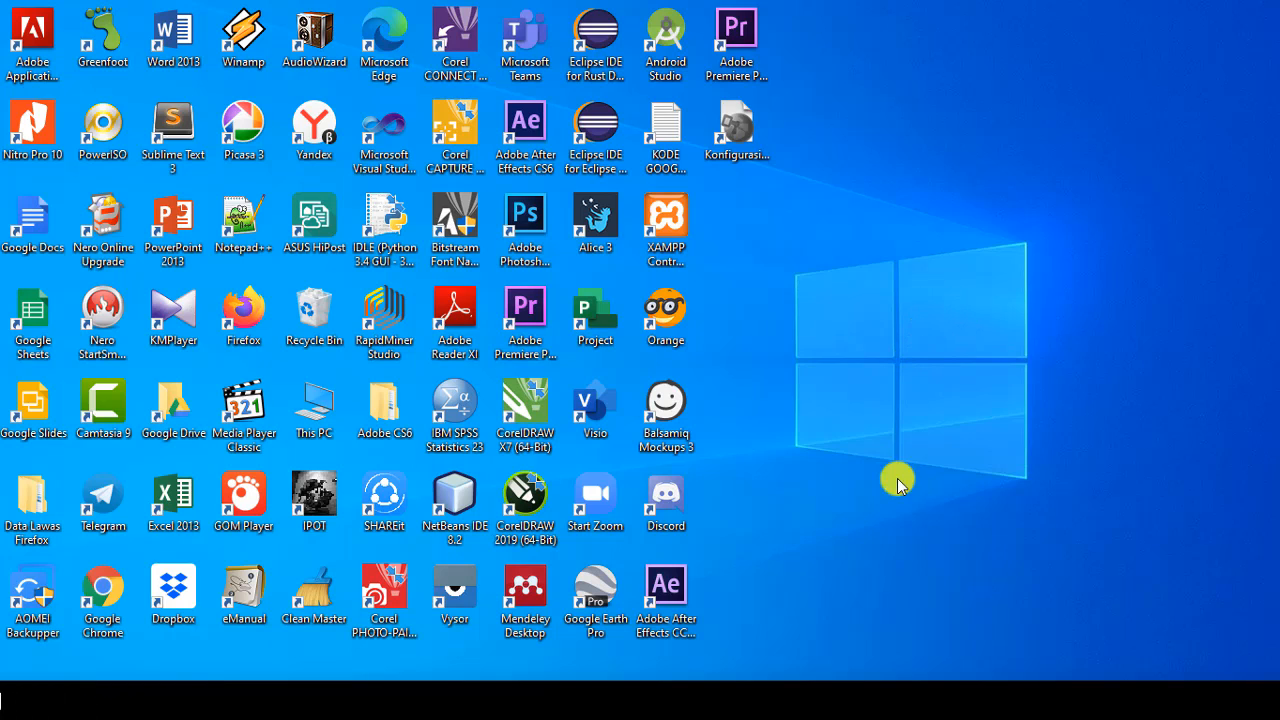
Step: Load drive.google.com in Firefox from the 'dri' address-bar suggestion, using the note with the Drive address
left_click(727, 700)
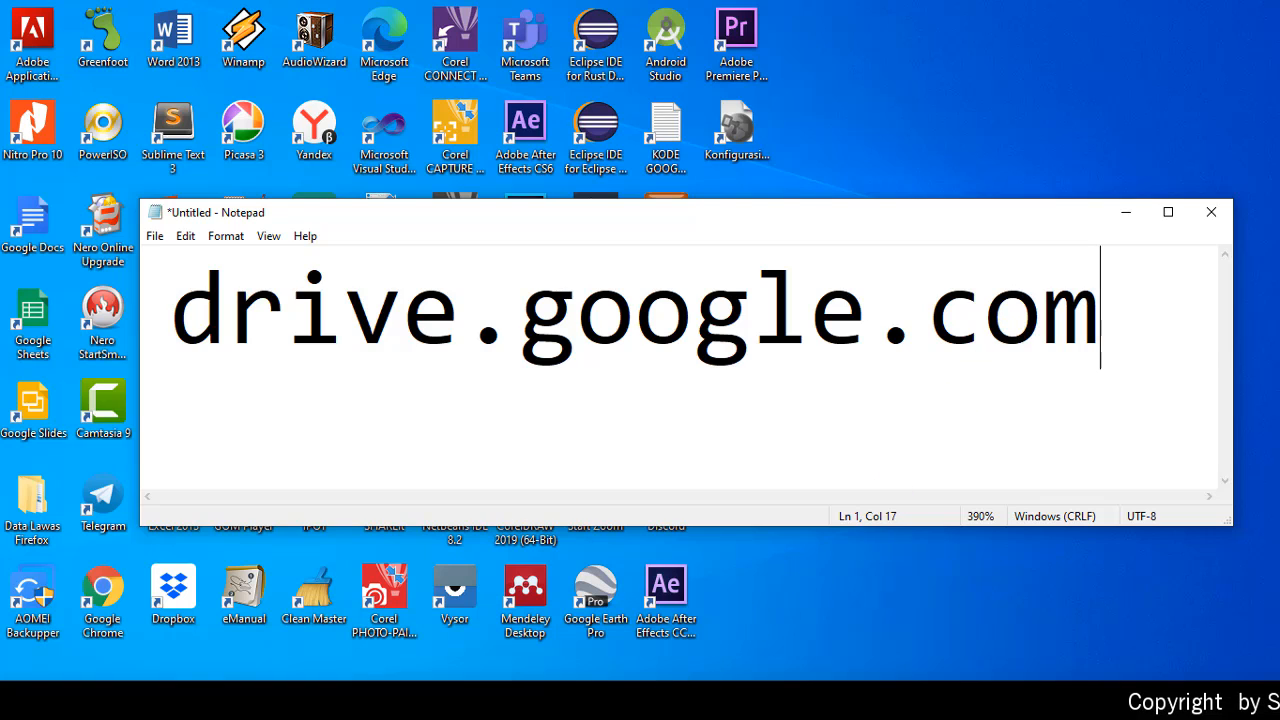
left_click(666, 700)
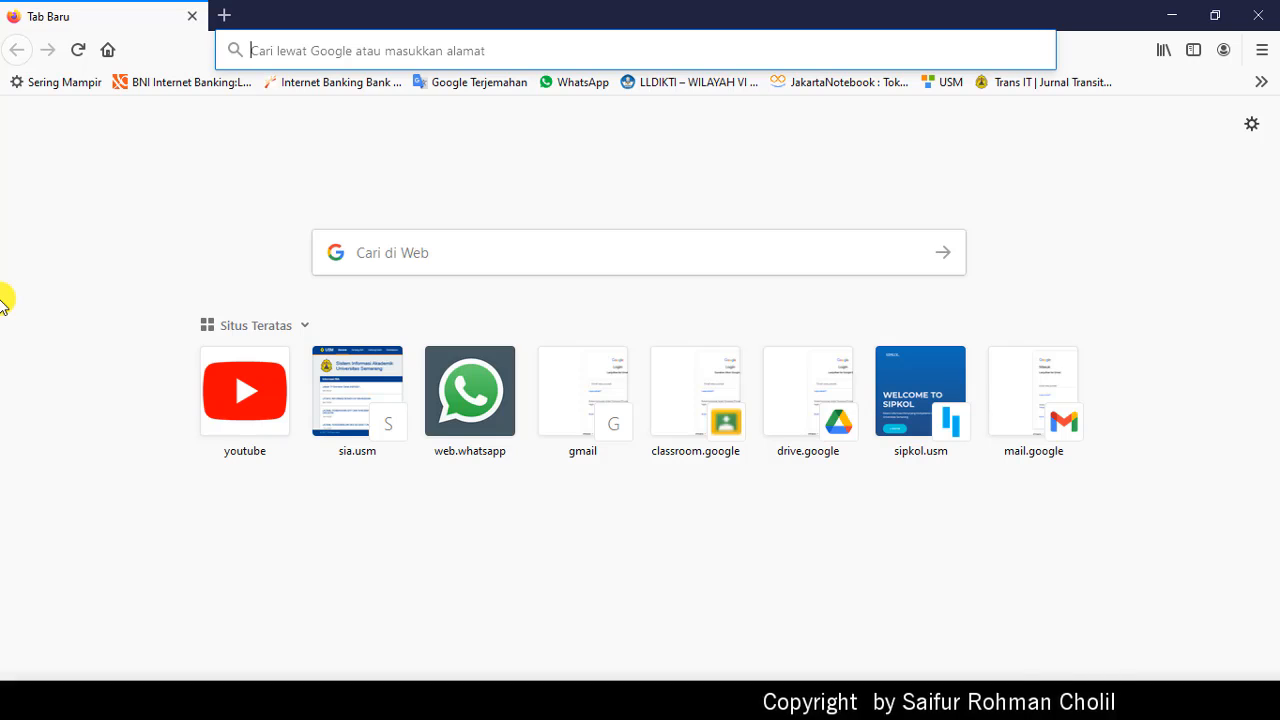
type("drive.google.com/")
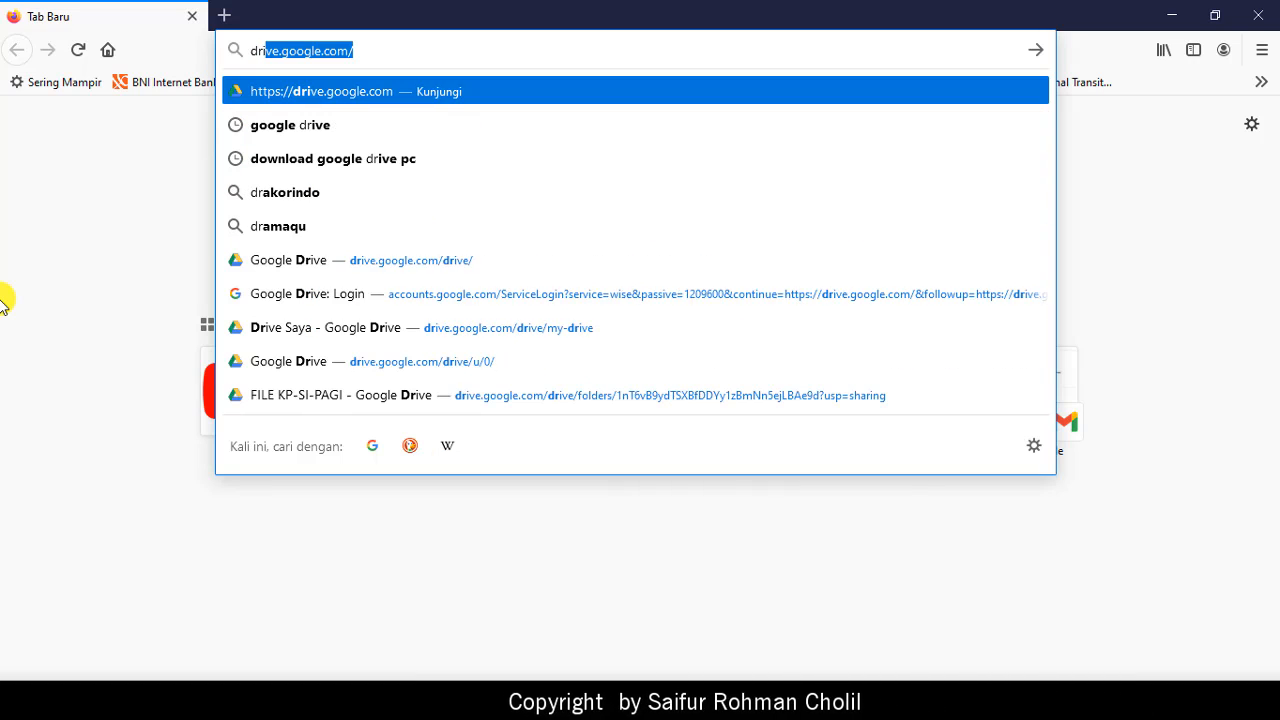
key("Return")
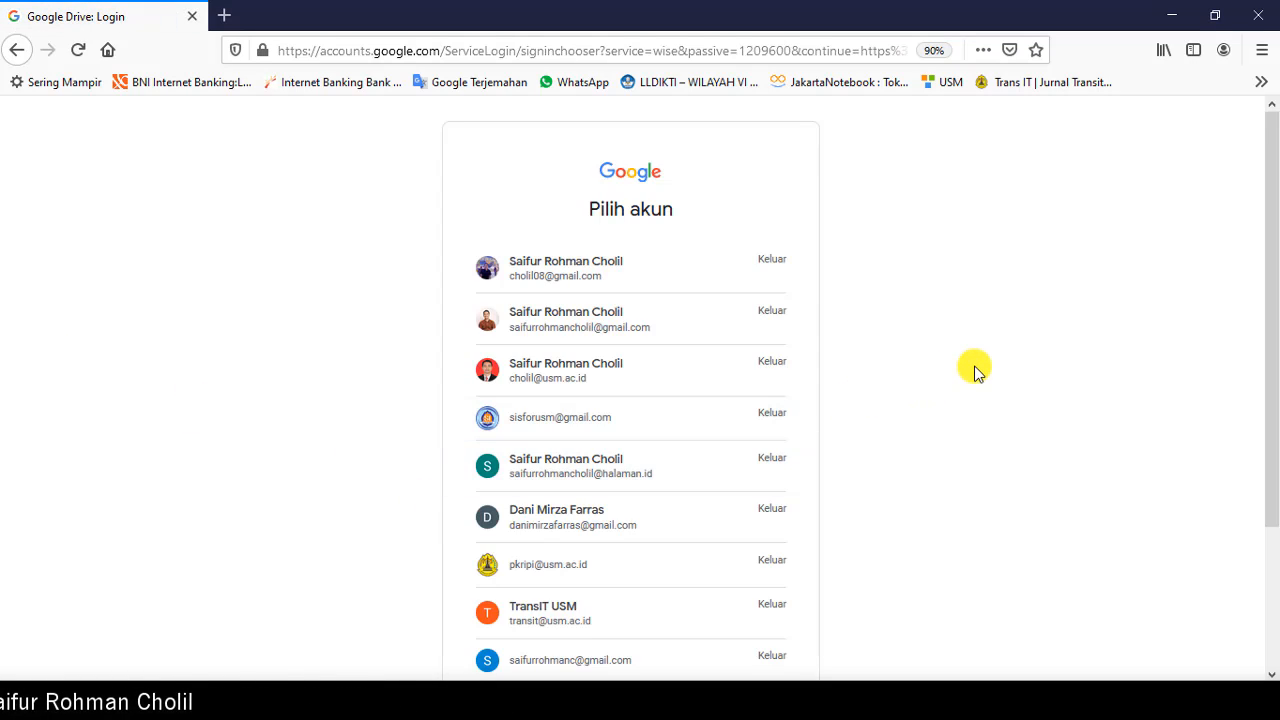
Step: Sign in with another Google account's email and password, declining to save the login in the browser
scroll(975, 370, "down", 3)
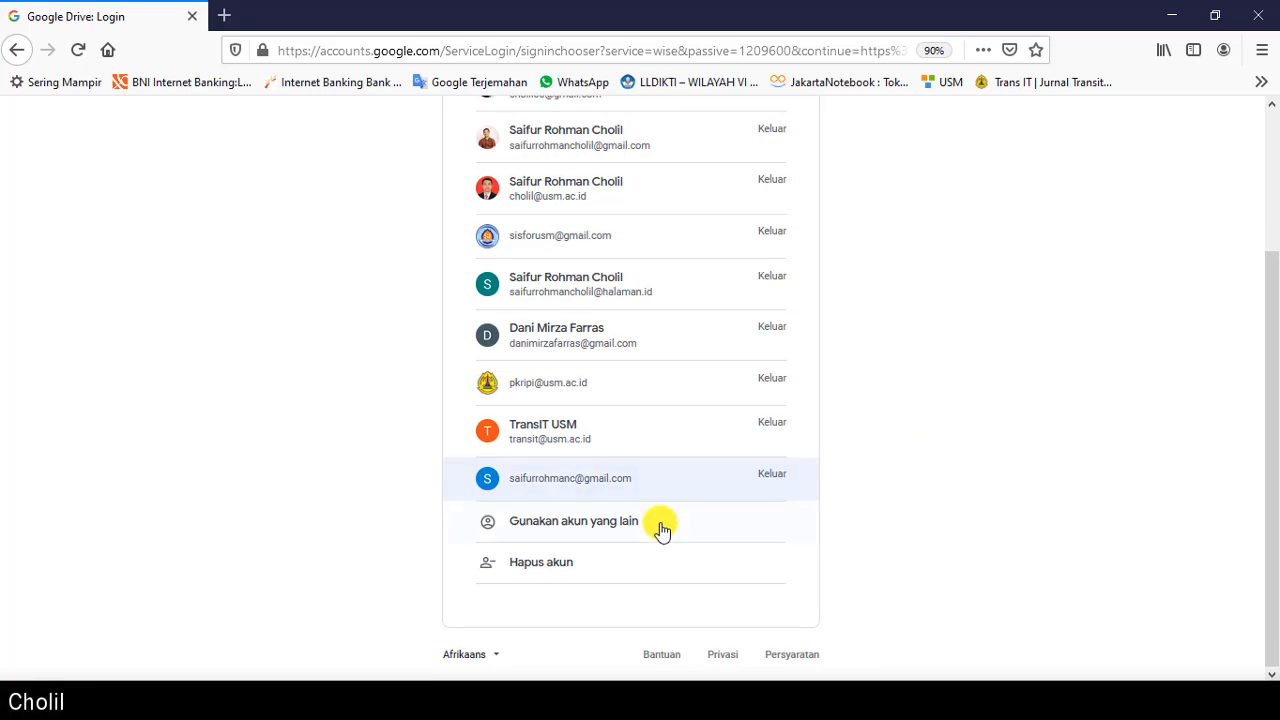
left_click(541, 523)
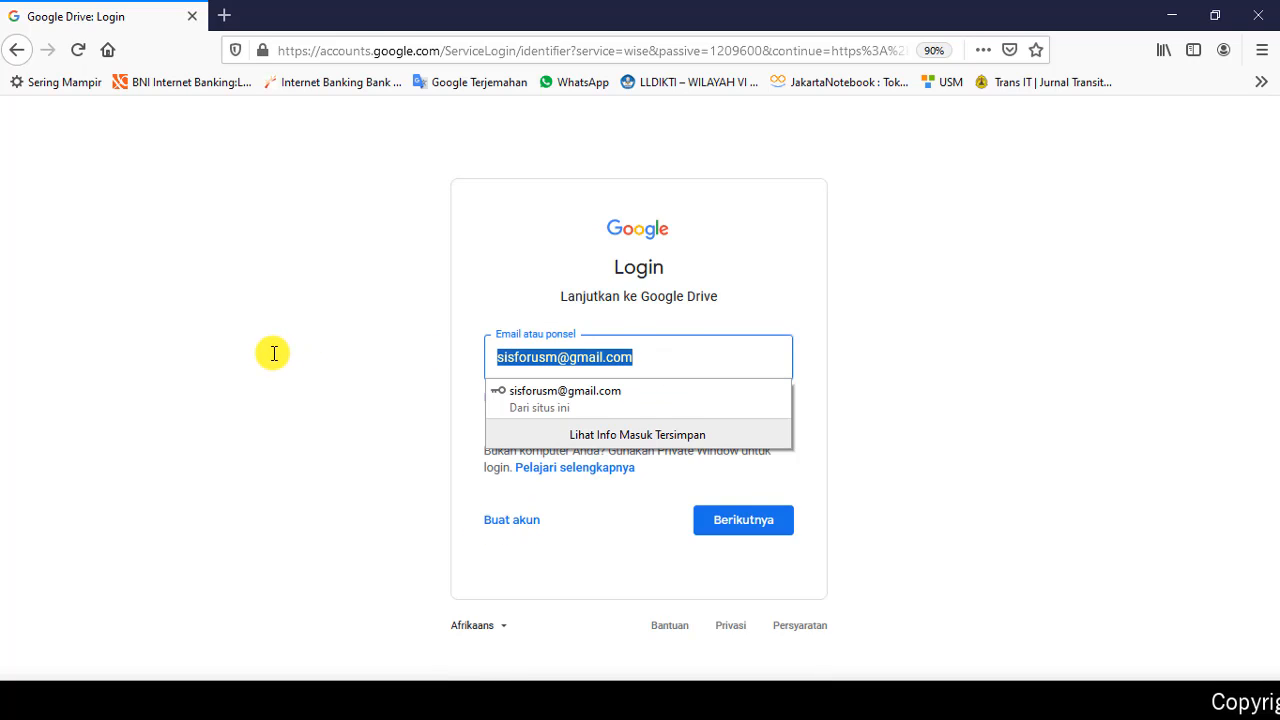
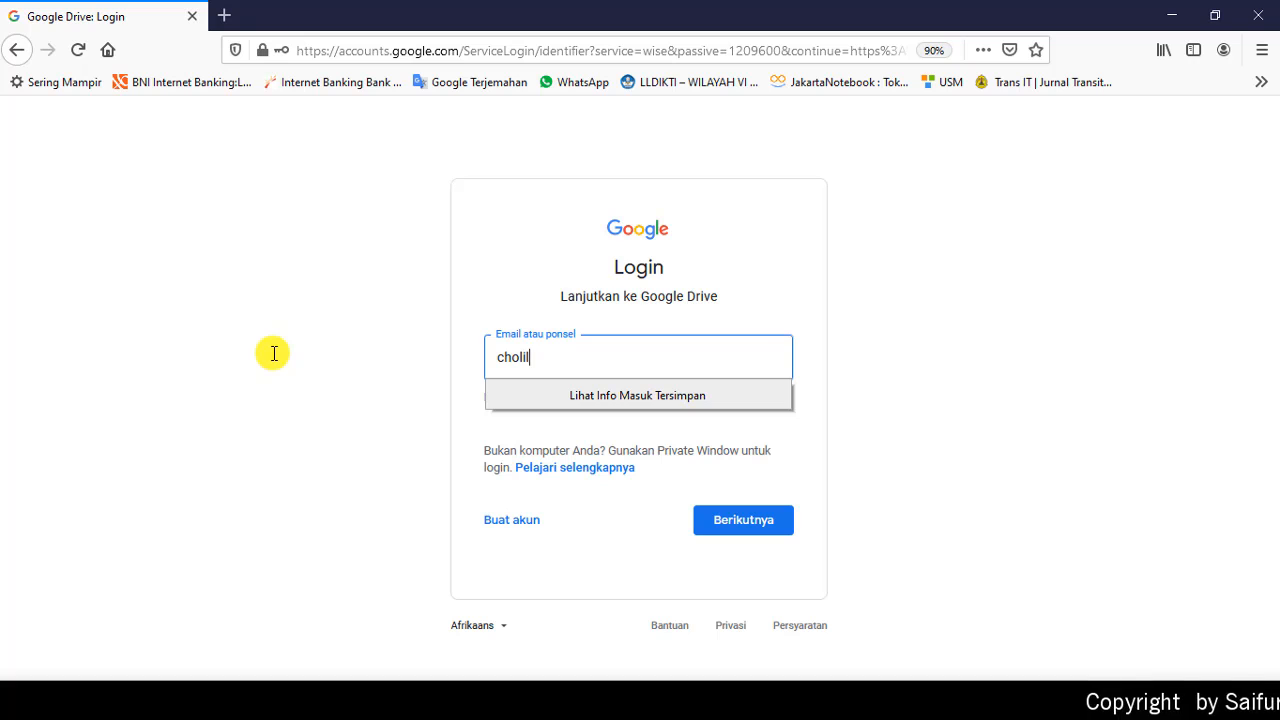
key("Return")
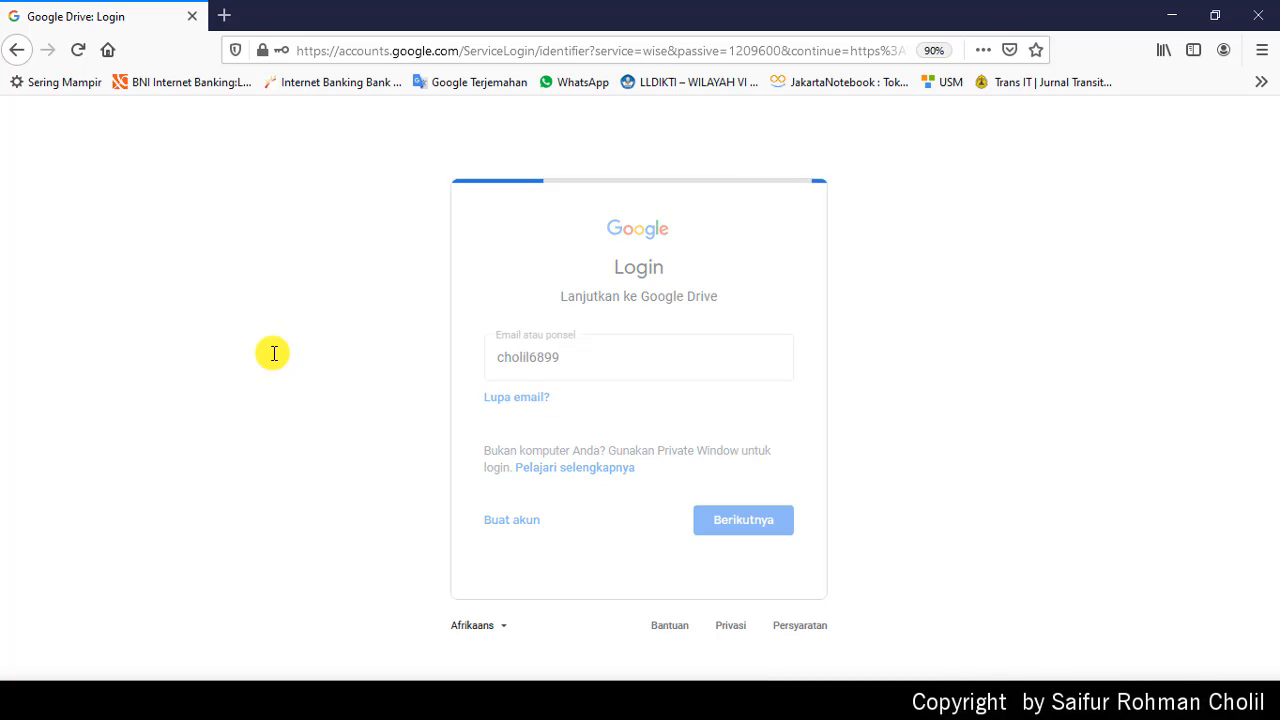
type("••")
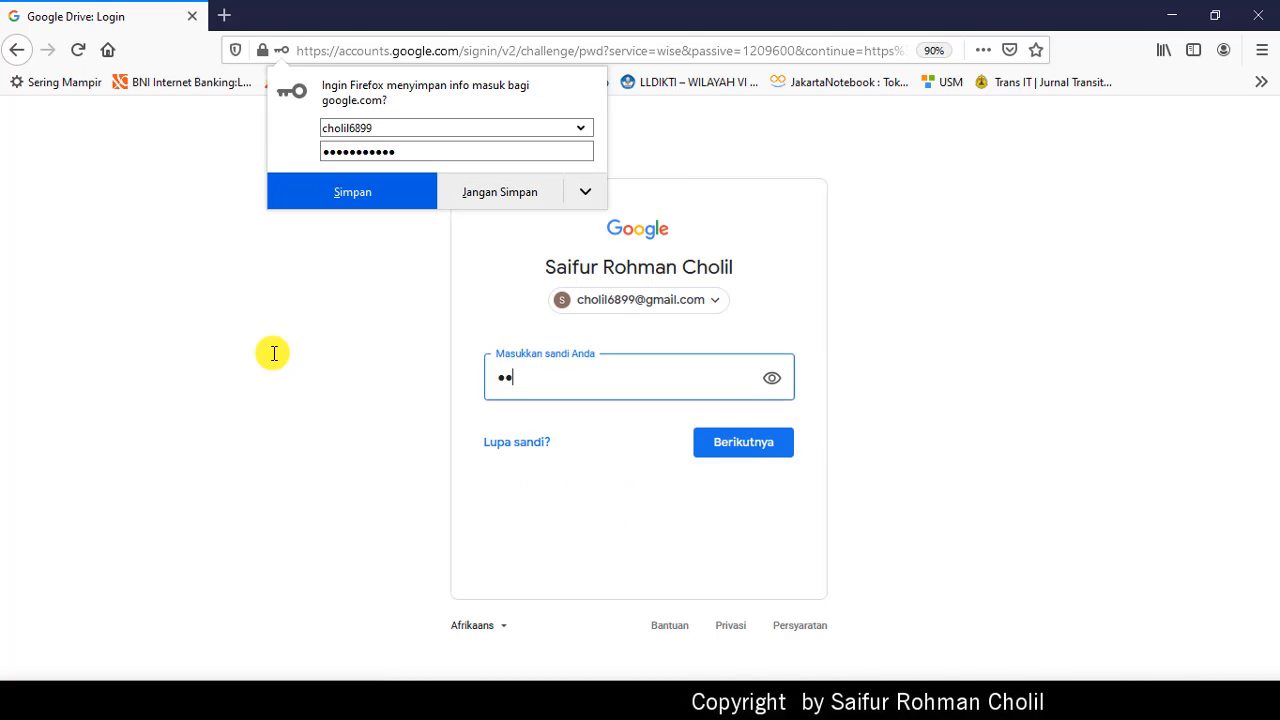
type("••••••••")
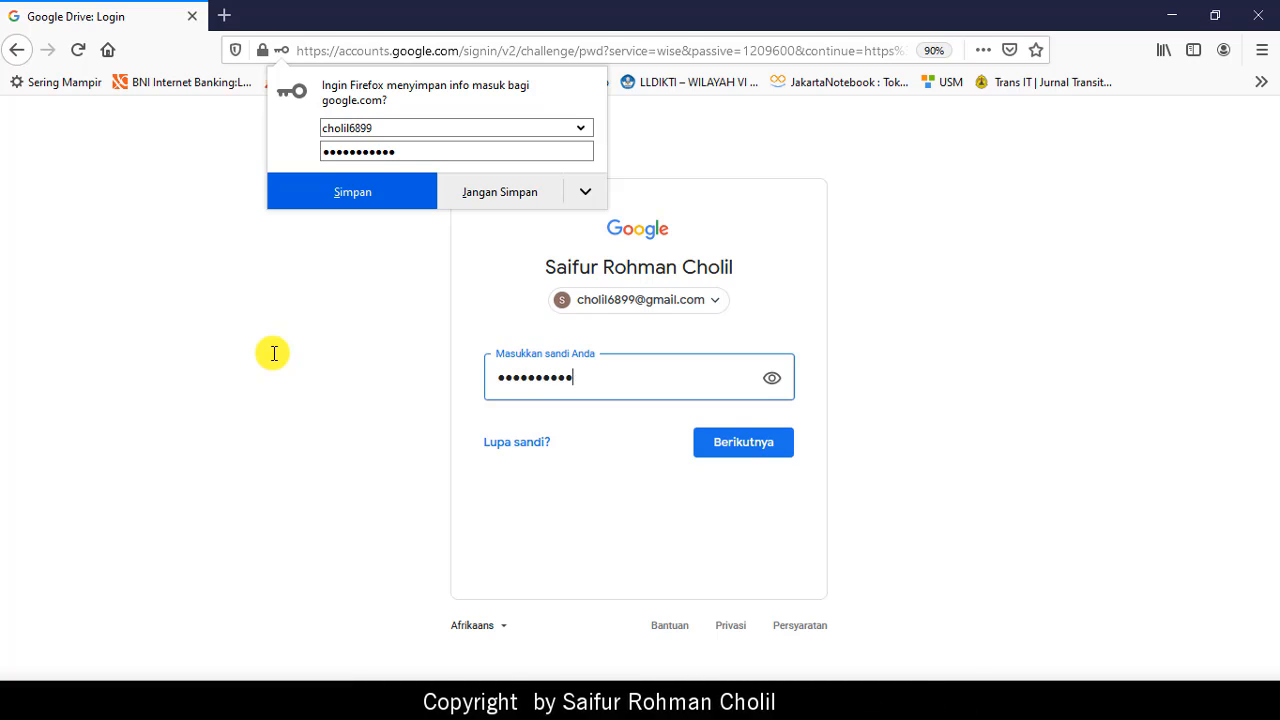
type("•")
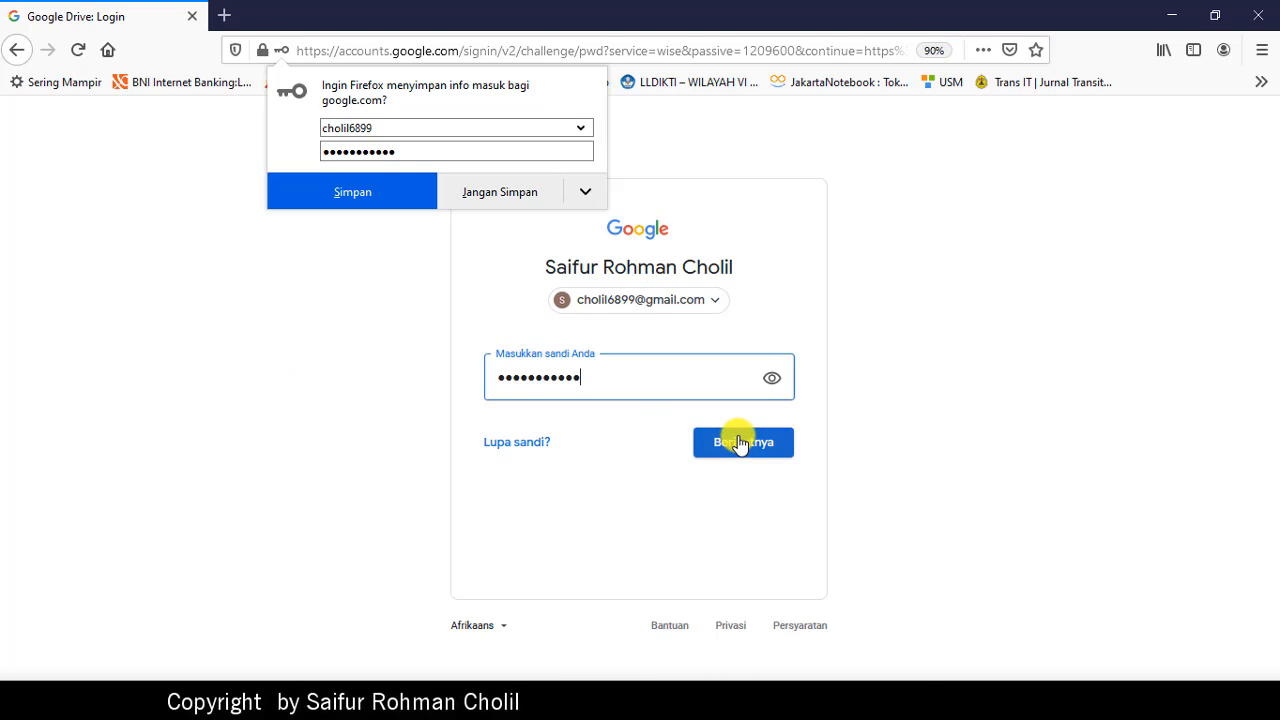
left_click(740, 444)
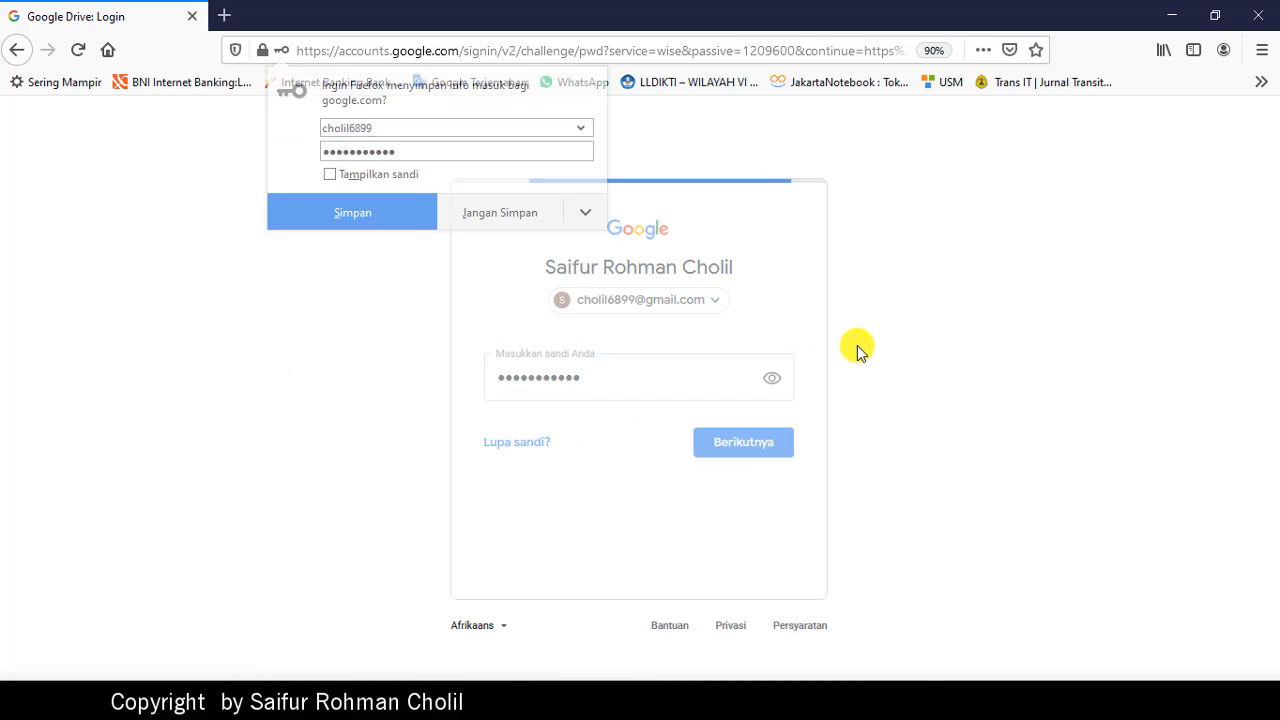
left_click(501, 220)
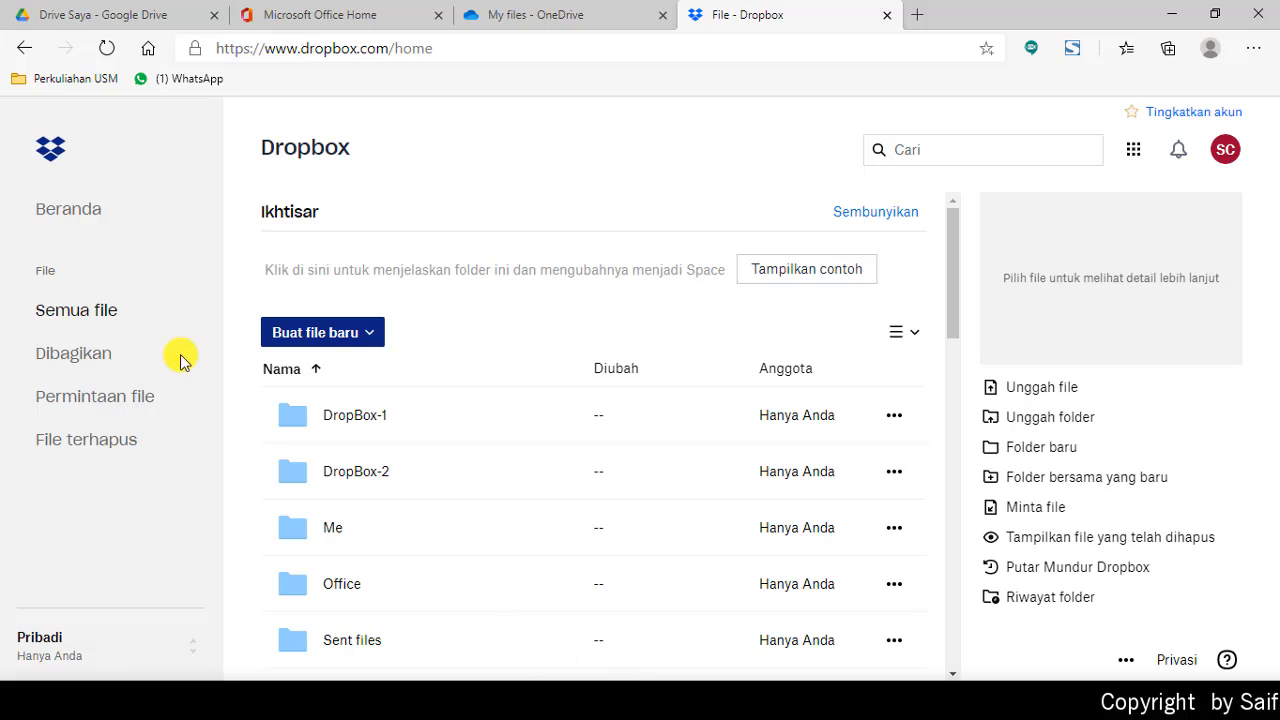
left_click(62, 10)
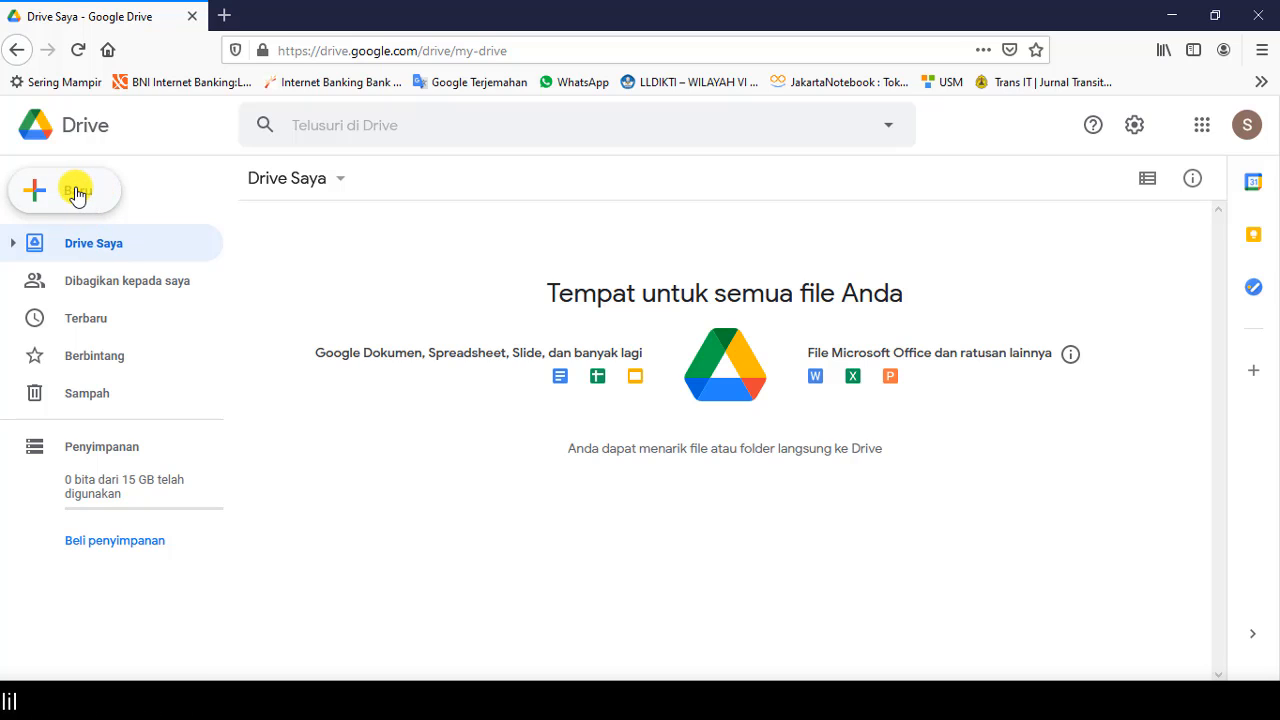
Step: Browse the Baru menu's Google Dokumen, Google Spreadsheet and Lainnya submenus, then reopen Baru
left_click(78, 192)
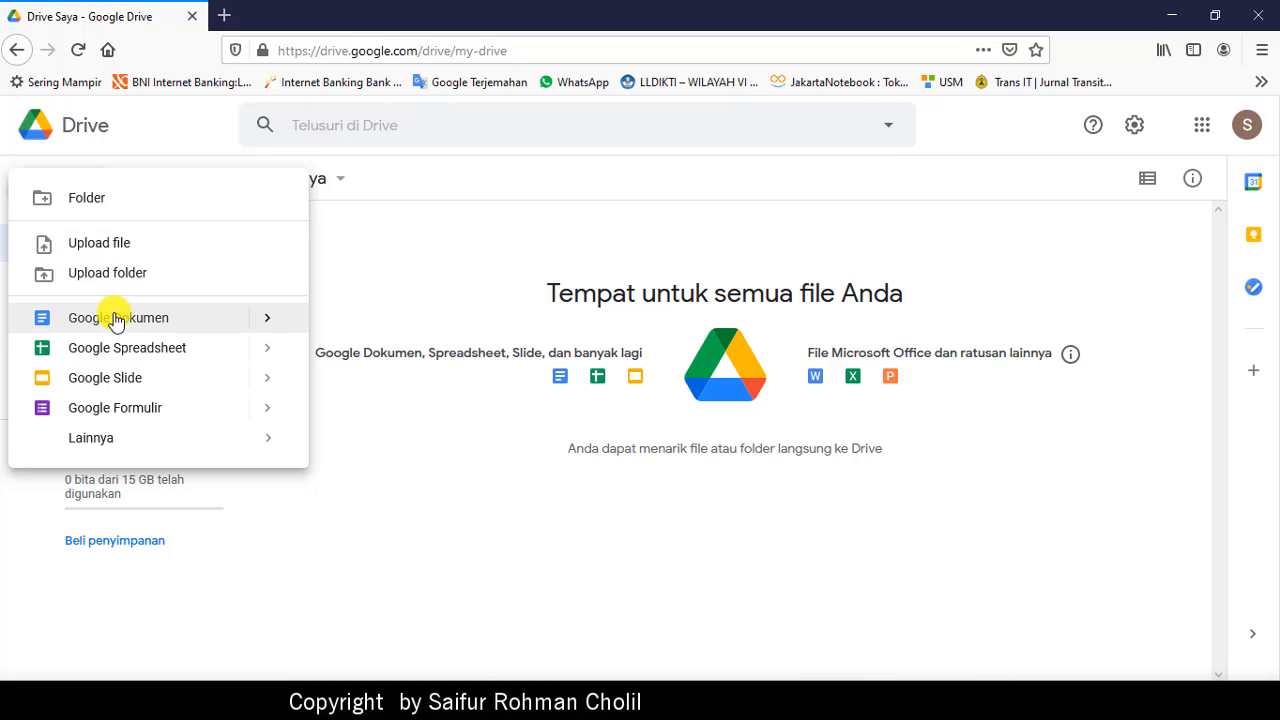
left_click(270, 326)
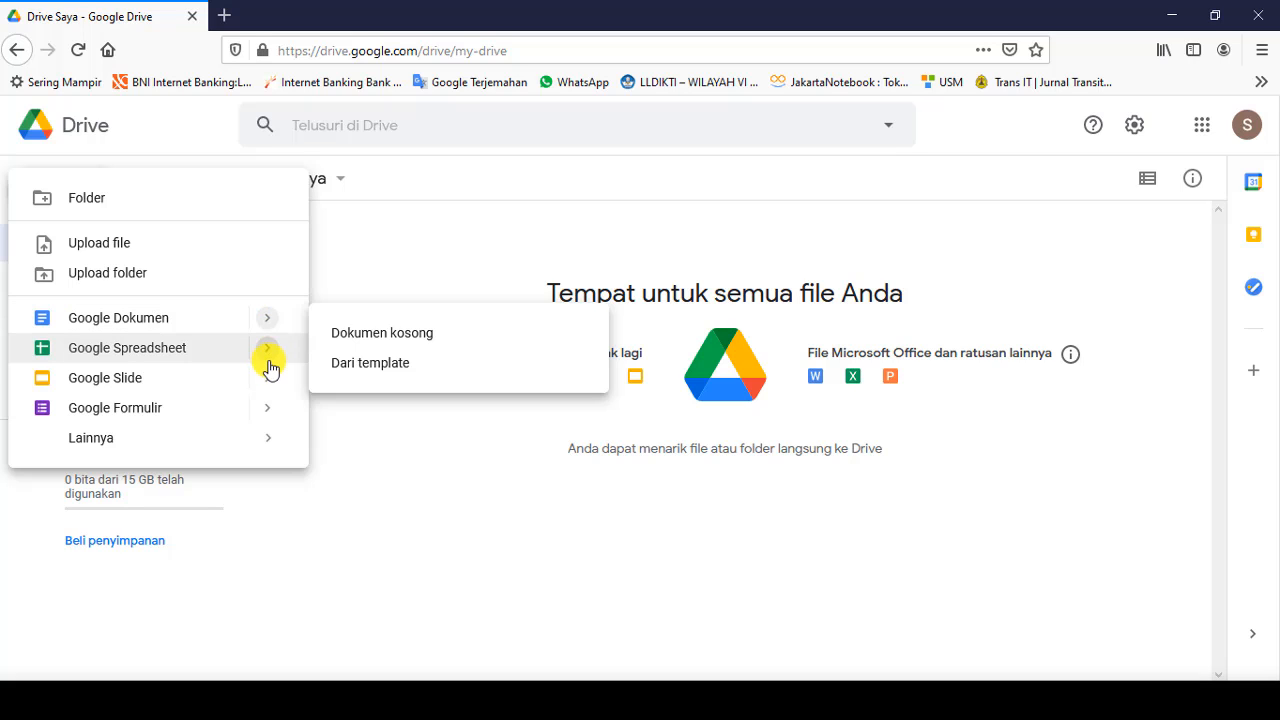
mouse_move(271, 368)
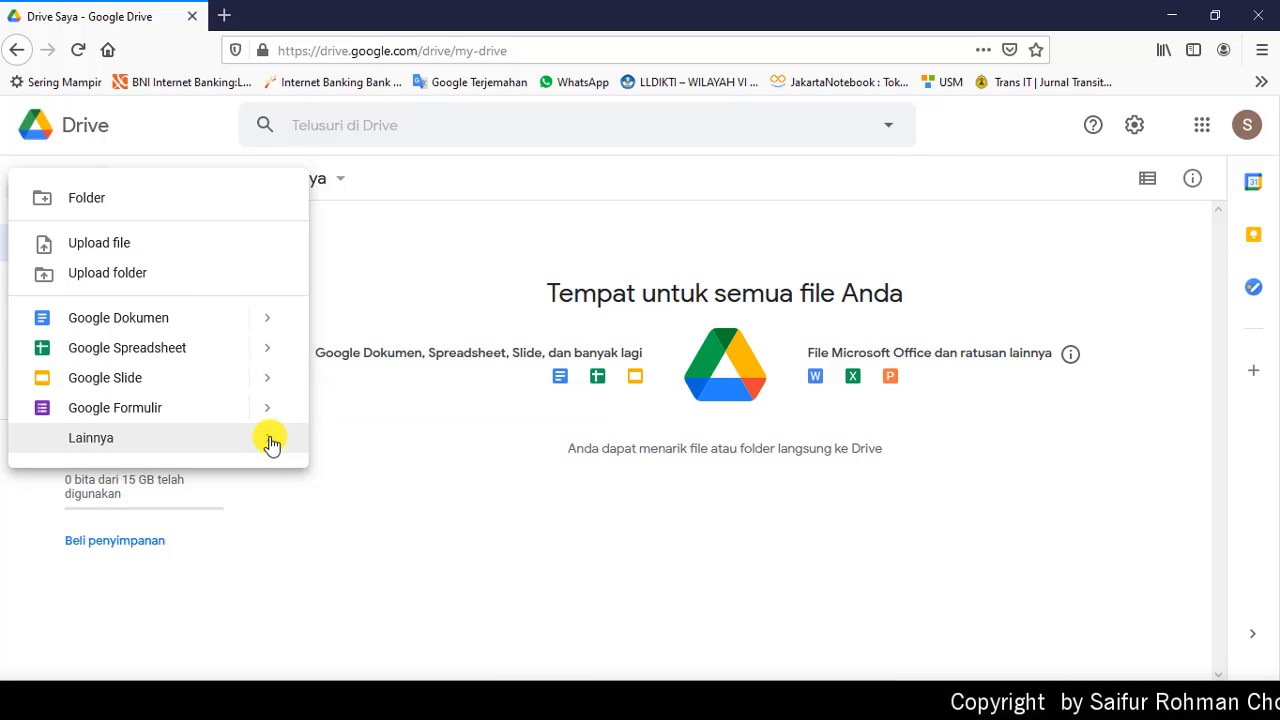
mouse_move(271, 443)
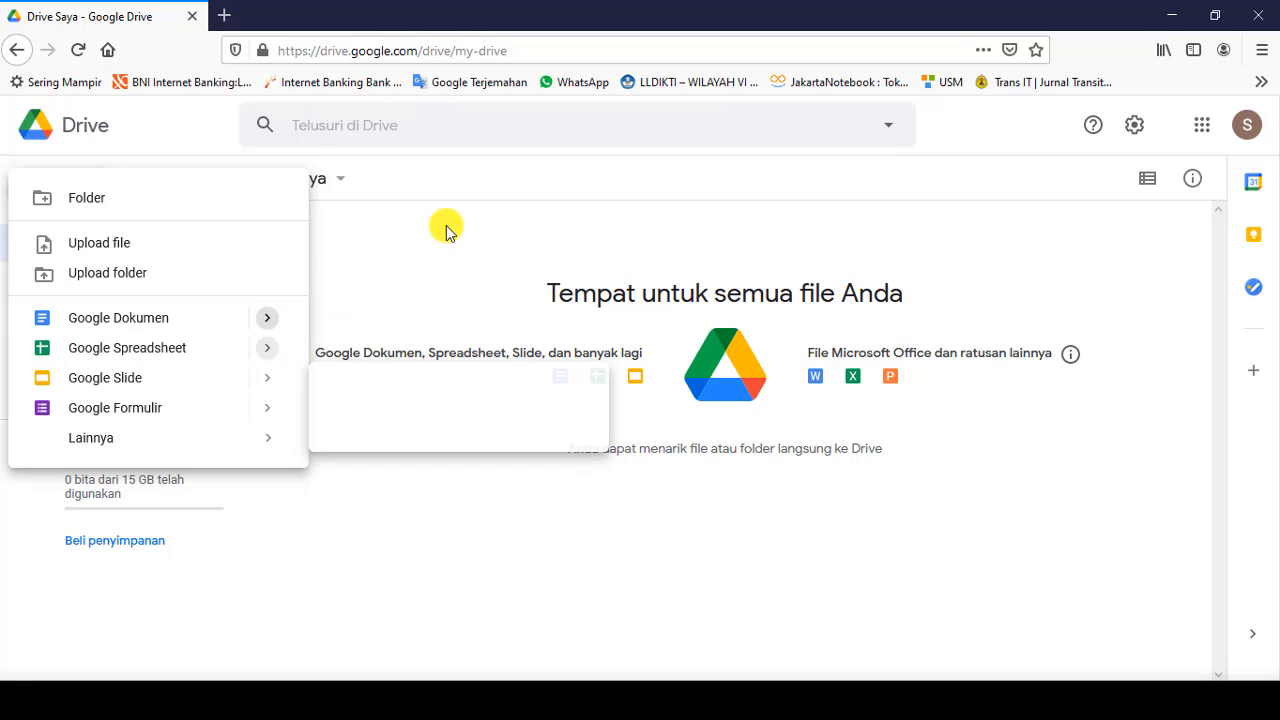
left_click(357, 240)
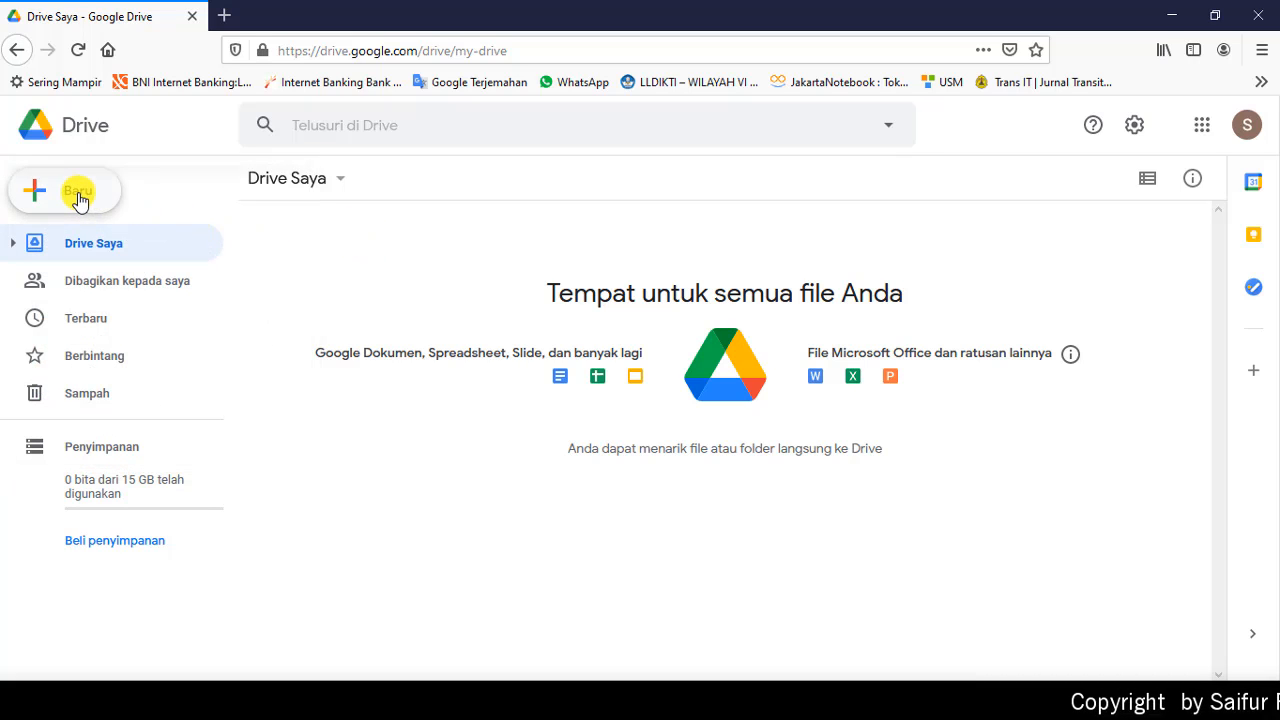
left_click(80, 198)
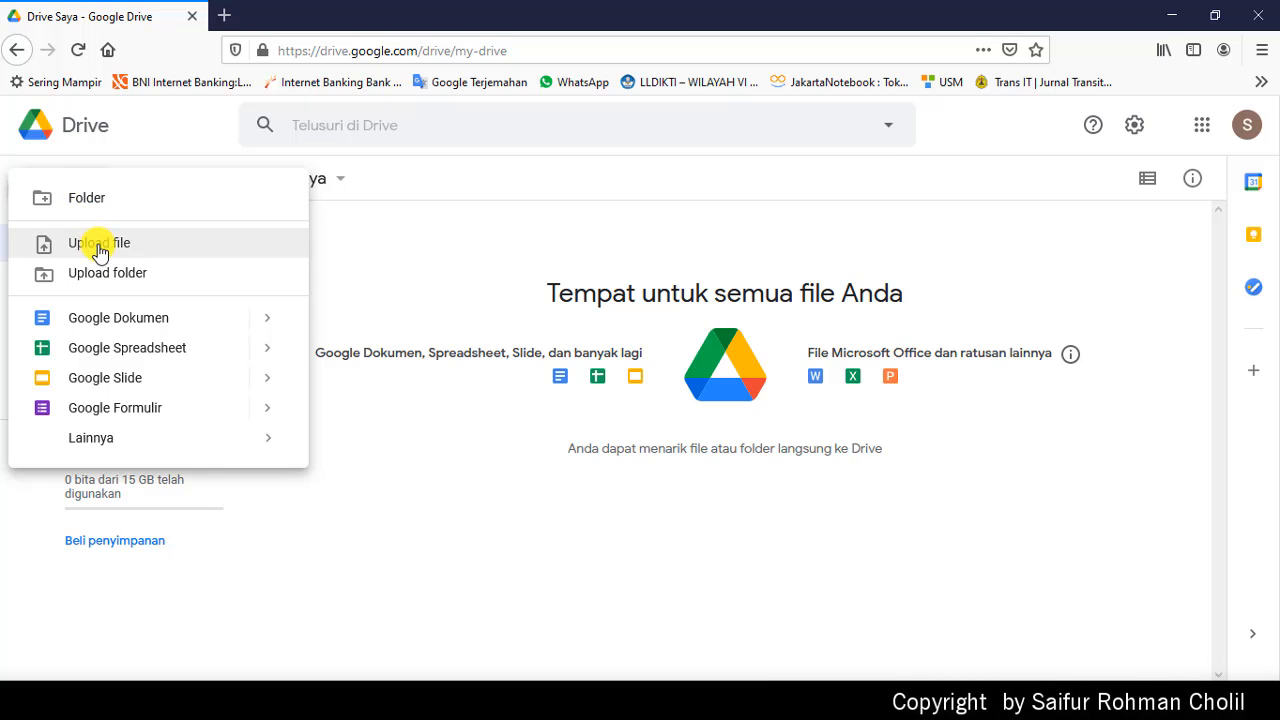
Step: Pick Sample Word from the local FOLDER UPLOAD folder and upload it to My Drive
left_click(100, 248)
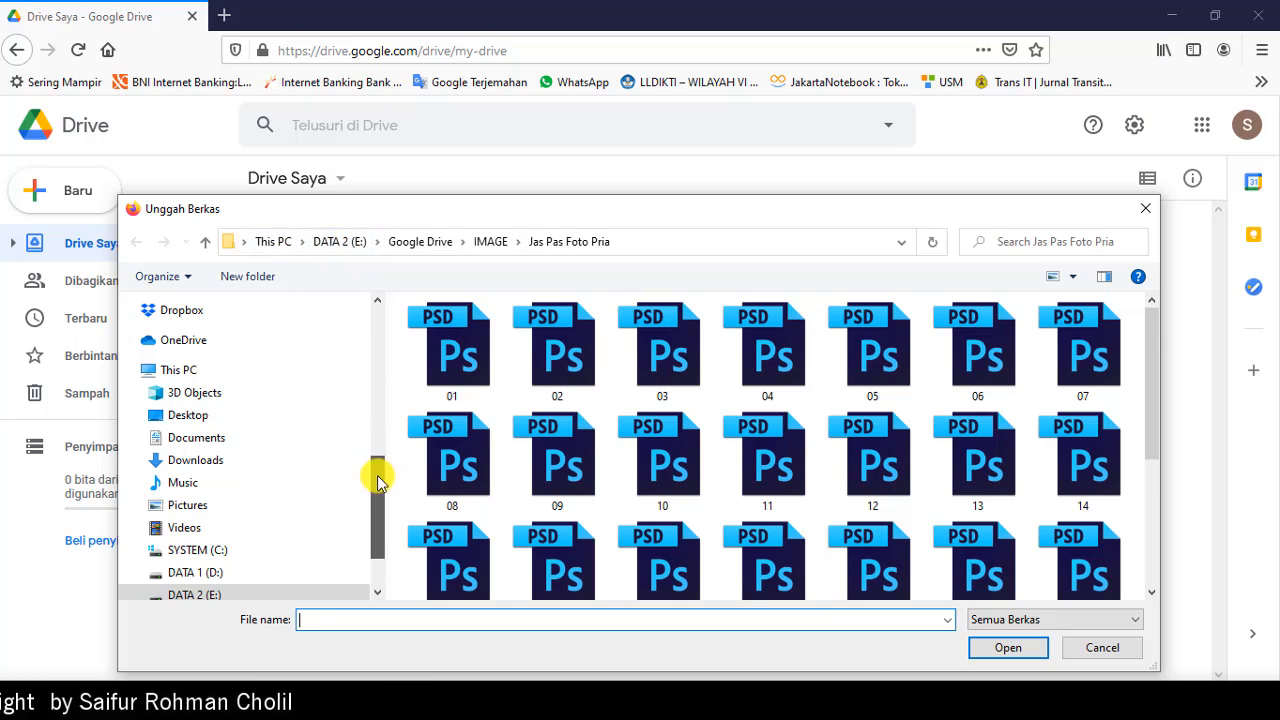
left_click_drag(378, 480, 372, 240)
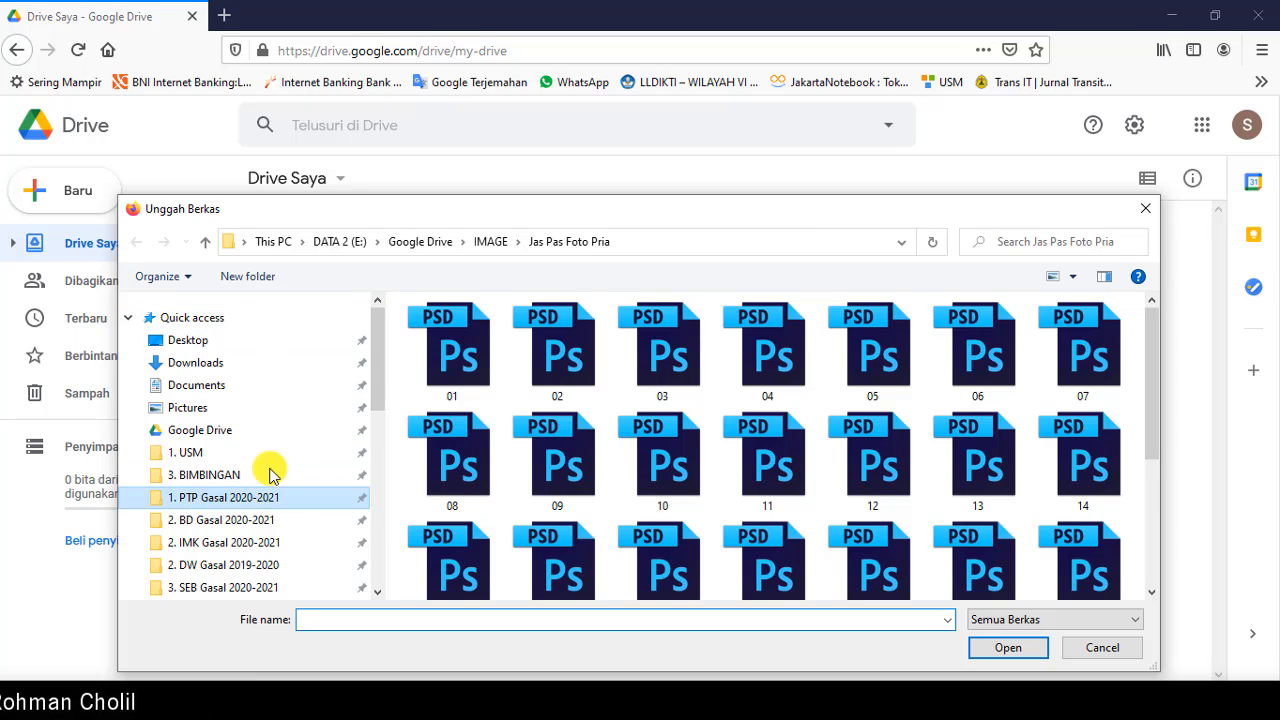
double_click(445, 333)
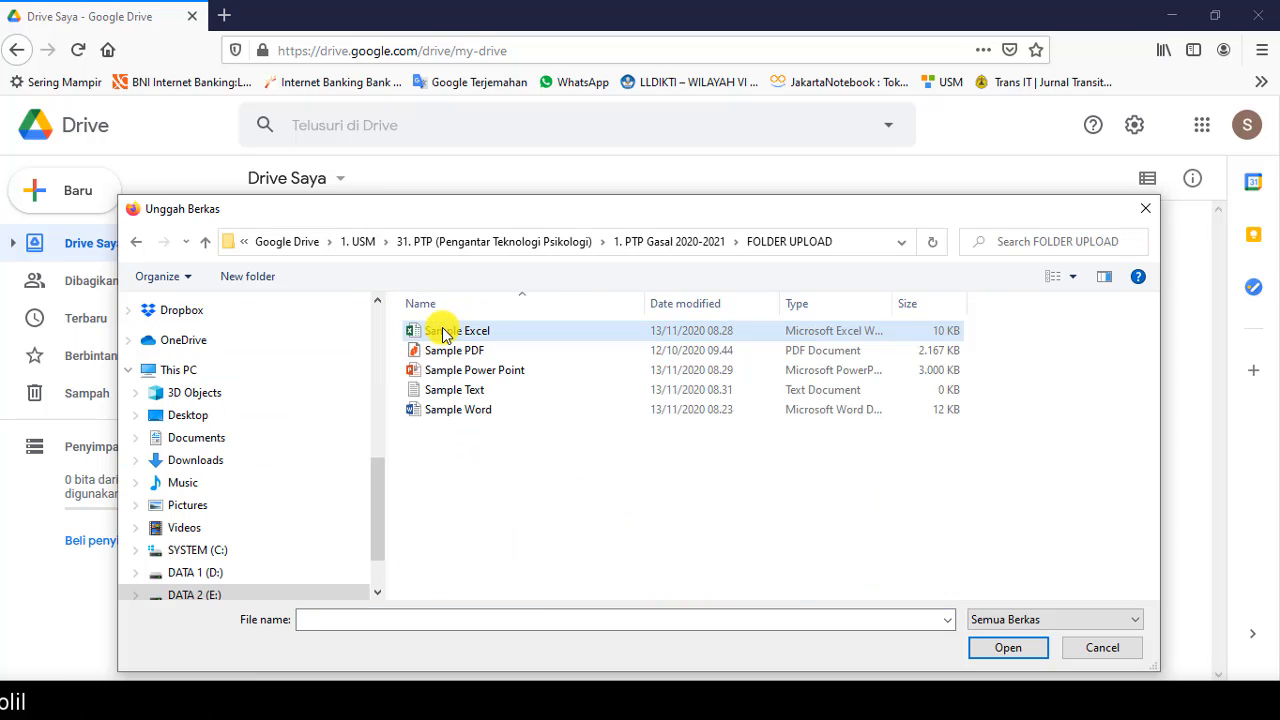
left_click(452, 412)
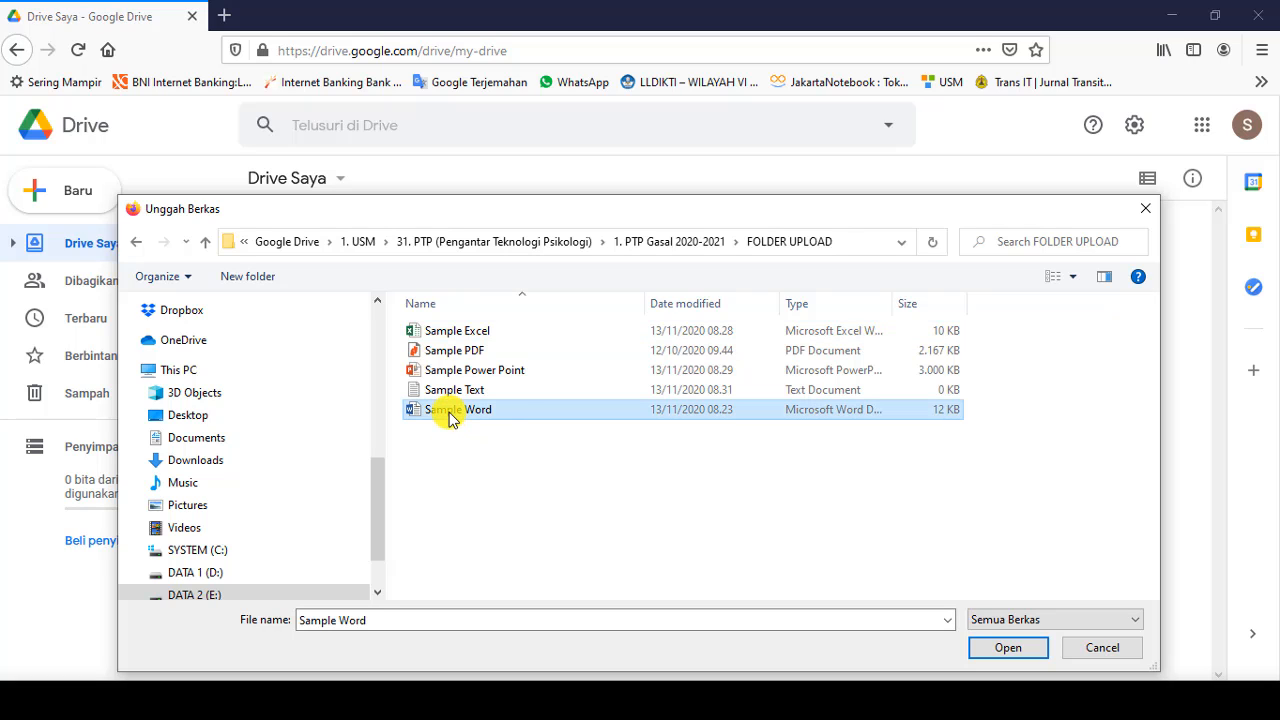
left_click(1005, 648)
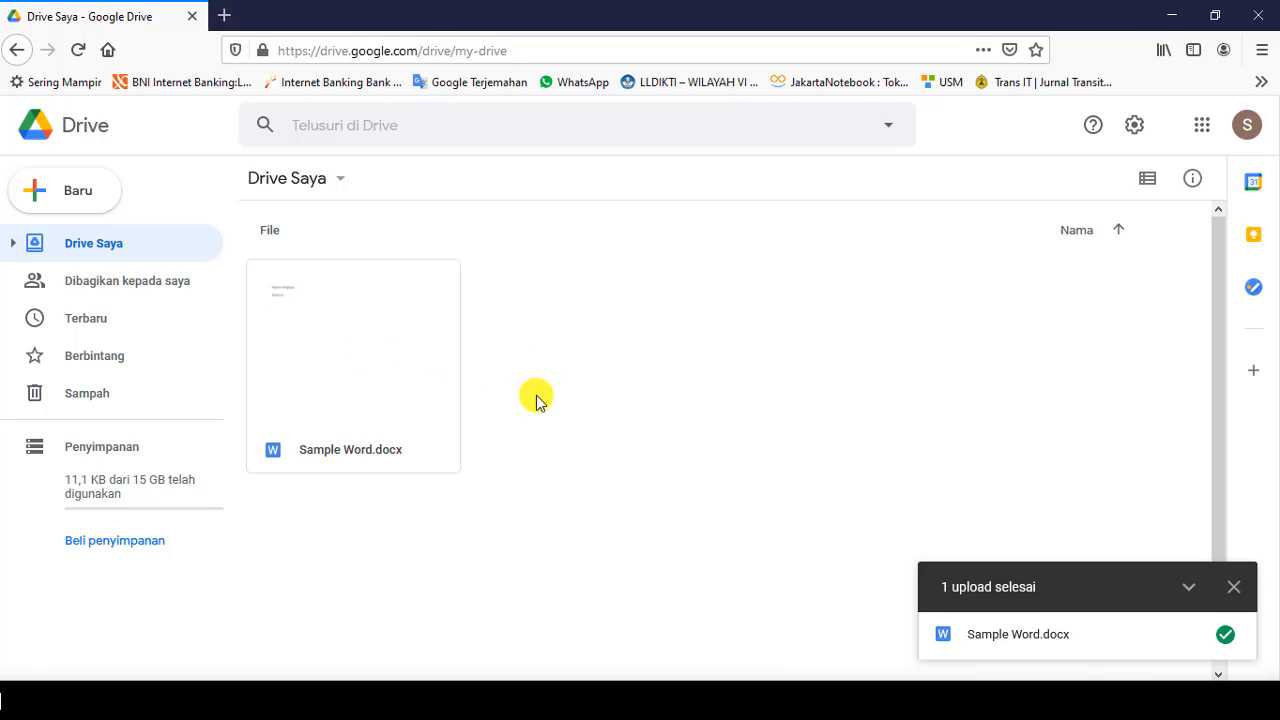
Step: Create a folder named Dokumen-1 from the Baru > Folder option
left_click(73, 199)
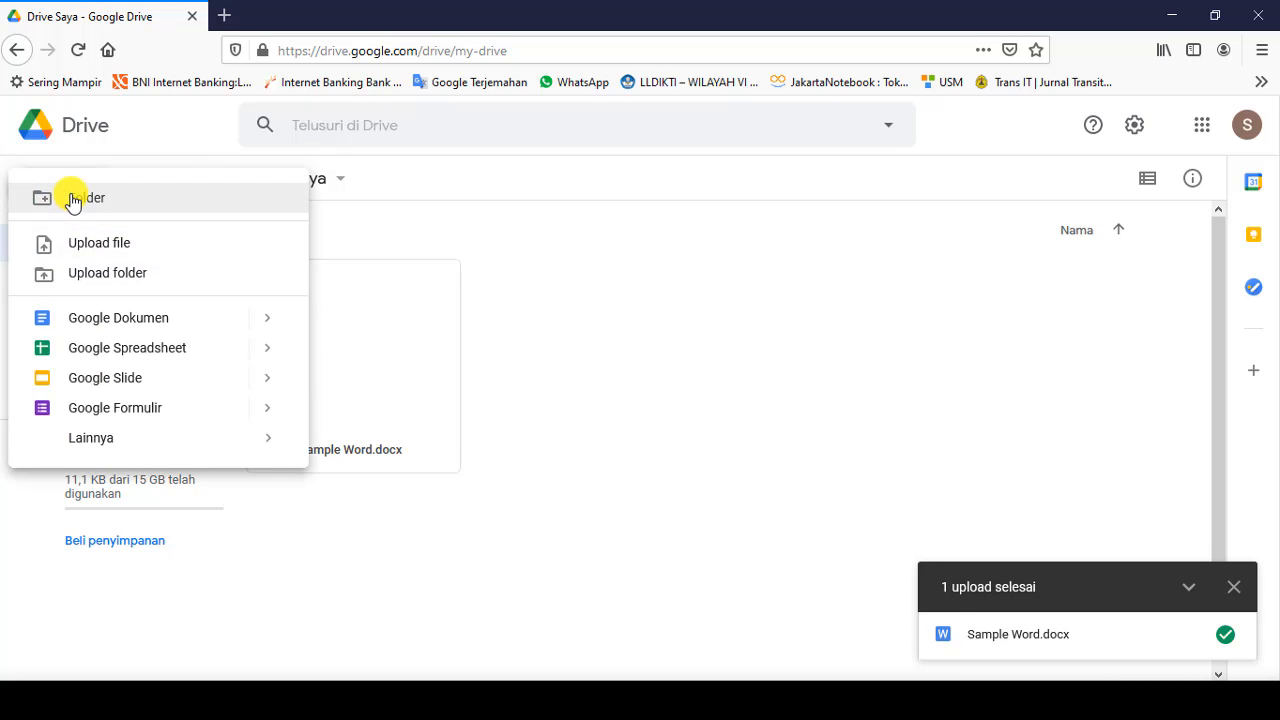
left_click(86, 200)
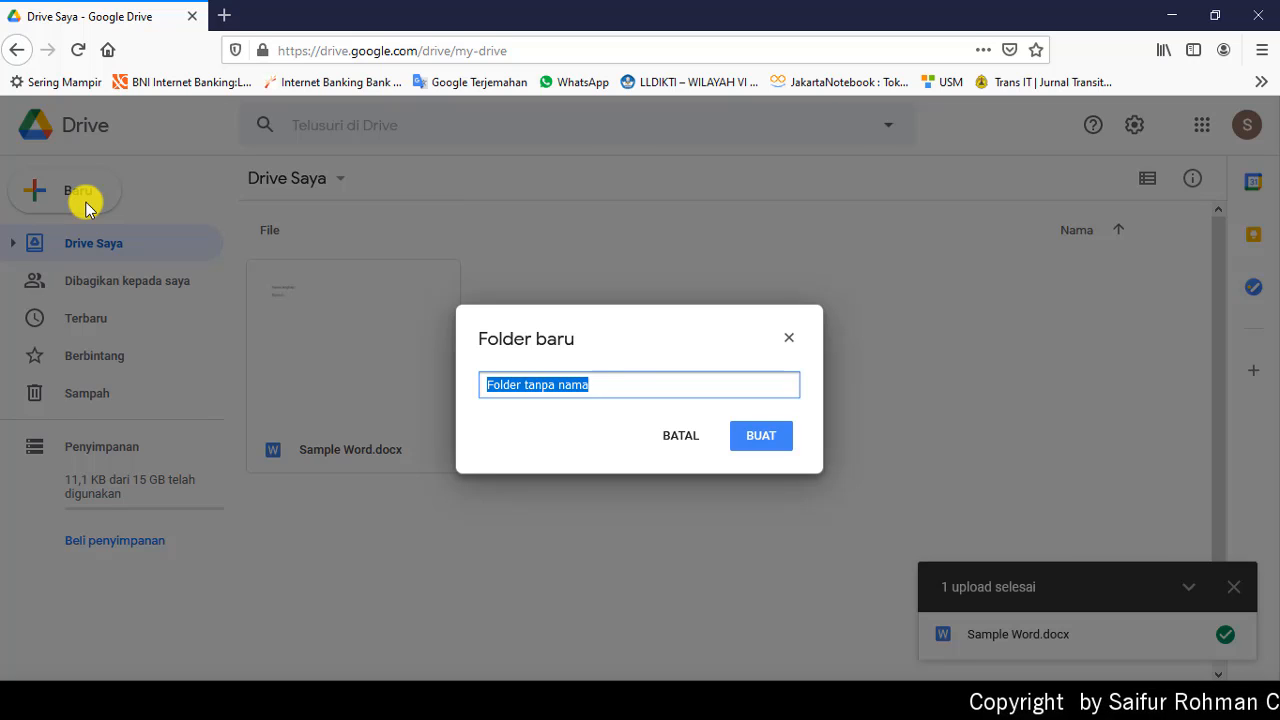
type("Dokumen-1")
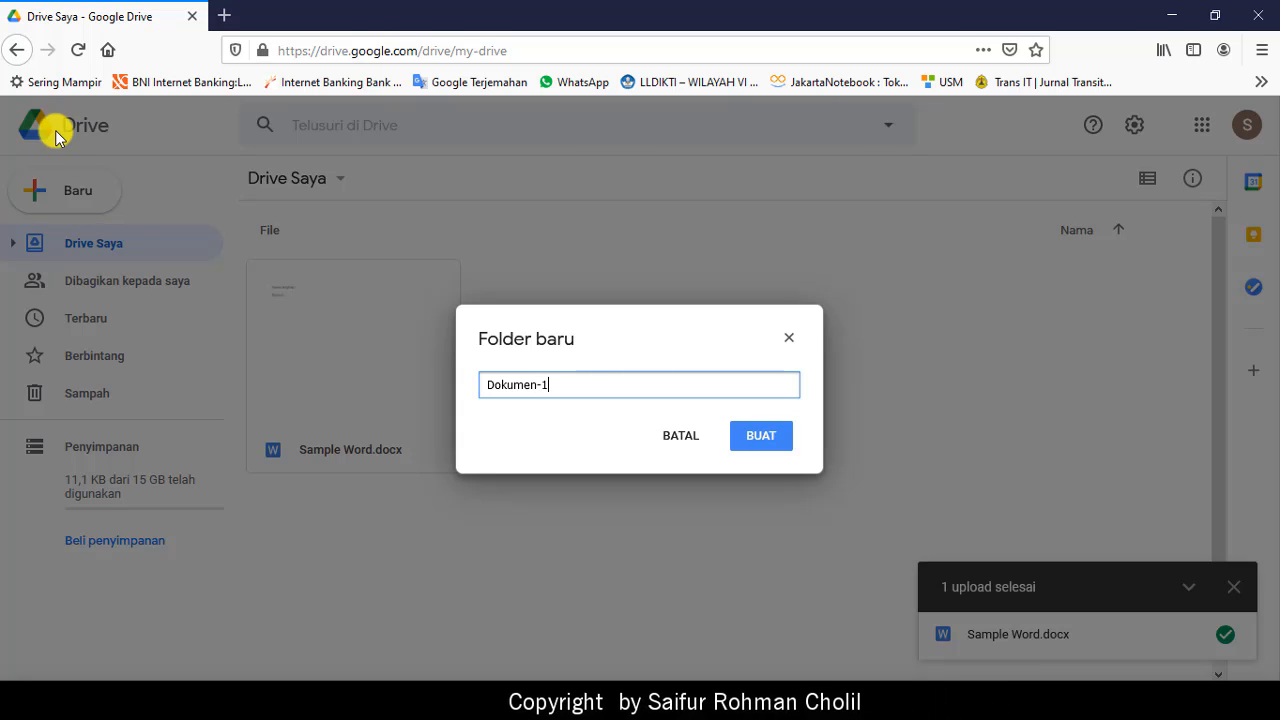
left_click(758, 437)
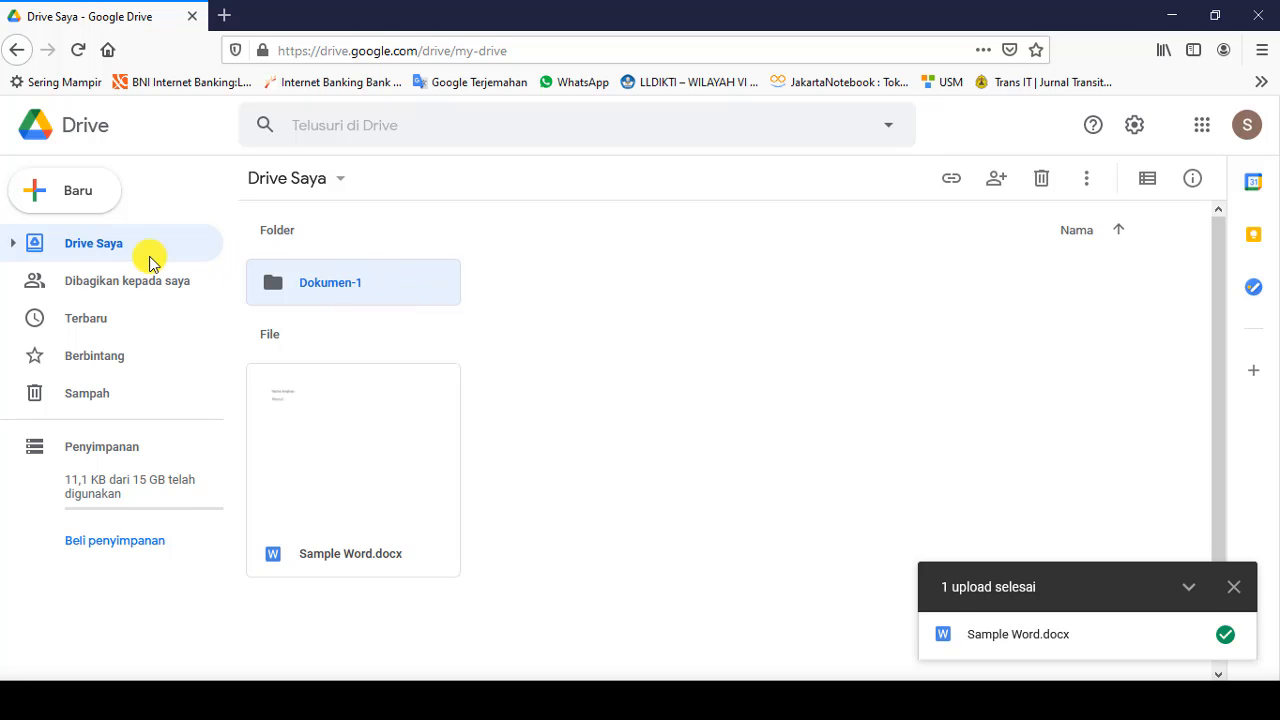
Step: Upload the FOLDER UPLOAD folder from 1. PTP Gasal 2020-2021 via Baru > Upload folder
left_click(76, 200)
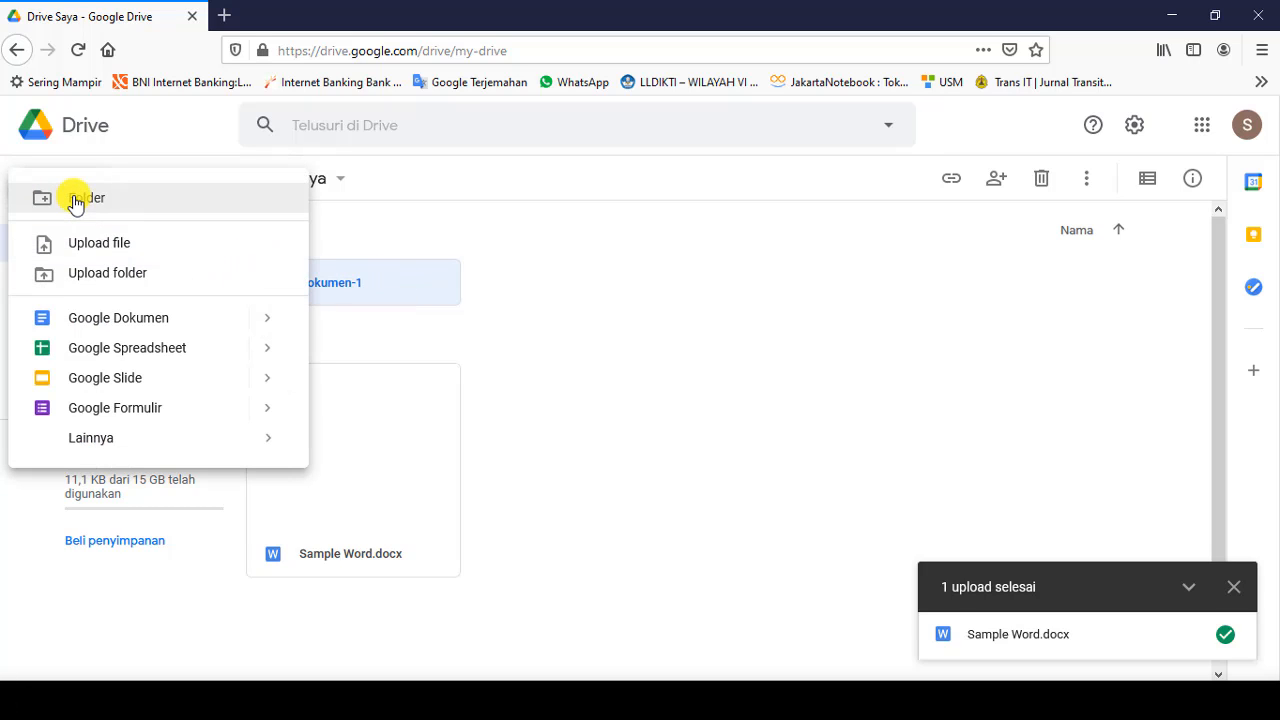
left_click(127, 279)
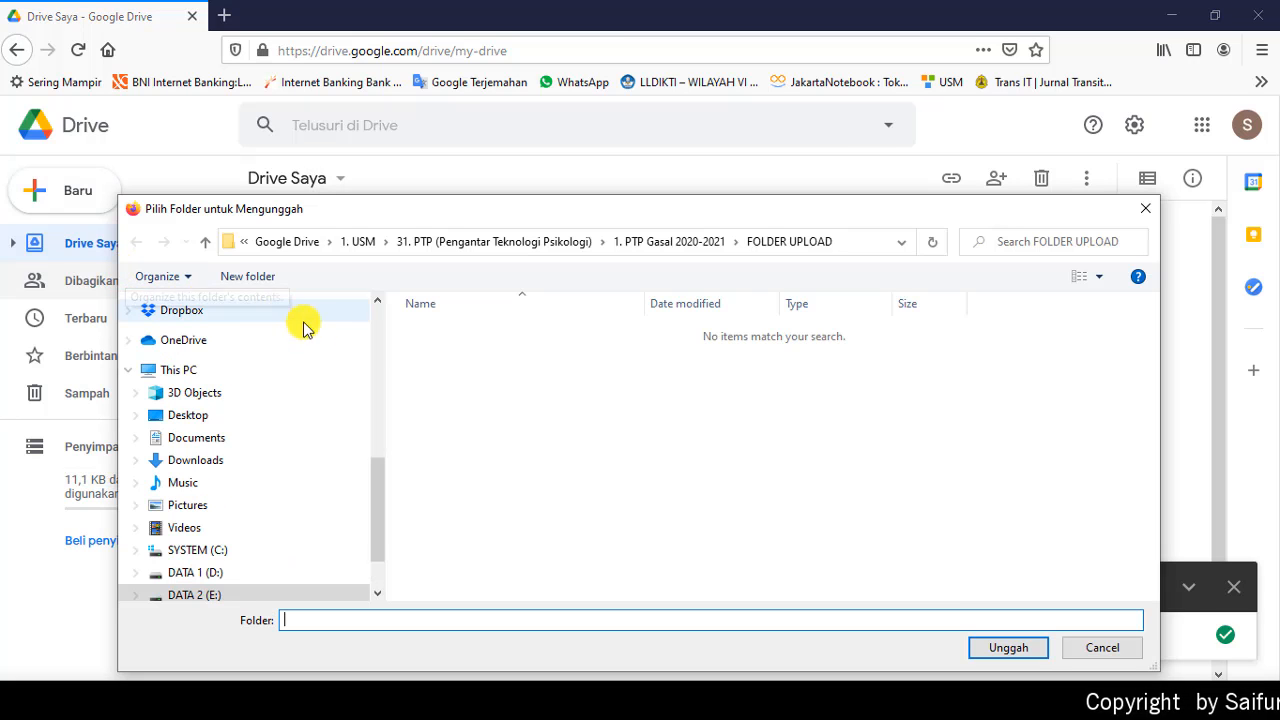
left_click(645, 252)
left_click(450, 336)
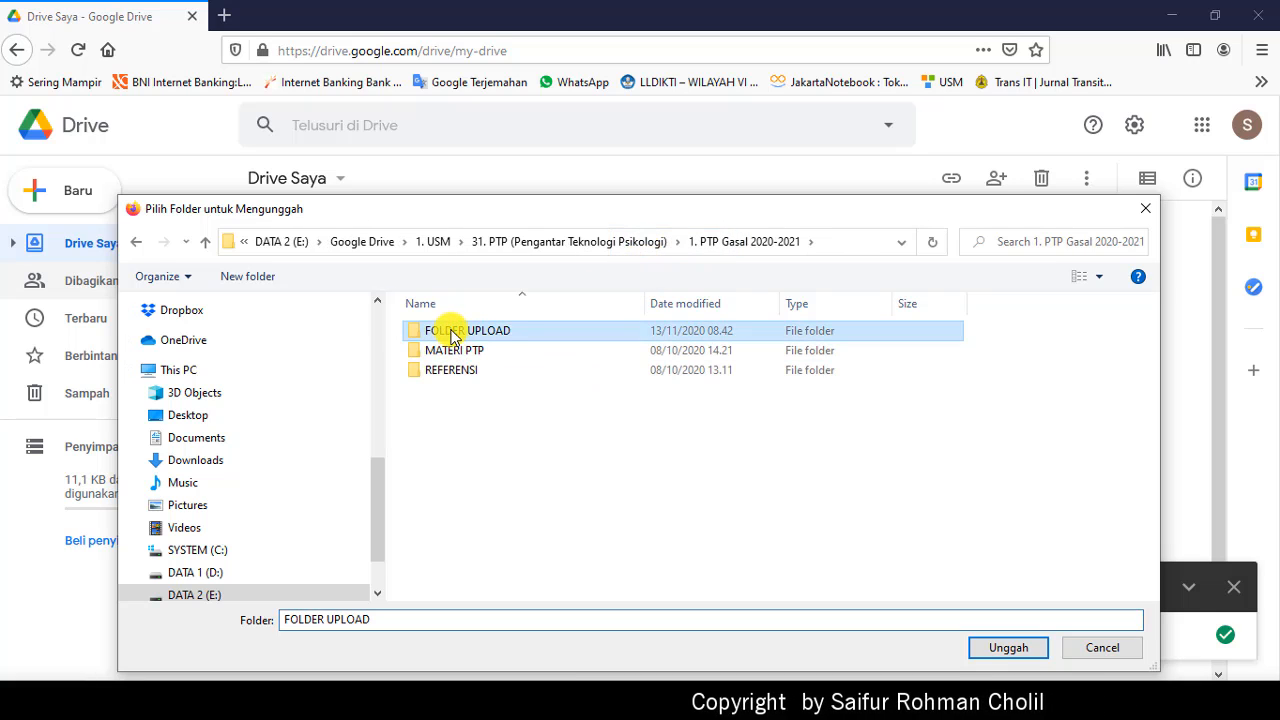
left_click(1012, 647)
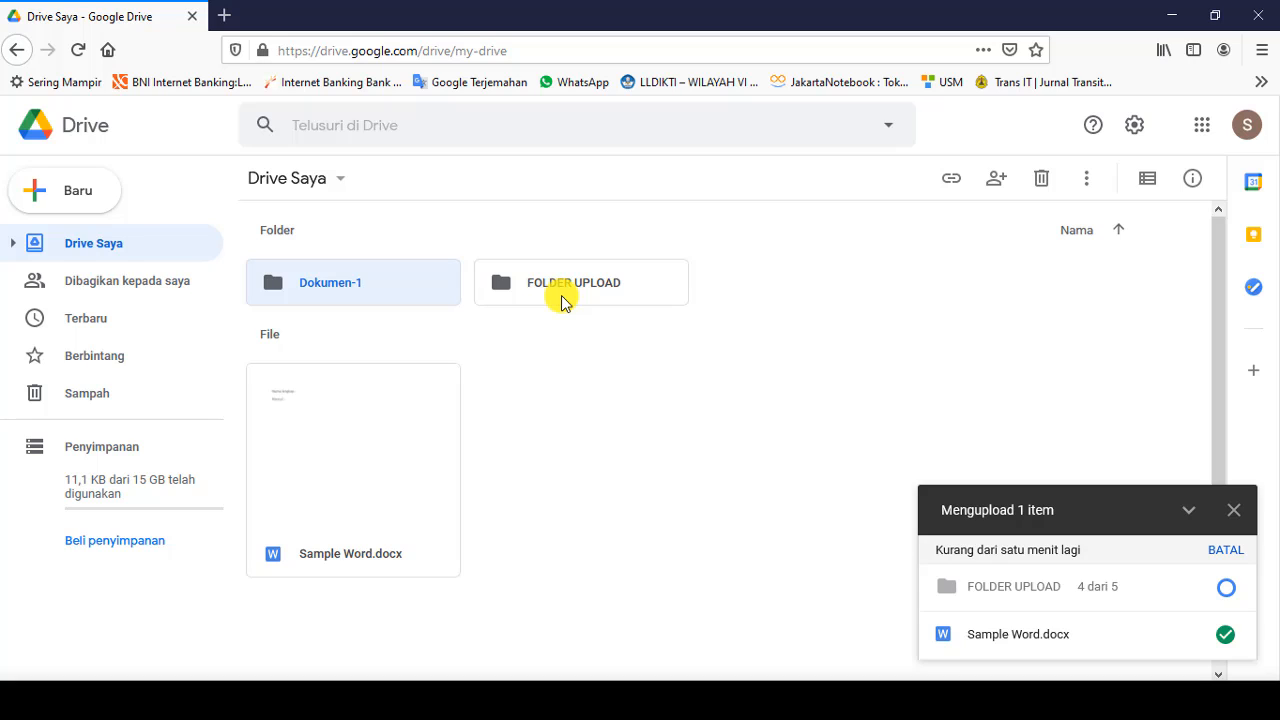
Step: Open FOLDER UPLOAD to view its five files in list view, then go back to Drive Saya
double_click(561, 296)
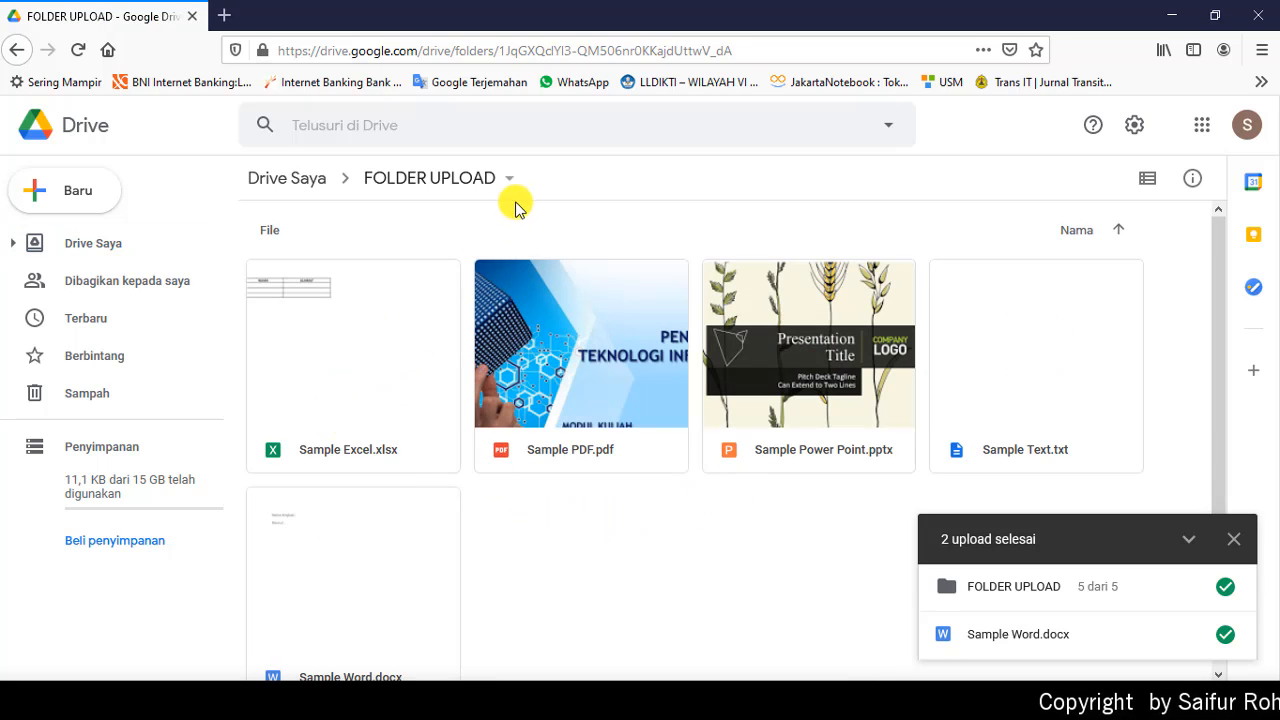
left_click(1148, 180)
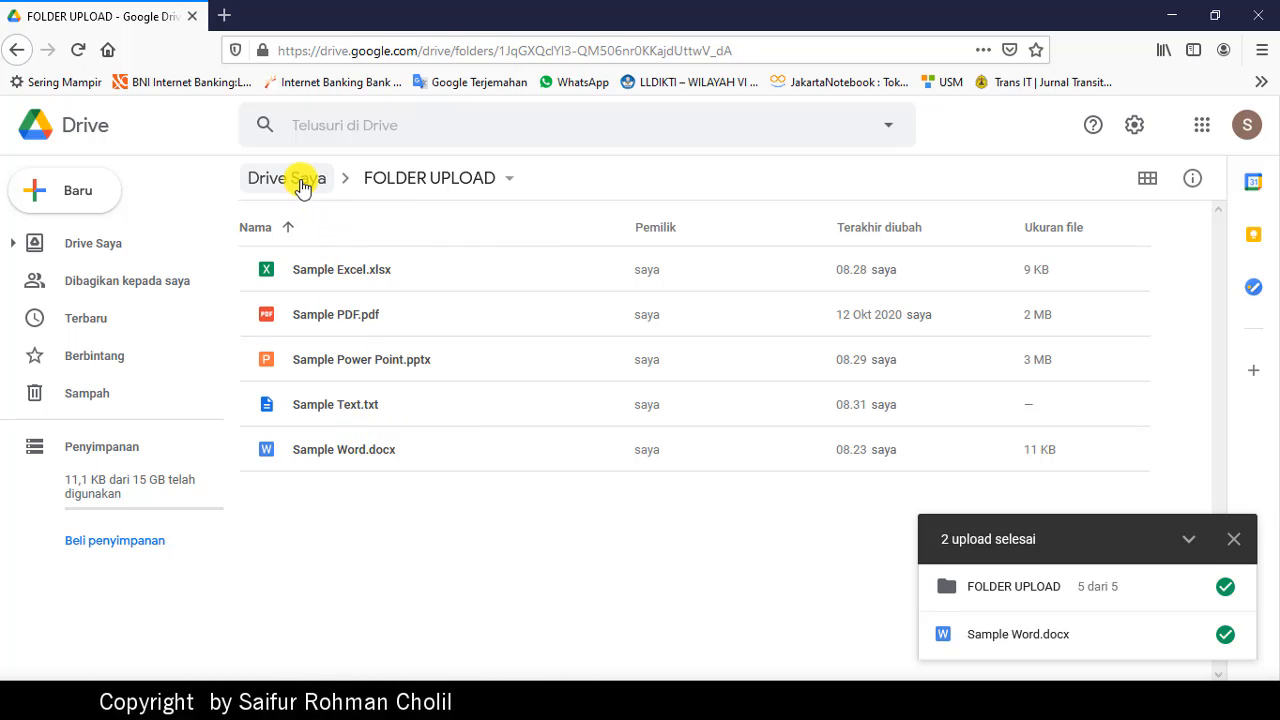
left_click(296, 179)
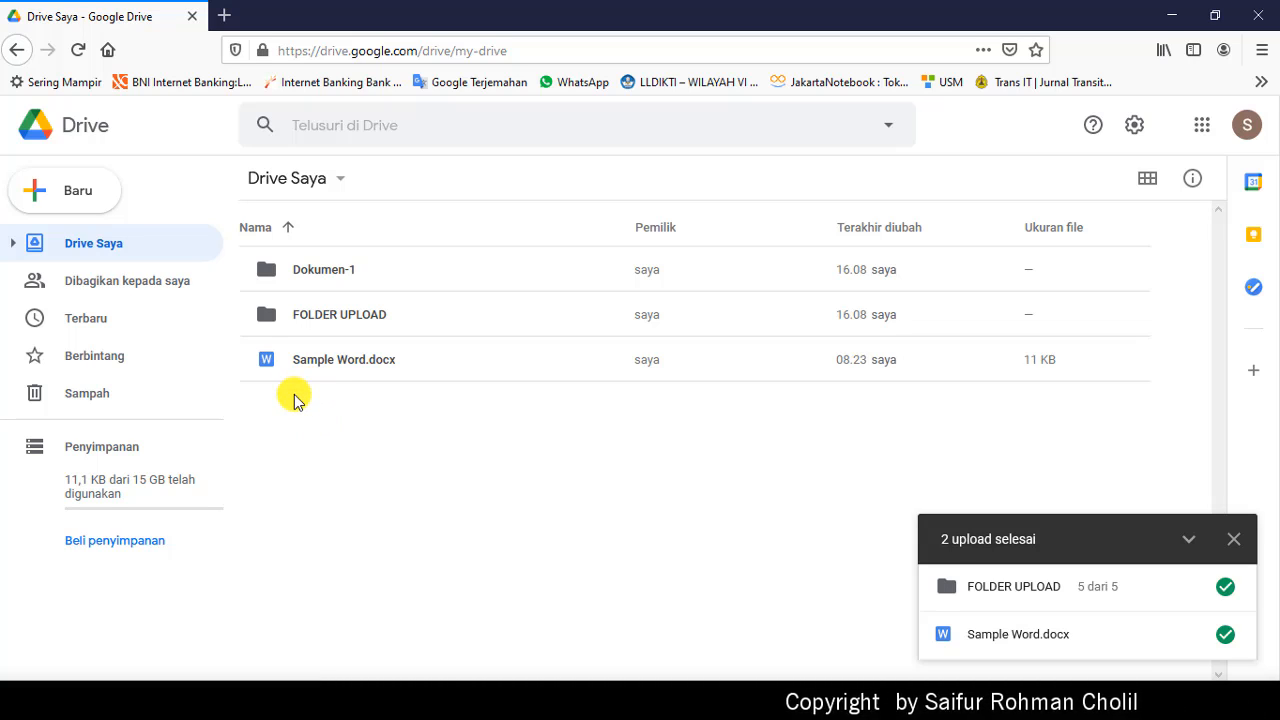
Step: Create a blank document via Baru > Google Dokumen > Dokumen kosong and dismiss the citation tip
left_click(68, 200)
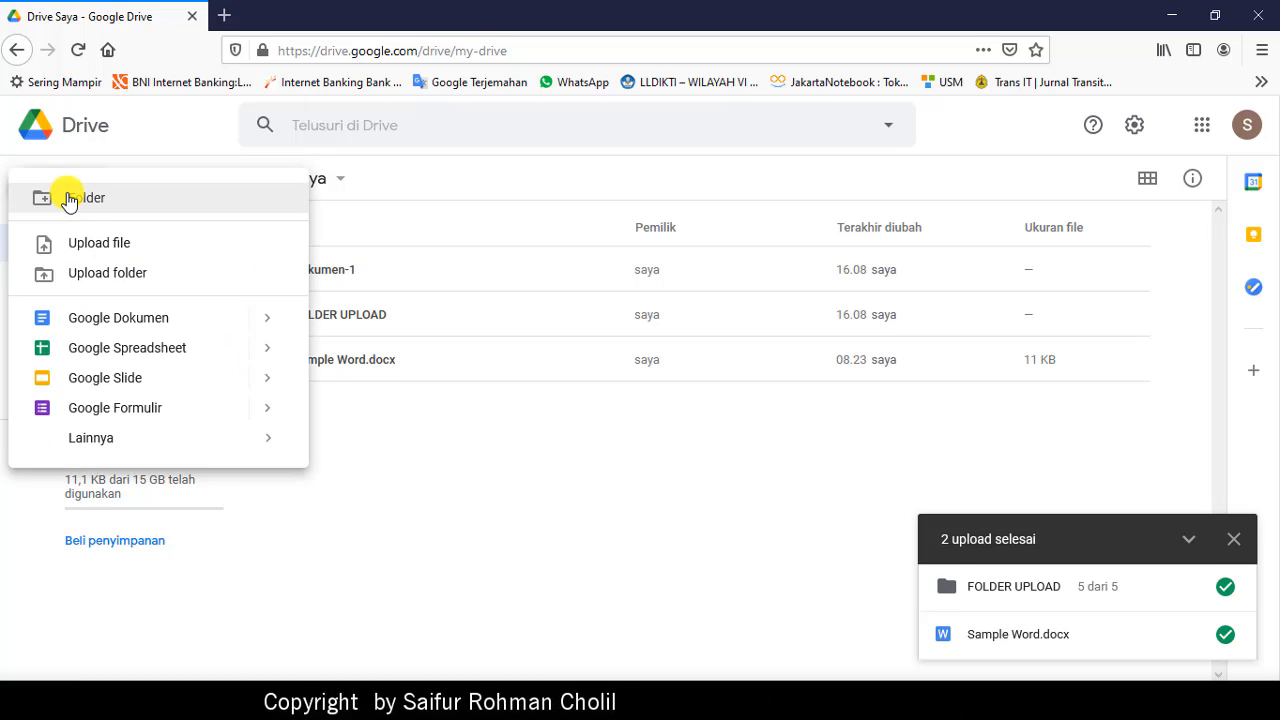
mouse_move(273, 323)
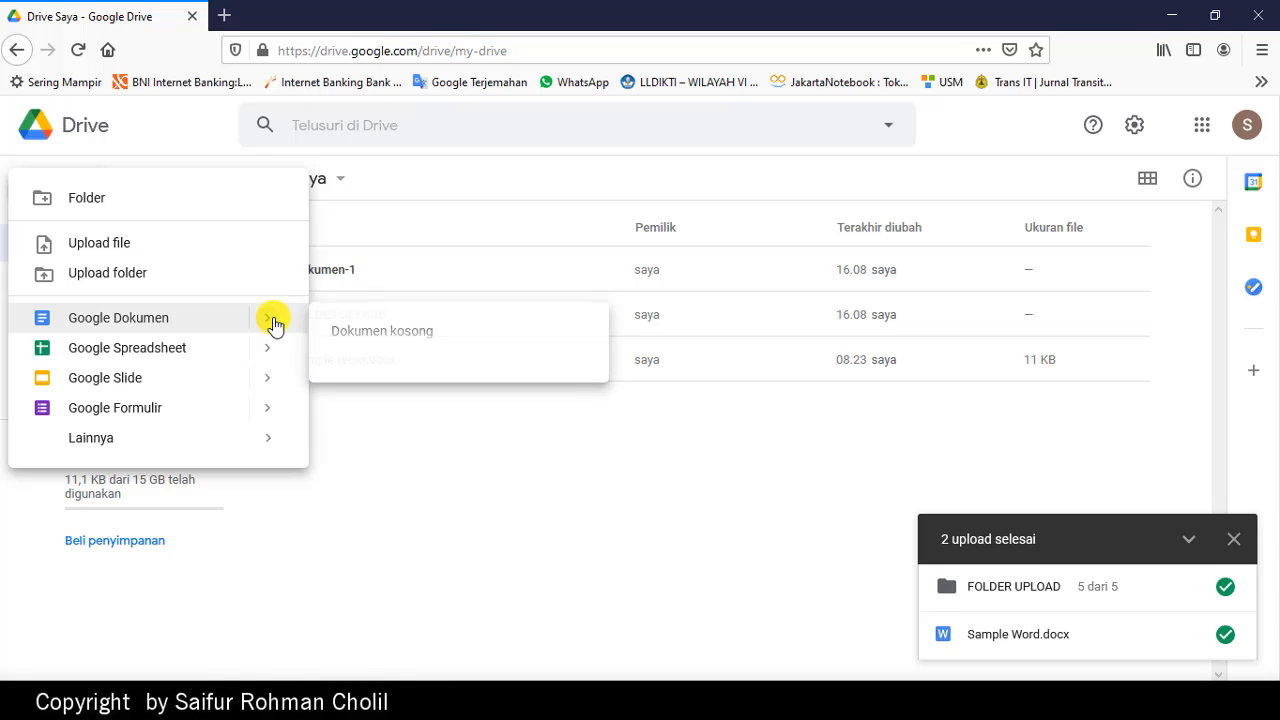
left_click(418, 340)
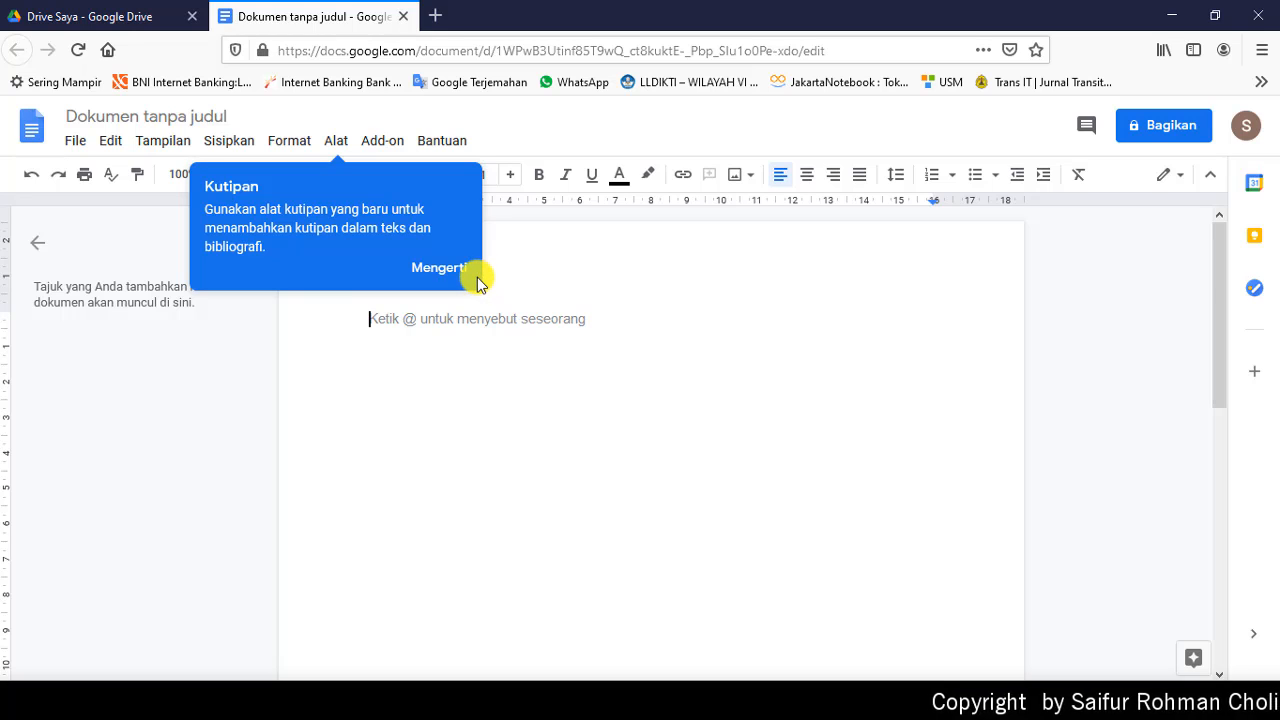
left_click(438, 268)
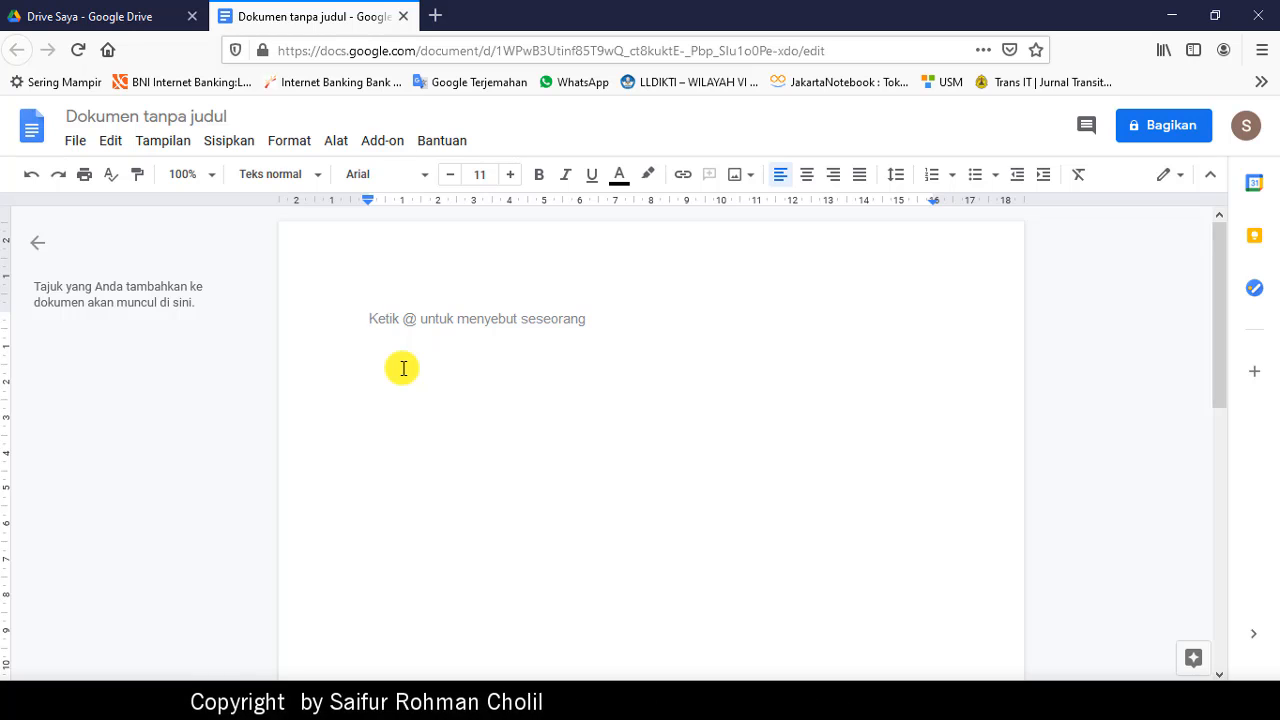
Step: Type the 'Nama Lengkap :' and 'Alamat :' lines, then close and reopen Dokumen tanpa judul from Drive
type("n")
key("BackSpace")
type("nAMA")
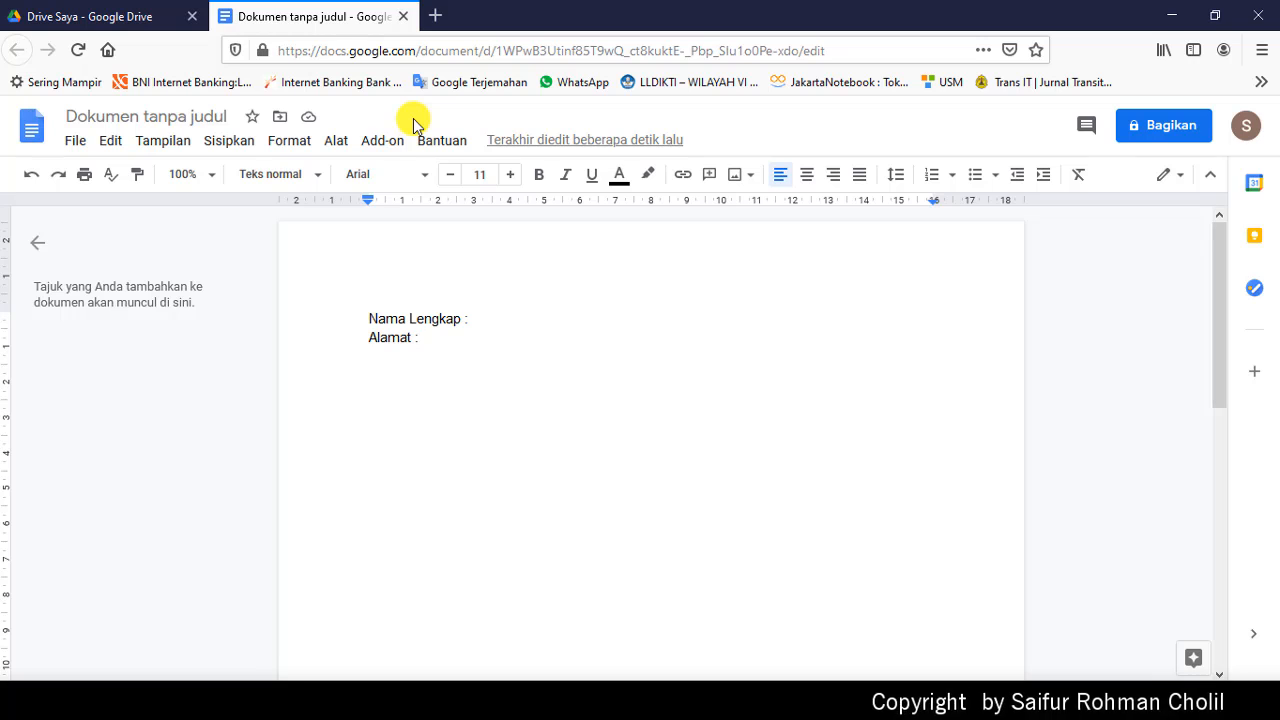
left_click(404, 17)
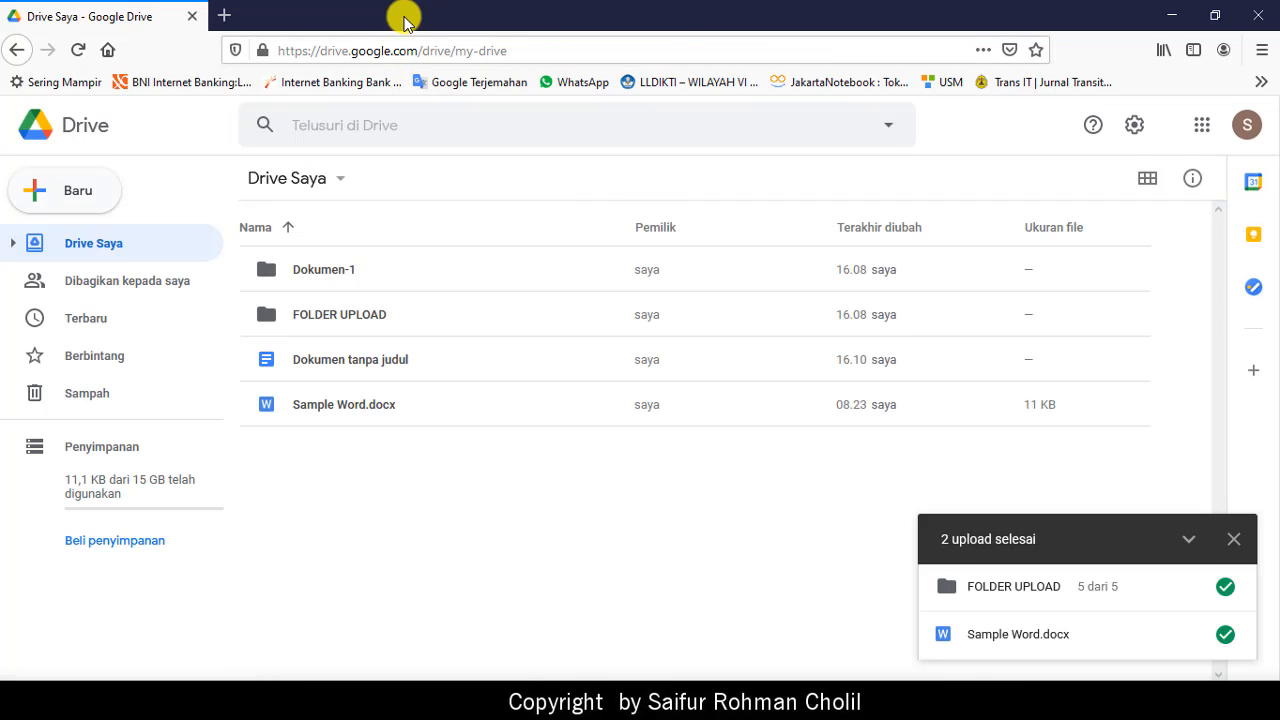
double_click(348, 366)
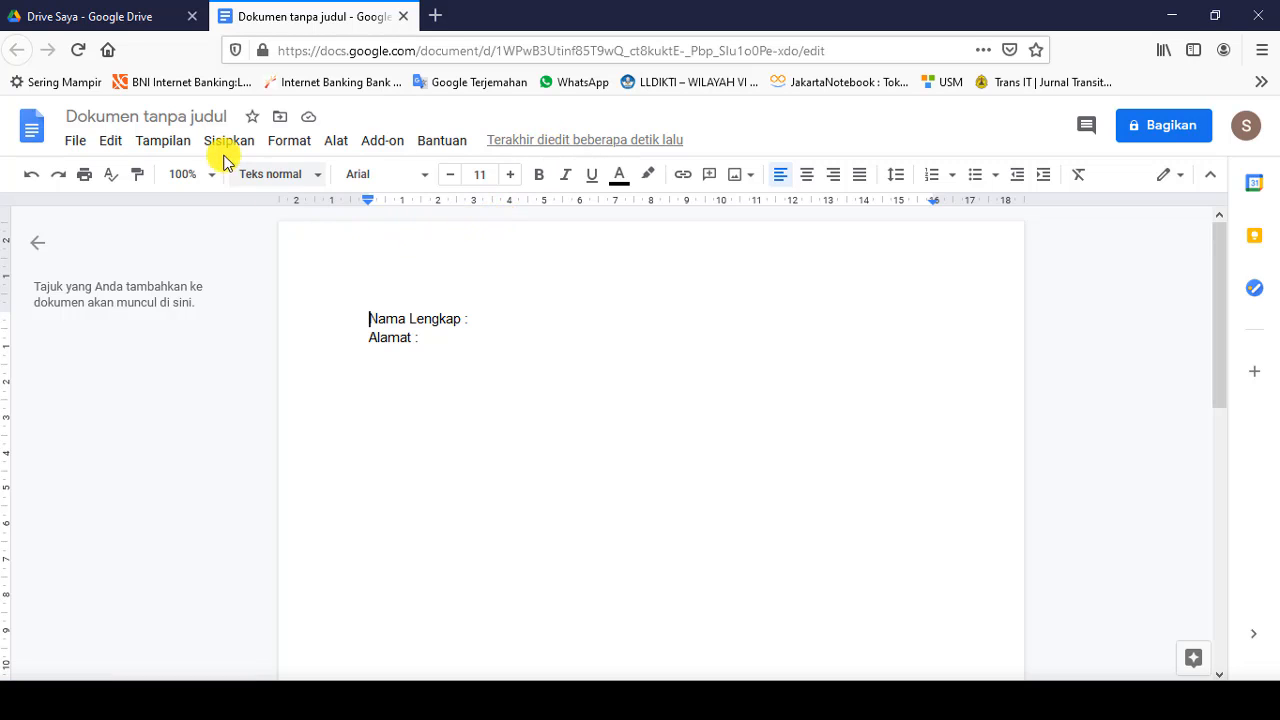
Step: Rename the untitled document to Identitas
left_click(174, 117)
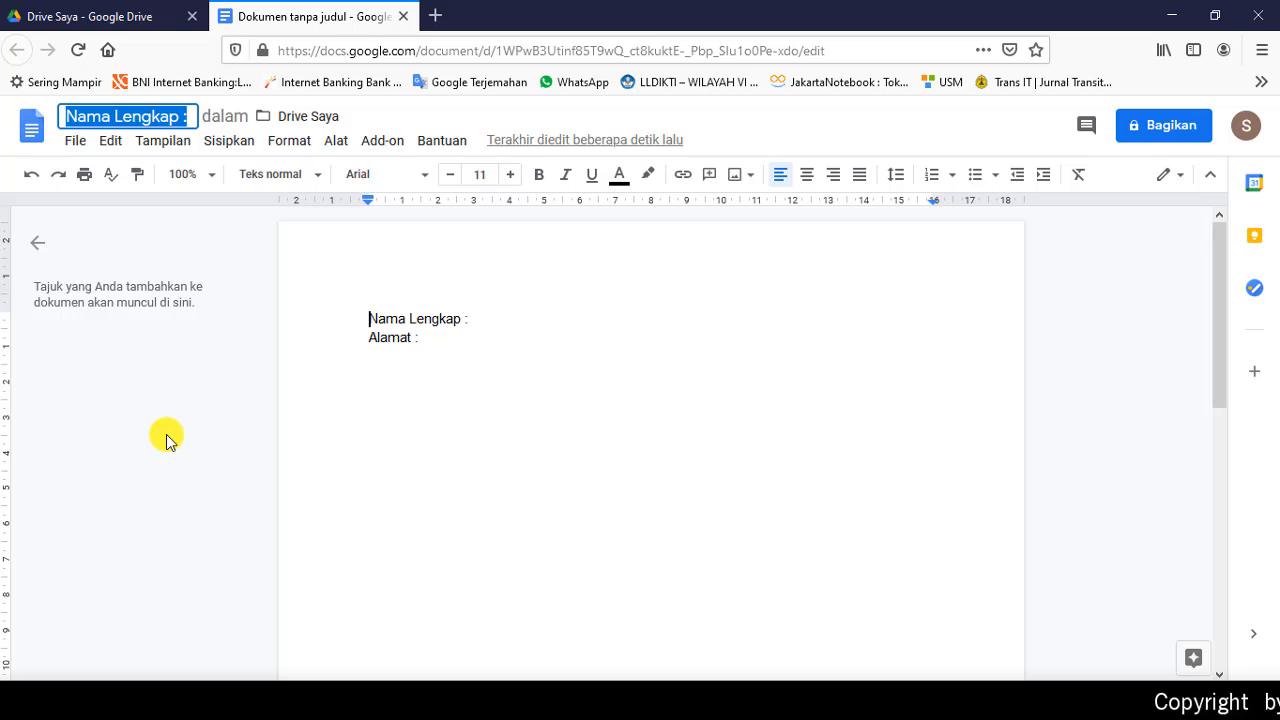
type("Dokue")
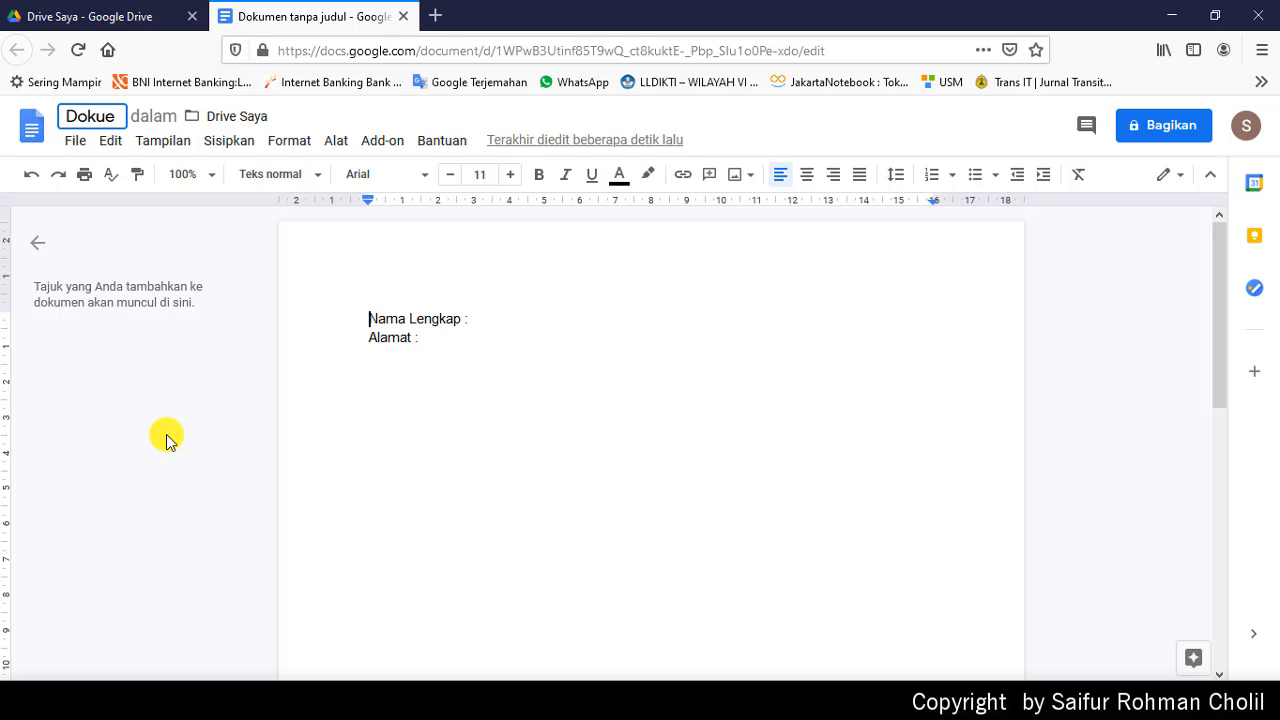
key("BackSpace")
type("men-")
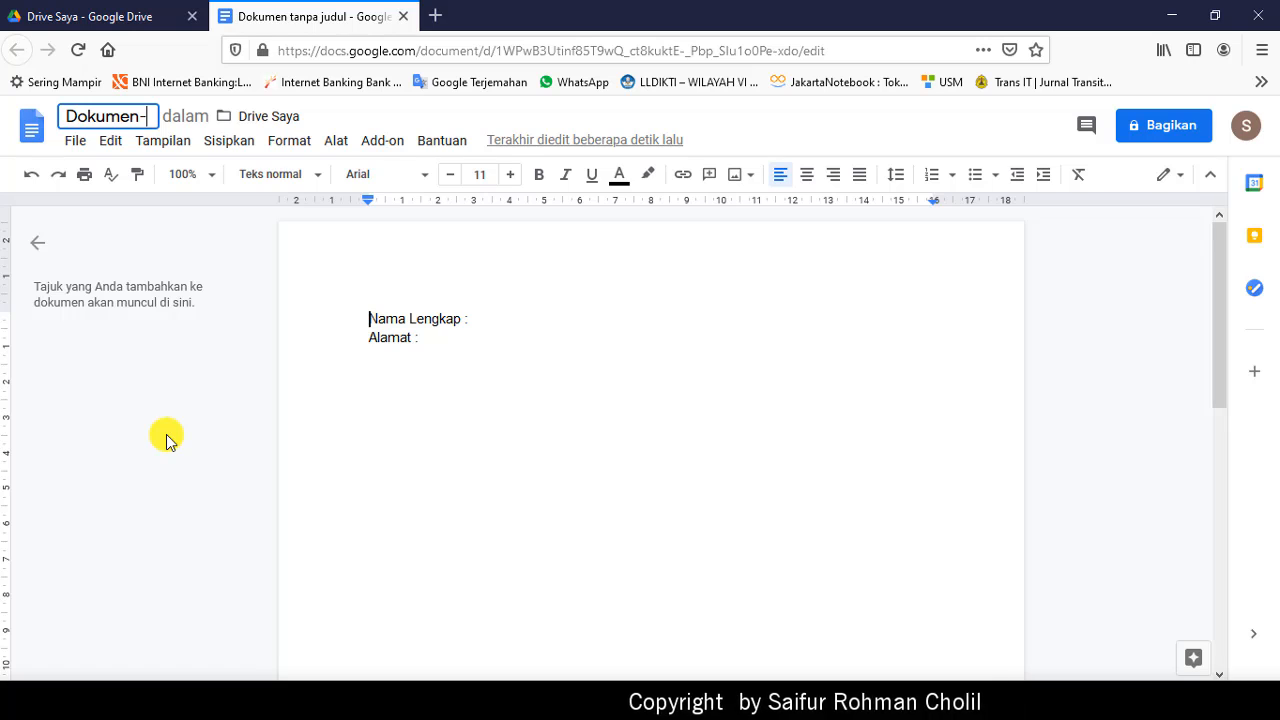
key("ctrl+a")
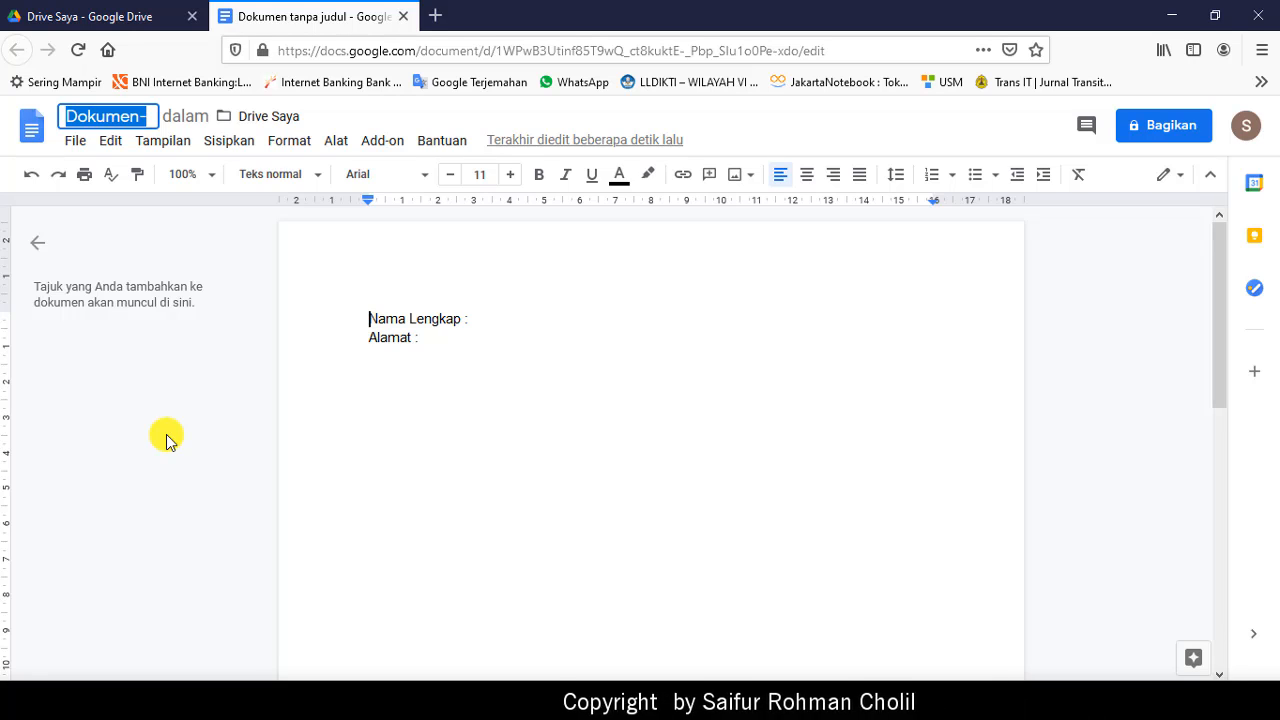
type("Identitas")
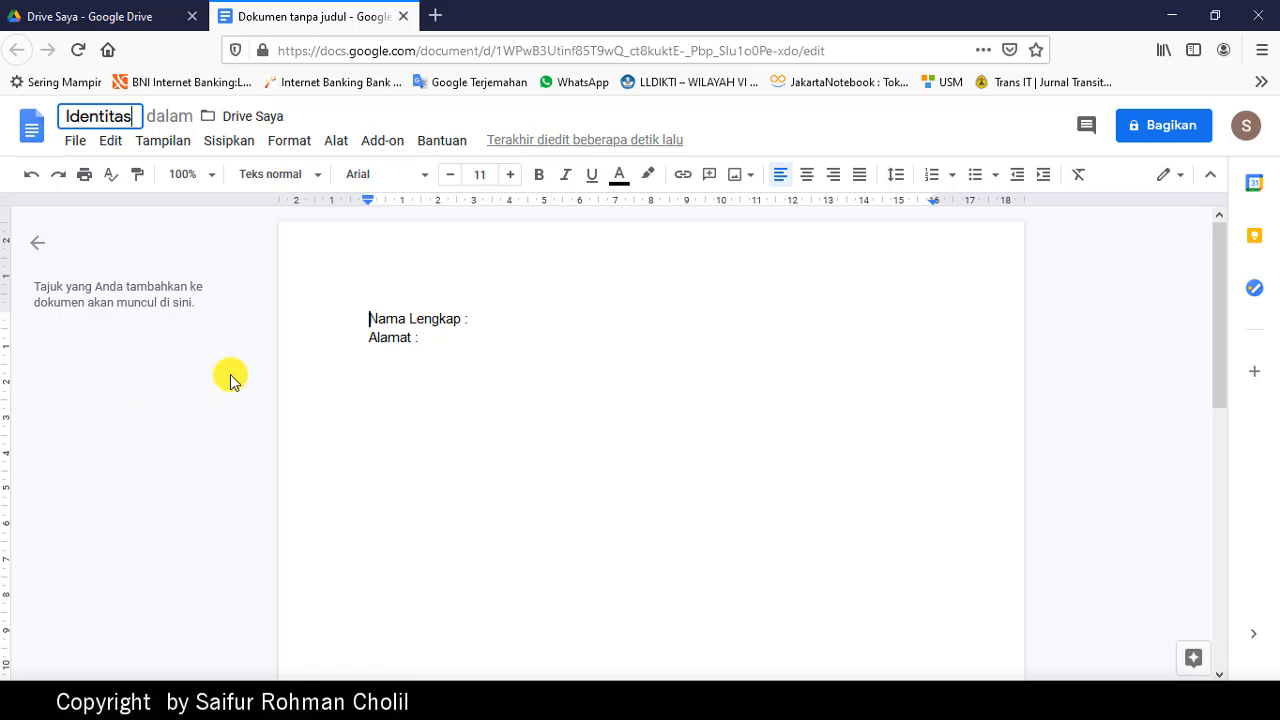
key("Return")
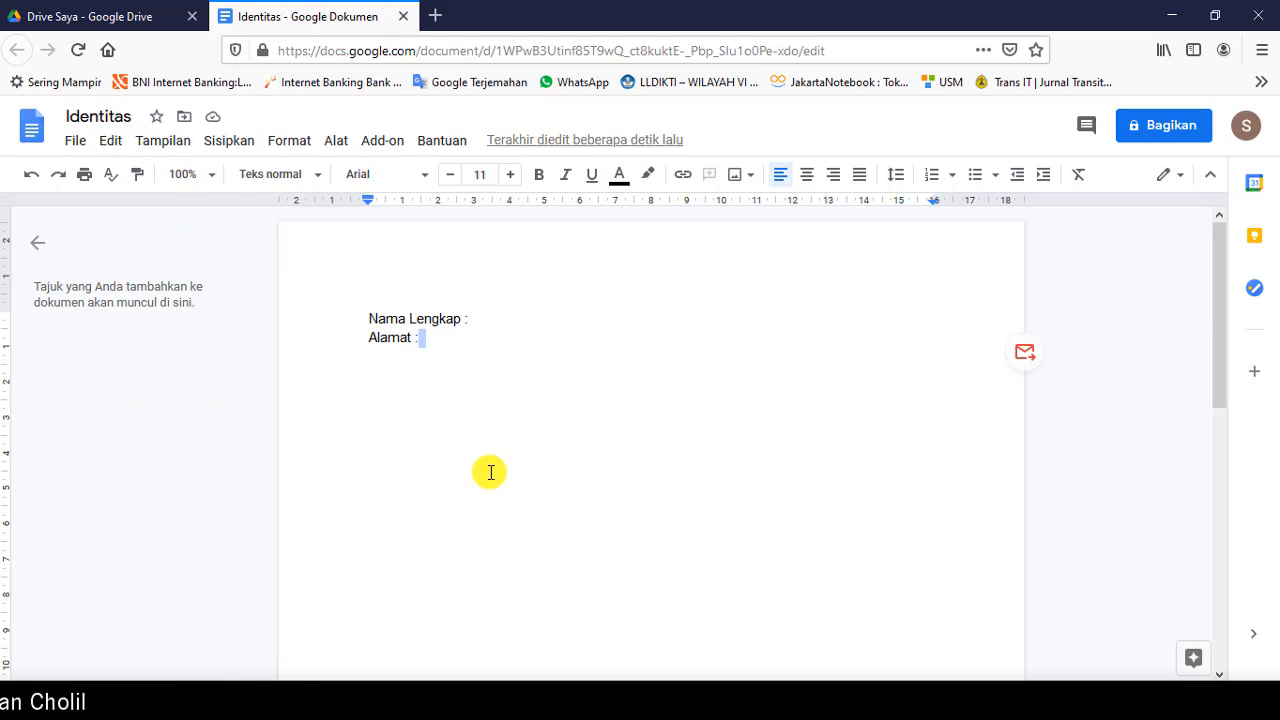
Step: Add a 'No HP :' line below Alamat :, then close and reopen Identitas from Drive
key("Return")
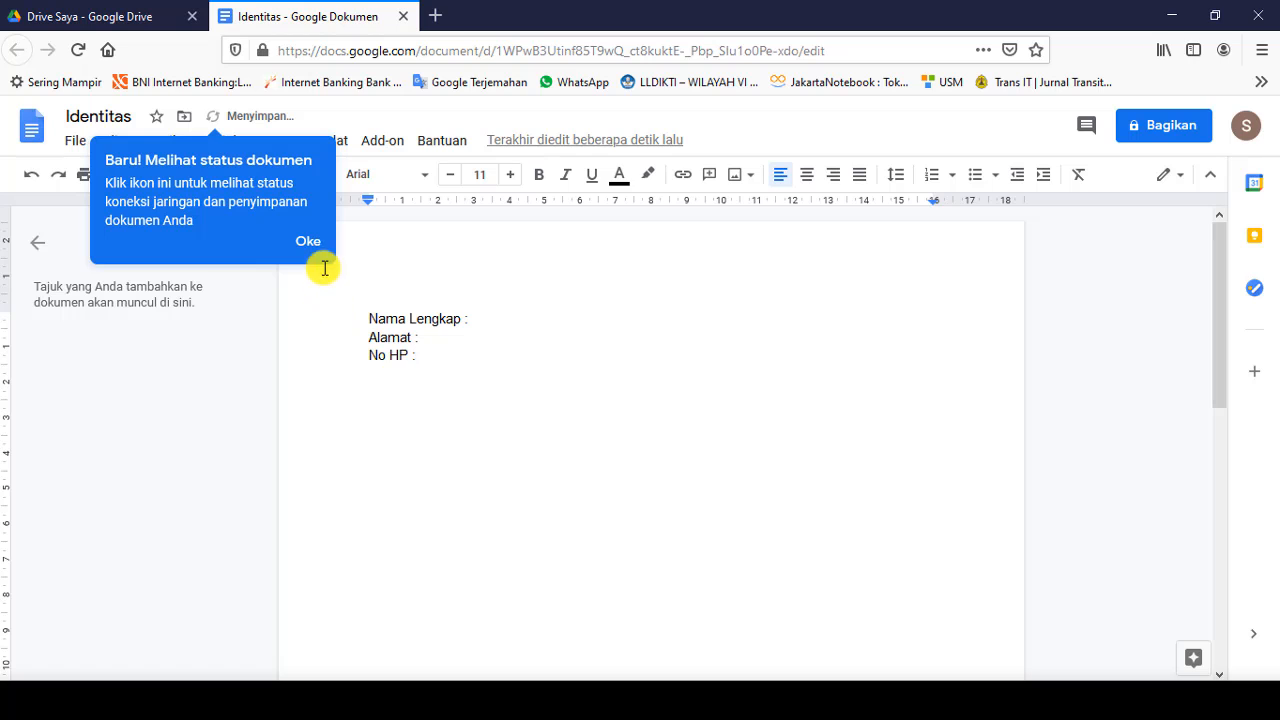
left_click(308, 243)
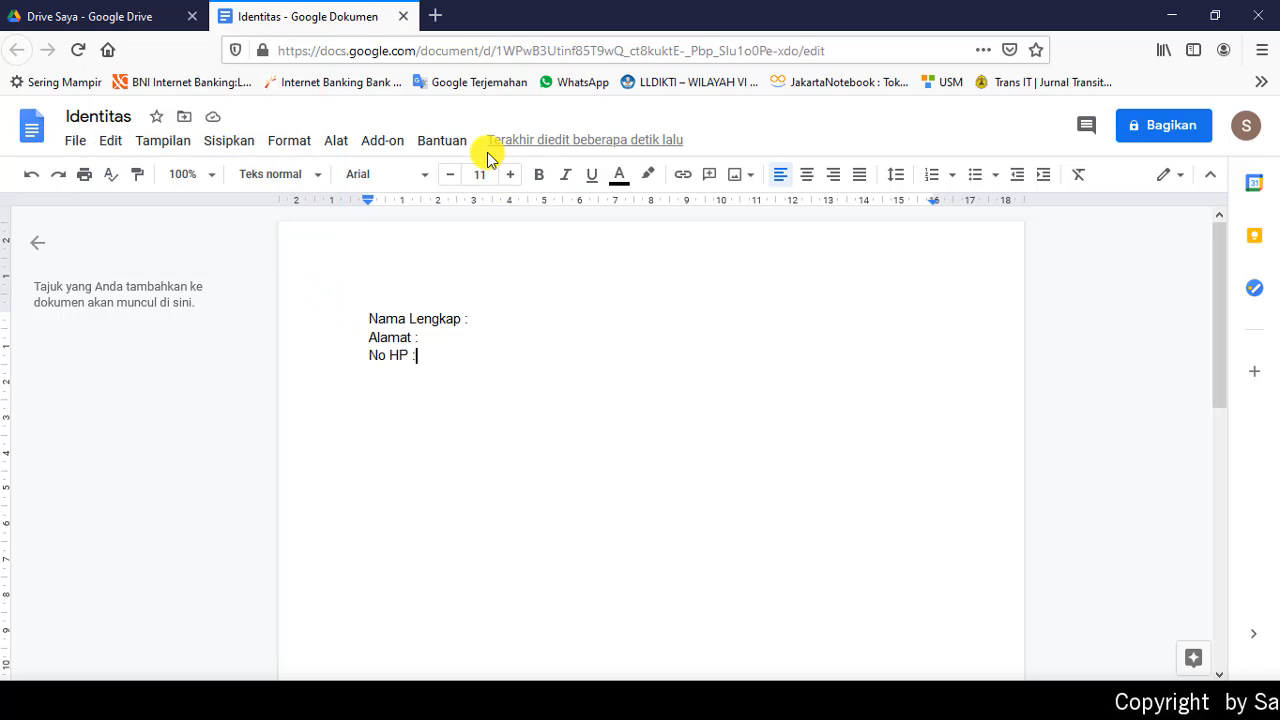
left_click(403, 16)
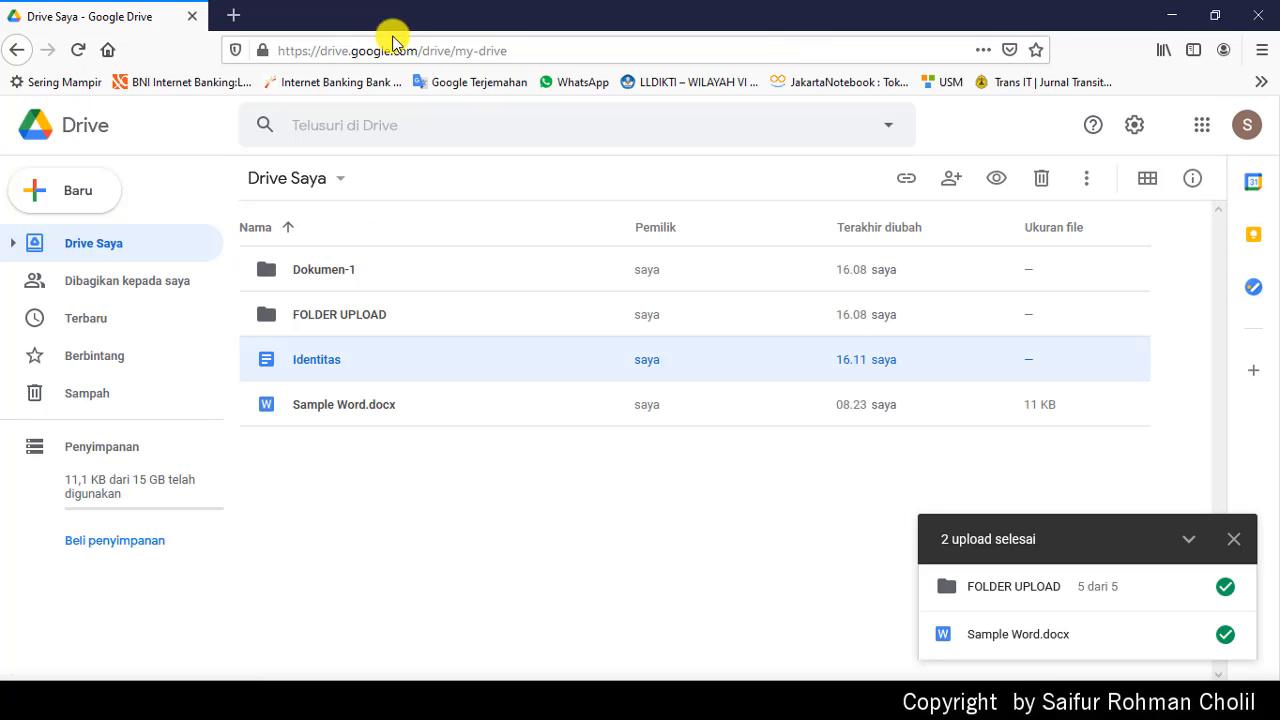
double_click(314, 357)
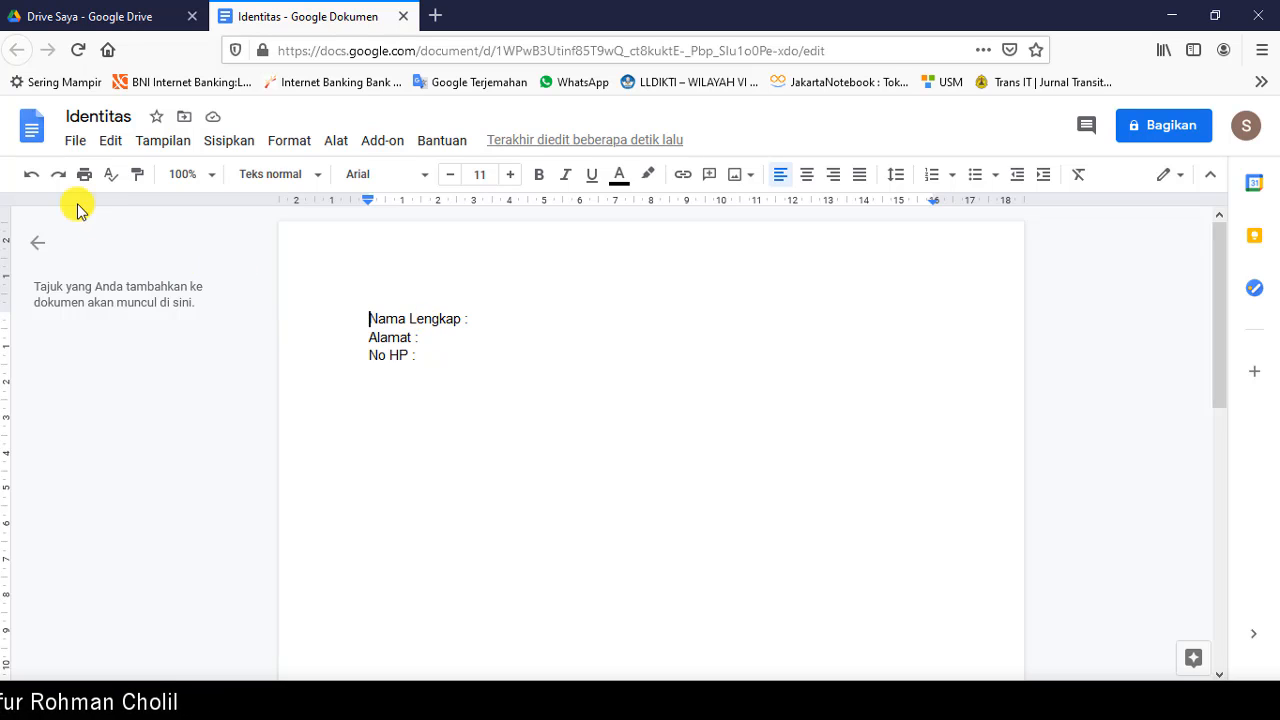
Step: Review the Identitas document's File > Download formats without choosing one, then close the Identitas tab
left_click(71, 145)
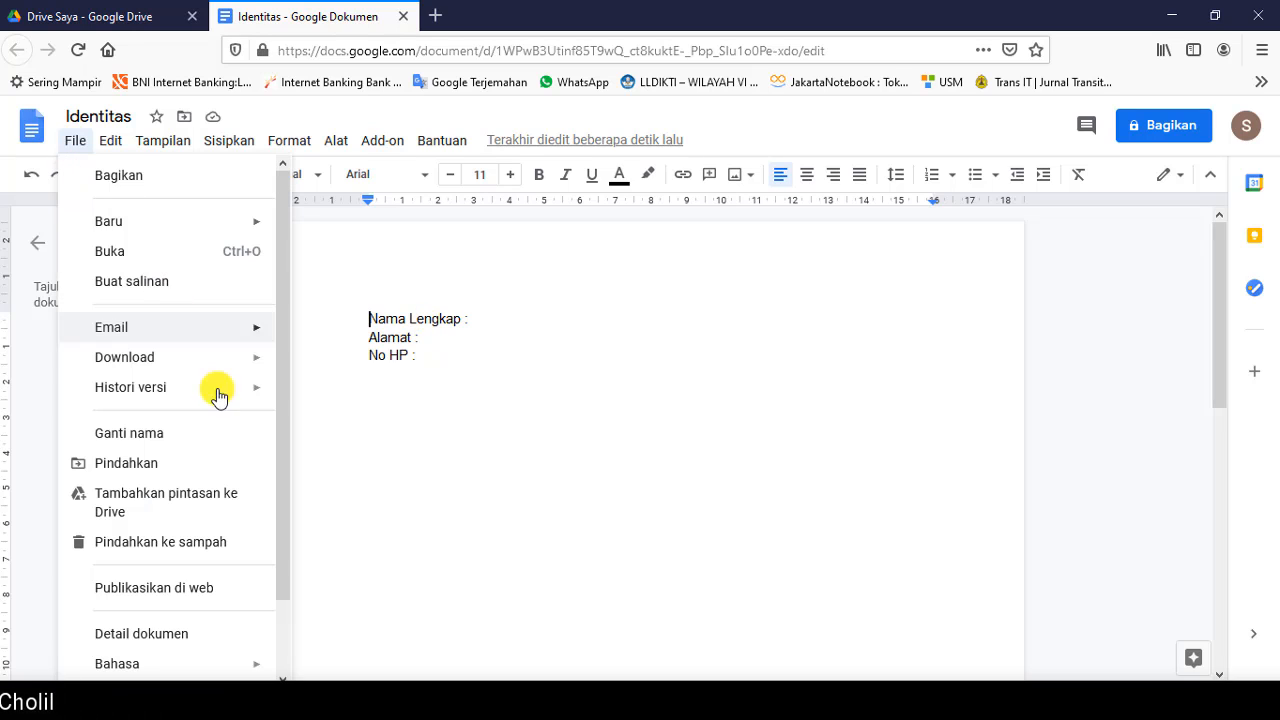
mouse_move(194, 366)
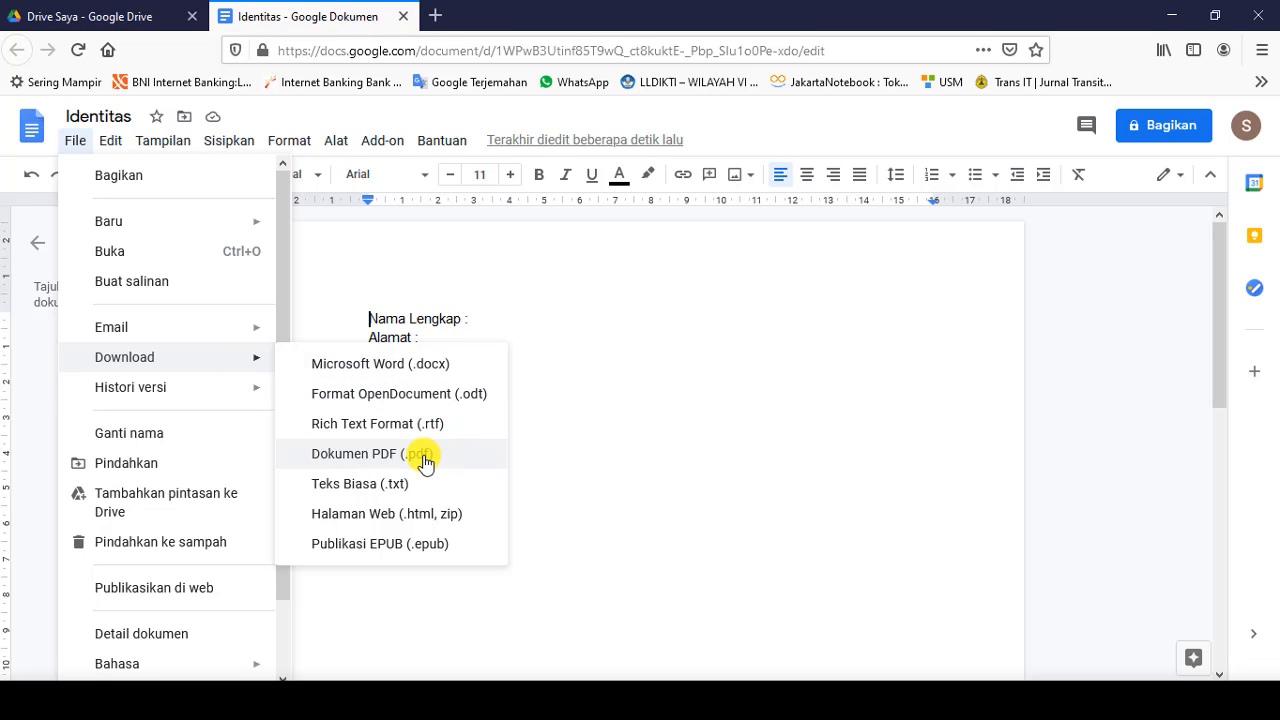
left_click(575, 340)
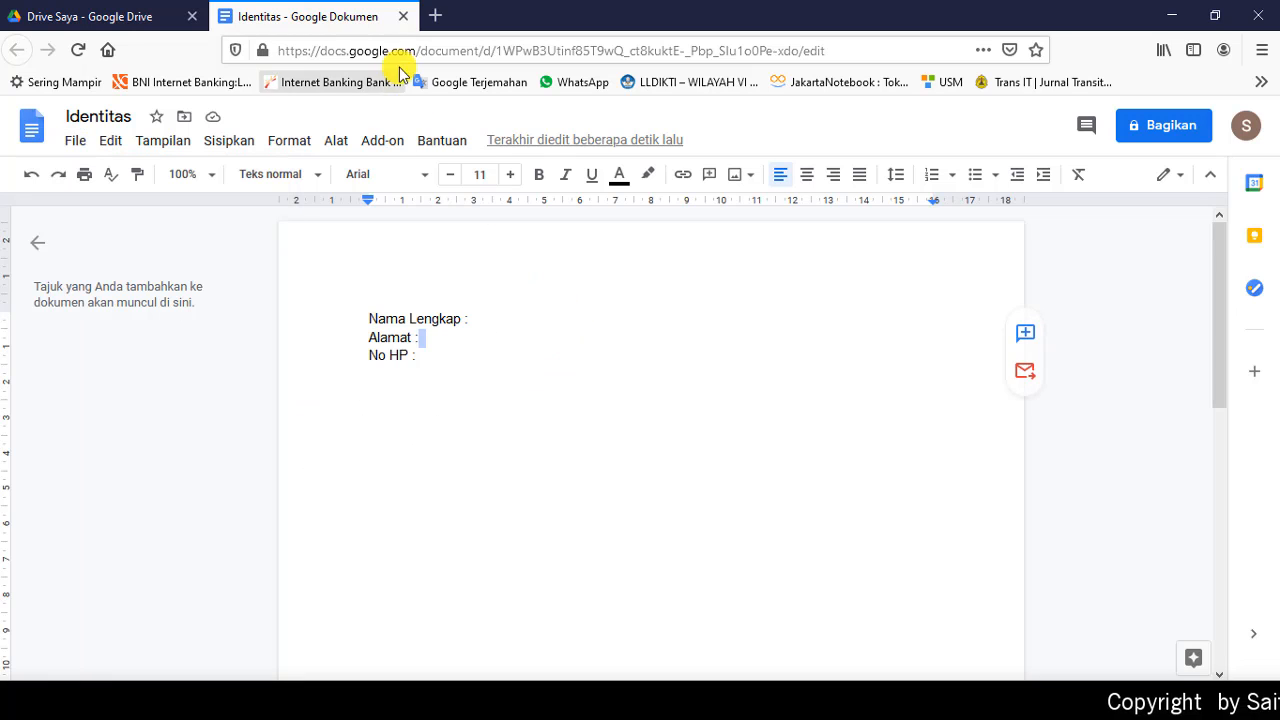
left_click(405, 16)
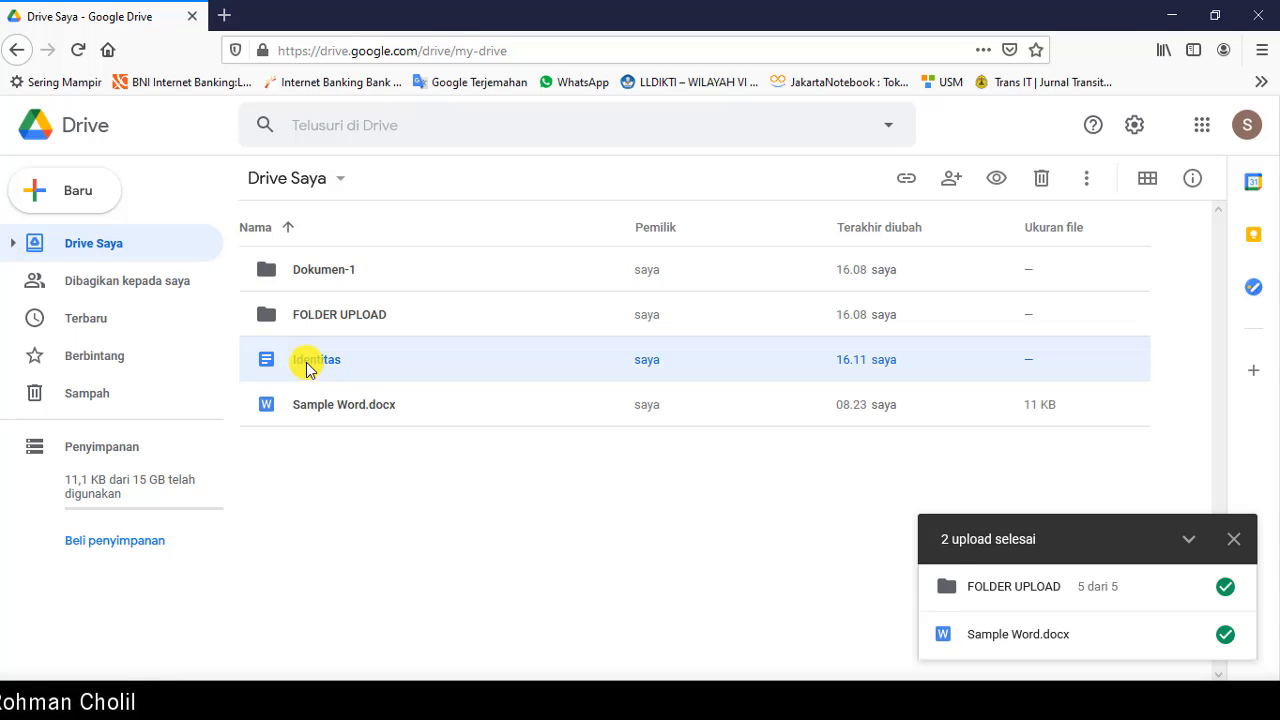
Step: Select Sample Word.docx and Identitas in My Drive to confirm both are listed
left_click(316, 408)
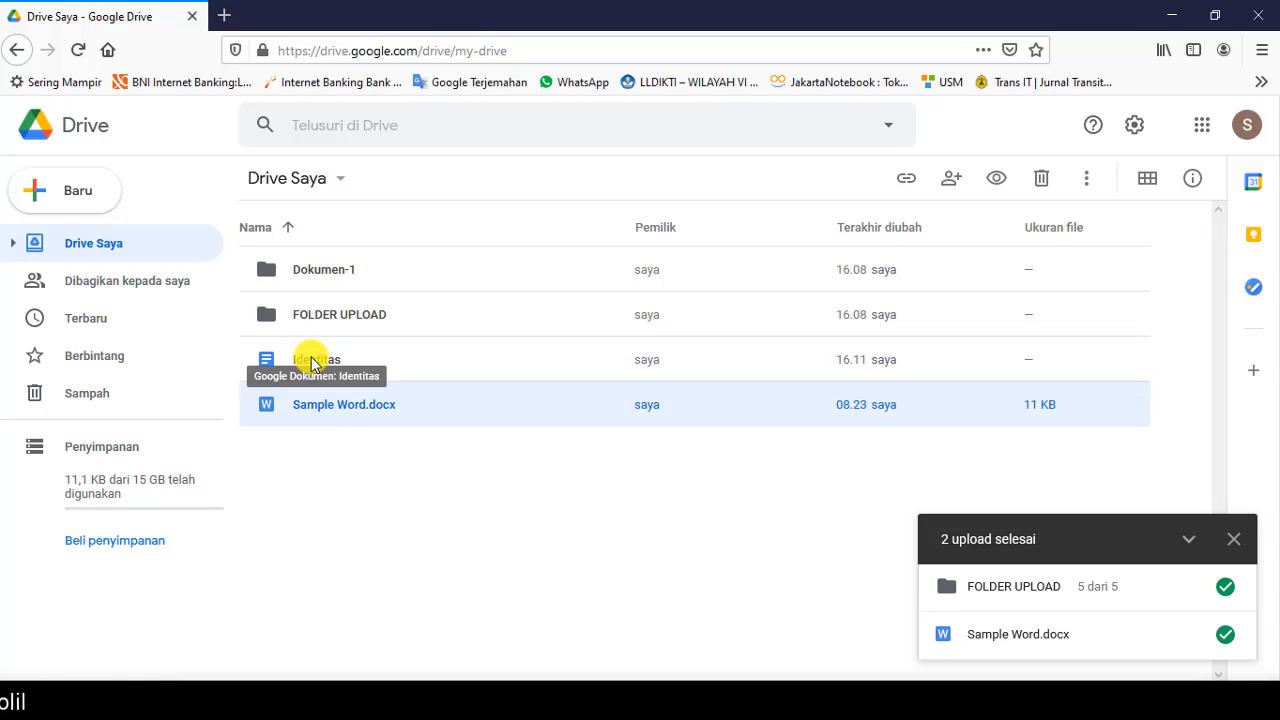
left_click(313, 363)
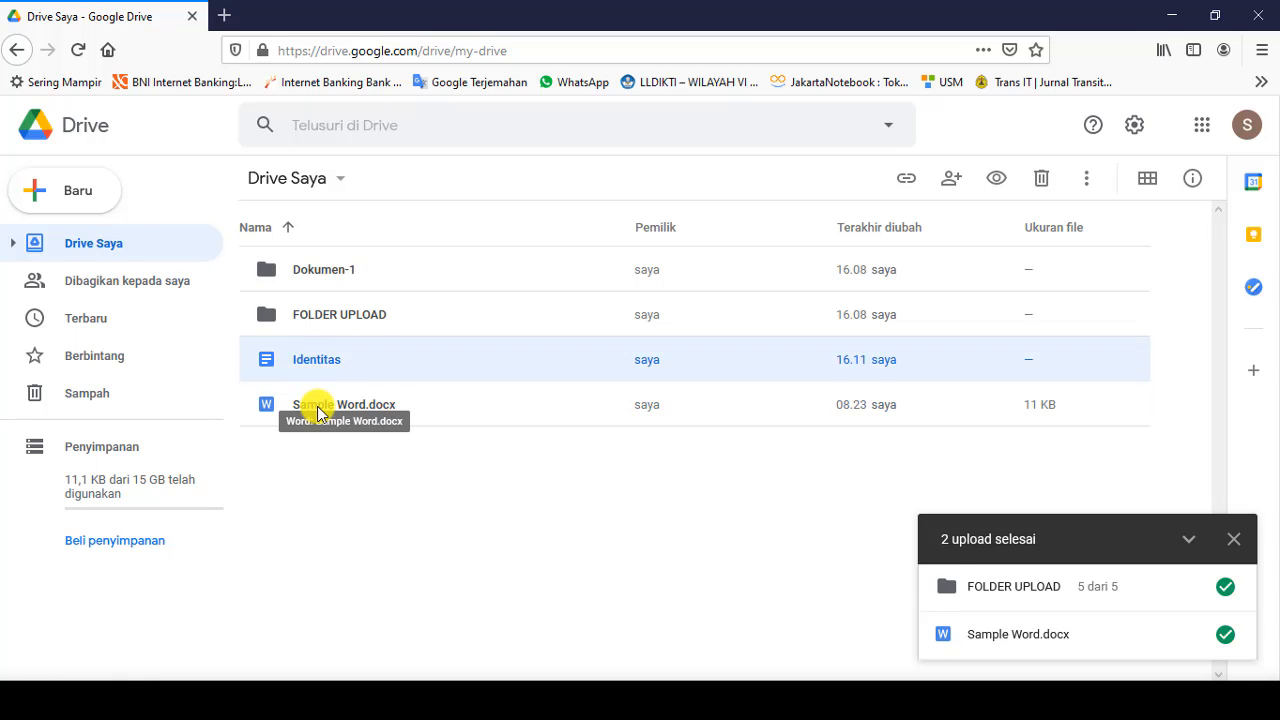
left_click(316, 415)
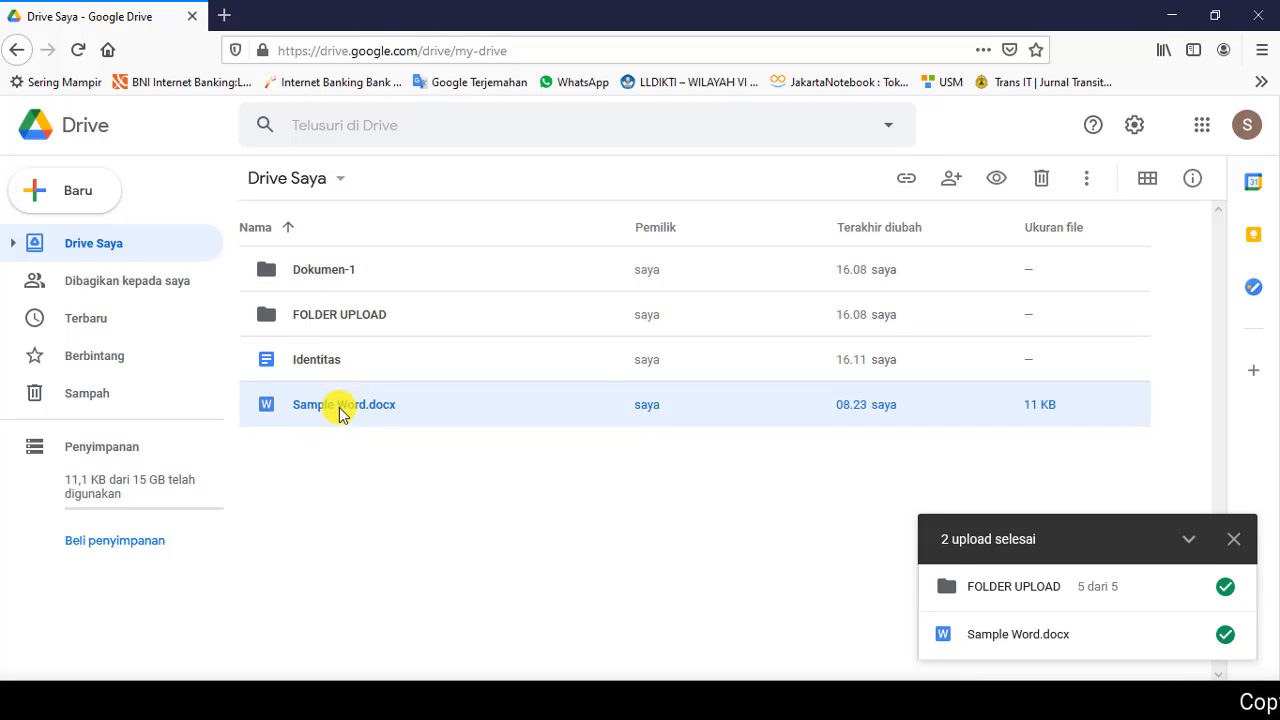
Step: Move Sample Word.docx into the Dokumen-1 folder via Pindahkan ke
right_click(337, 410)
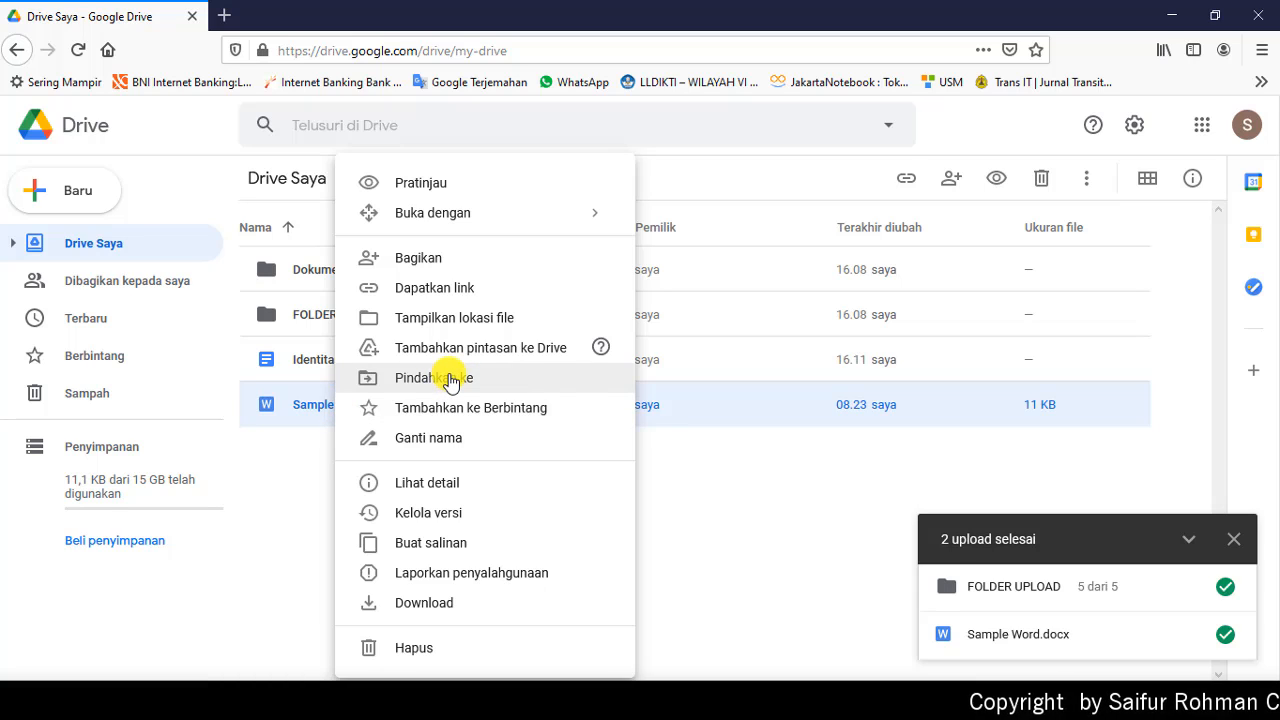
left_click(450, 380)
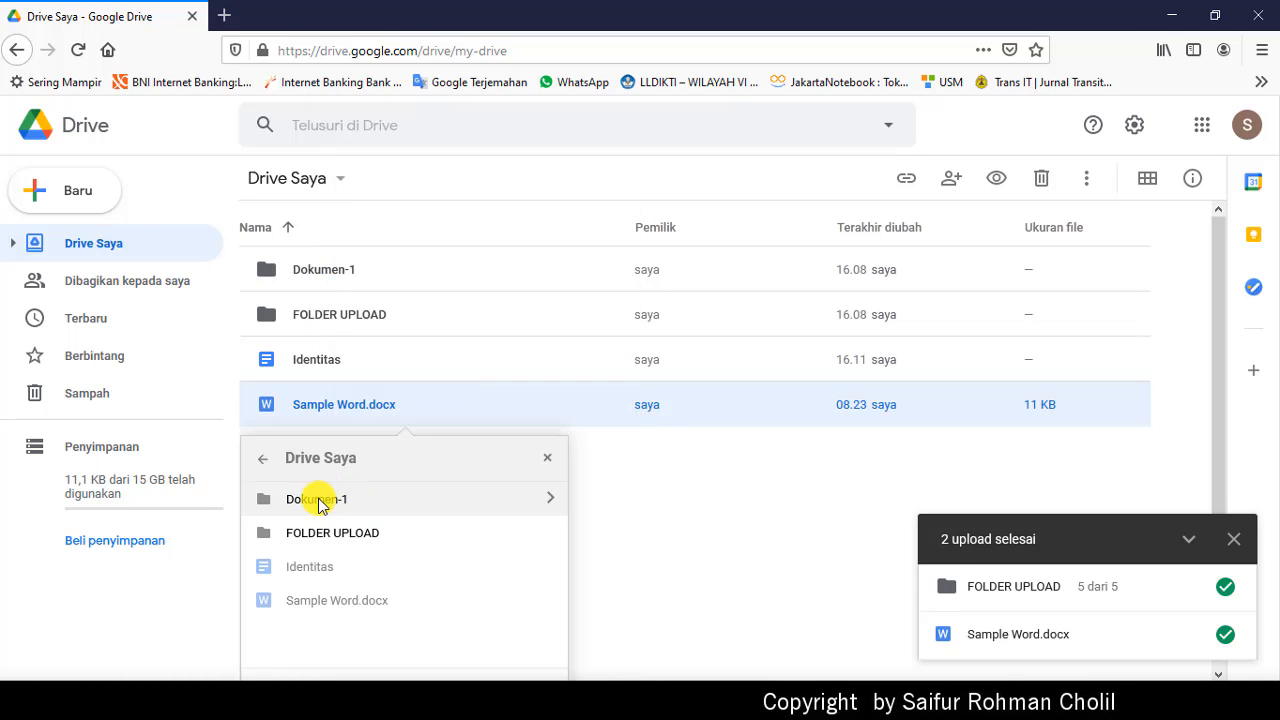
left_click(320, 500)
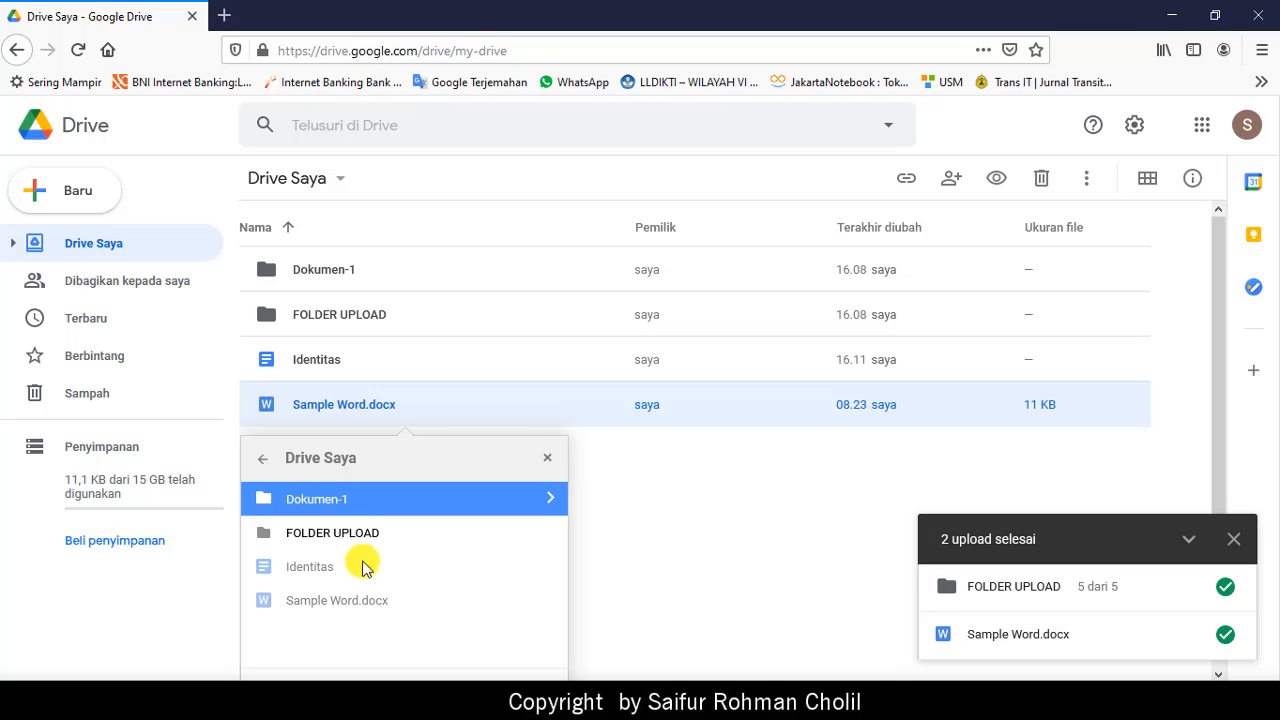
scroll(362, 566, "down", 1)
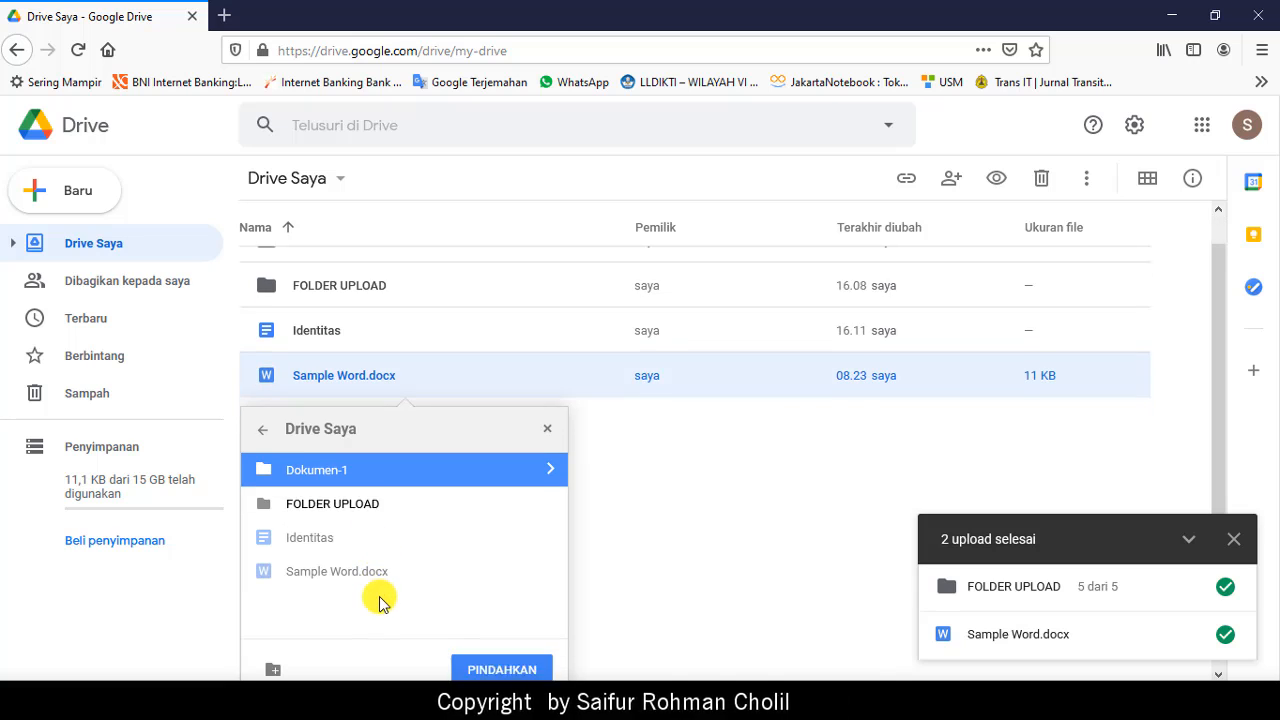
left_click(494, 656)
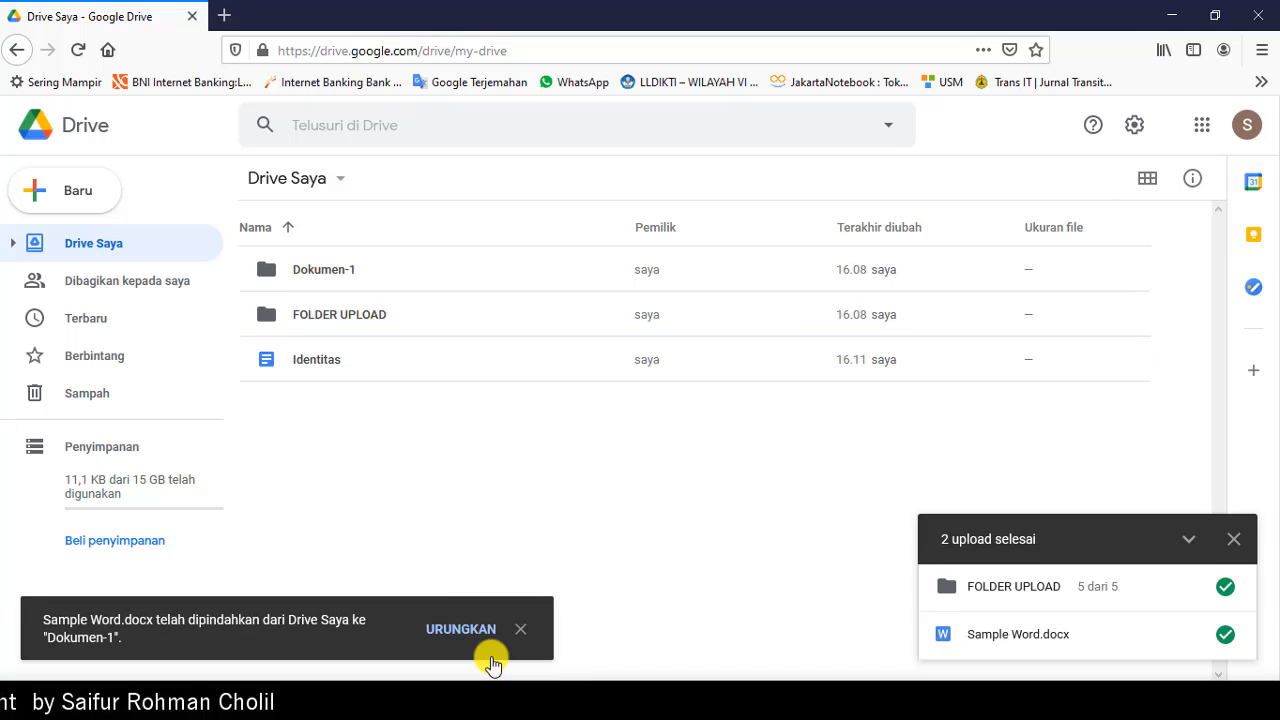
Step: Drag Identitas onto Dokumen-1 and open that folder
double_click(323, 268)
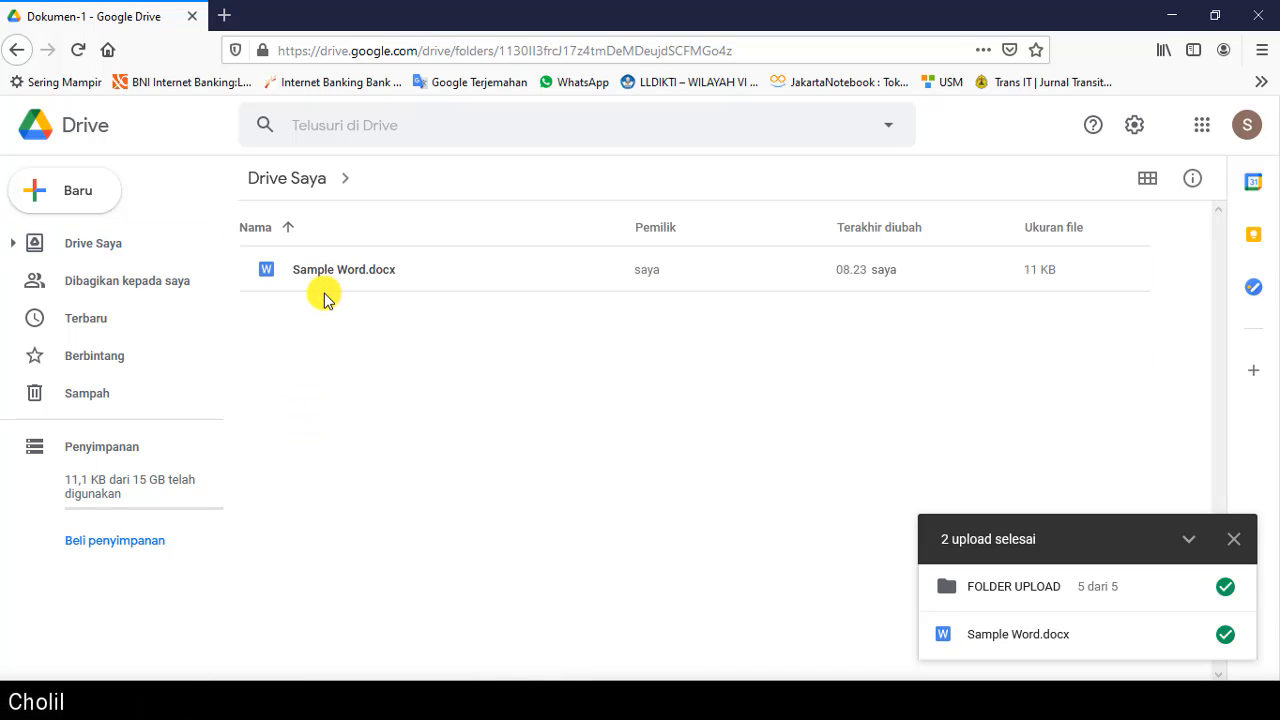
left_click(295, 182)
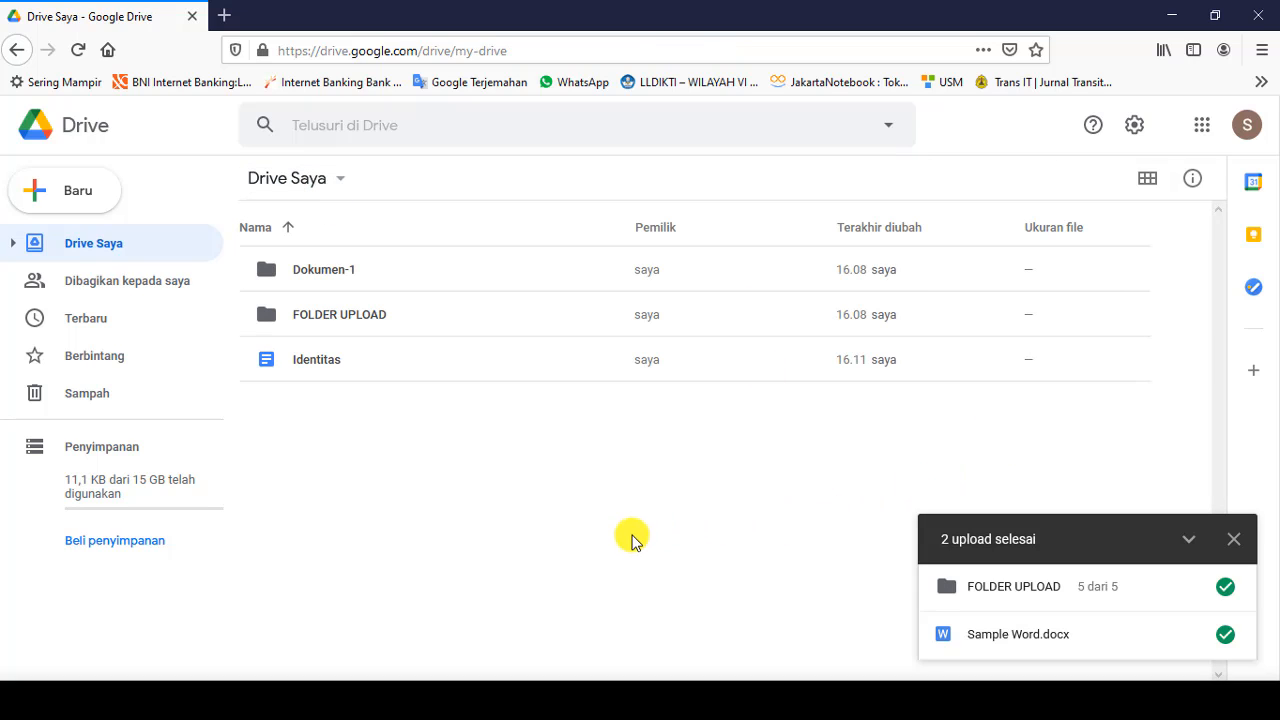
left_click(316, 362)
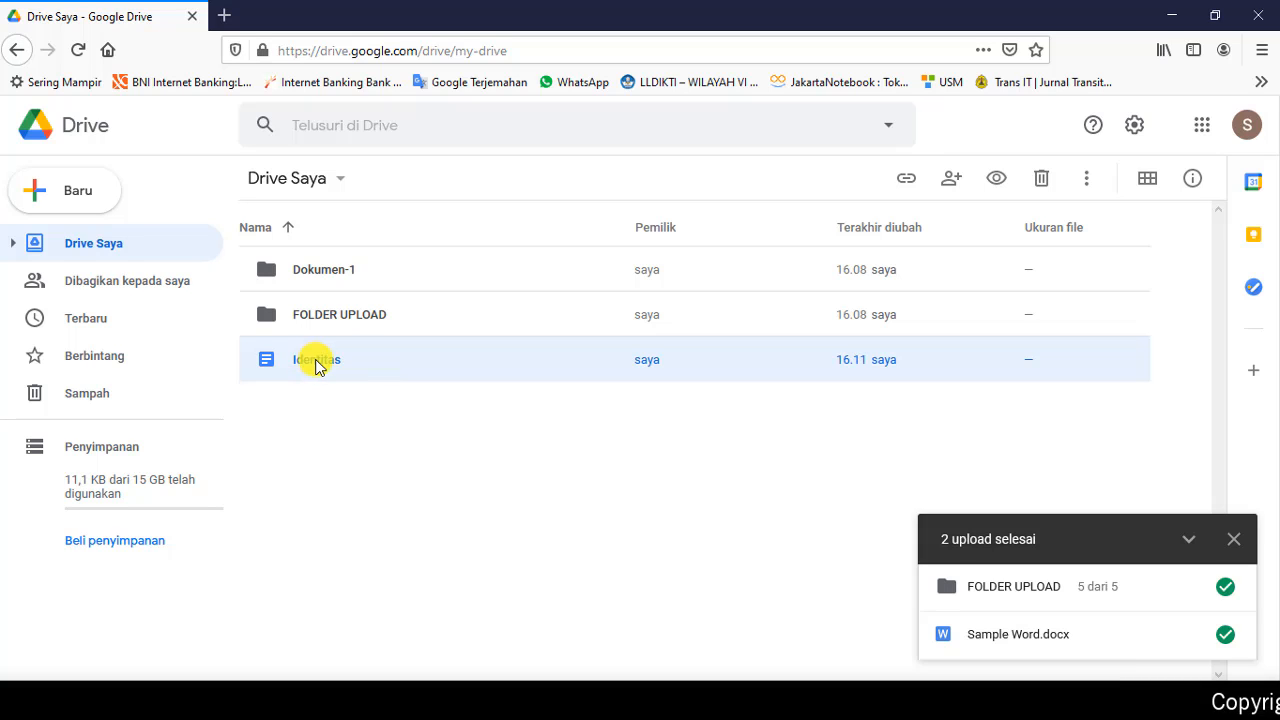
left_click_drag(316, 366, 350, 268)
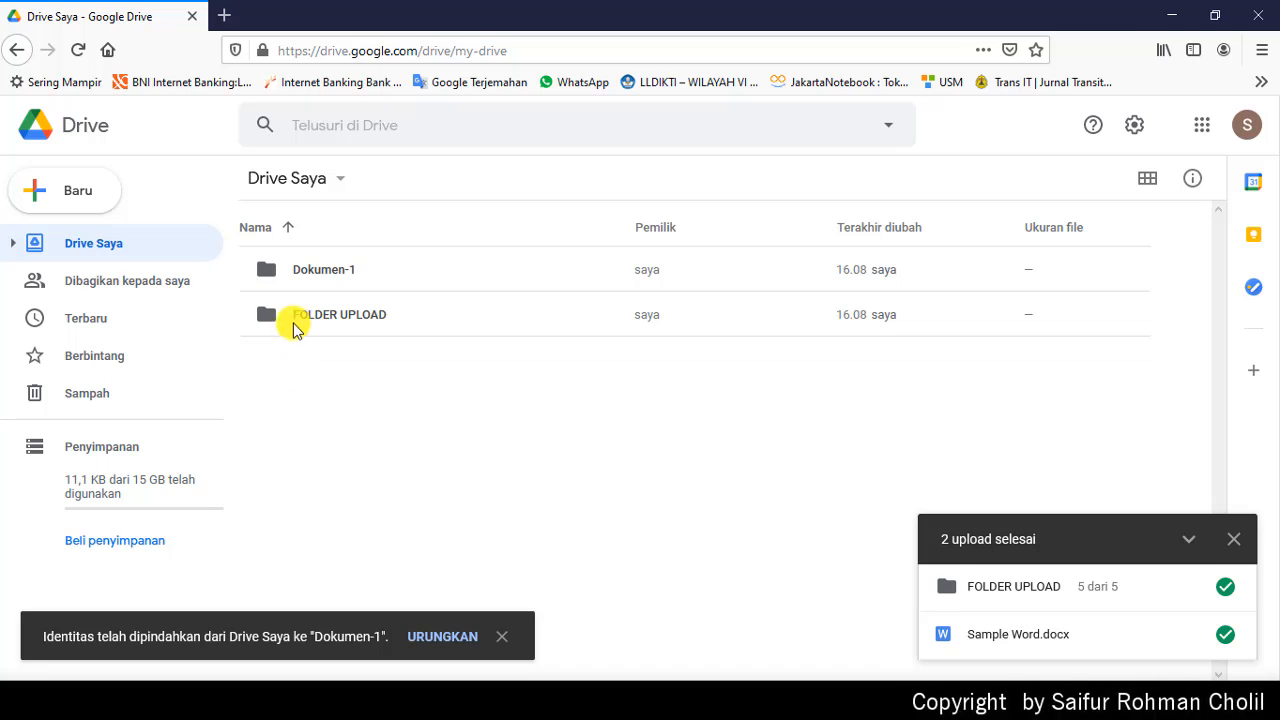
double_click(305, 268)
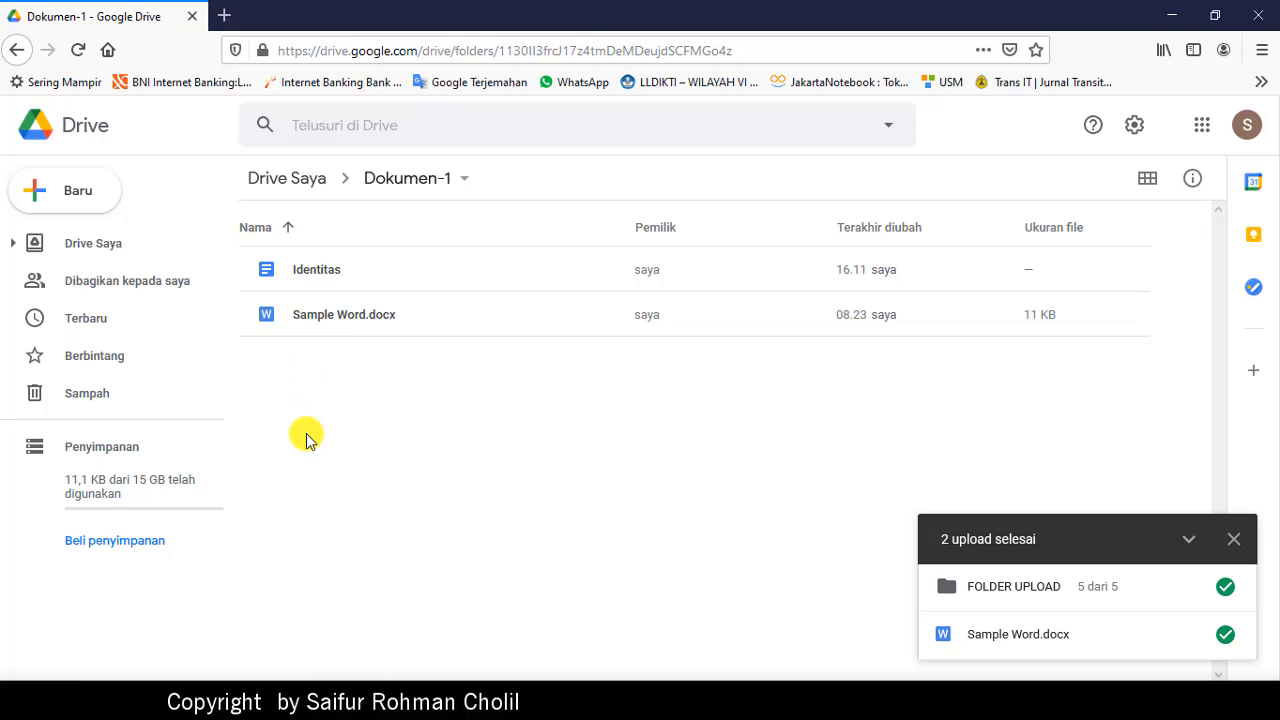
Step: Return to My Drive and move the FOLDER UPLOAD folder to the trash
left_click(89, 194)
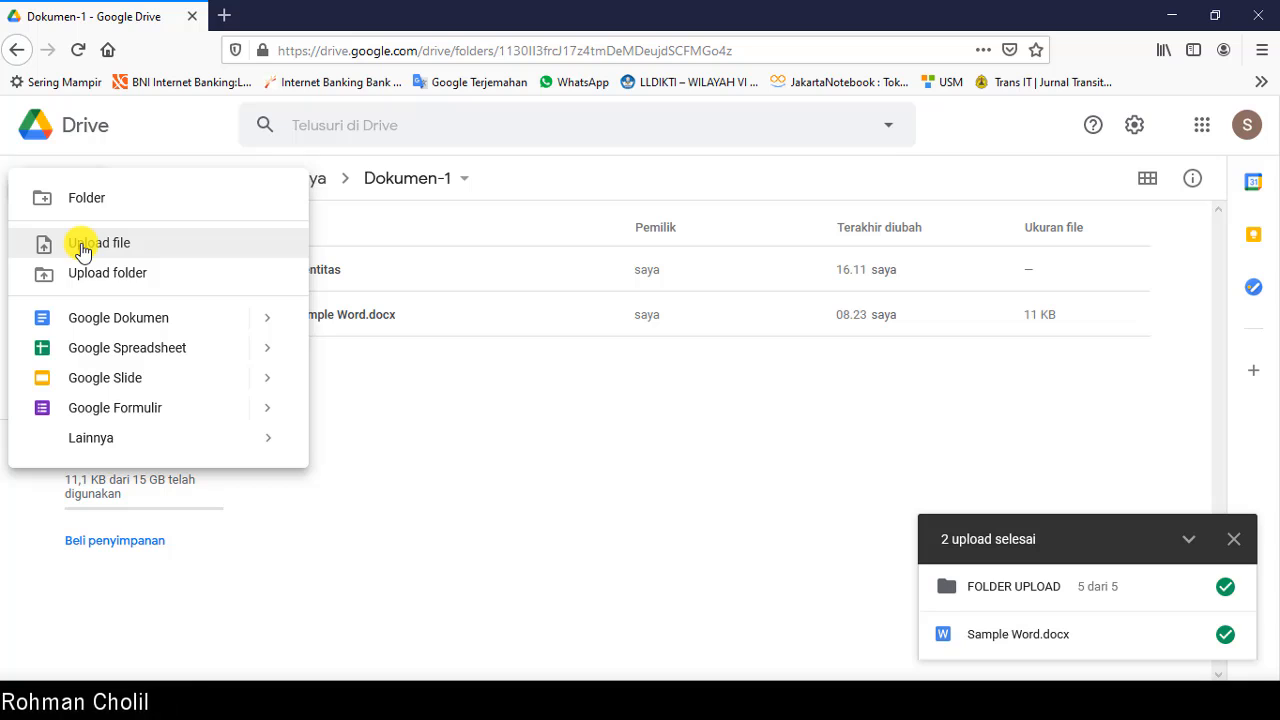
left_click(498, 480)
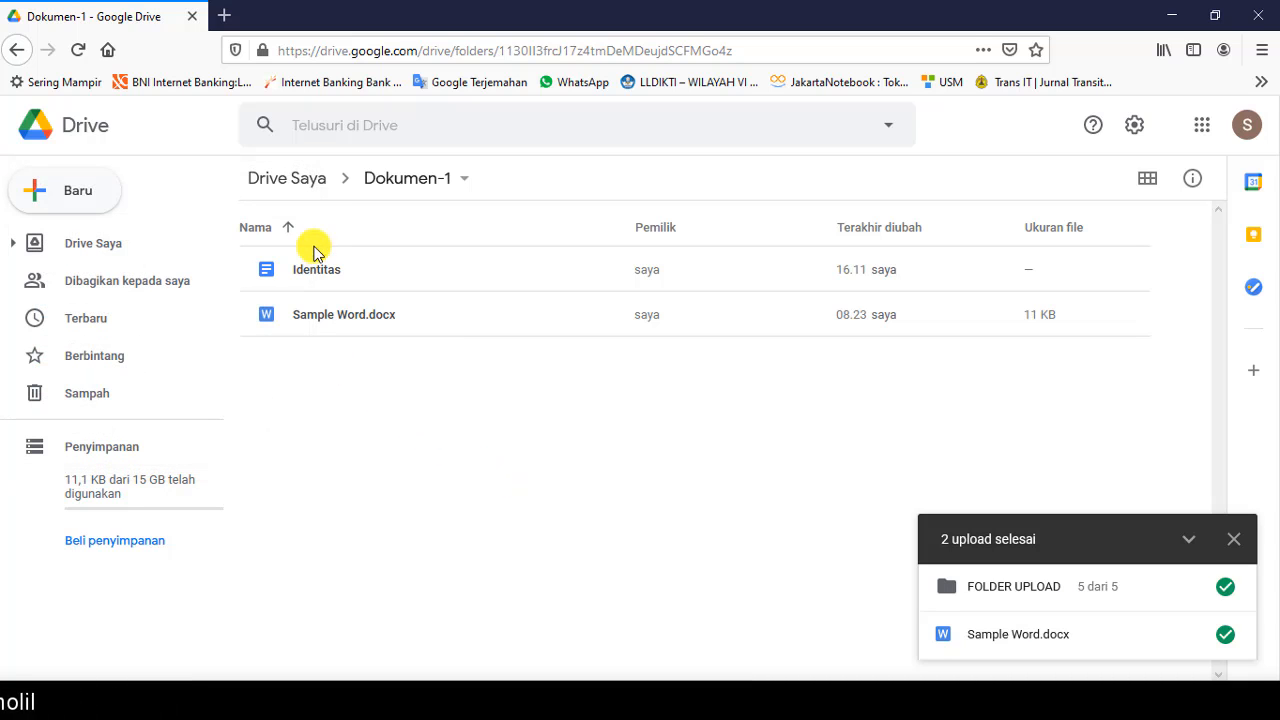
left_click(290, 178)
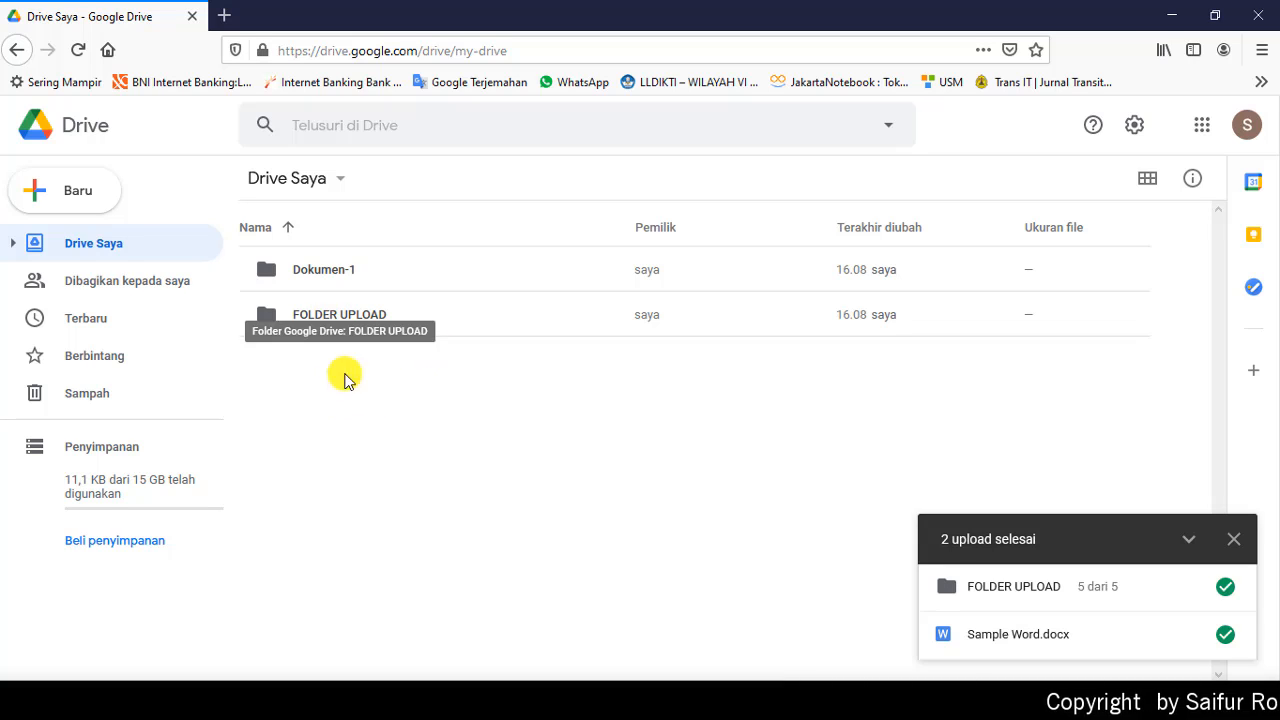
left_click(412, 316)
right_click(412, 316)
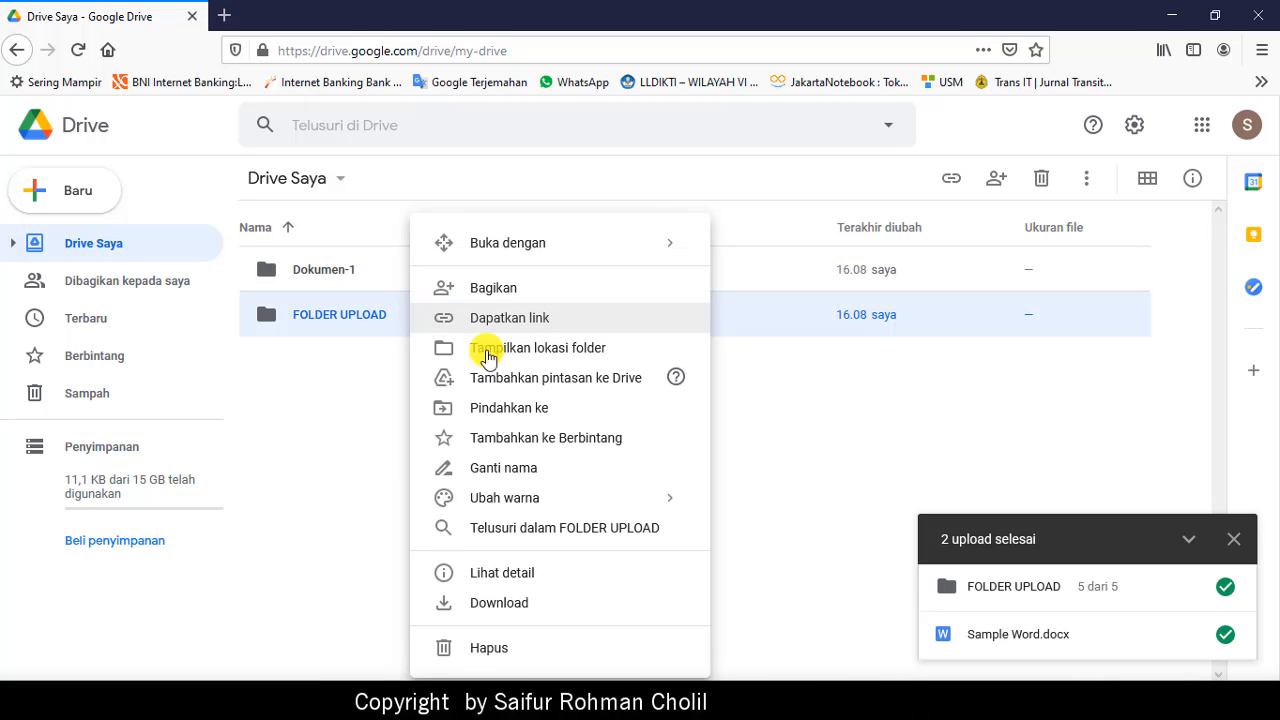
left_click(787, 437)
left_click(371, 322)
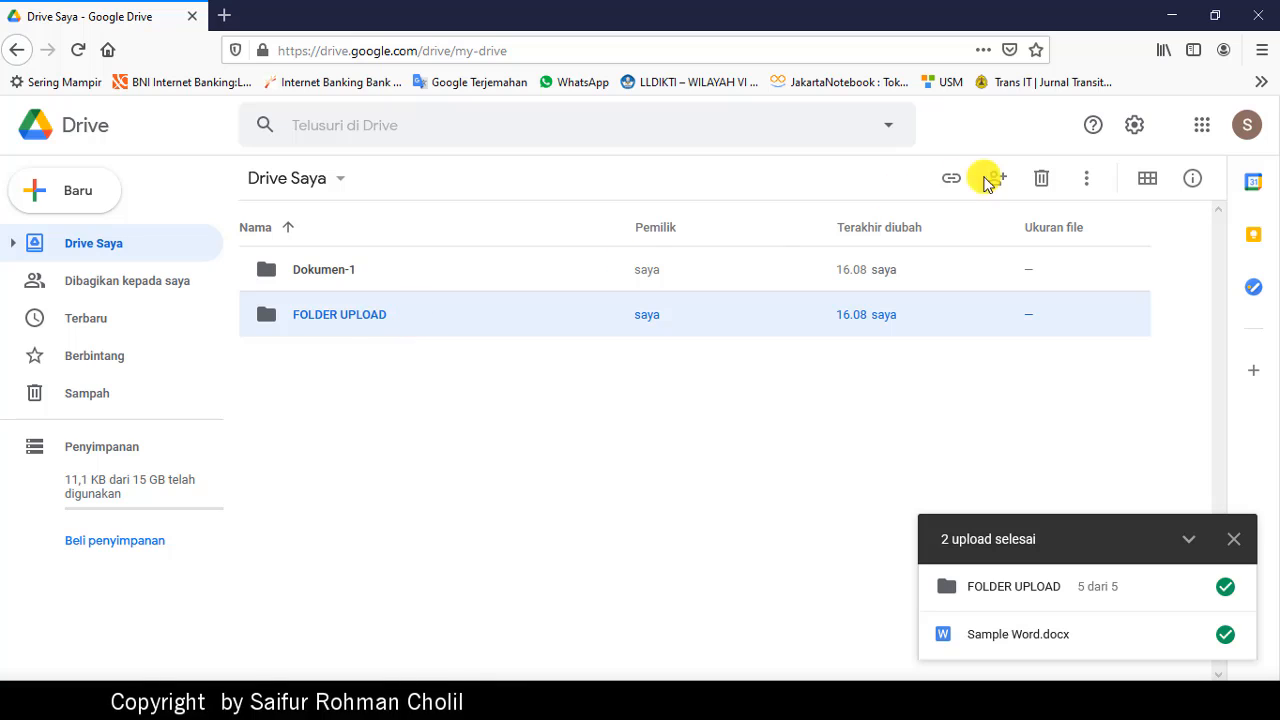
left_click(1041, 180)
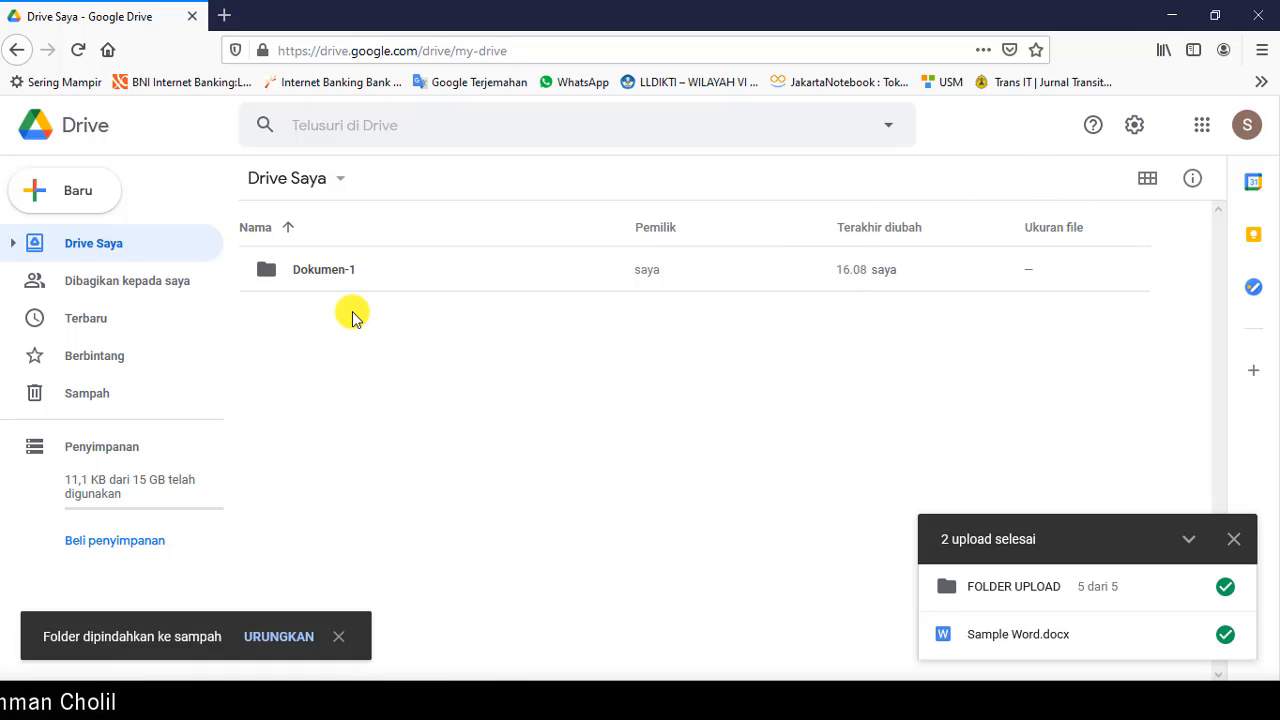
Step: Drag FOLDER UPLOAD from 1. PTP Gasal 2020-2021 into My Drive to re-upload it
left_click(420, 701)
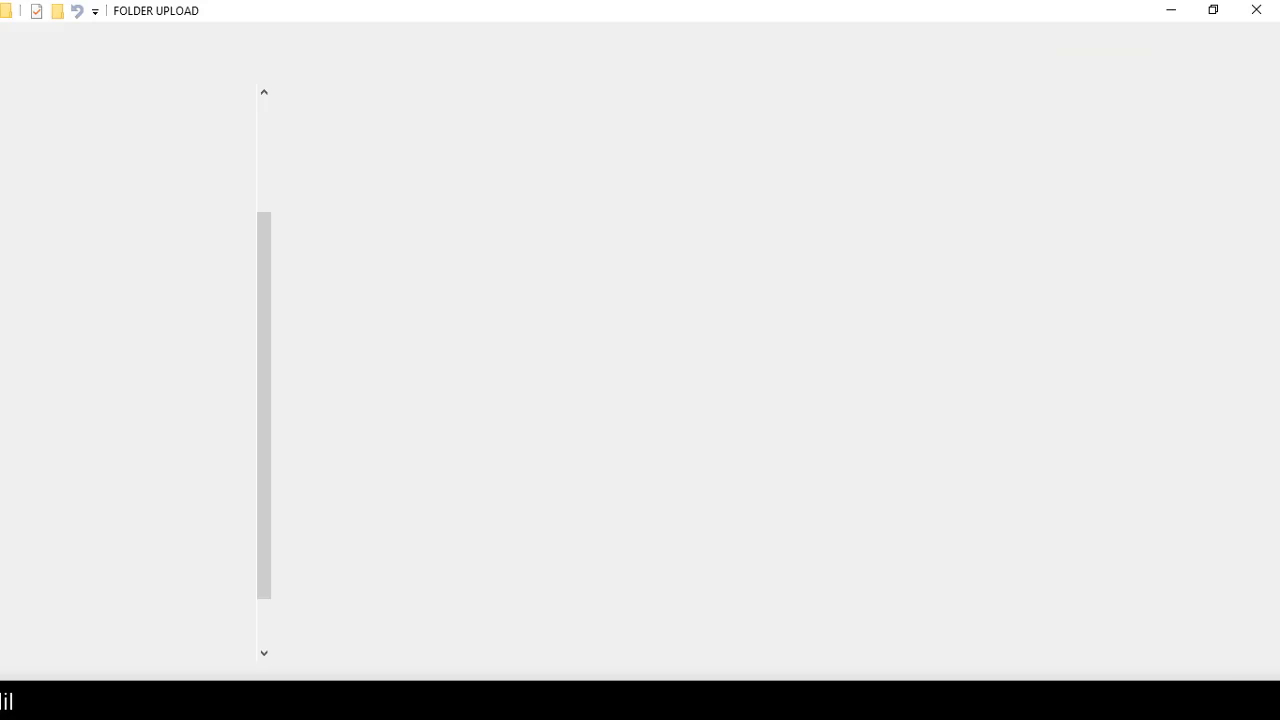
left_click(640, 66)
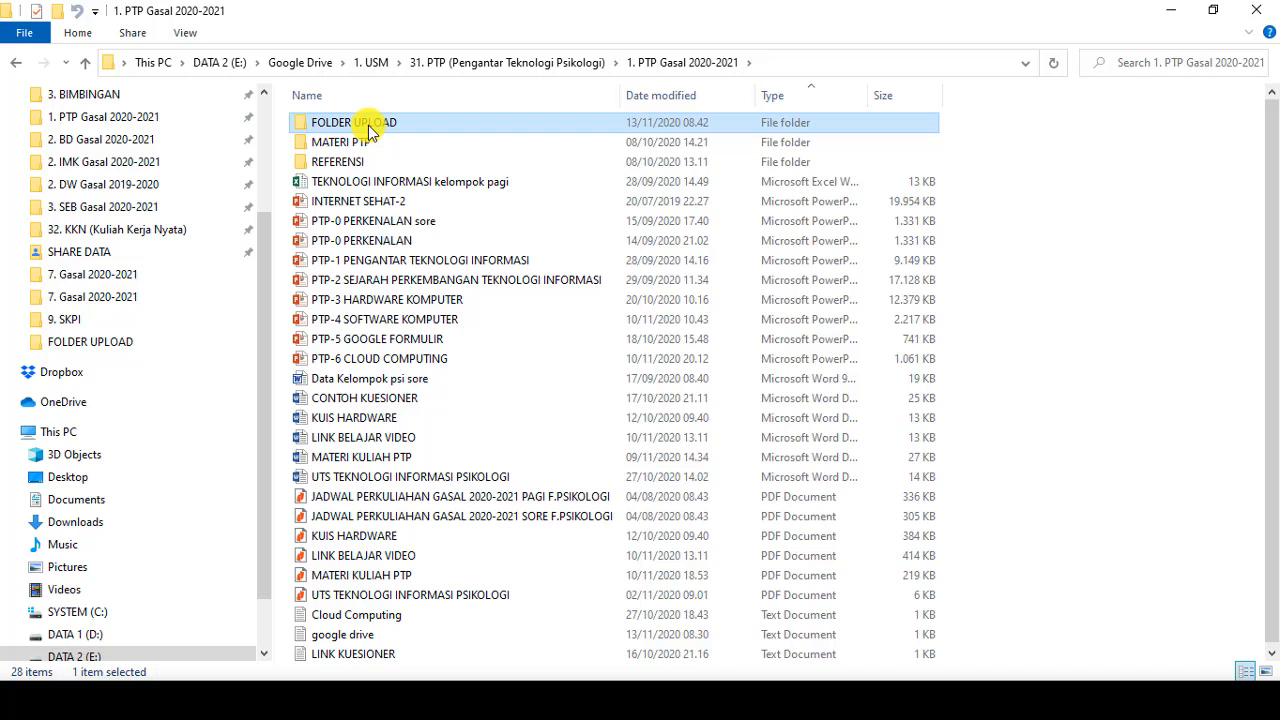
left_click_drag(368, 130, 380, 437)
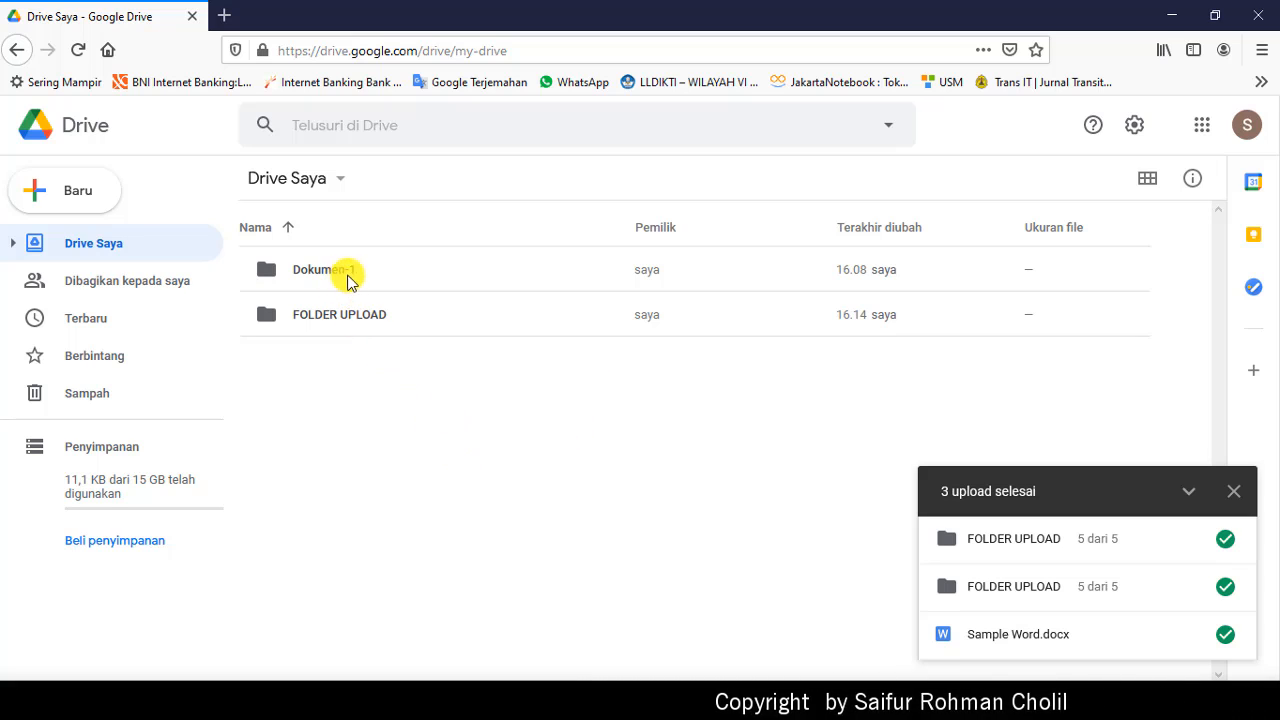
left_click(378, 272)
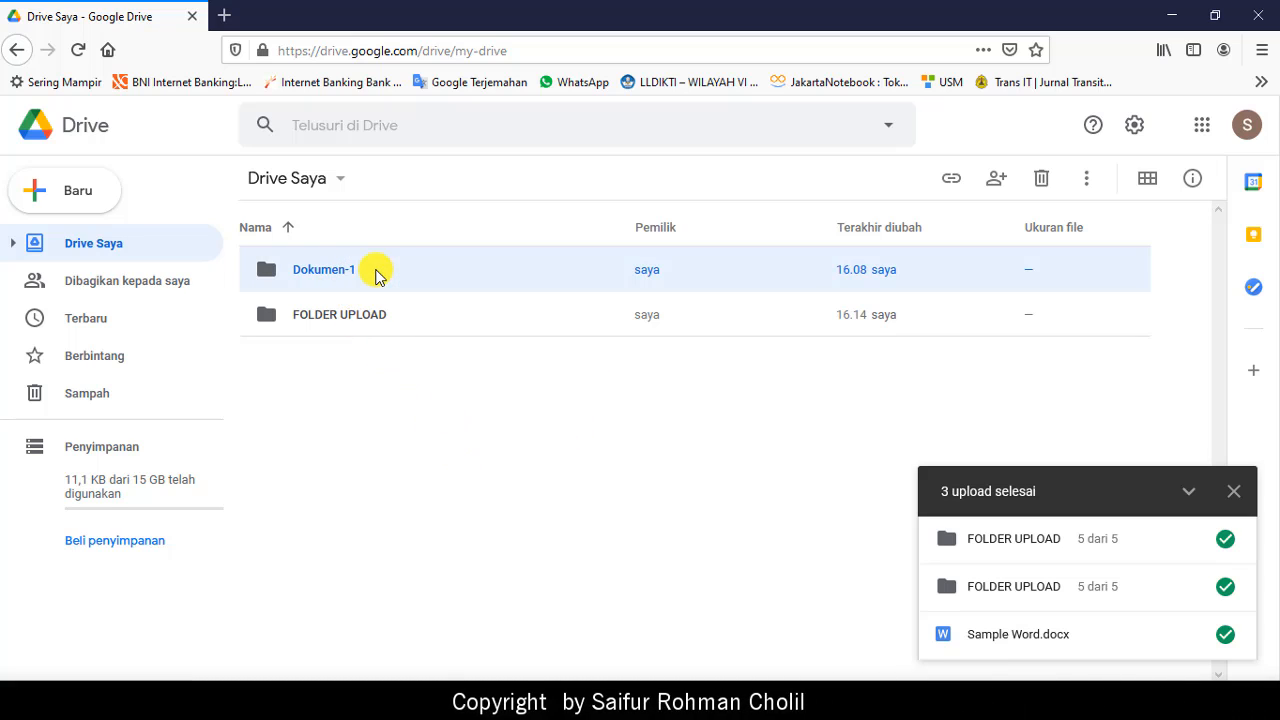
Step: Rename the Dokumen-1 folder to 'Dokumen Kuliah'
right_click(378, 272)
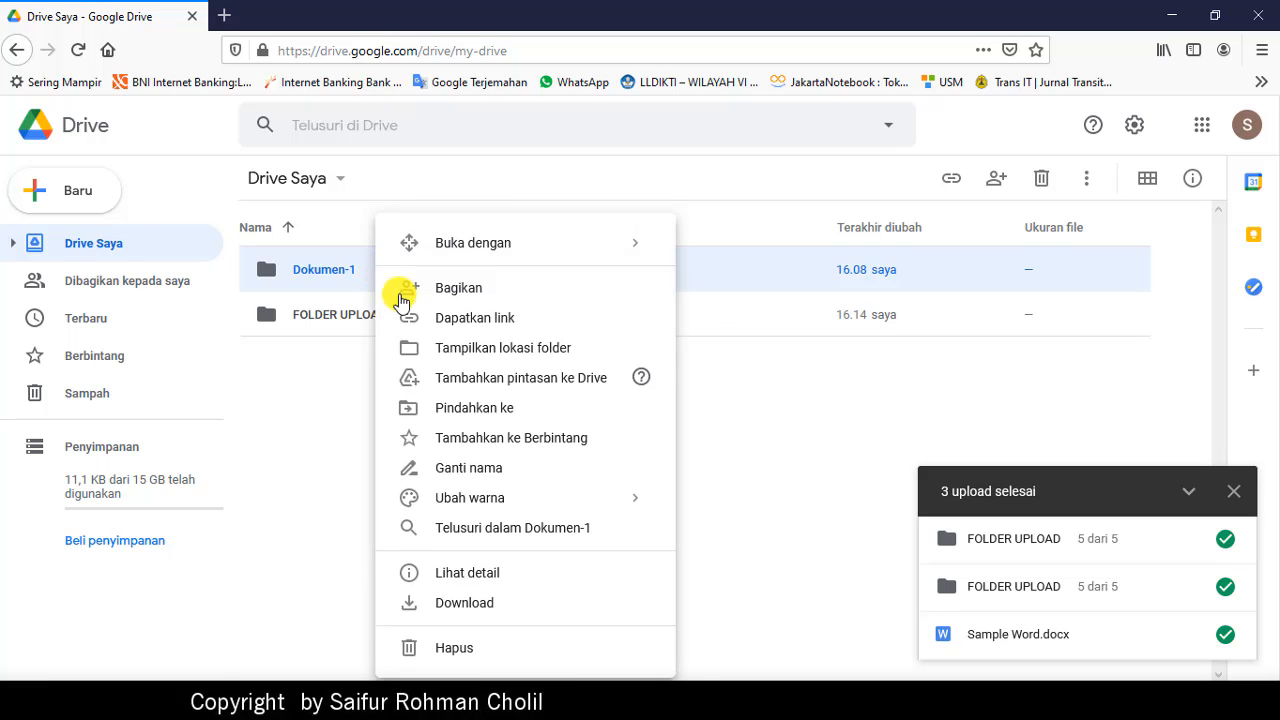
left_click(470, 468)
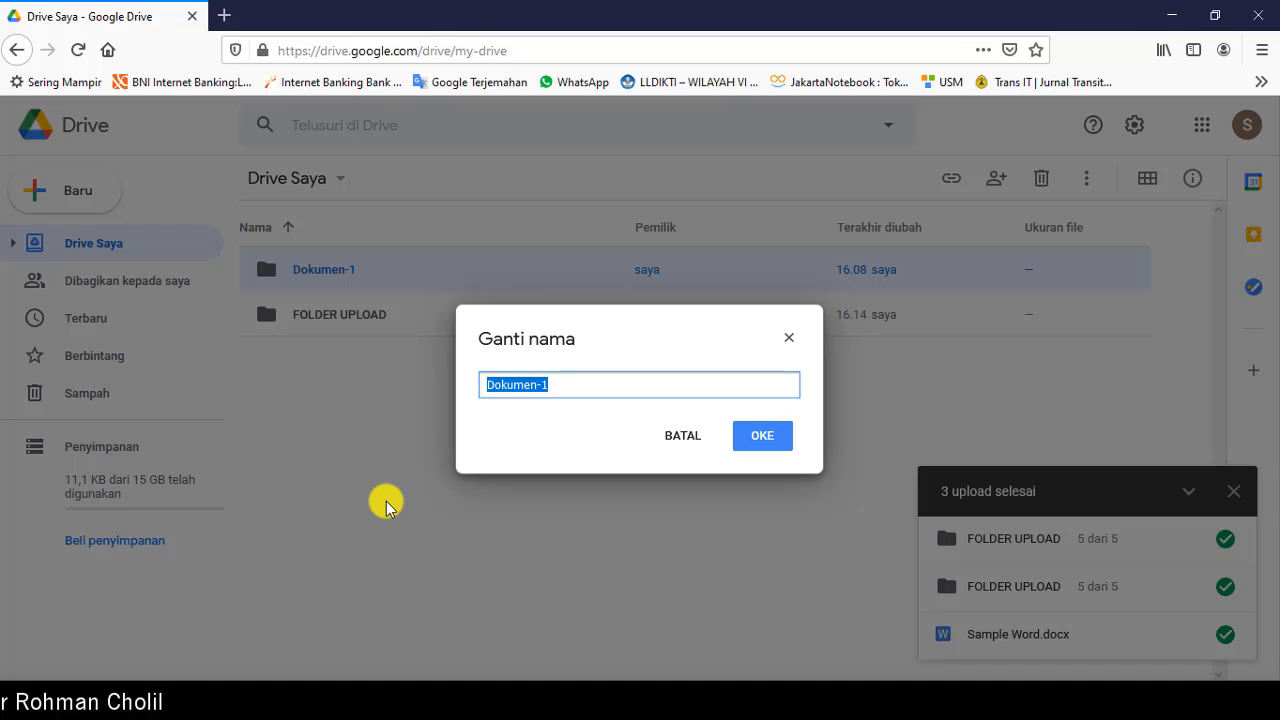
key("End")
key("BackSpace")
key("BackSpace")
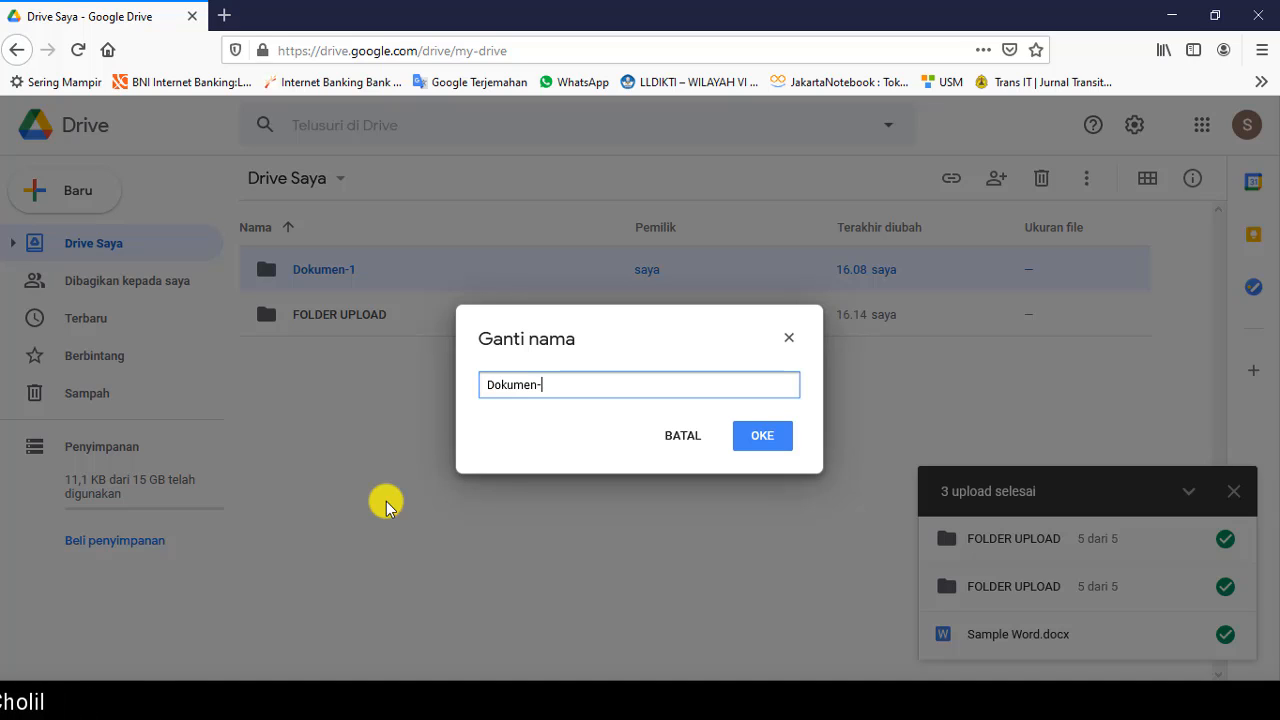
type("Kuliah")
left_click(764, 435)
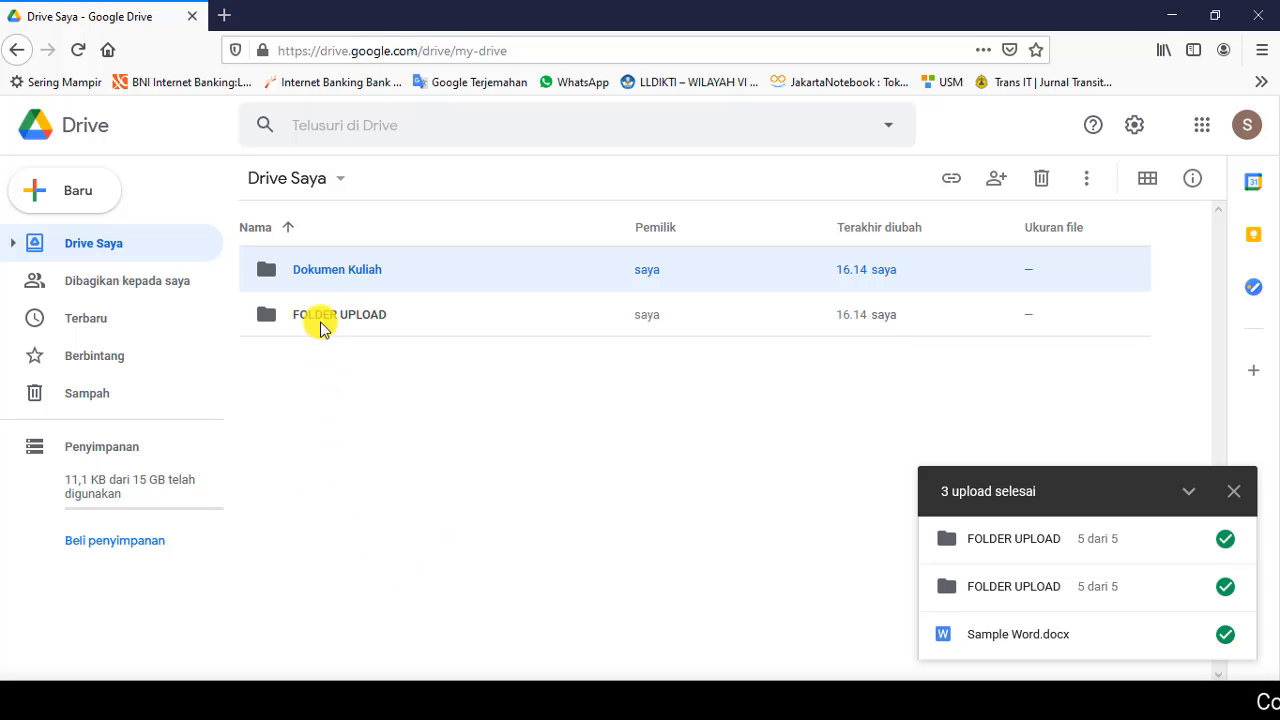
Step: Open Dokumen Kuliah and select its Identitas and Sample Word.docx files
double_click(333, 272)
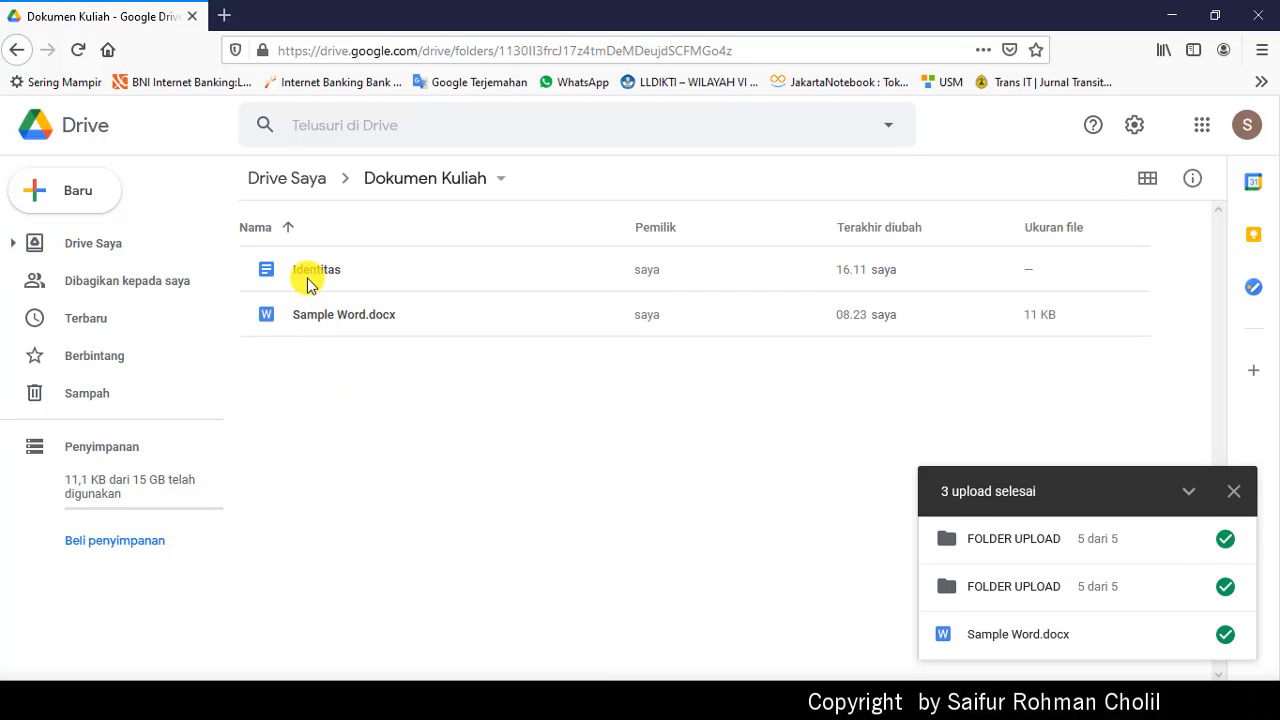
left_click(307, 279)
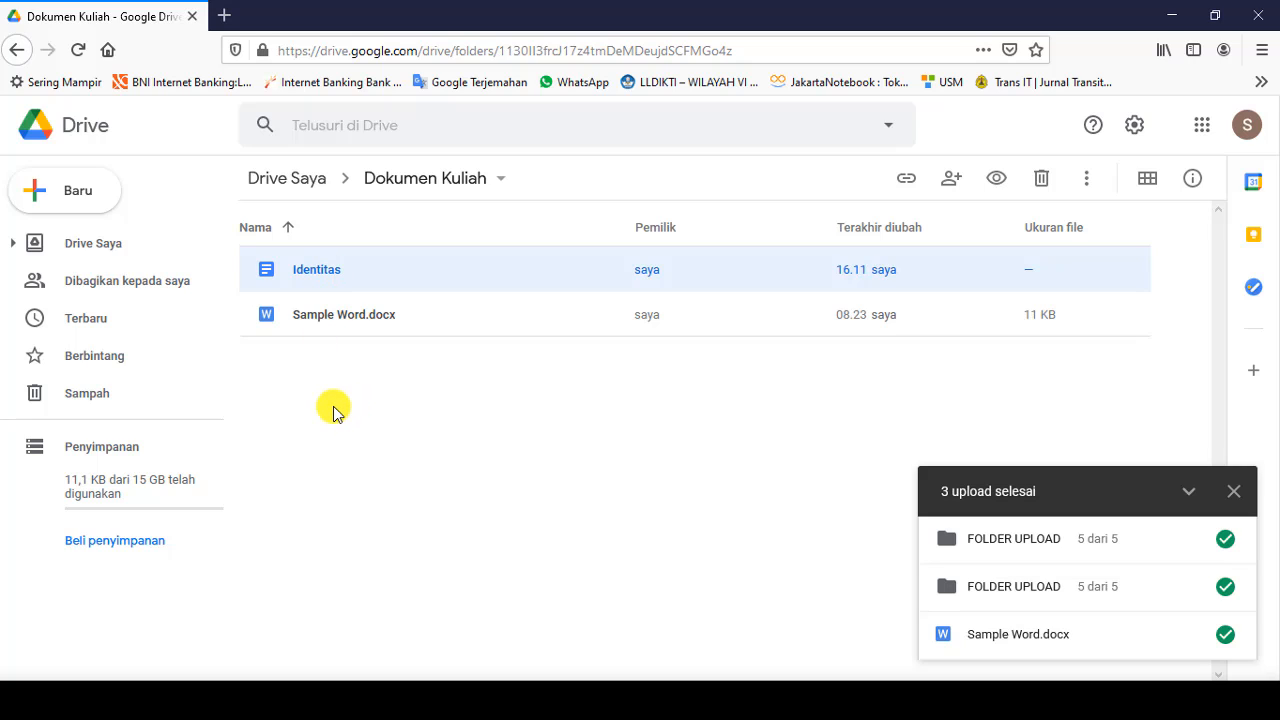
left_click(377, 318)
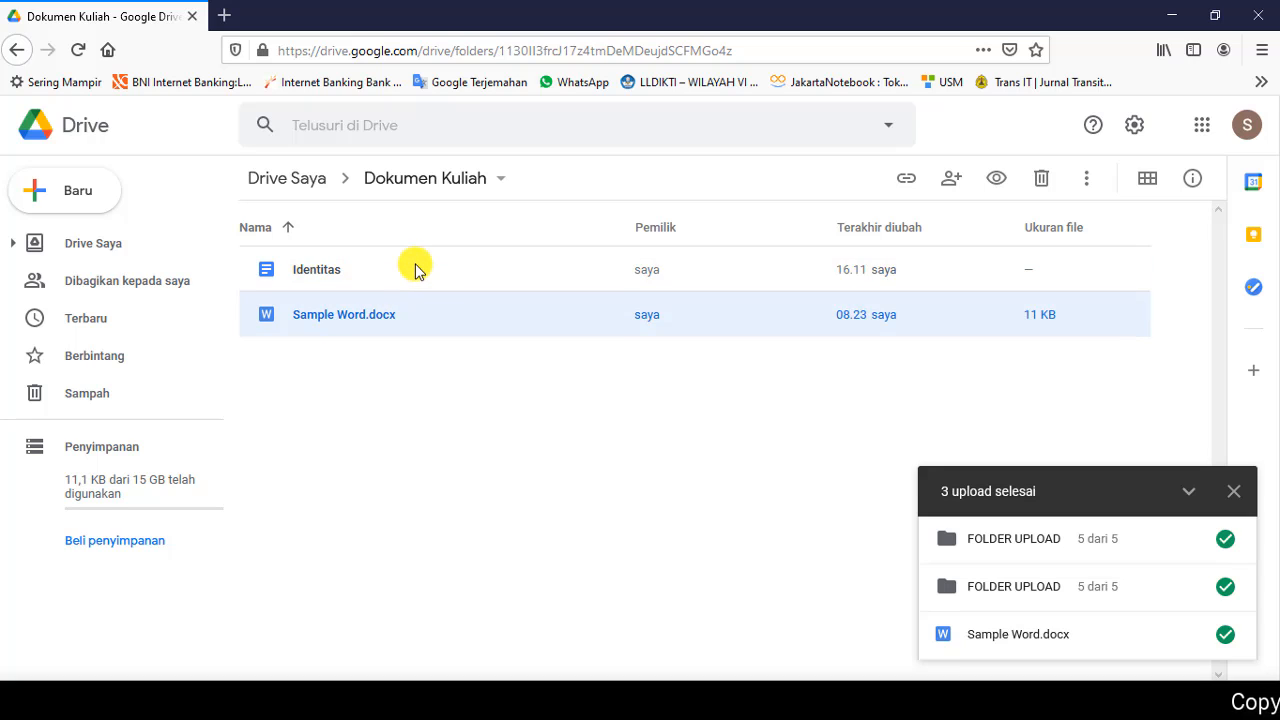
left_click(417, 271)
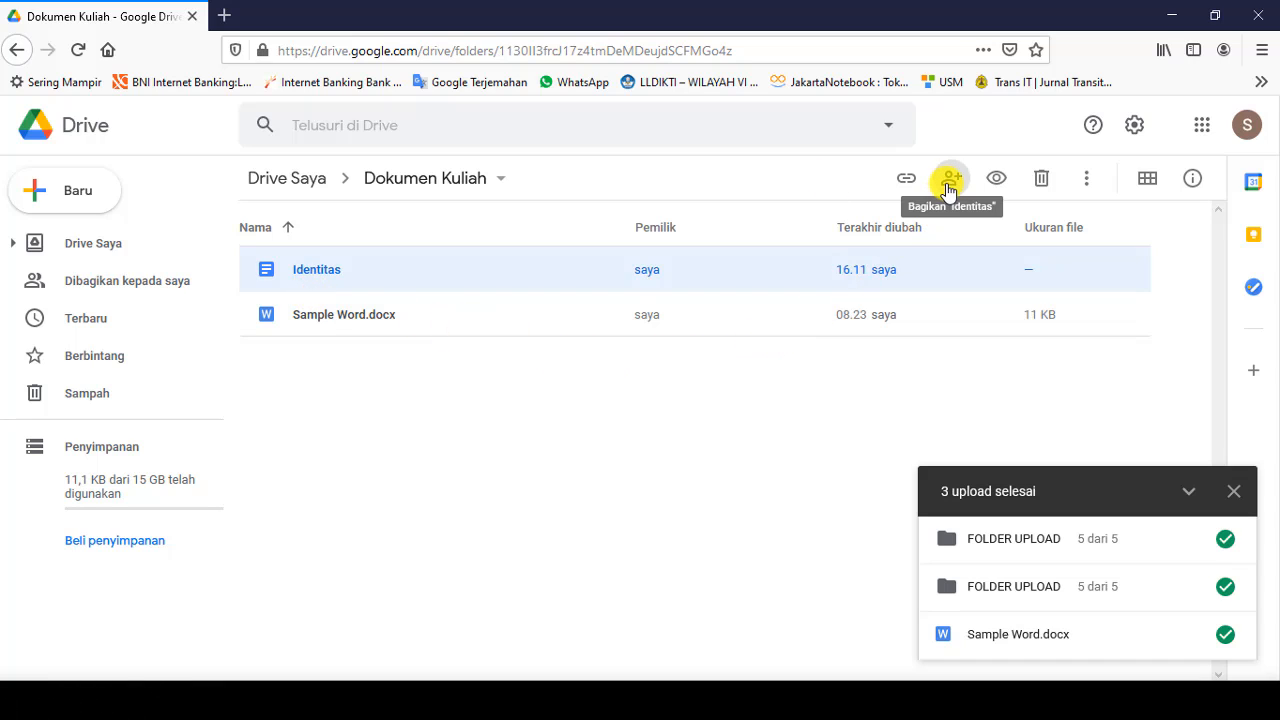
Step: Share Identitas with the suggested contact, keeping their access as Editor
right_click(389, 274)
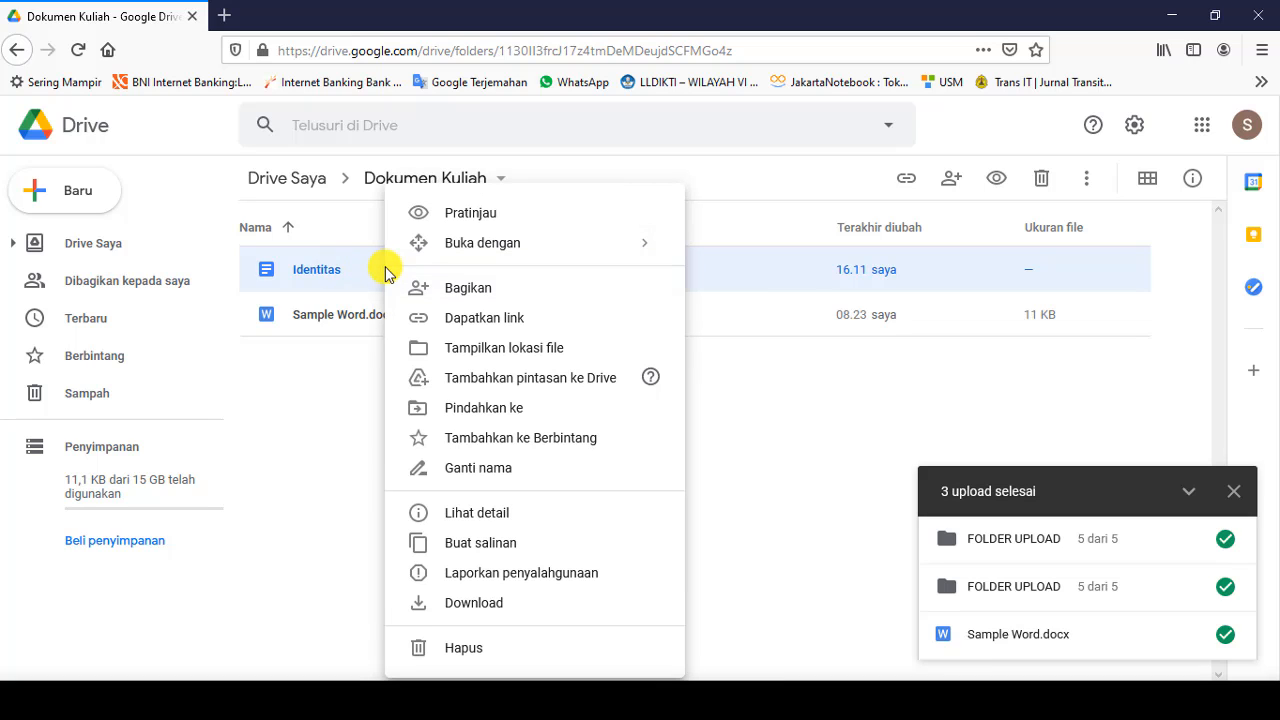
left_click(465, 290)
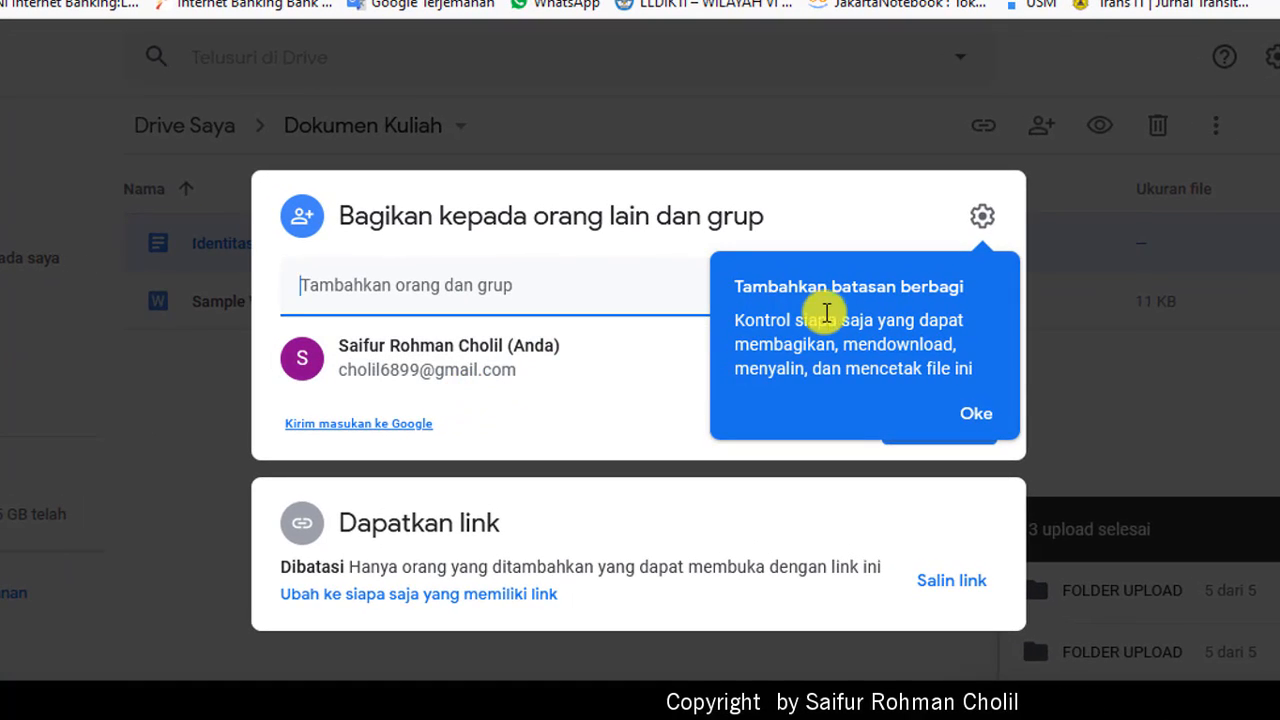
left_click(968, 418)
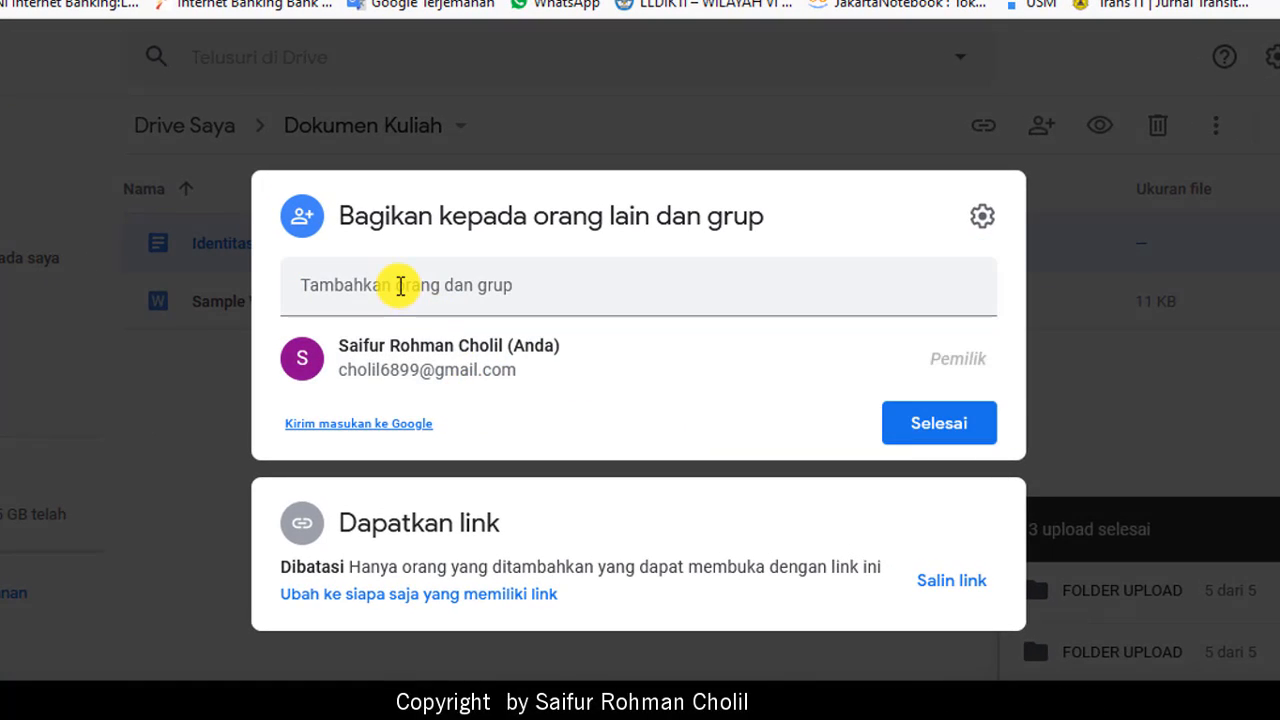
left_click(398, 285)
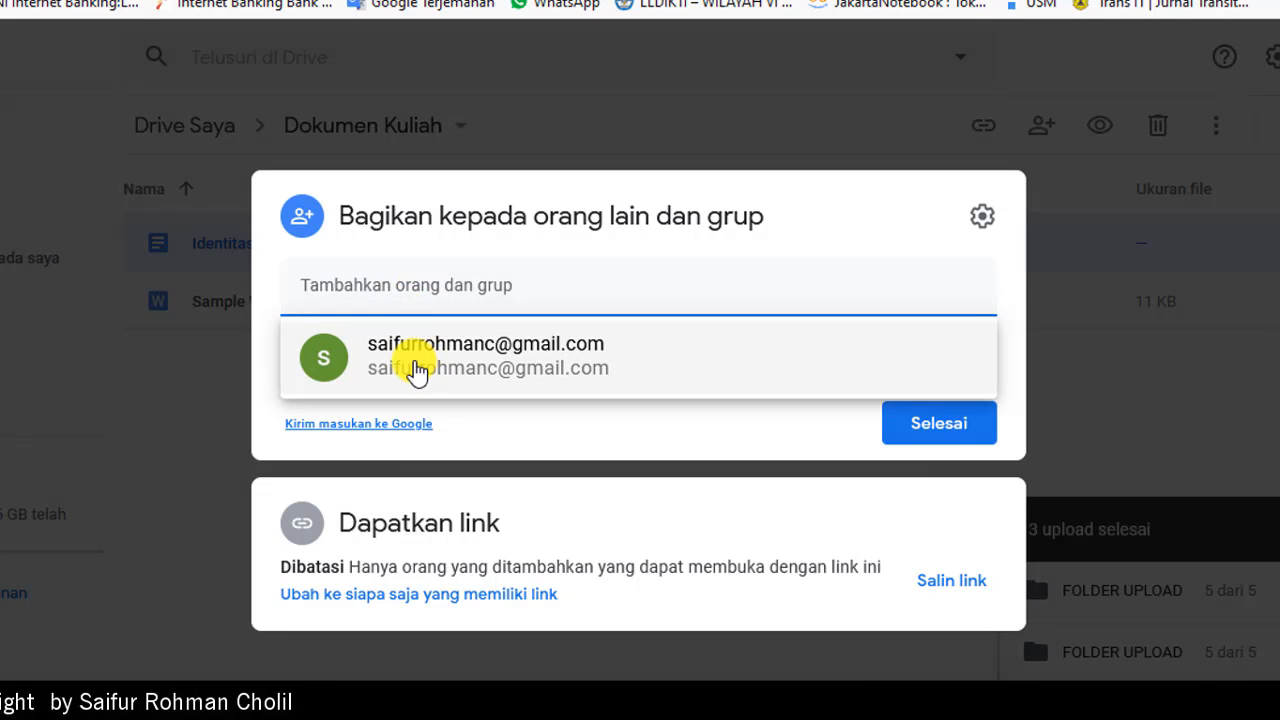
left_click(417, 366)
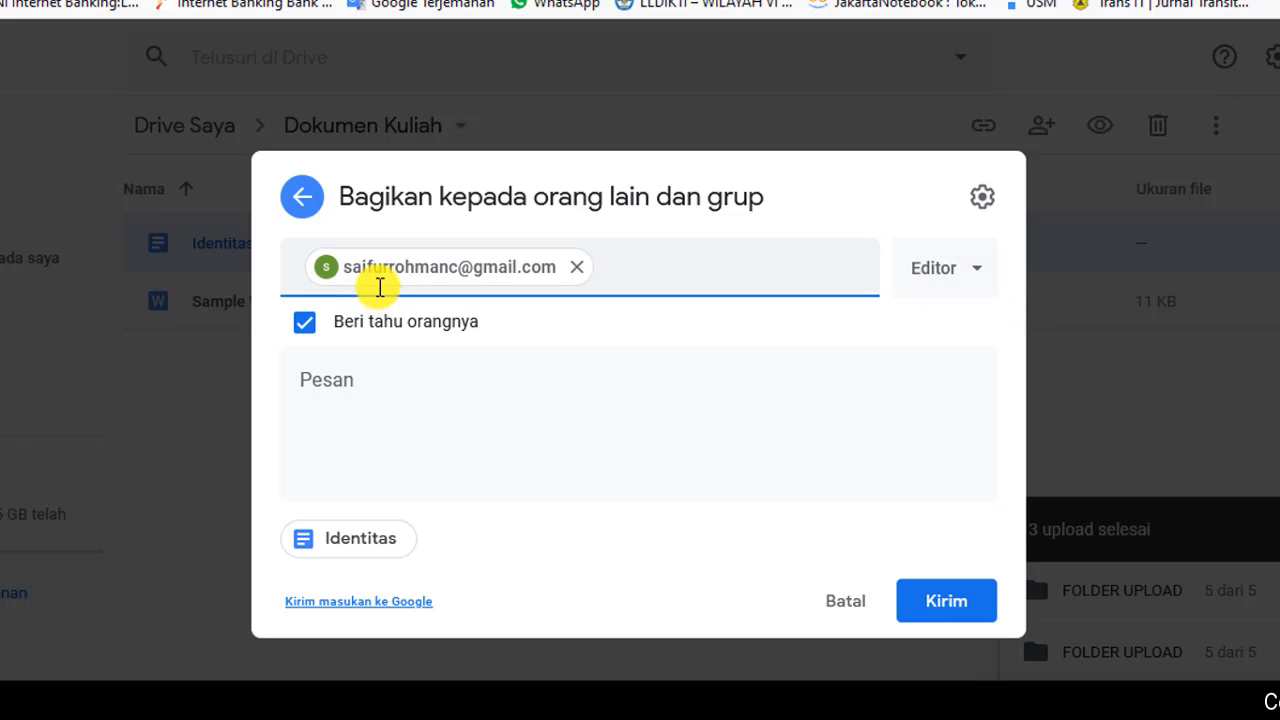
mouse_move(378, 287)
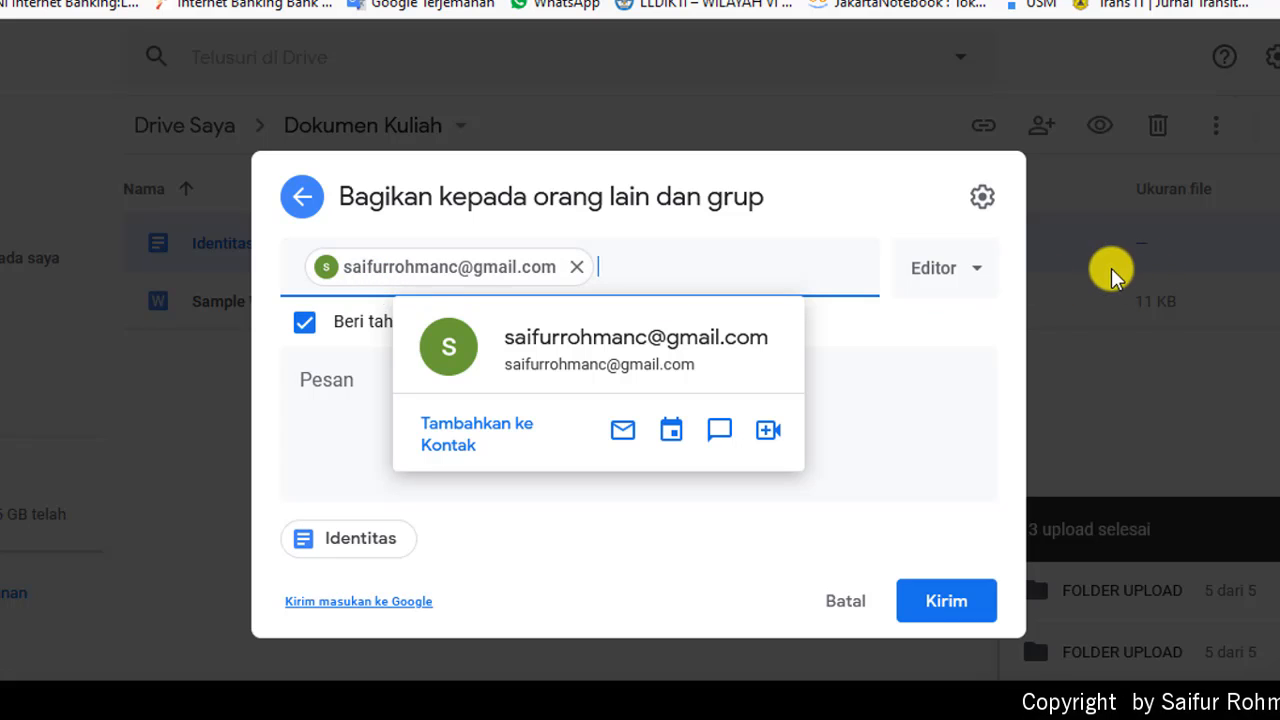
left_click(978, 270)
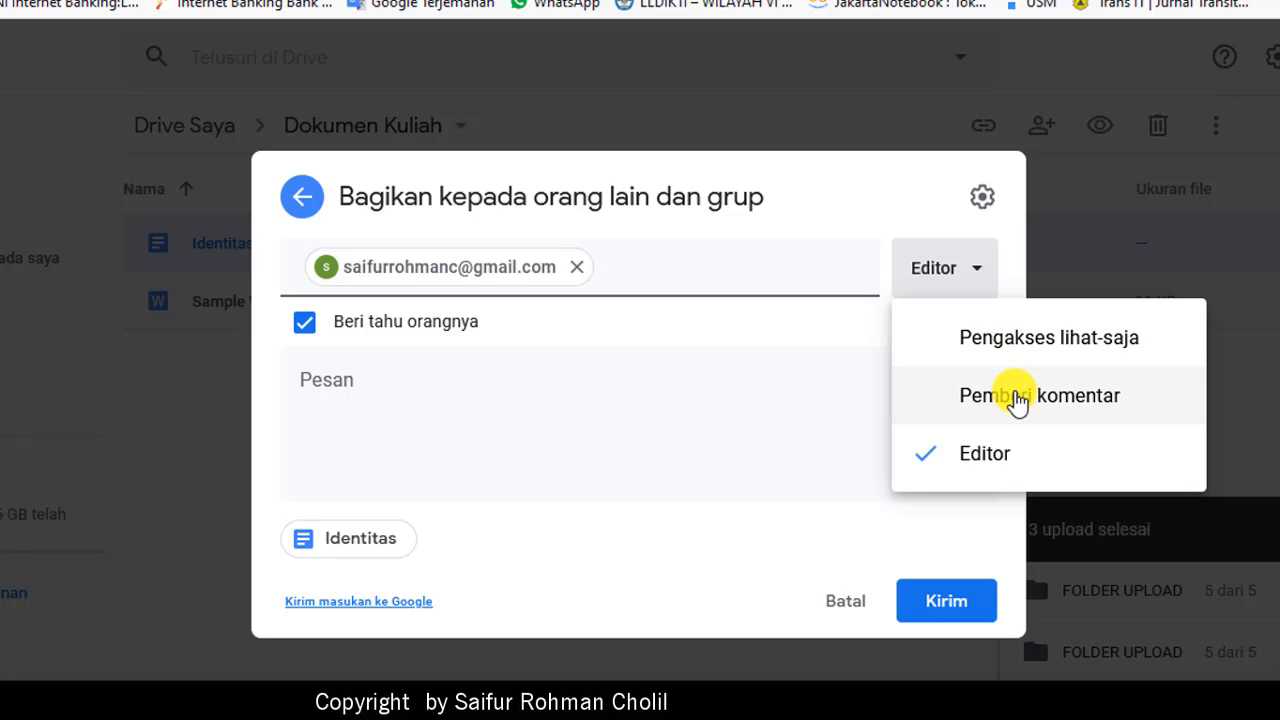
left_click(995, 462)
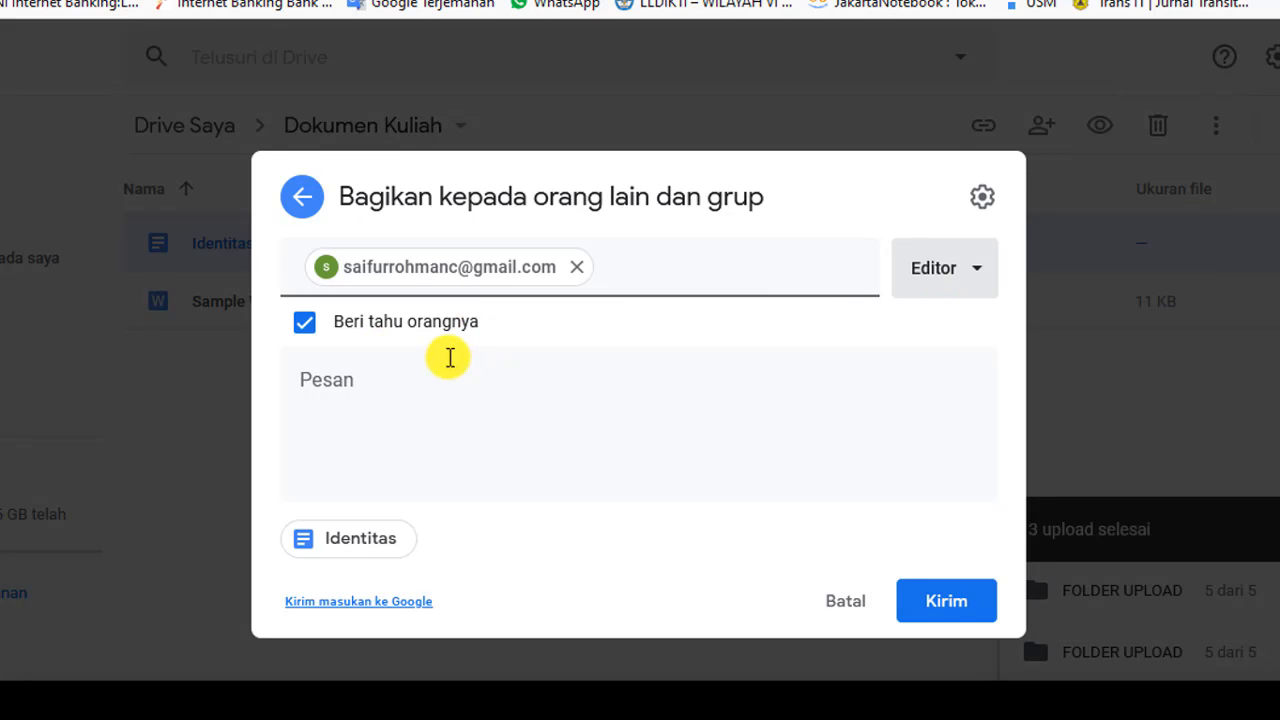
Step: Add the message 'silahkan isi data berikut ini' and send the invitation
left_click(351, 398)
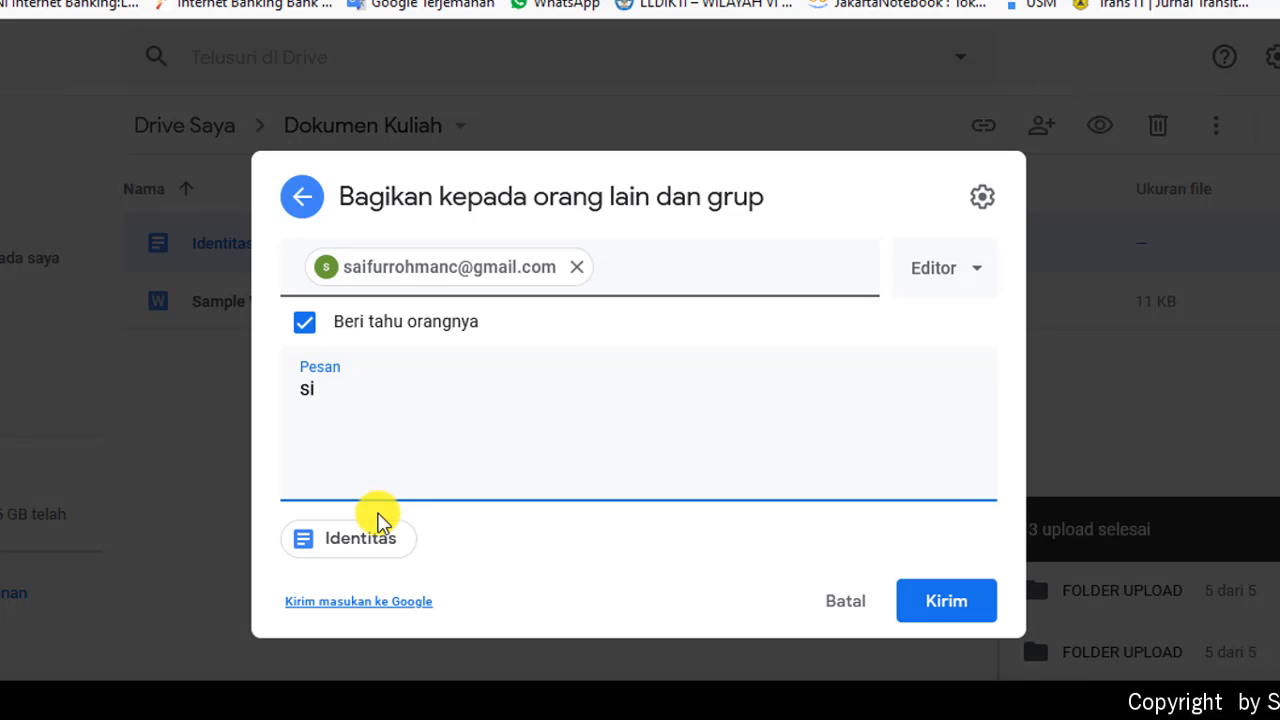
type("silahkan isi")
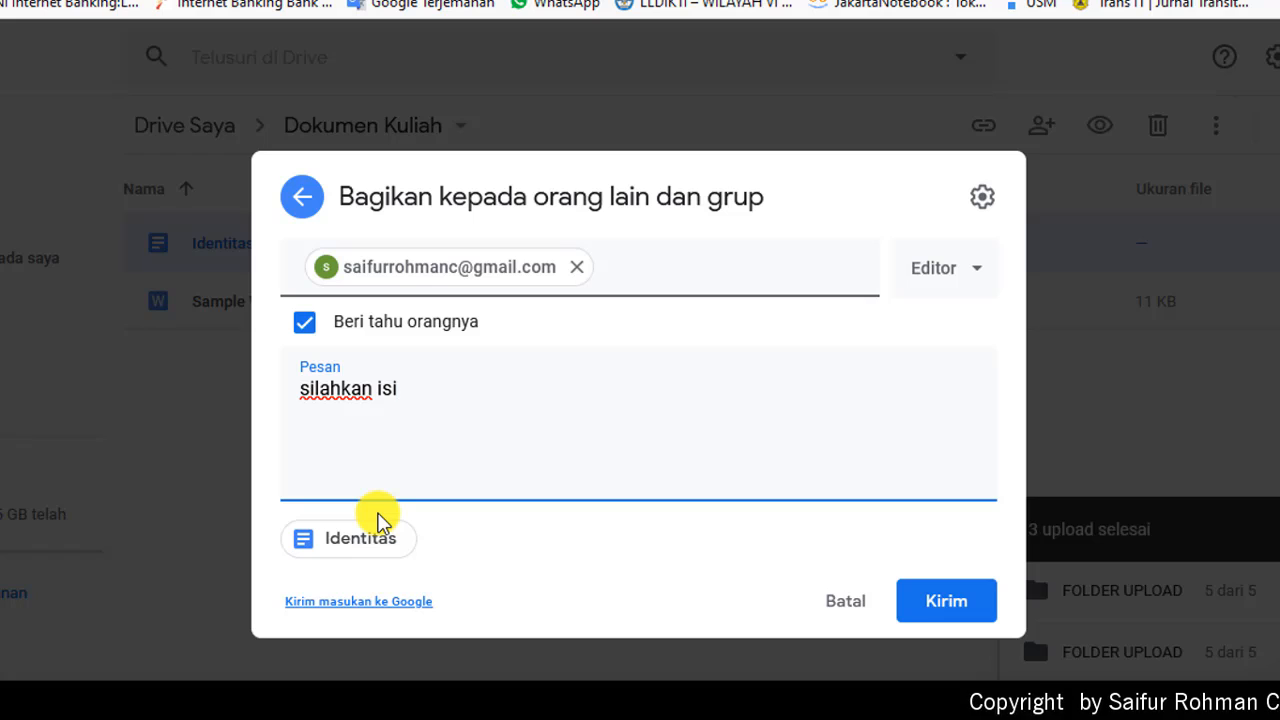
type(" data berikut ini")
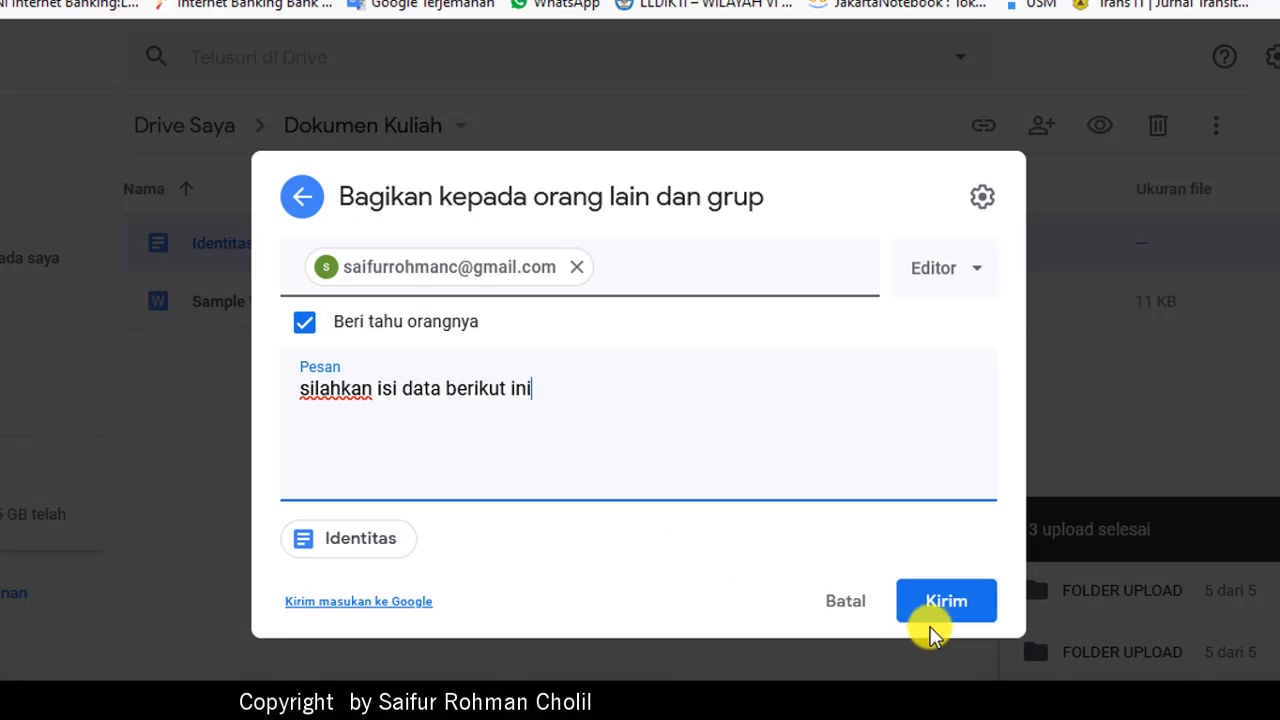
left_click(968, 615)
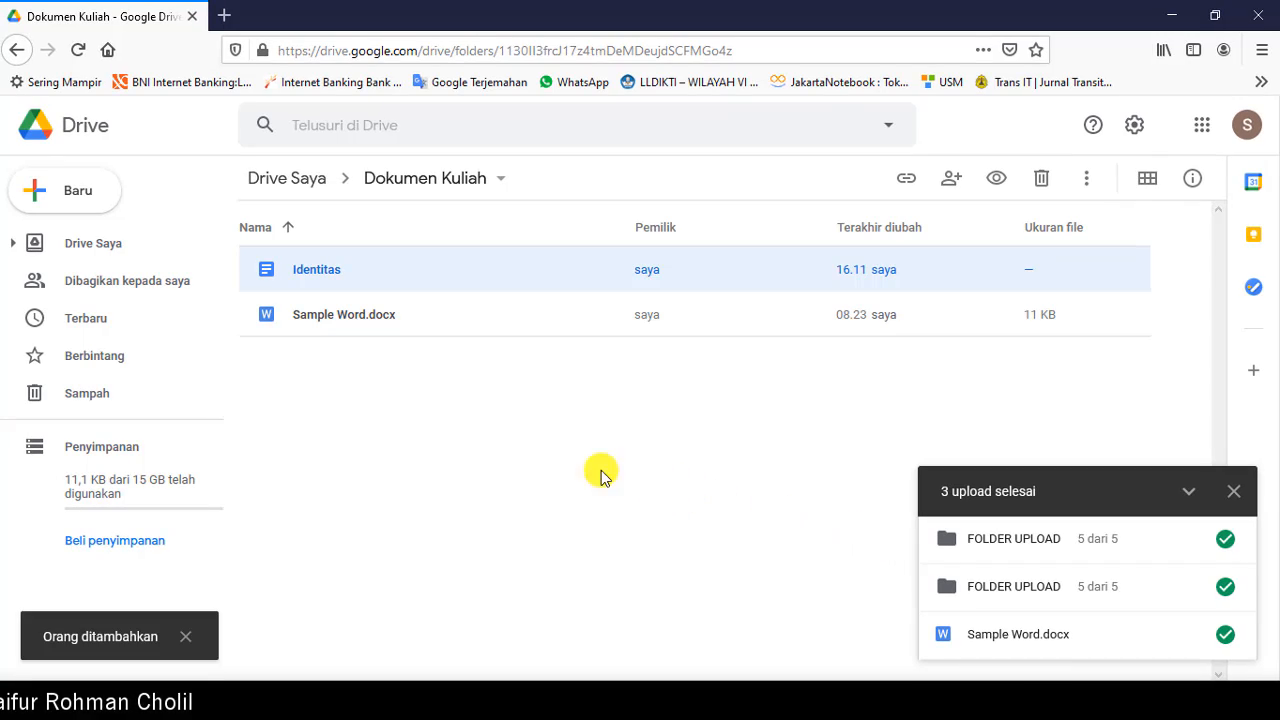
Step: Open Identitas to review its empty name, address and phone fields, then close it
double_click(312, 272)
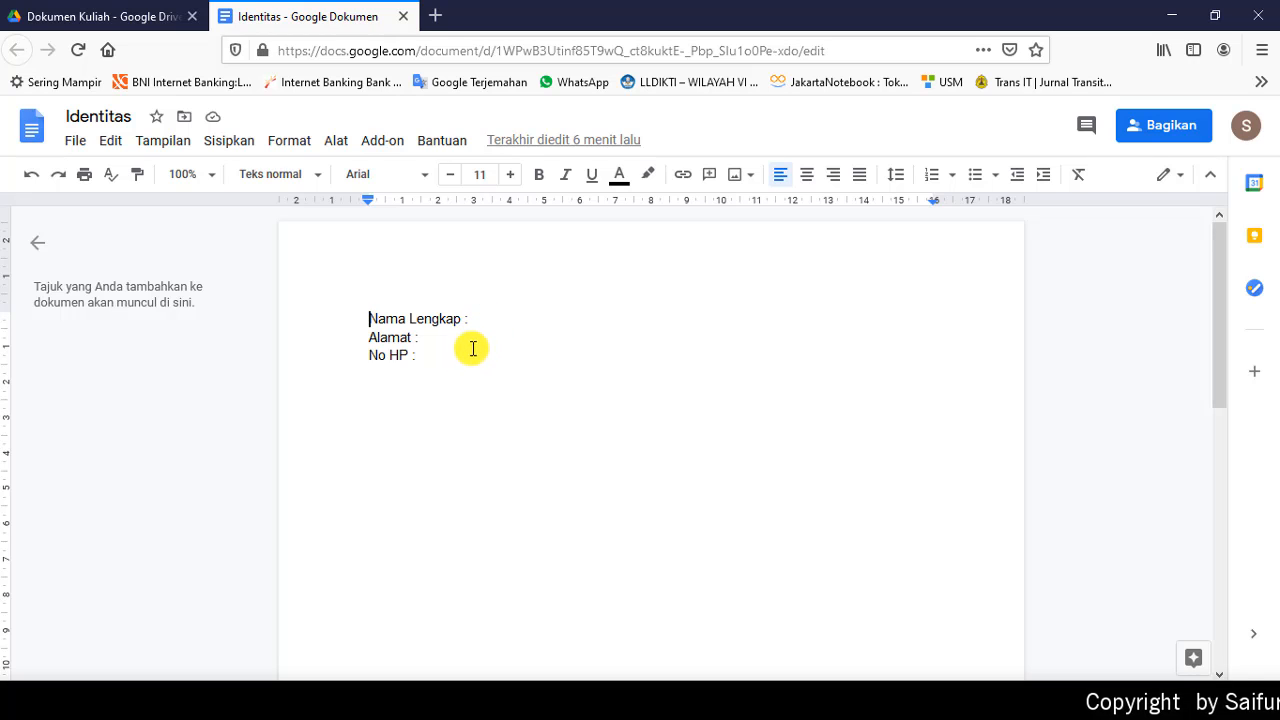
left_click(405, 15)
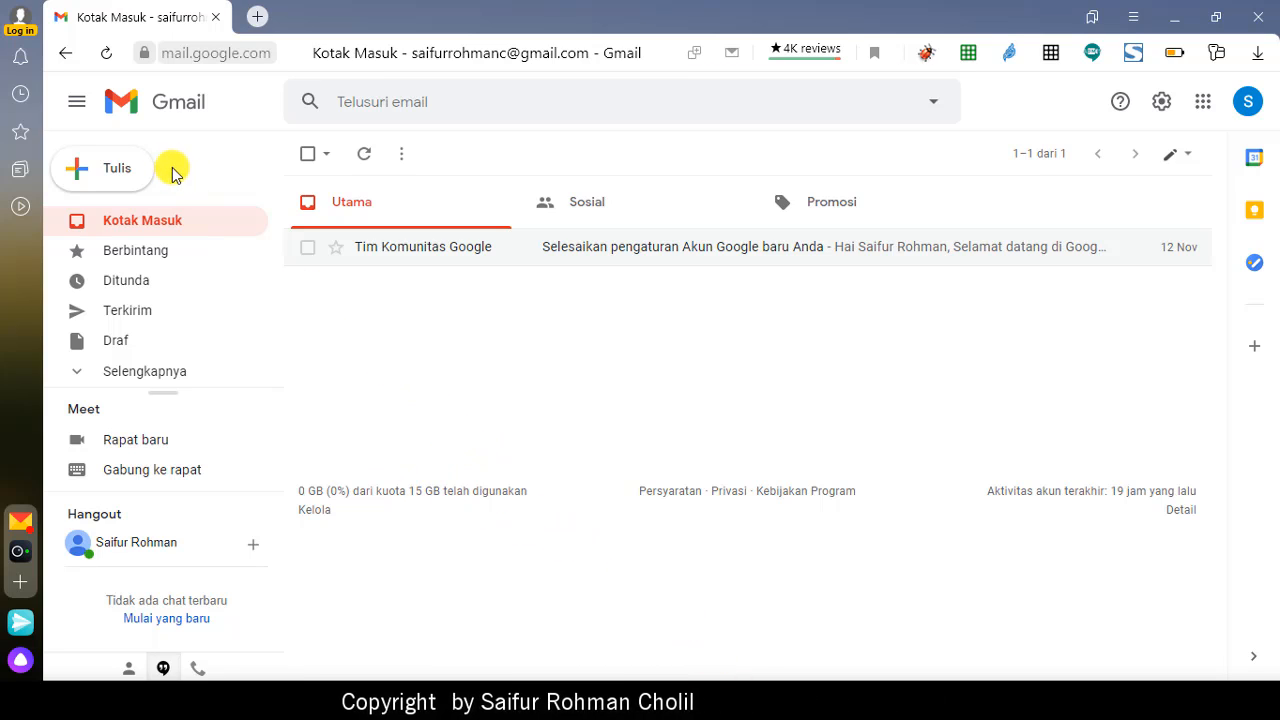
Step: Reload Gmail and open the 'Identitas - Undangan untuk mengedit' email to read its message
left_click(105, 57)
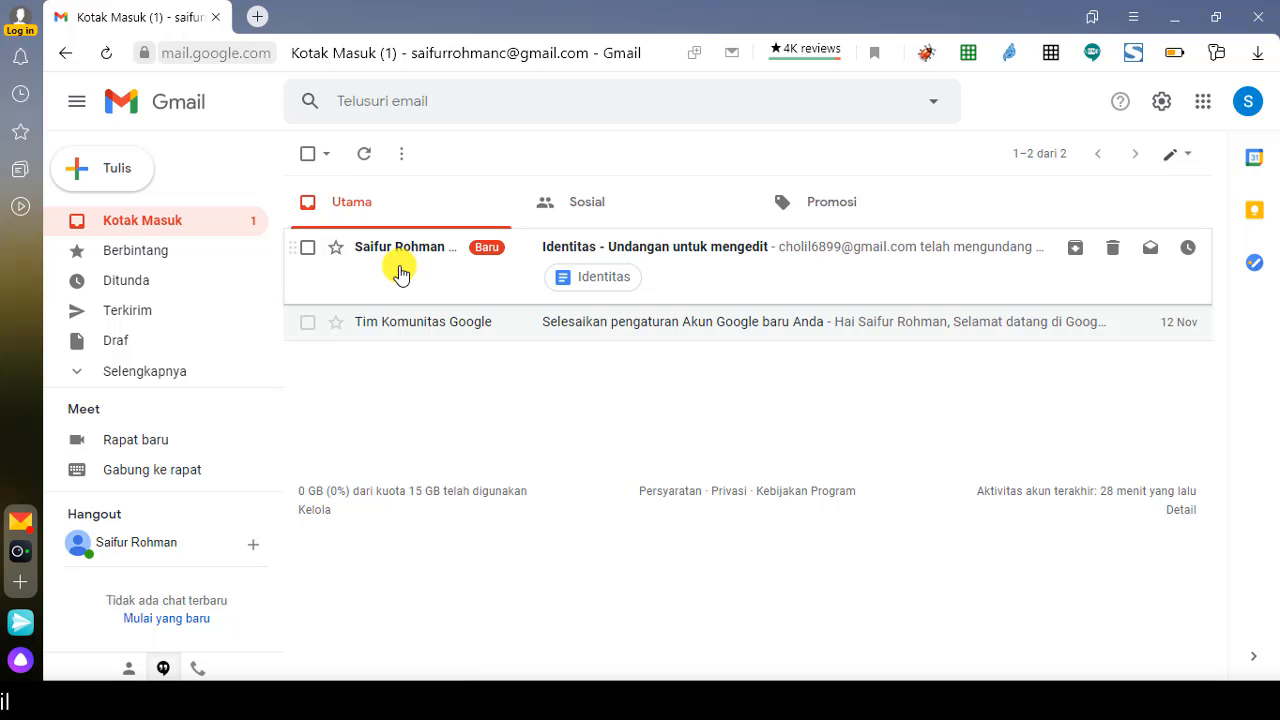
left_click(688, 266)
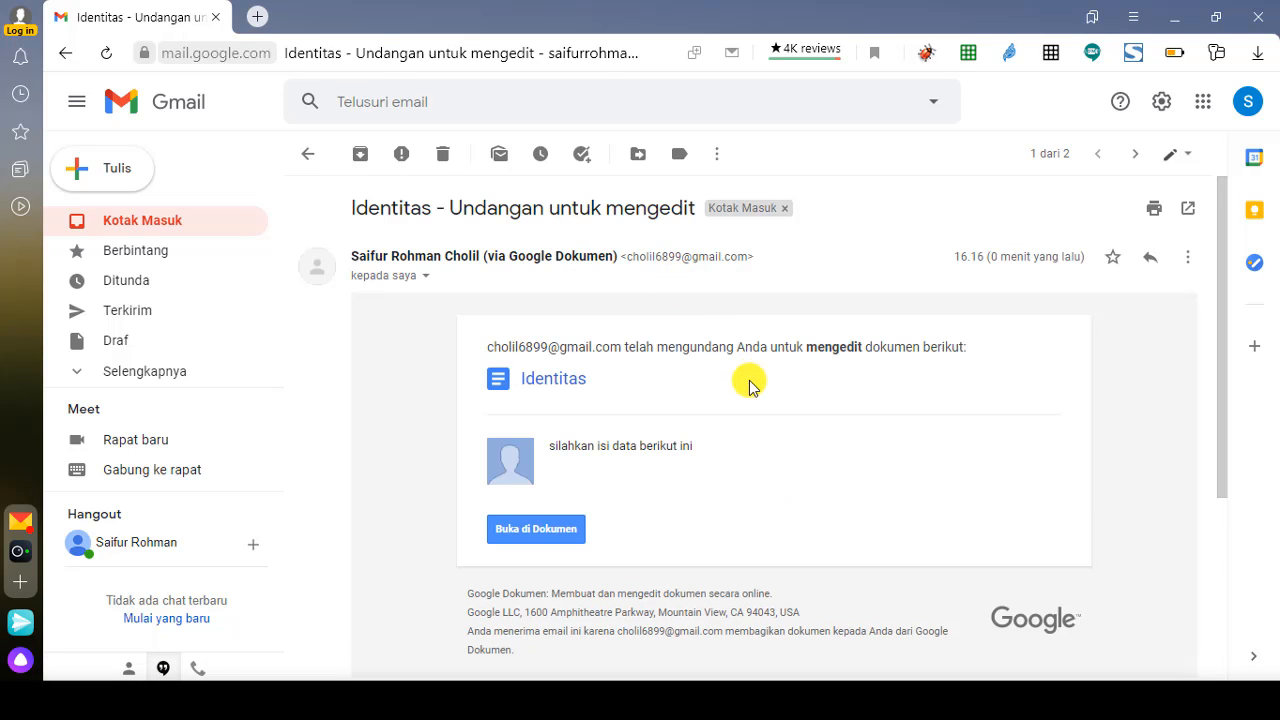
scroll(745, 385, "down", 1)
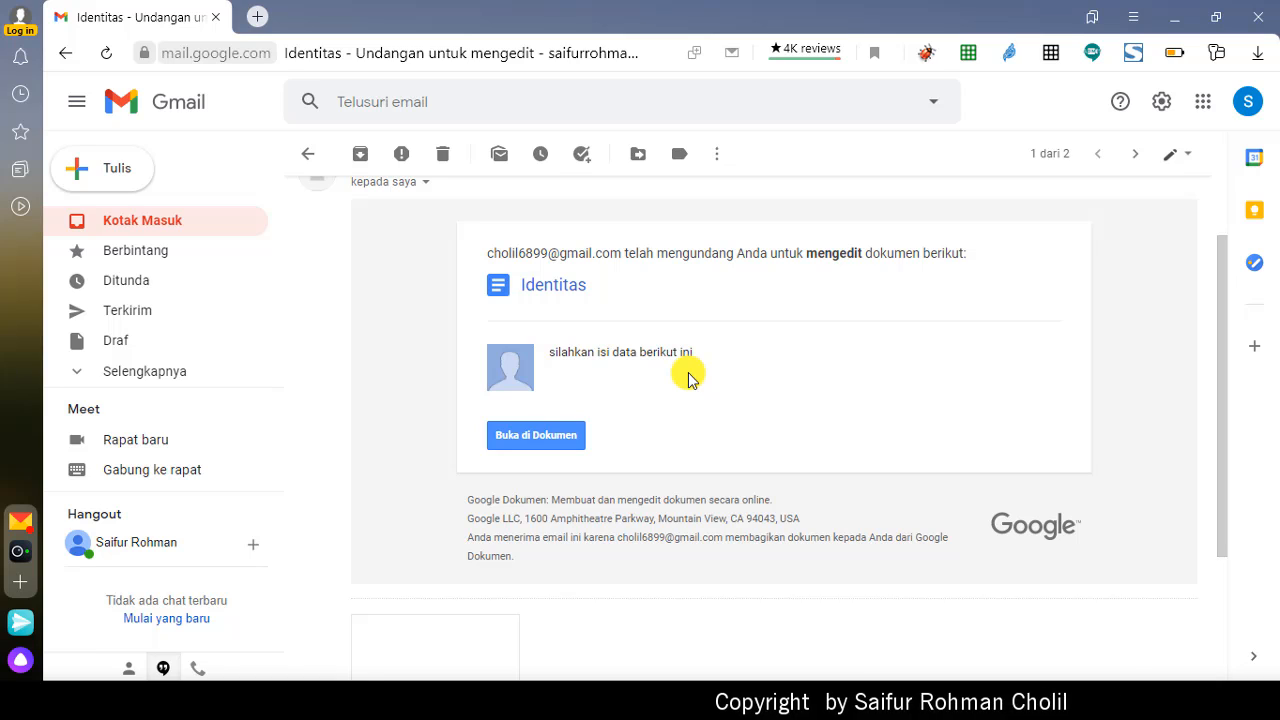
Step: Open the Identitas document from the invitation and enter the full name after Nama Lengkap
left_click(548, 435)
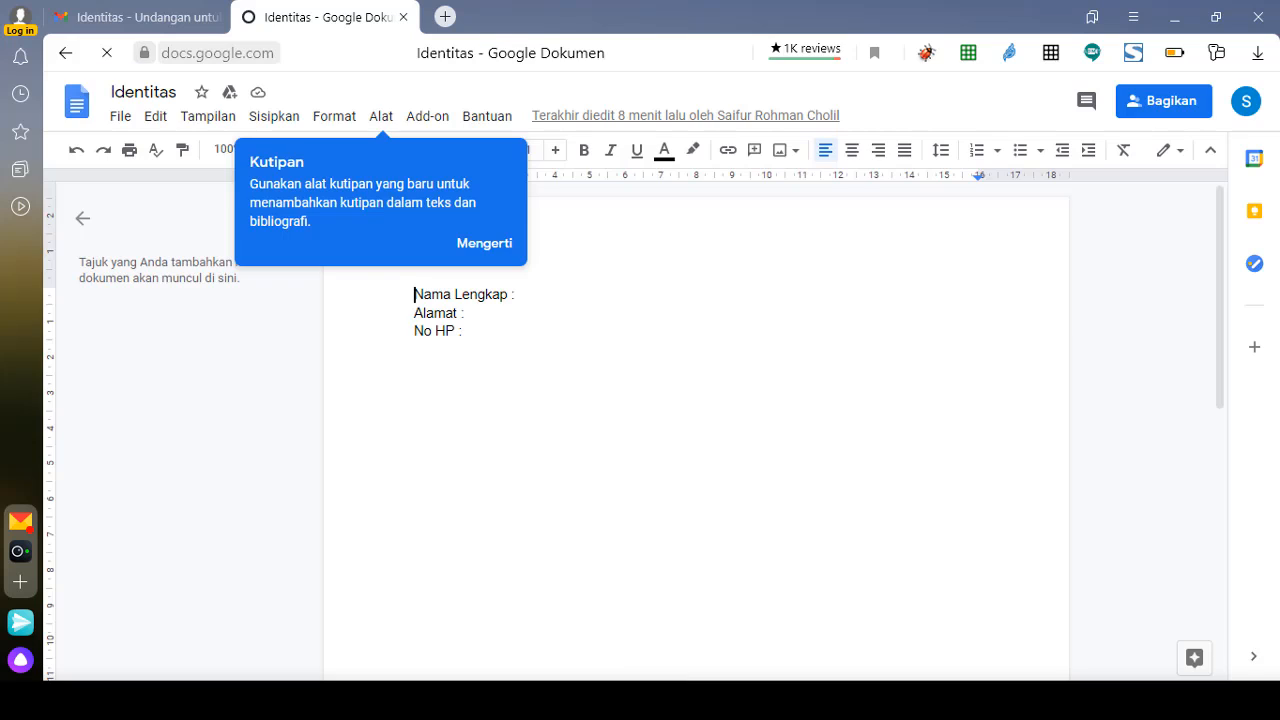
left_click(483, 243)
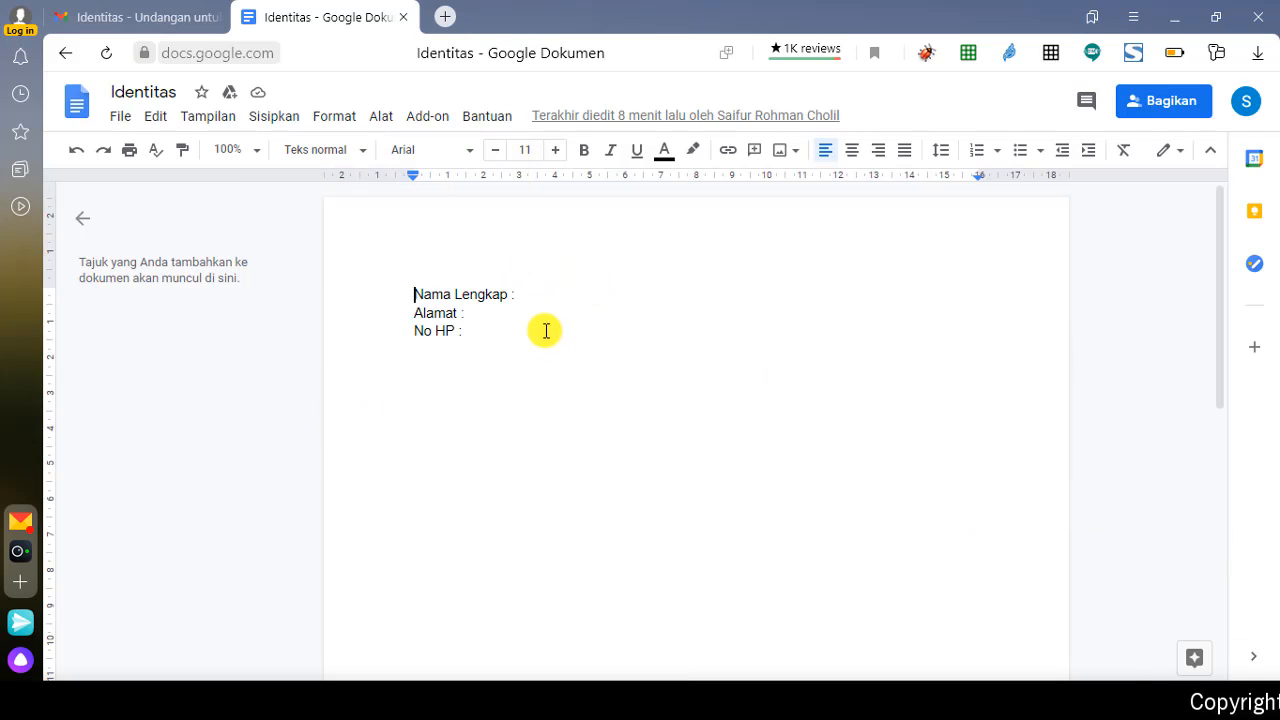
left_click(548, 293)
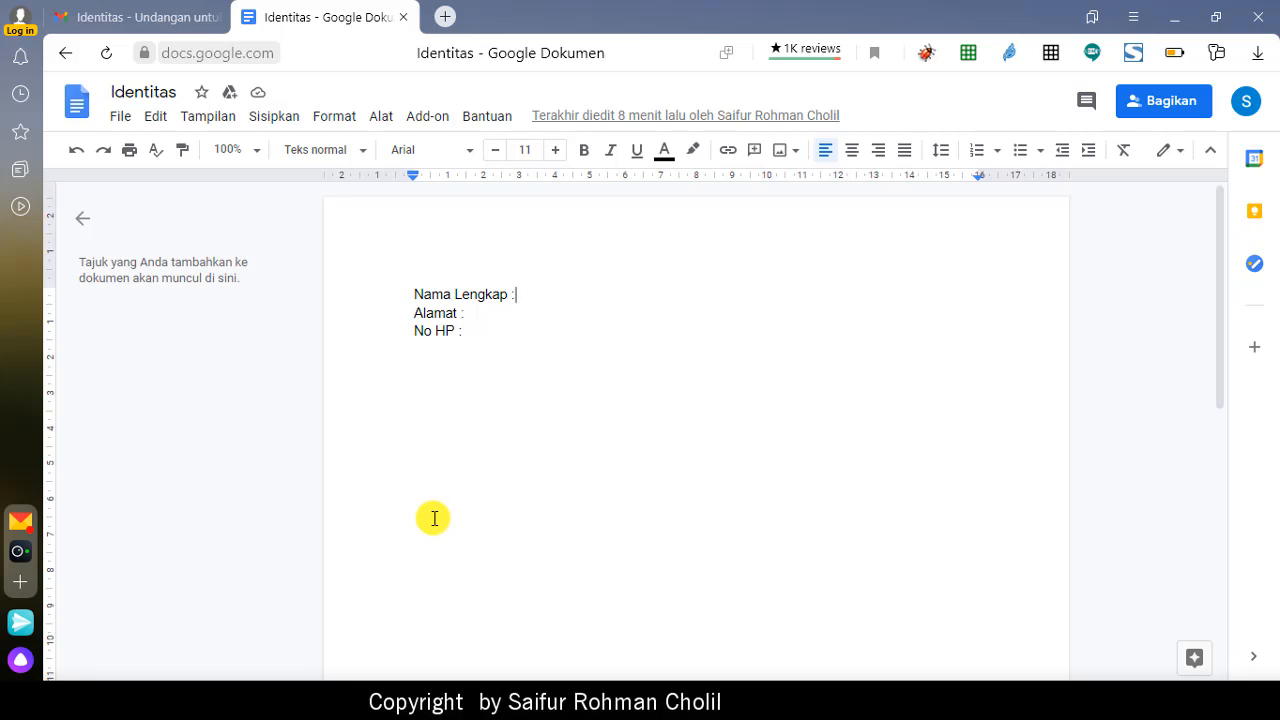
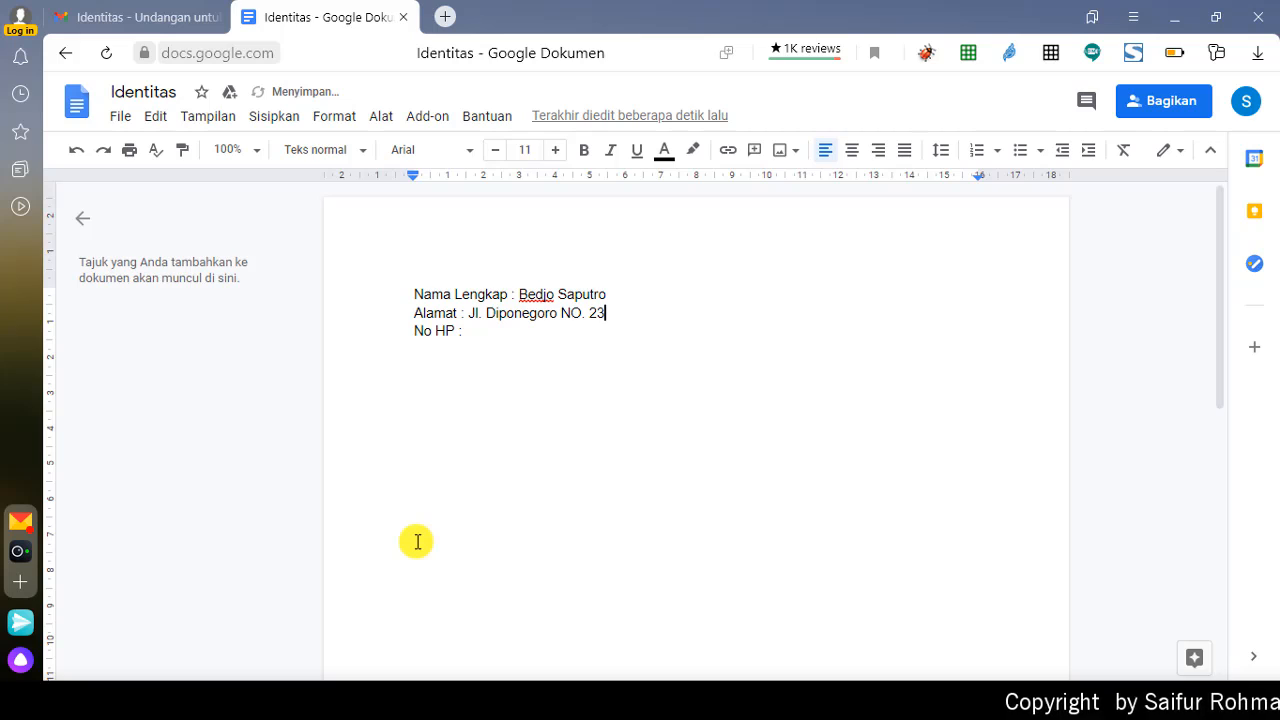
Step: Correct the NO. label to No. and enter the phone number on the No HP line
key("Left")
key("Left")
key("Left")
key("BackSpace")
key("BackSpace")
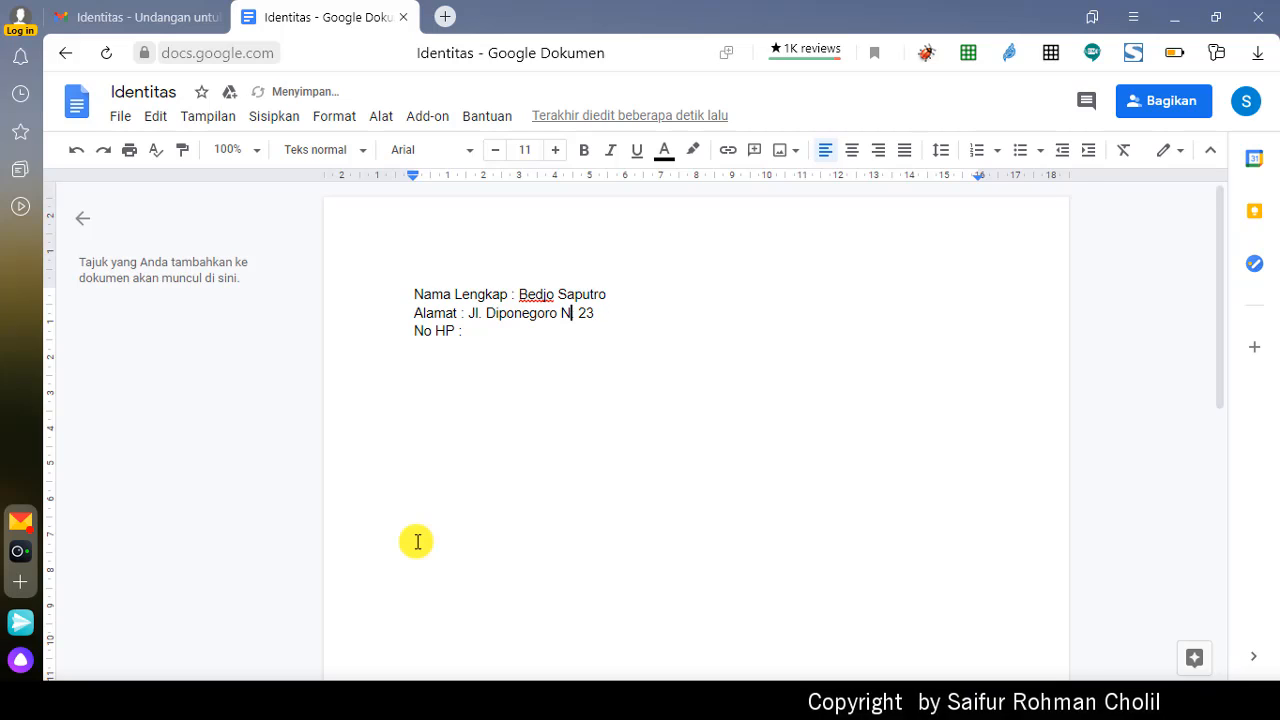
type(".")
key("Left")
type("o")
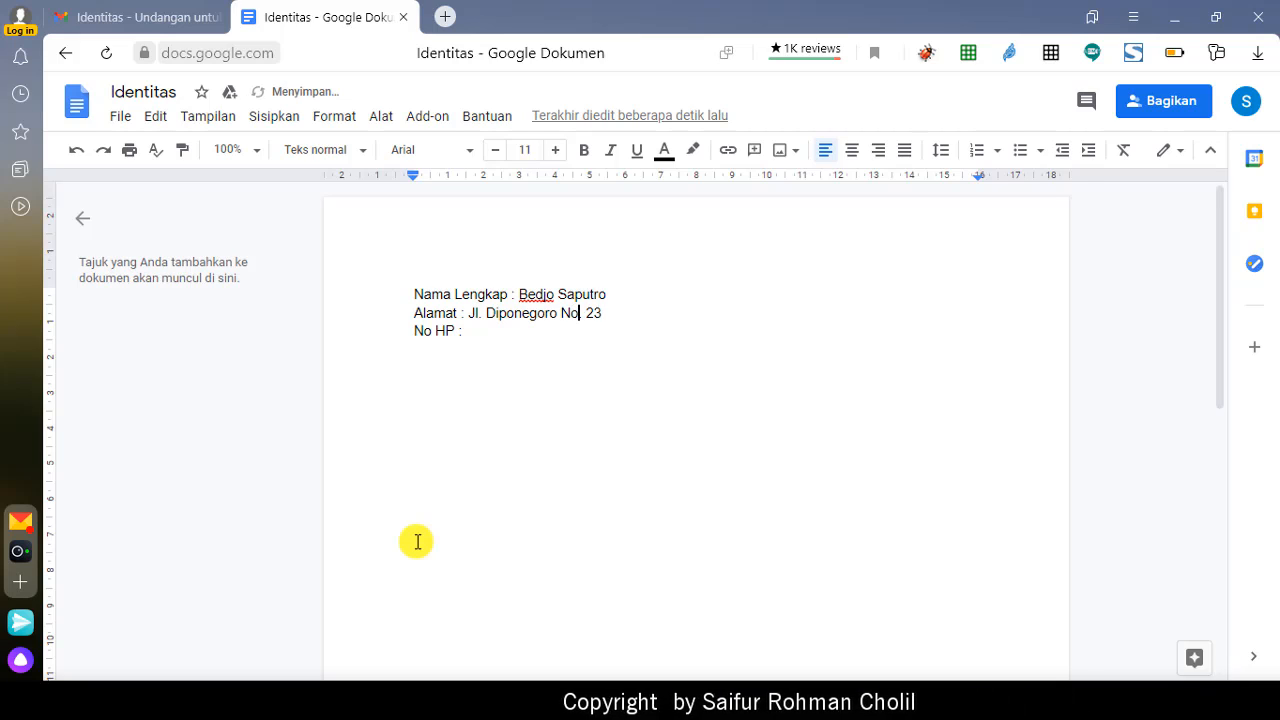
key("Down")
type("08")
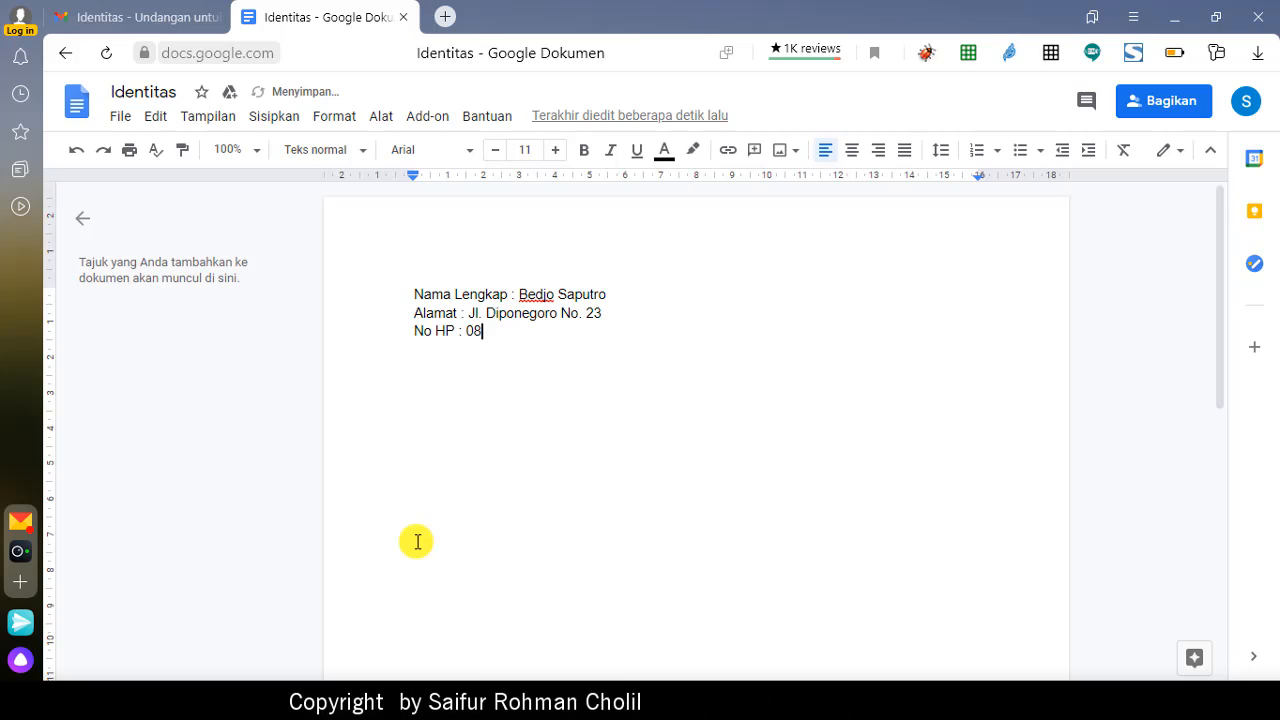
type("12345")
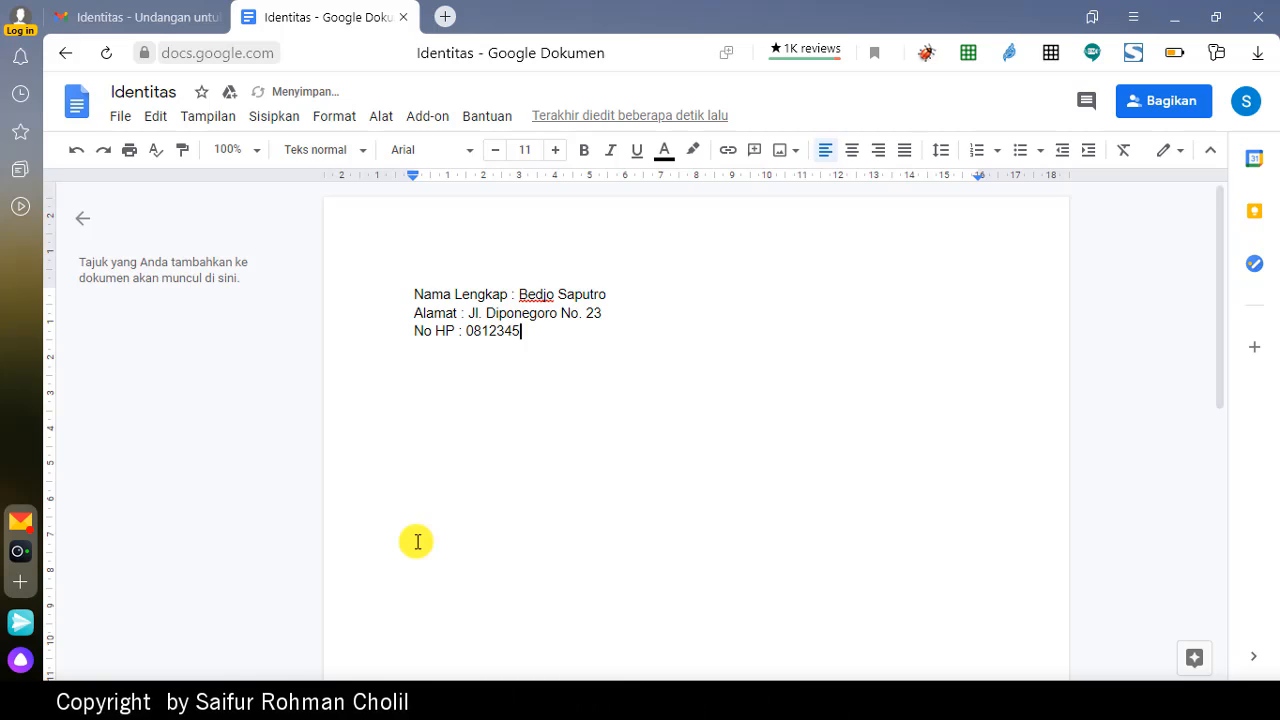
type("678901")
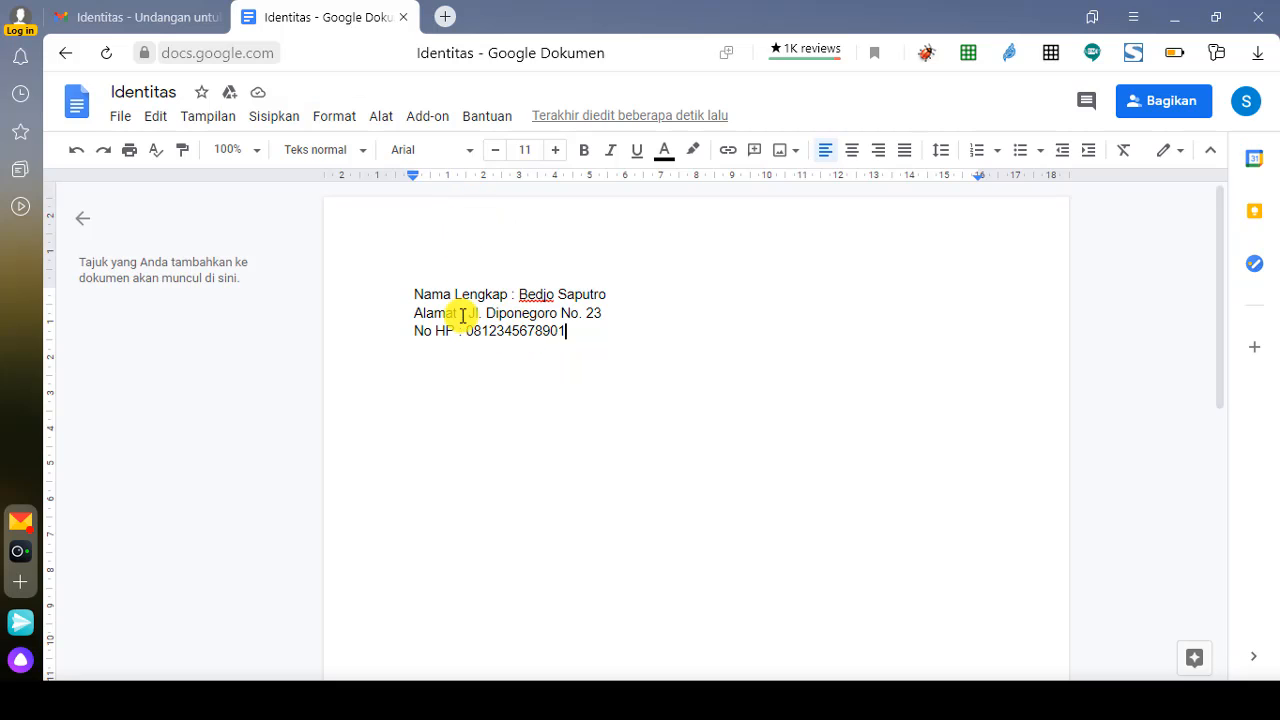
Step: Close the filled-in document and reopen Identitas from Google Drive
left_click(406, 17)
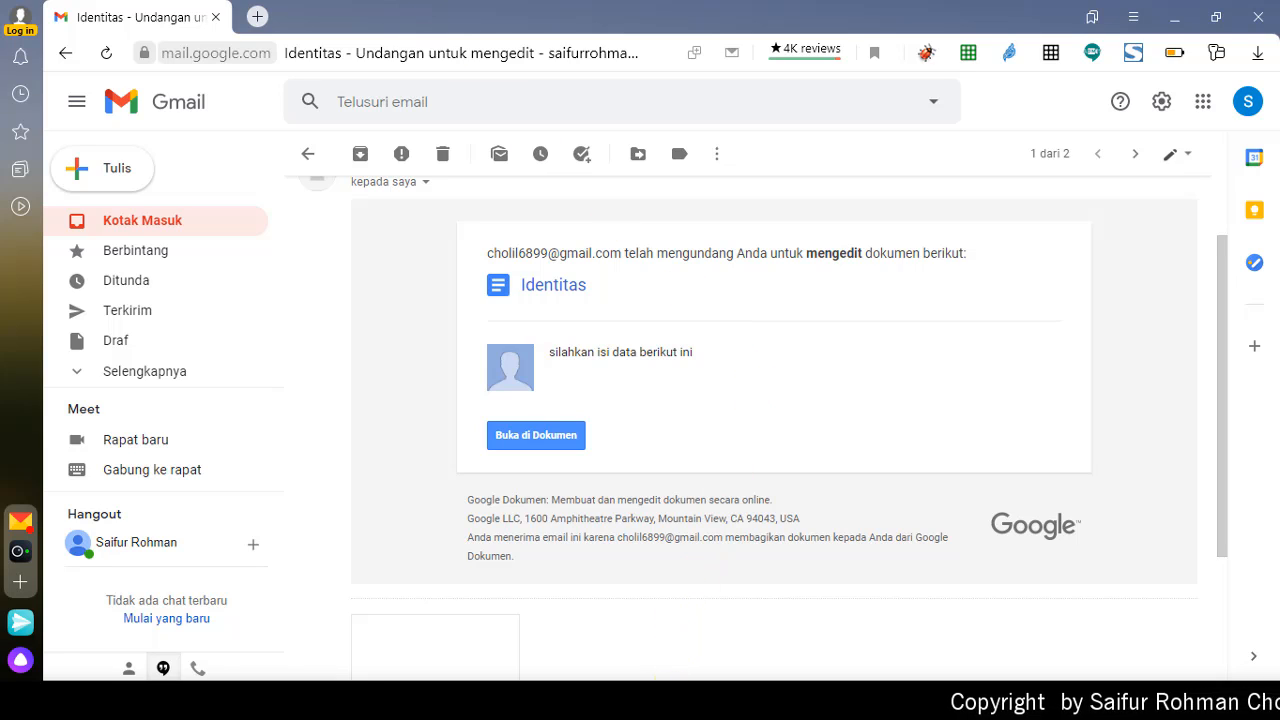
left_click(668, 701)
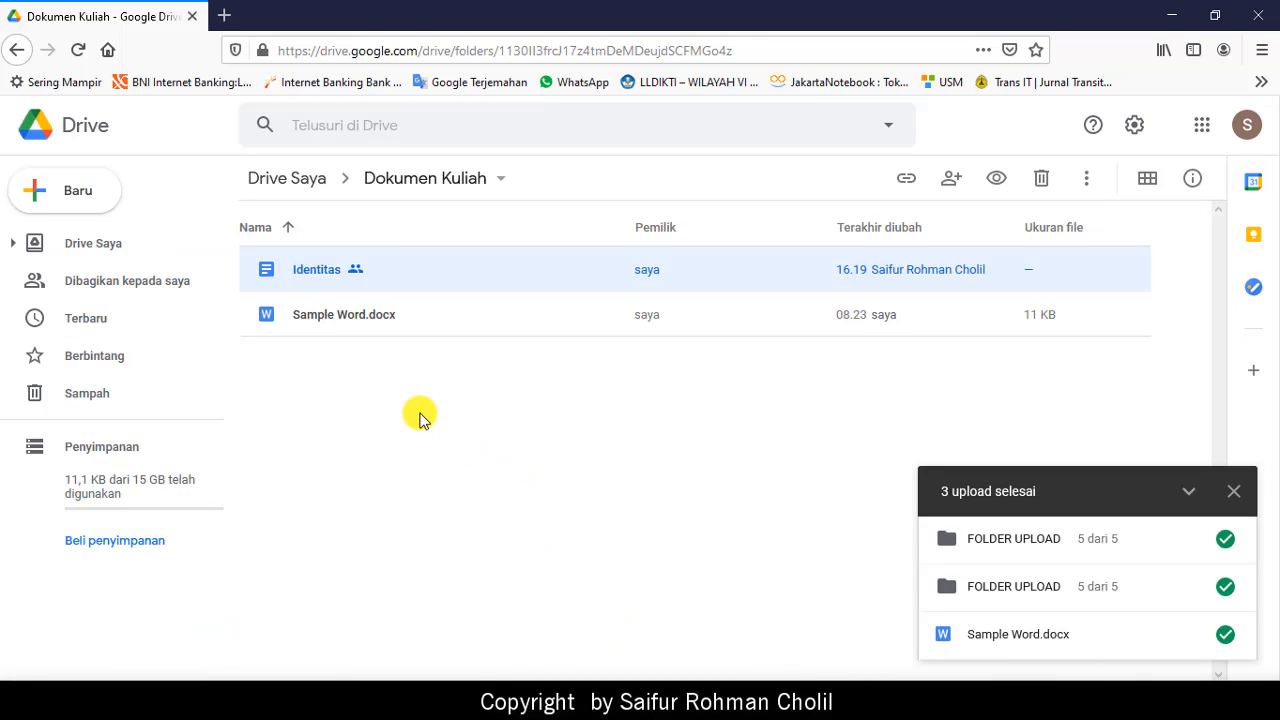
double_click(319, 277)
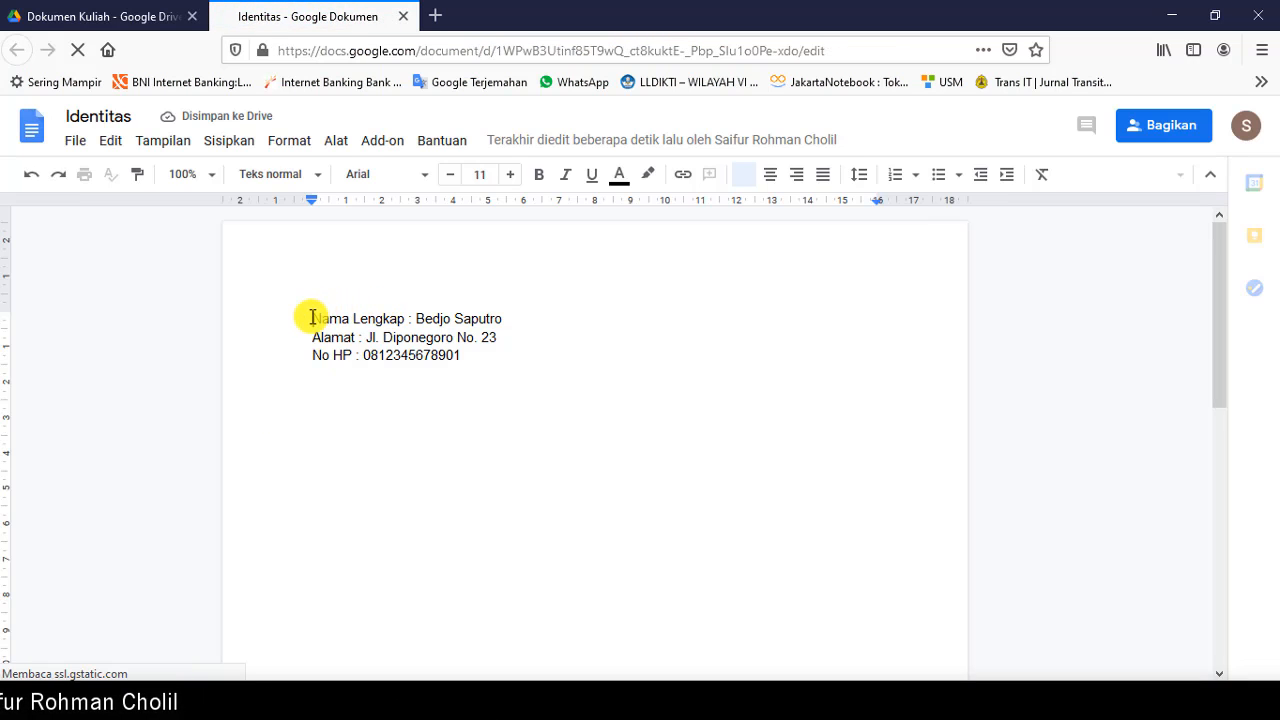
Step: Check the three filled-in lines, then go back to the Dokumen Kuliah folder
left_click_drag(309, 320, 578, 373)
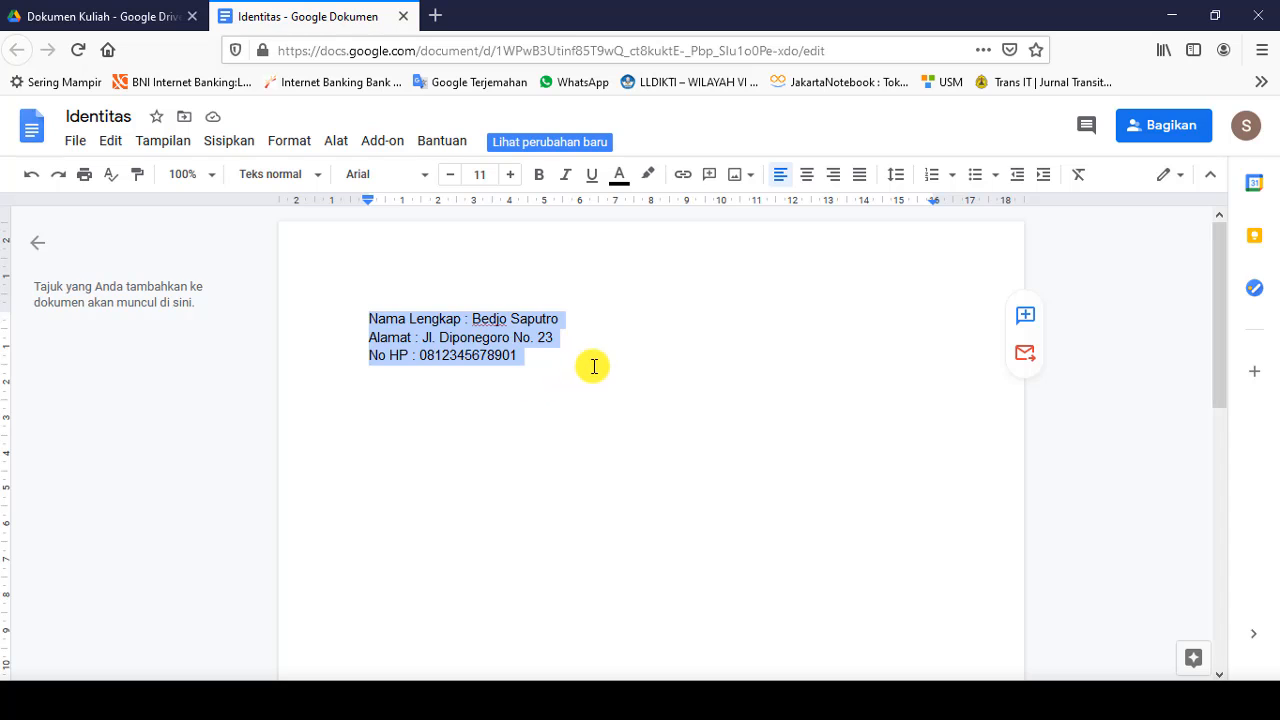
left_click(594, 368)
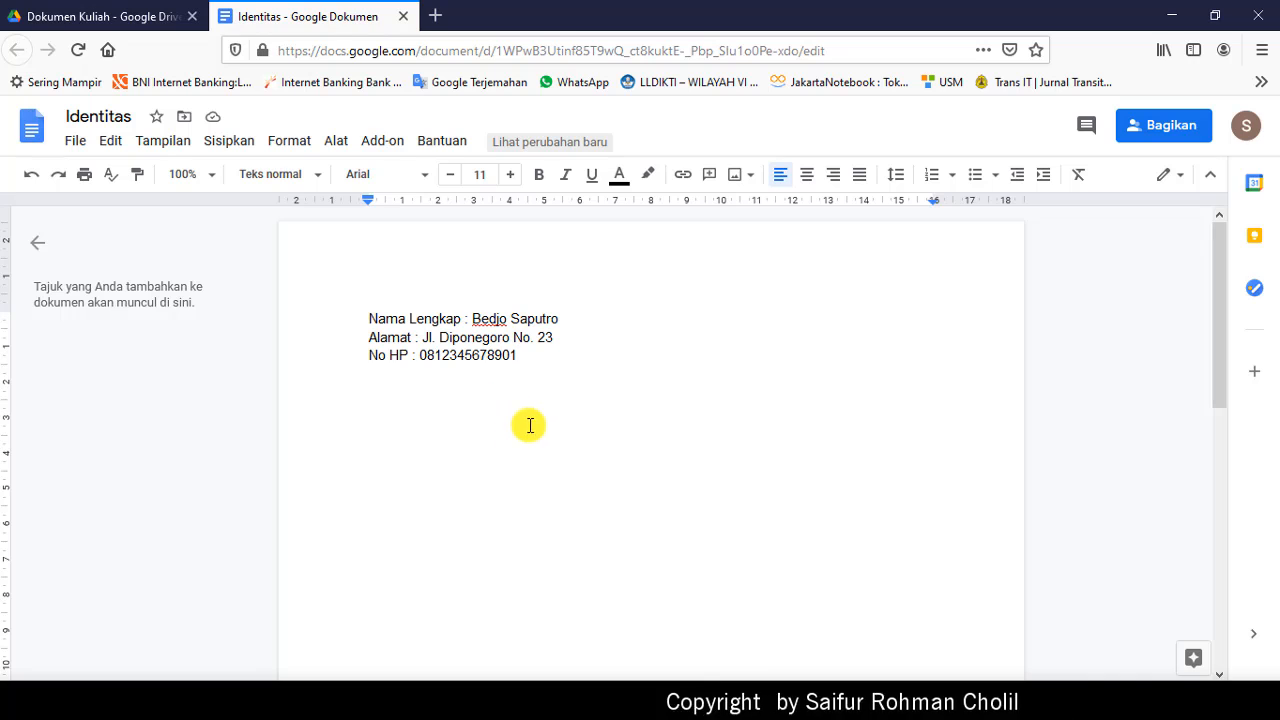
left_click(68, 12)
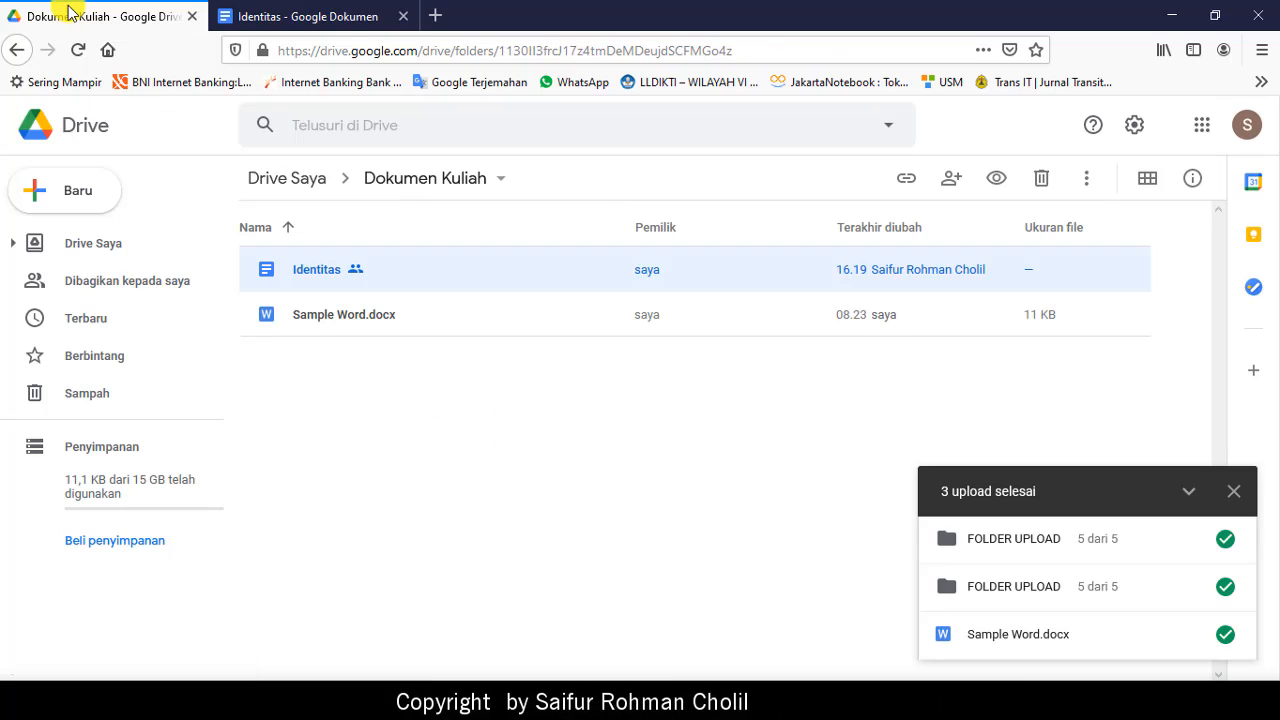
Step: Inspect FOLDER UPLOAD and Dokumen Kuliah from My Drive, ending with FOLDER UPLOAD selected
left_click(300, 180)
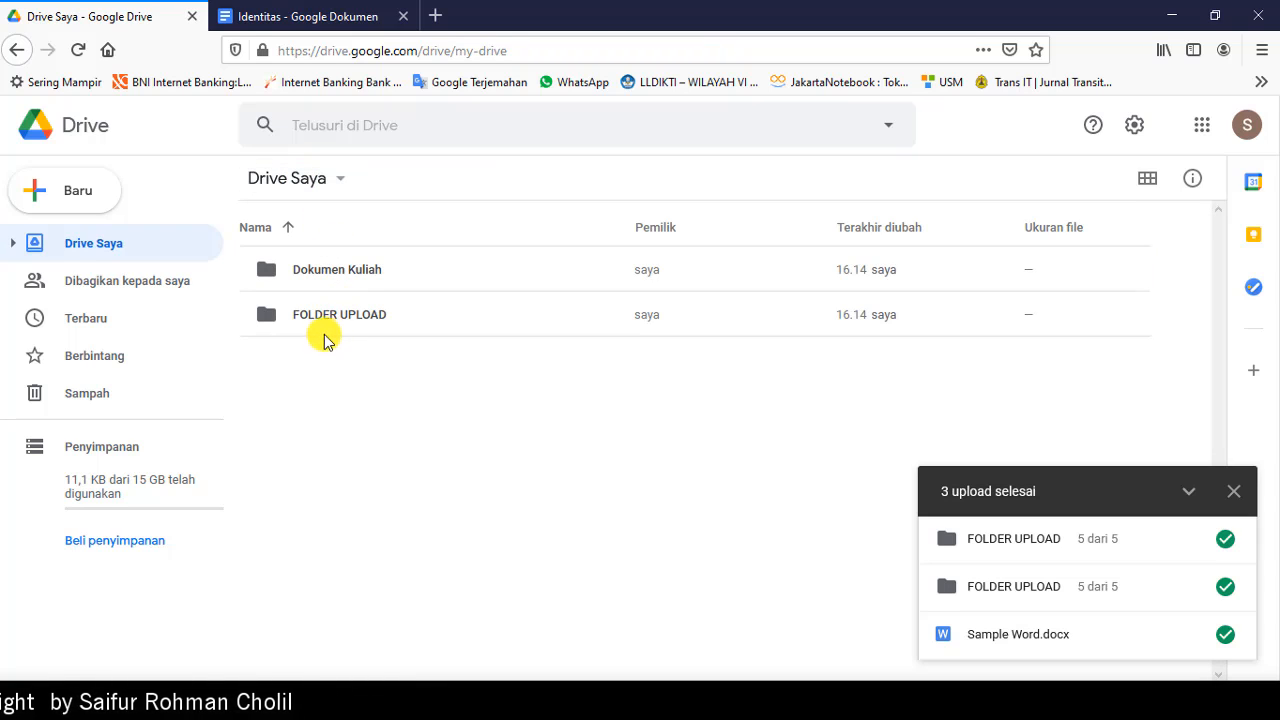
left_click(319, 318)
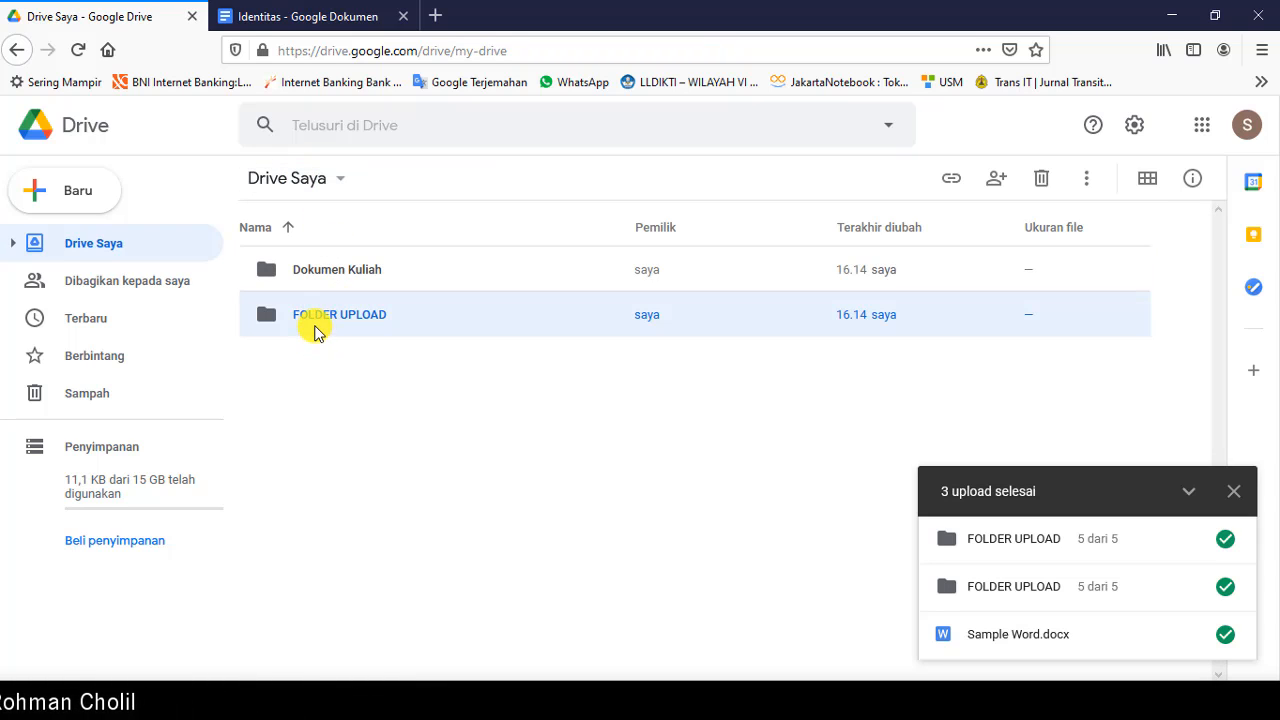
double_click(318, 317)
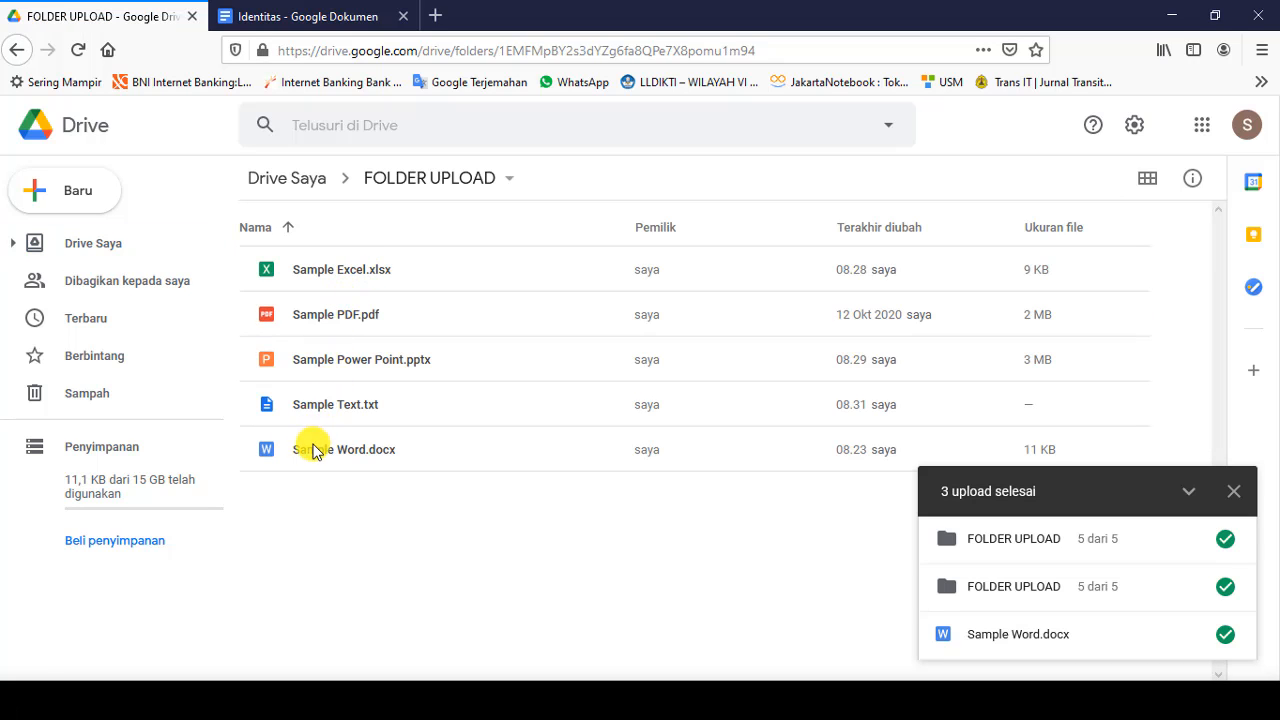
left_click(297, 182)
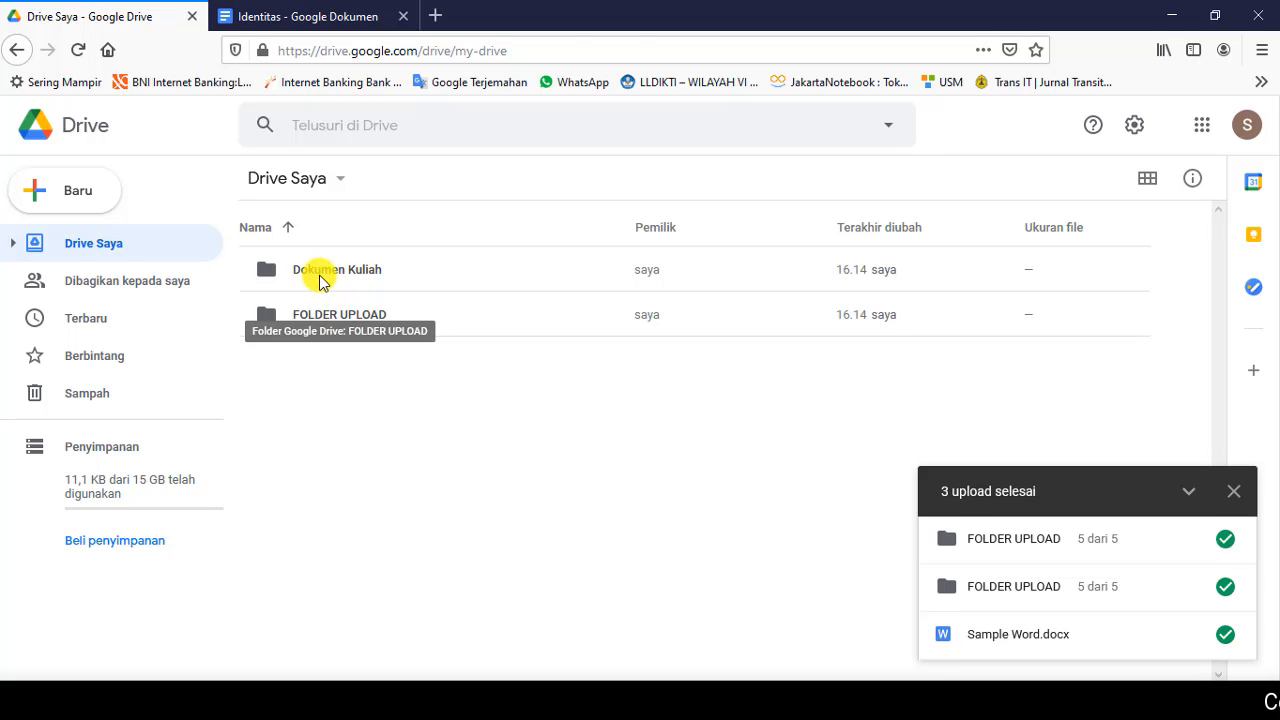
double_click(321, 279)
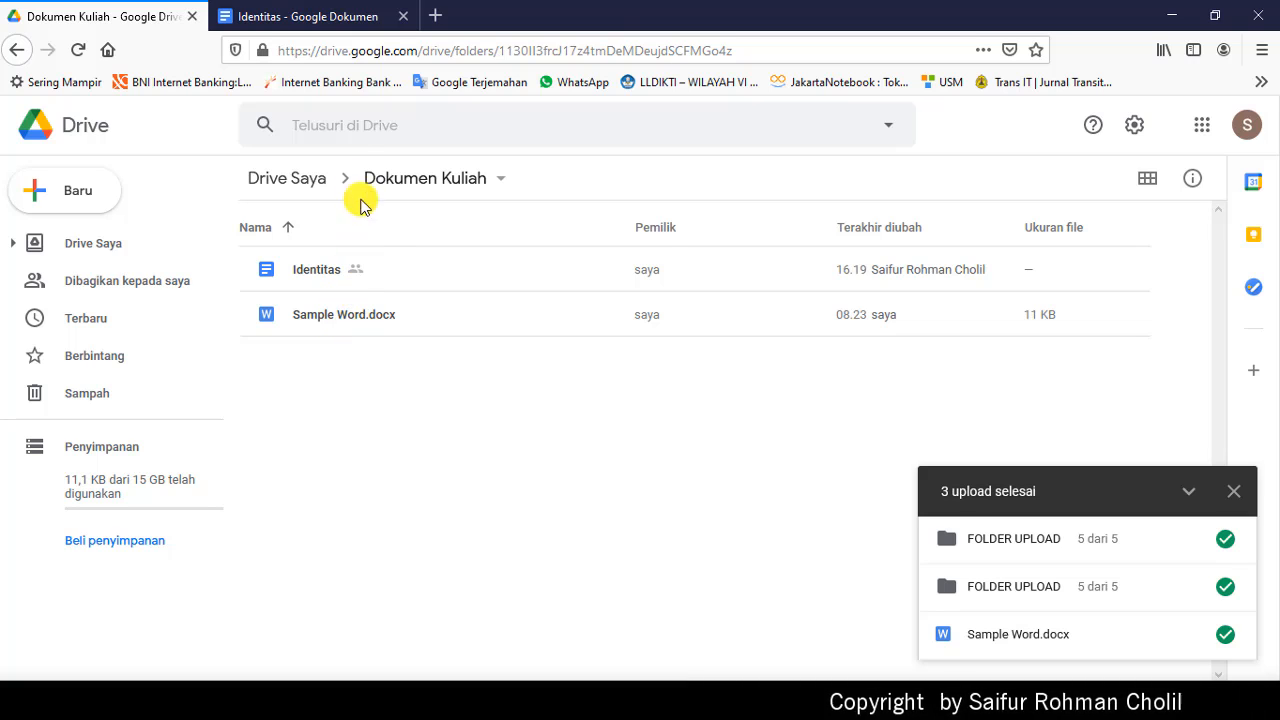
left_click(296, 192)
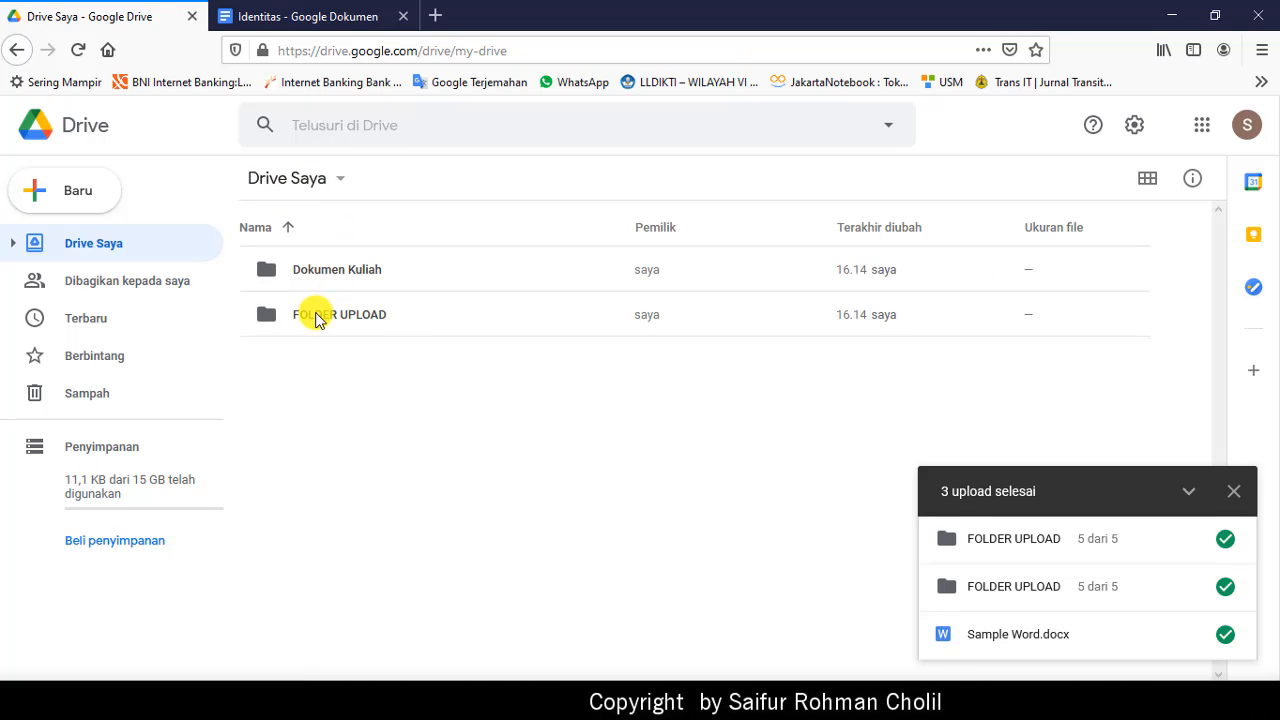
left_click(316, 318)
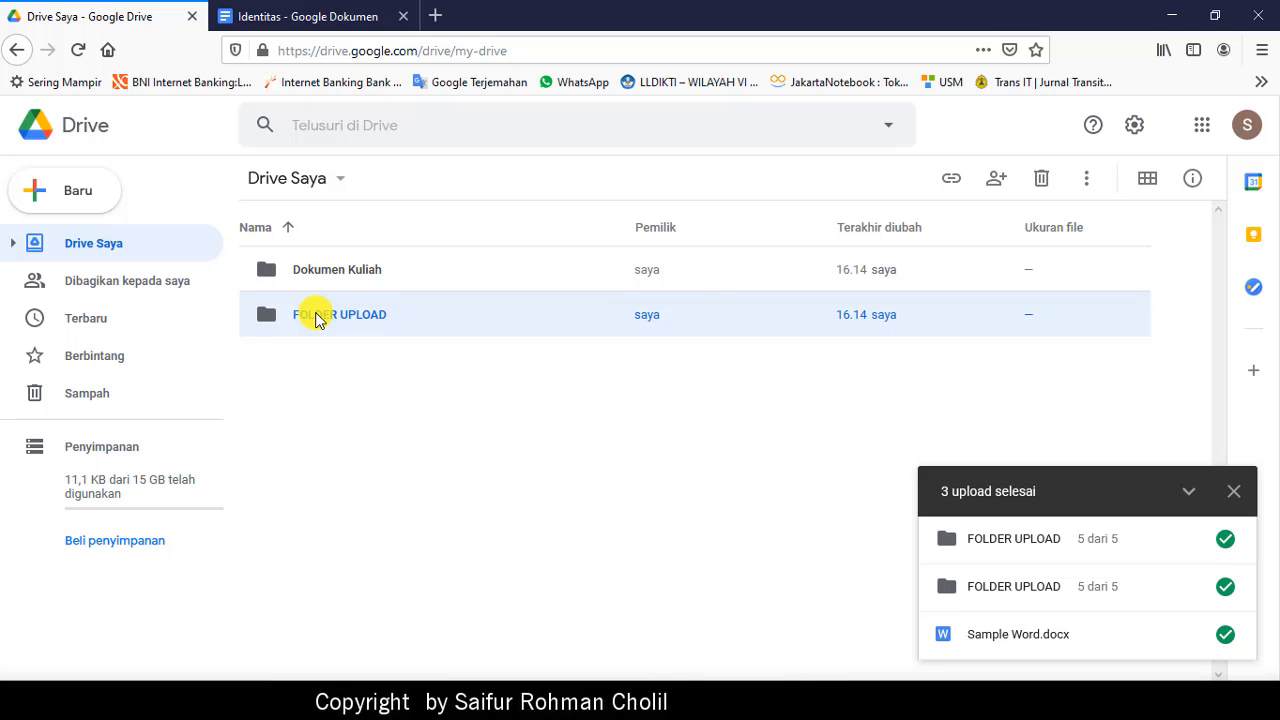
Step: Share FOLDER UPLOAD as Editor with the suggested contact, adding the message 'Berbagi folder,'
left_click(996, 180)
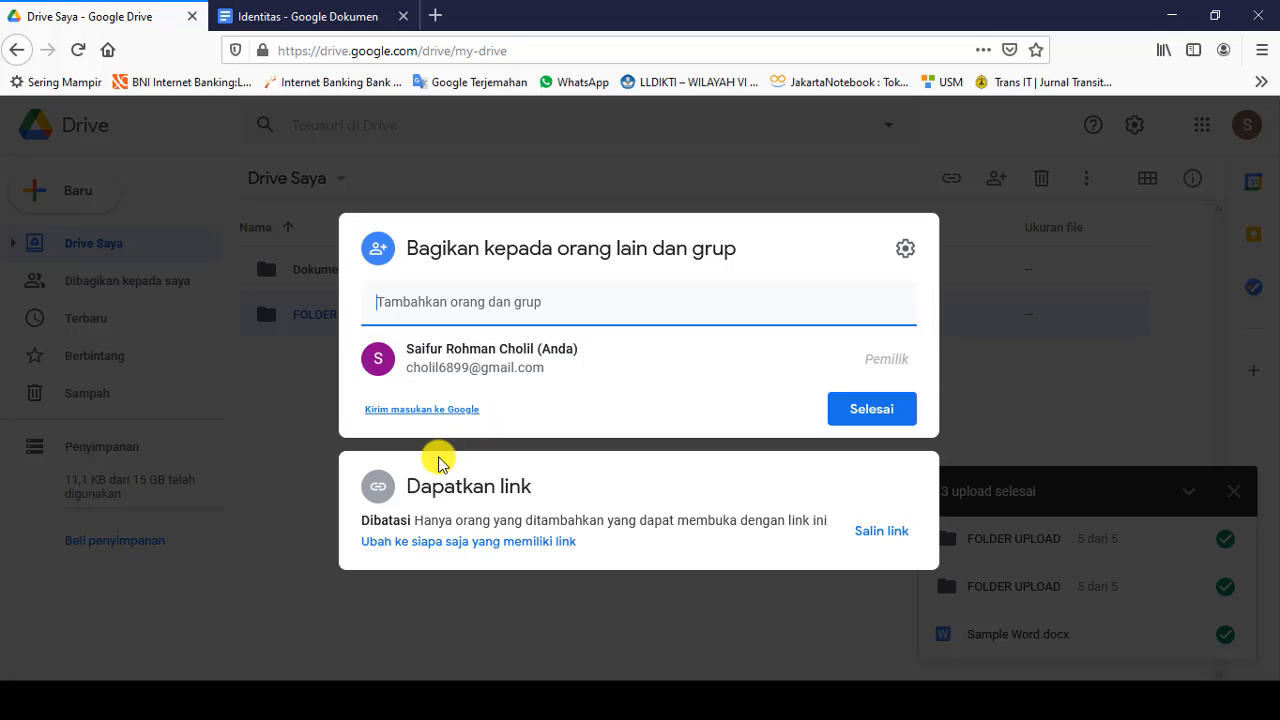
type("sa")
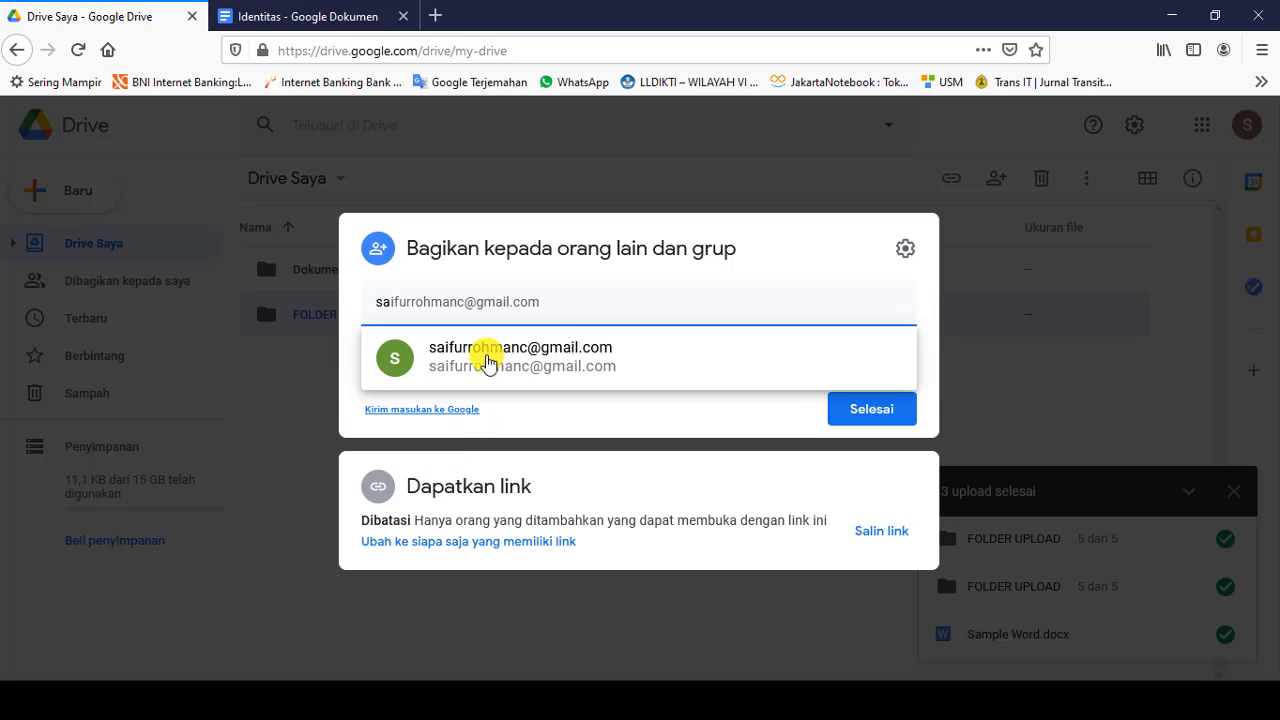
left_click(654, 362)
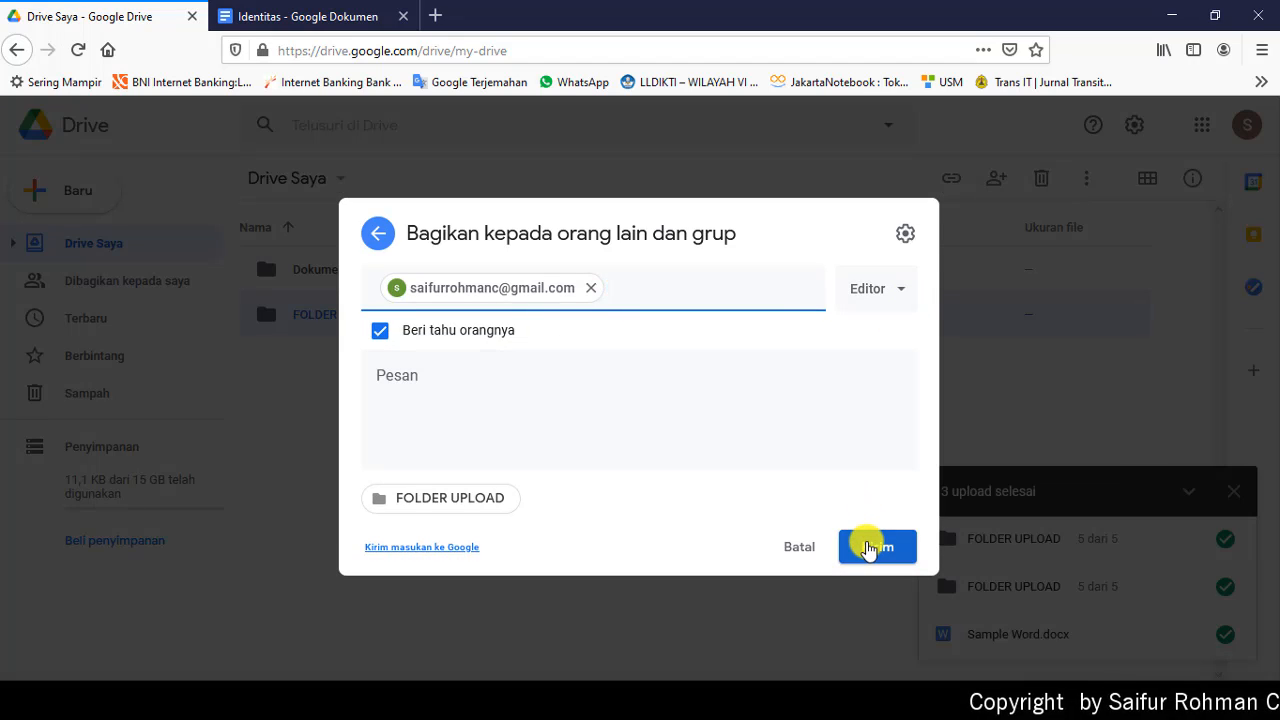
left_click(405, 383)
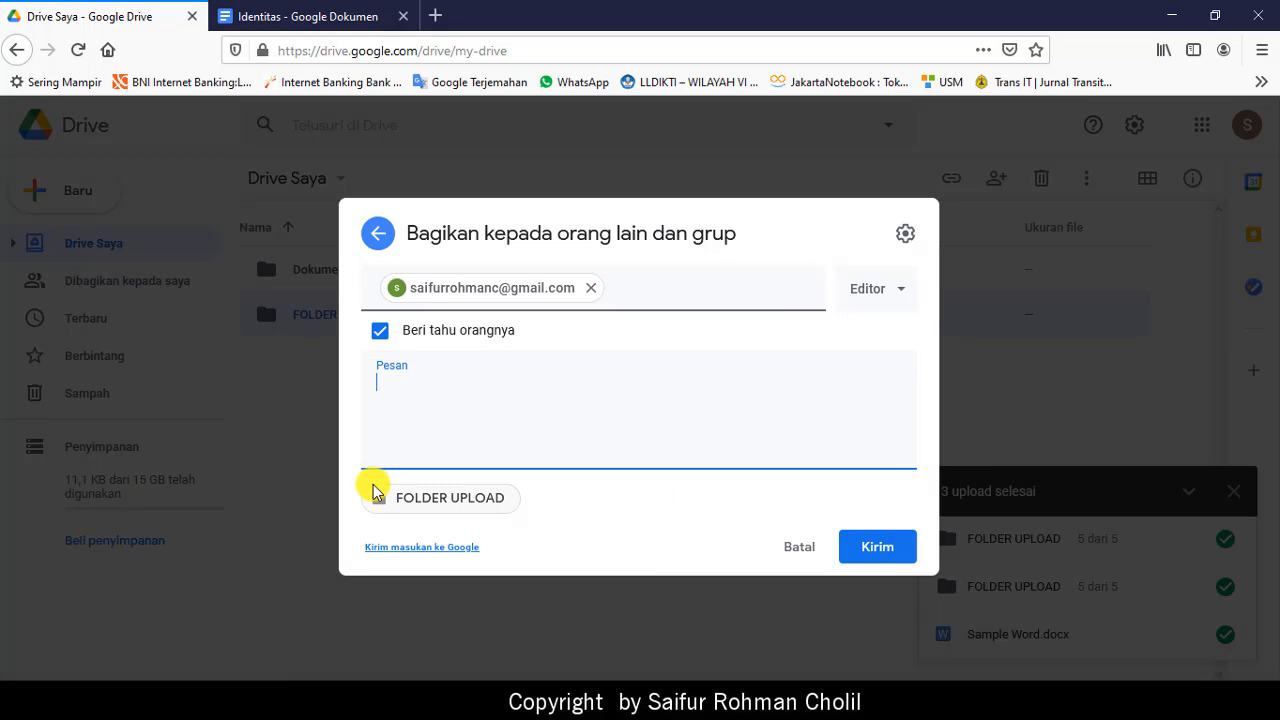
type("Berbagi")
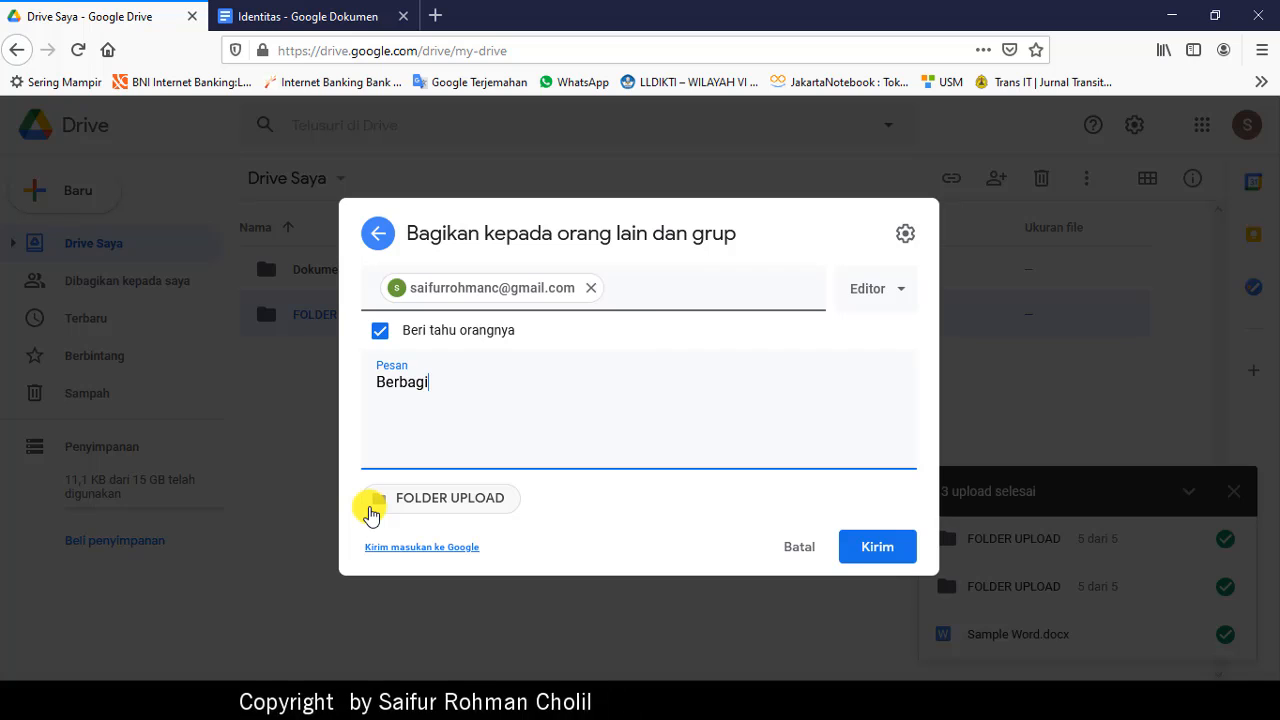
type(" folder, isikan data di Excel")
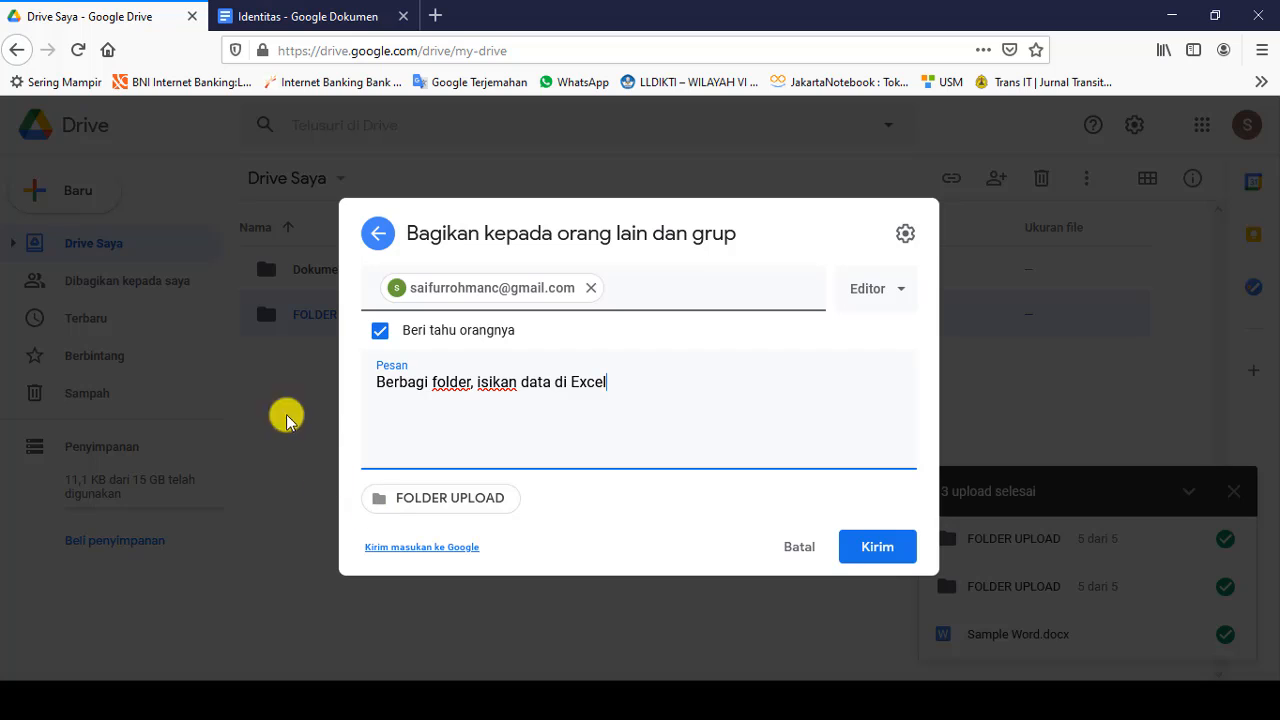
left_click(877, 547)
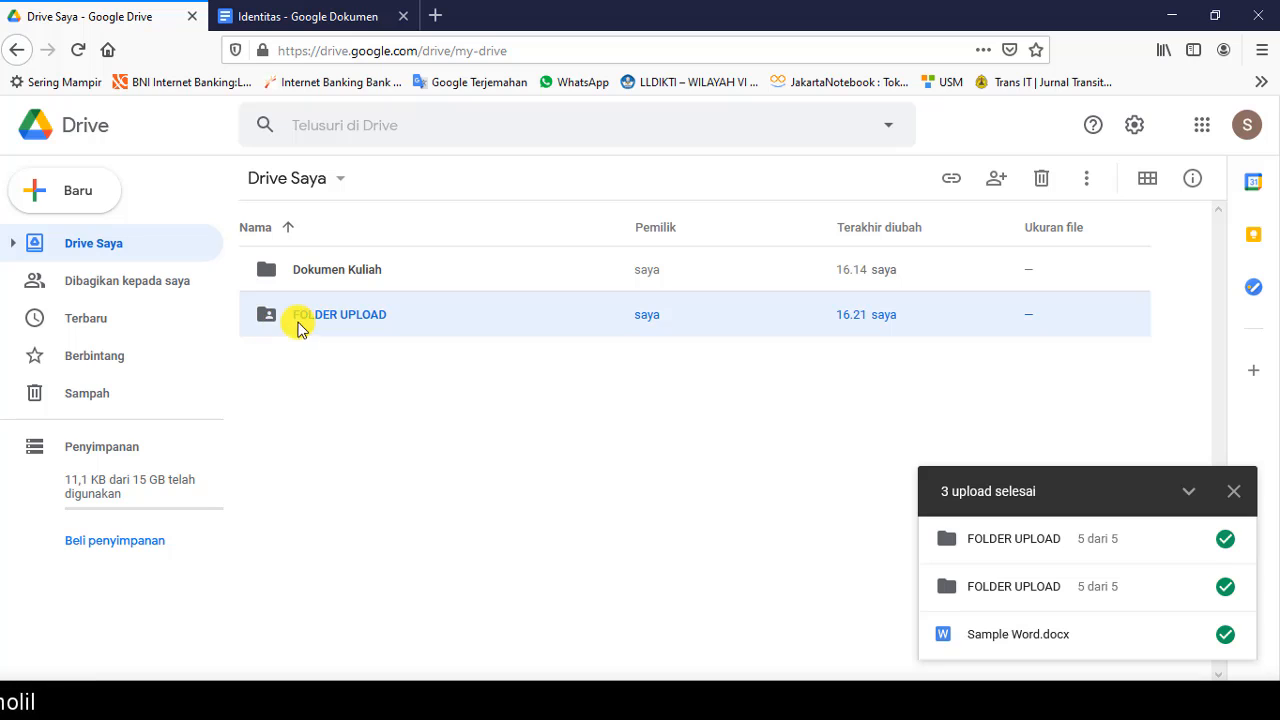
Step: Open FOLDER UPLOAD and preview Sample Excel.xlsx in Sheets, then close that tab
double_click(388, 318)
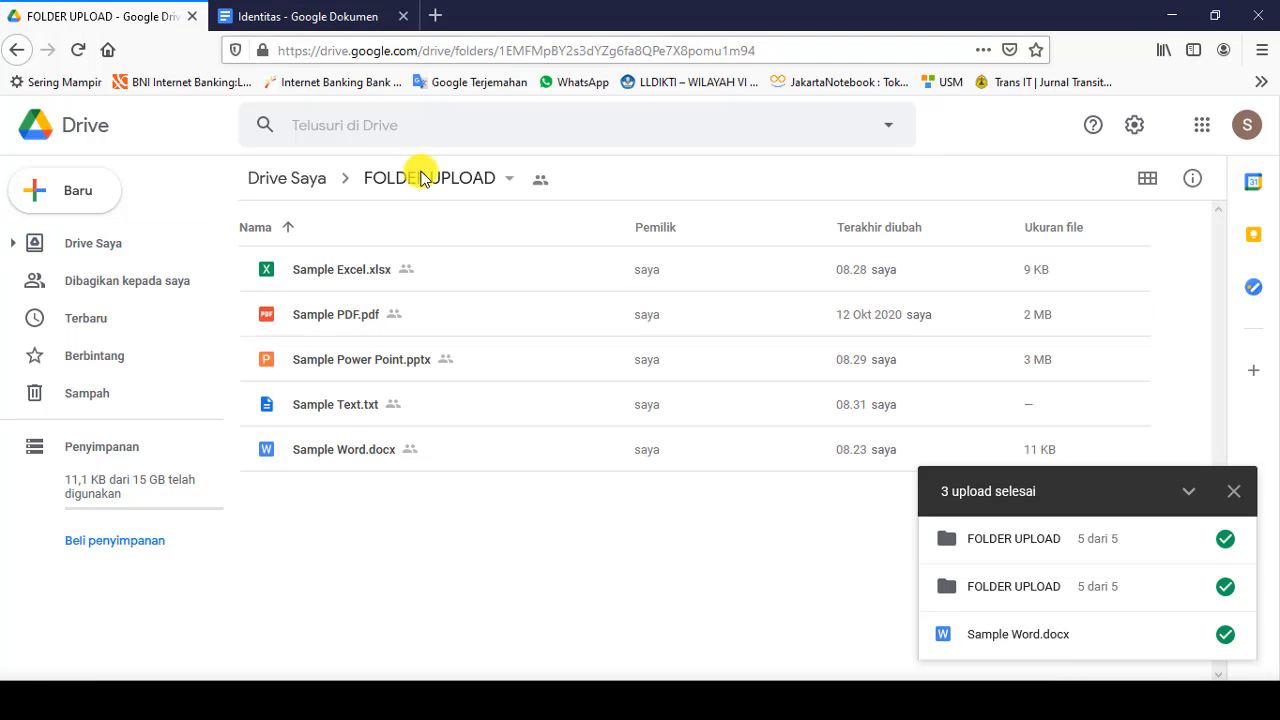
double_click(333, 270)
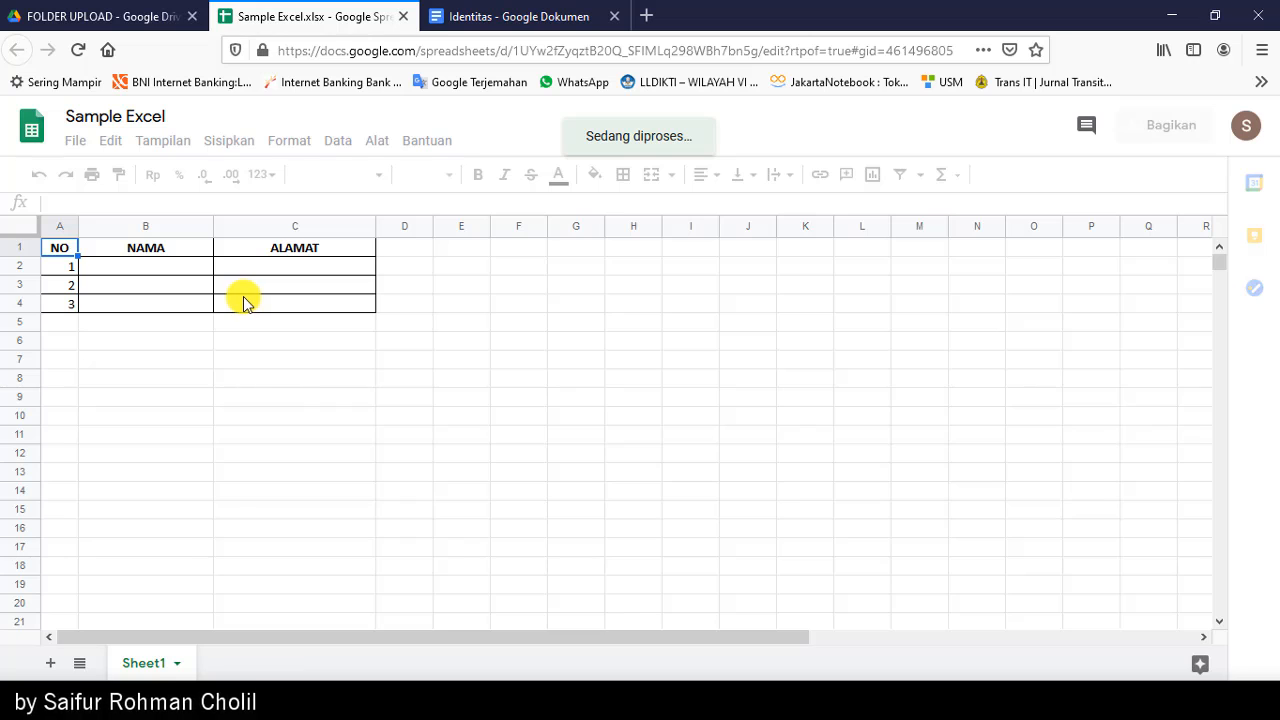
left_click(405, 16)
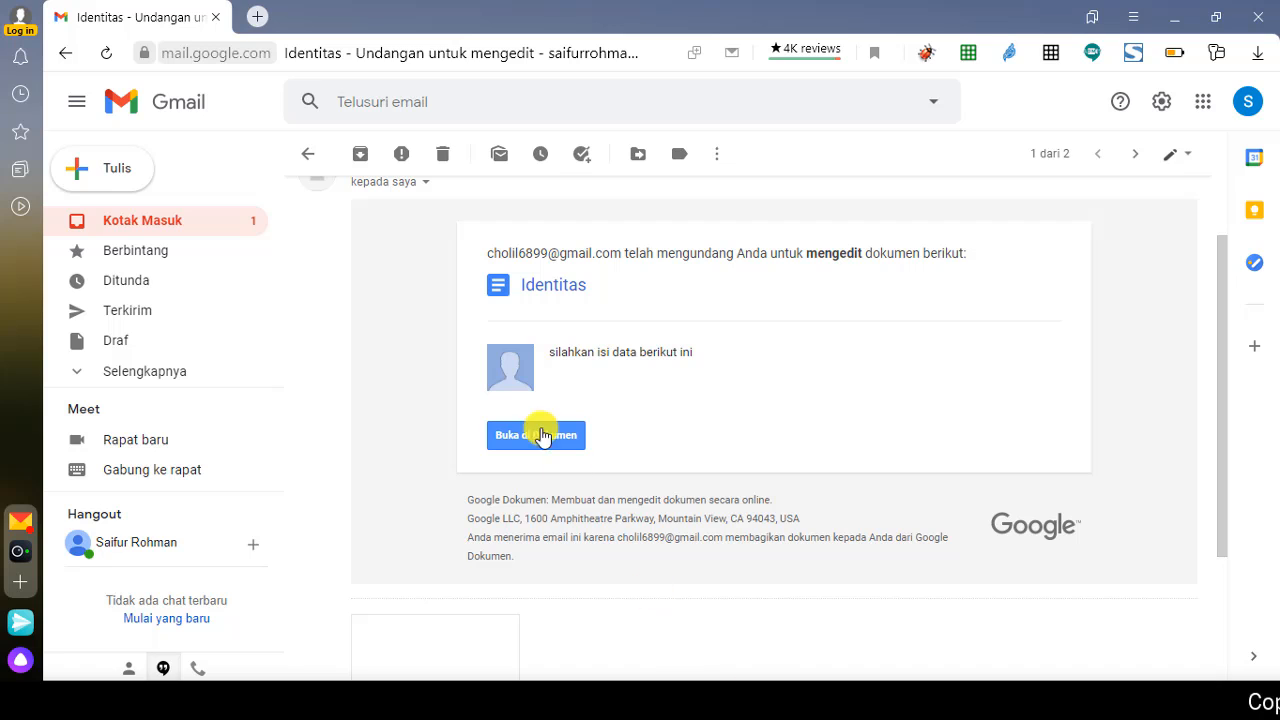
Step: Follow the FOLDER UPLOAD invitation to Shared with me and open Sample Excel.xlsx in list view
left_click(114, 220)
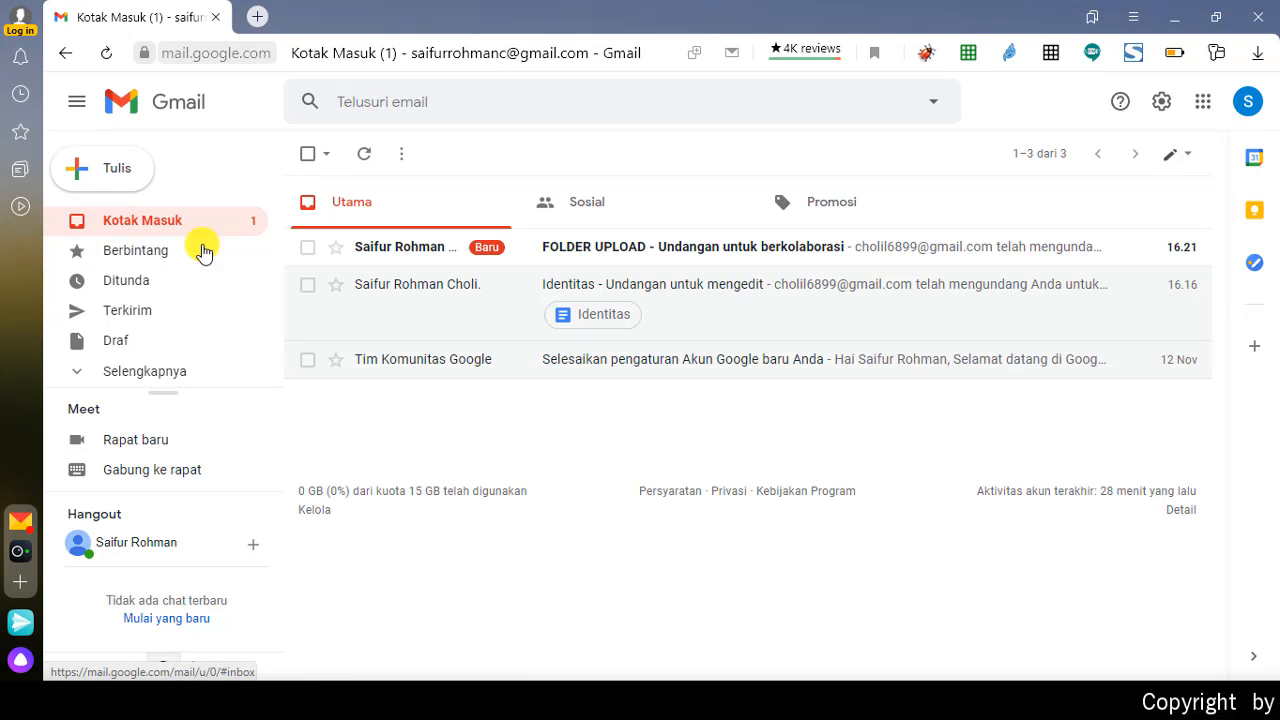
left_click(709, 250)
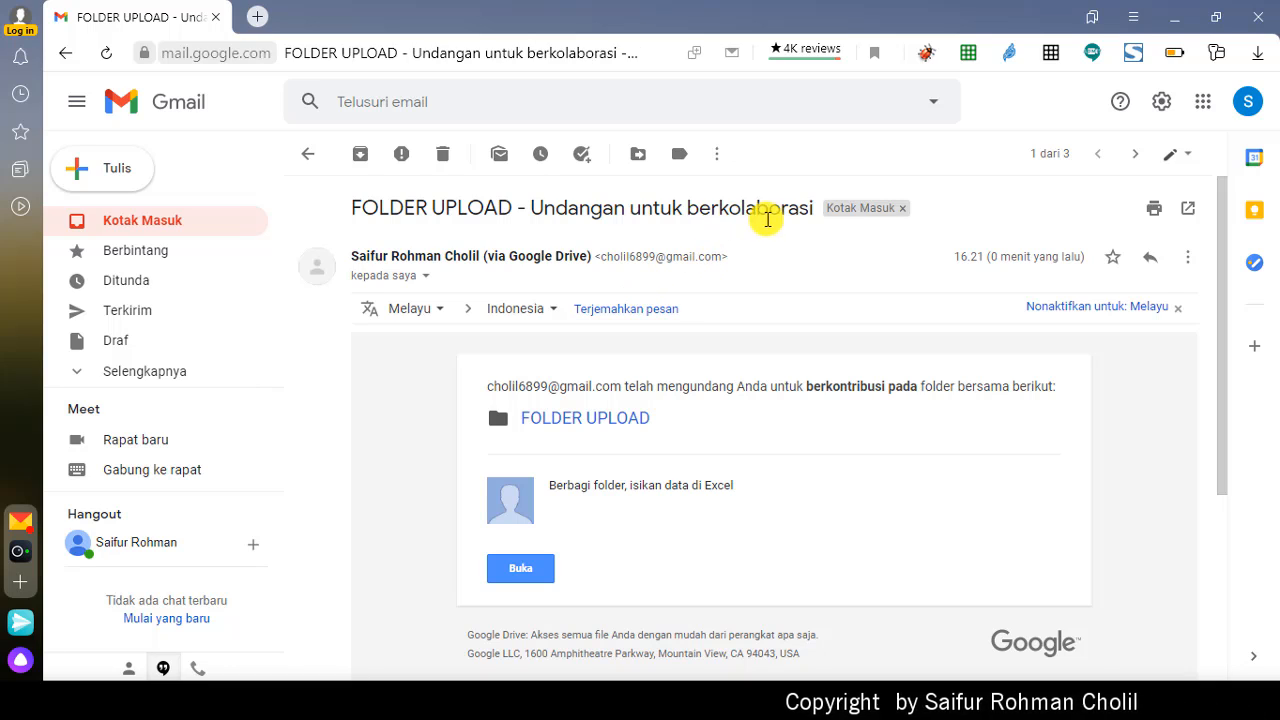
left_click(514, 570)
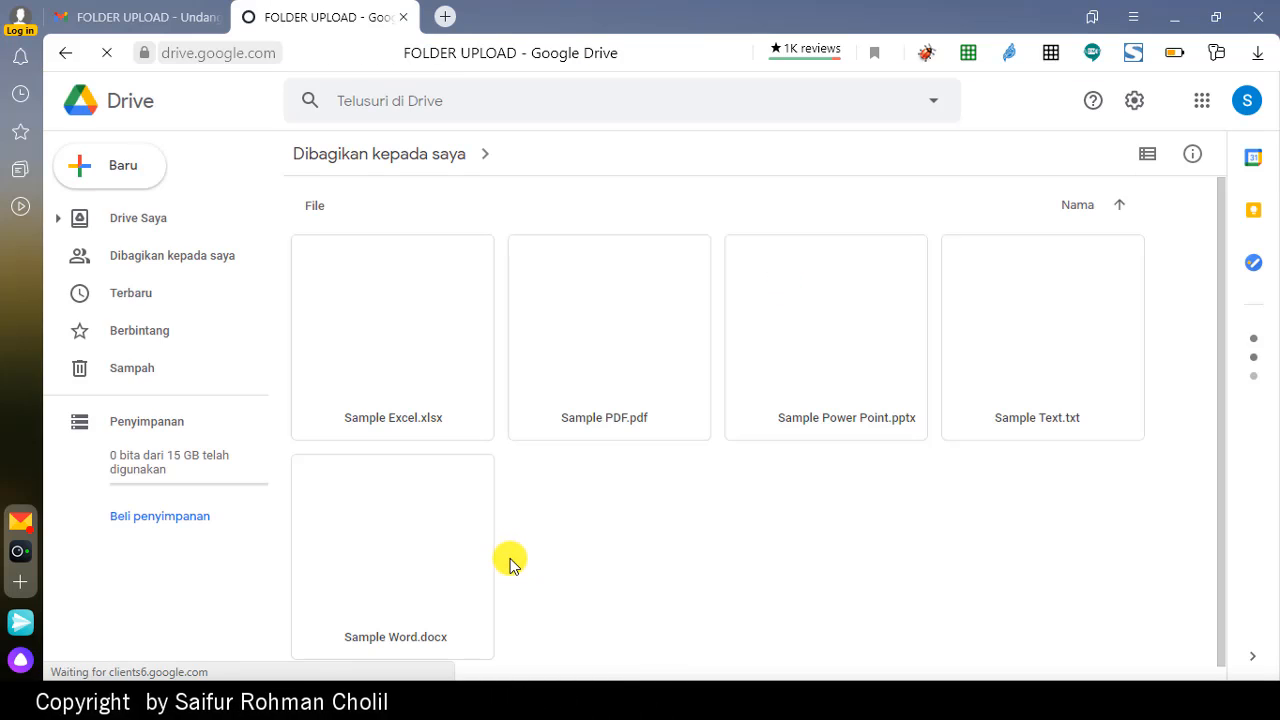
left_click(398, 156)
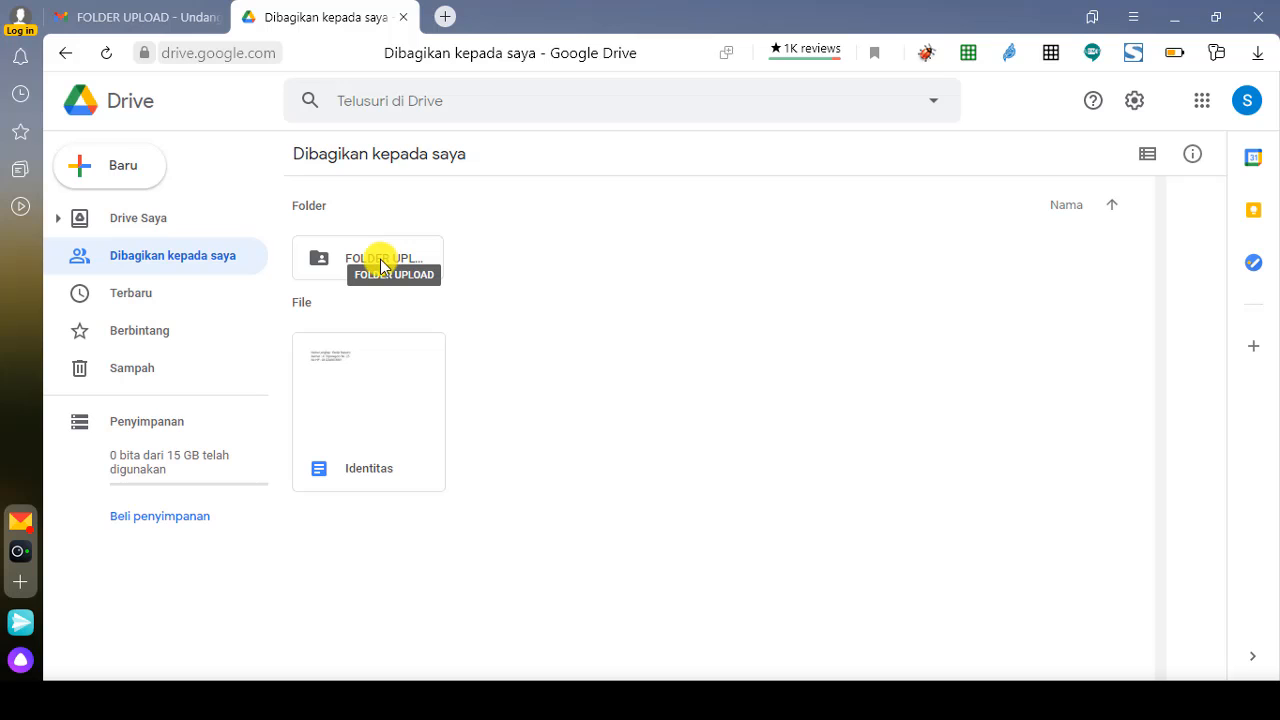
double_click(380, 265)
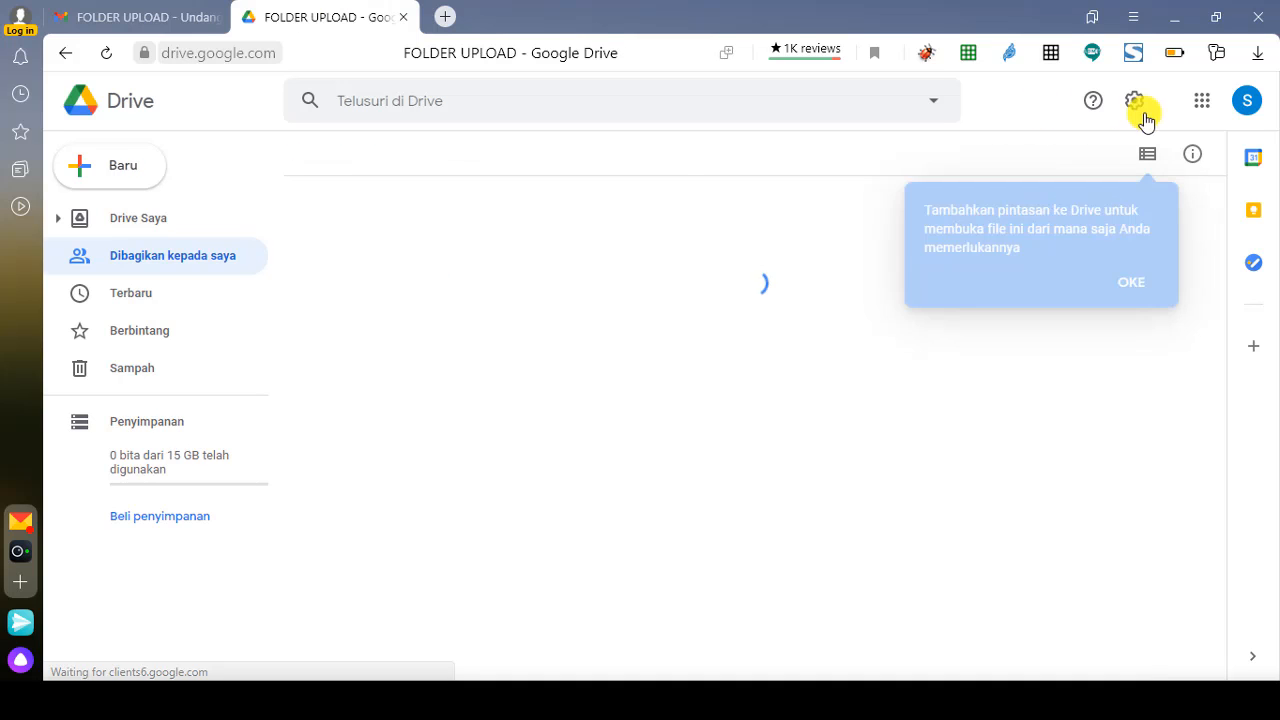
left_click(1147, 153)
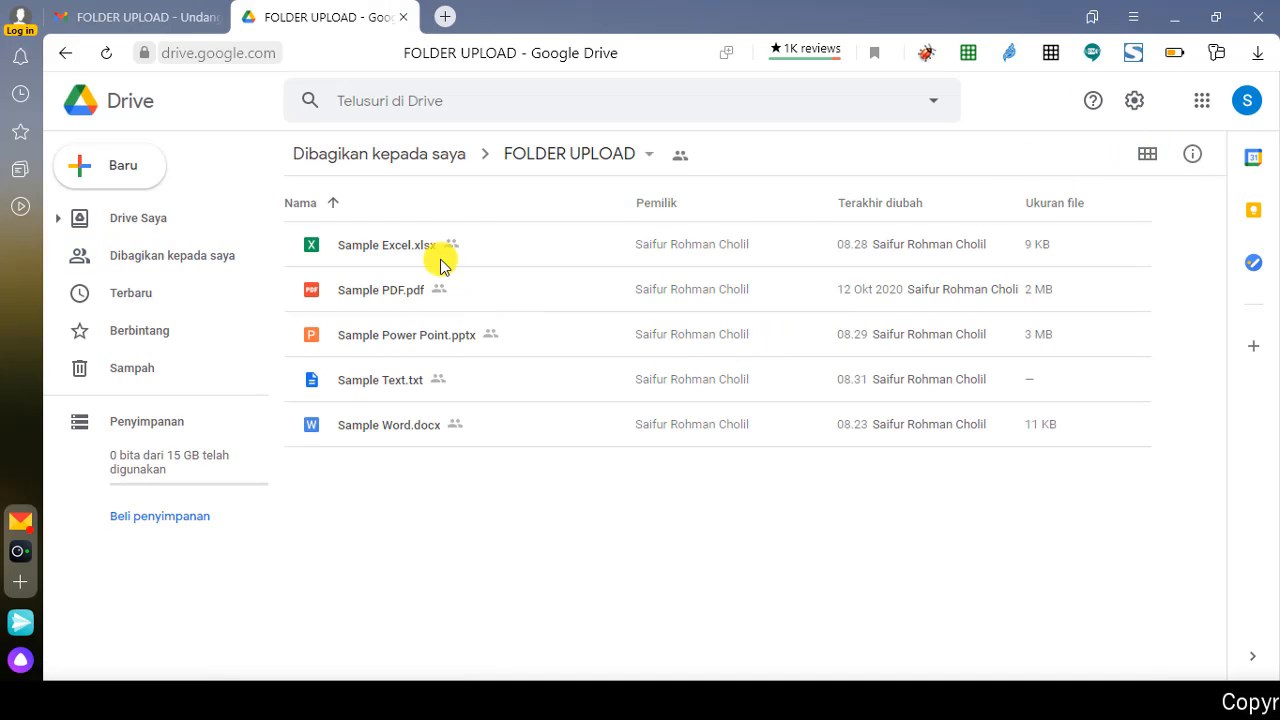
double_click(379, 250)
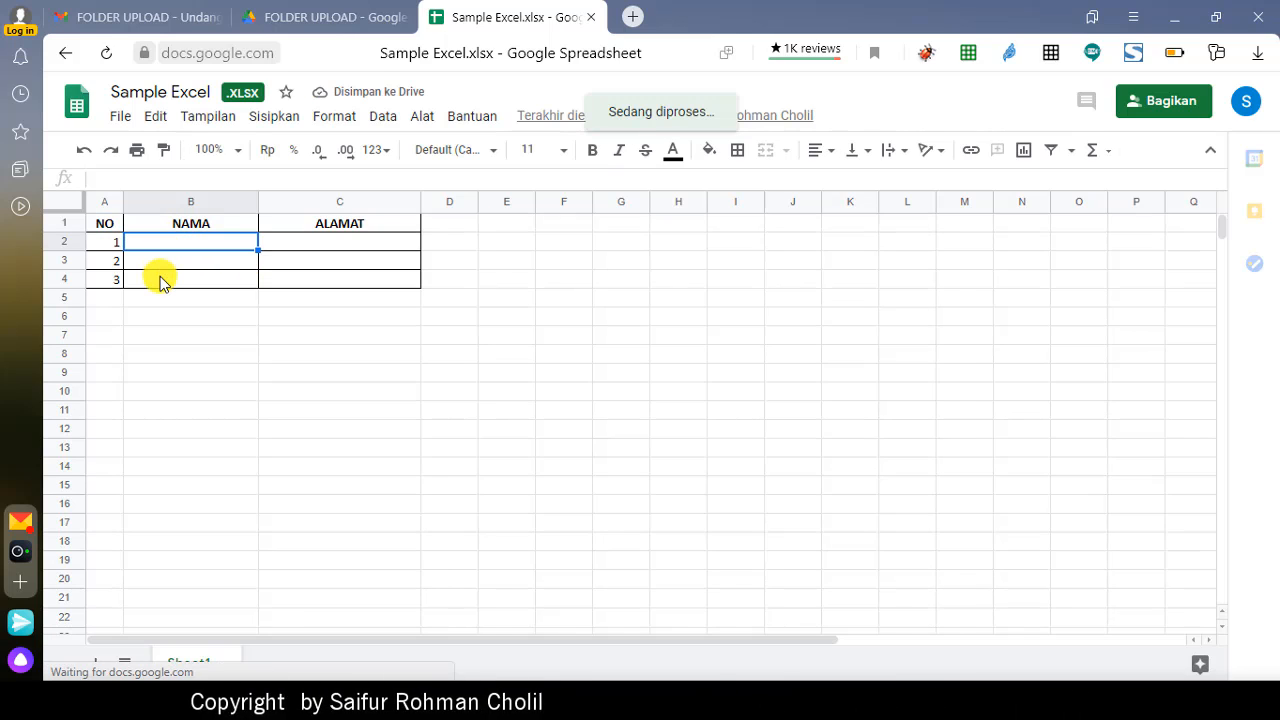
Step: Enter Andi in Jakarta and Budi in Semarang, dismissing the Office Editing welcome
type("A")
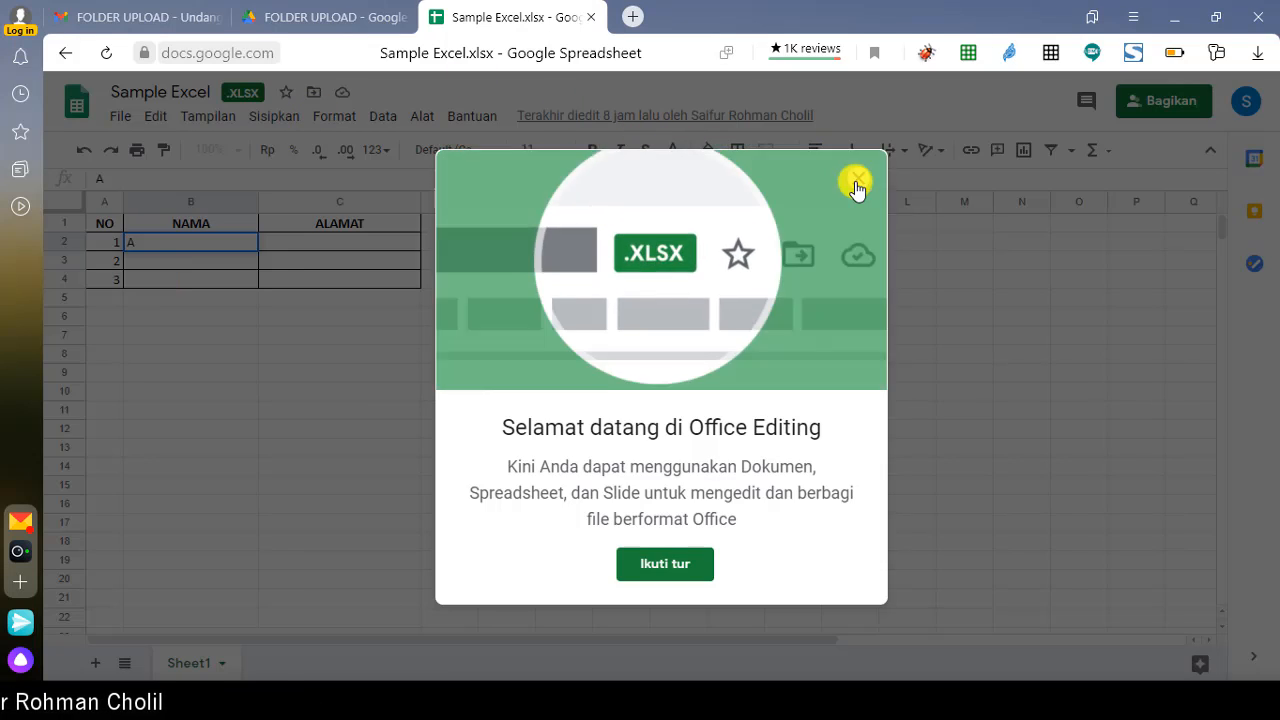
left_click(857, 183)
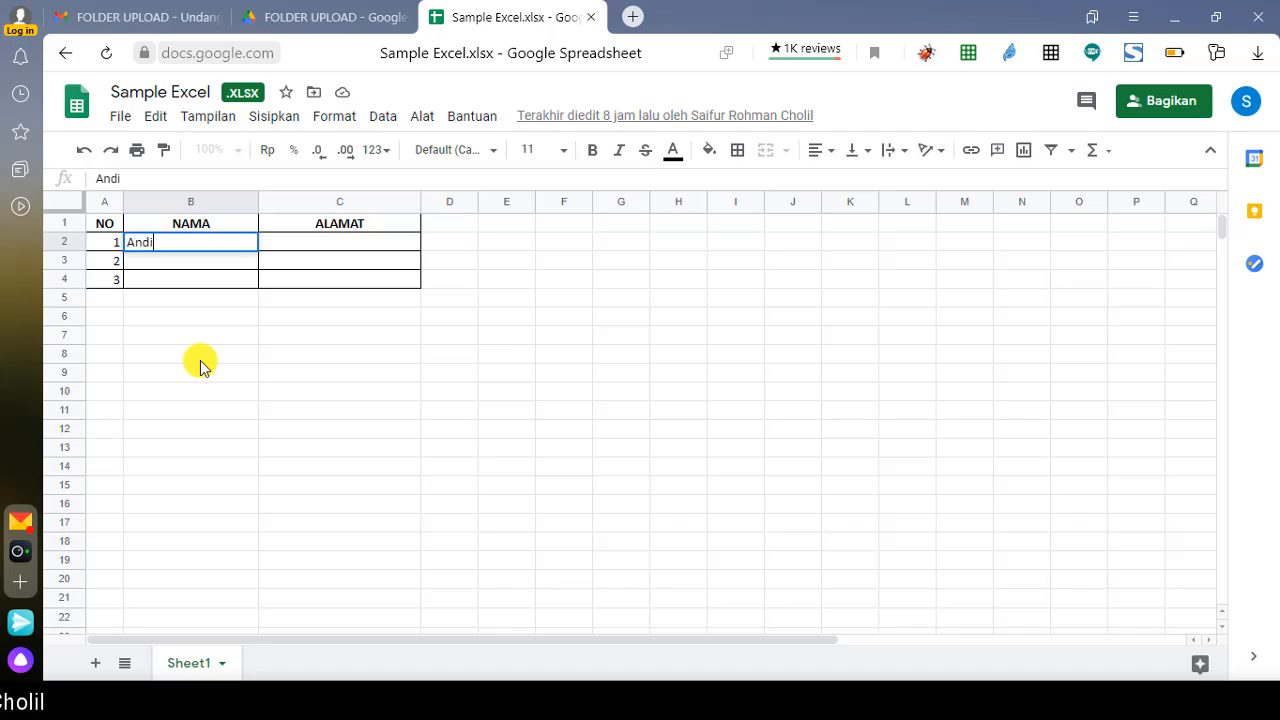
key("Tab")
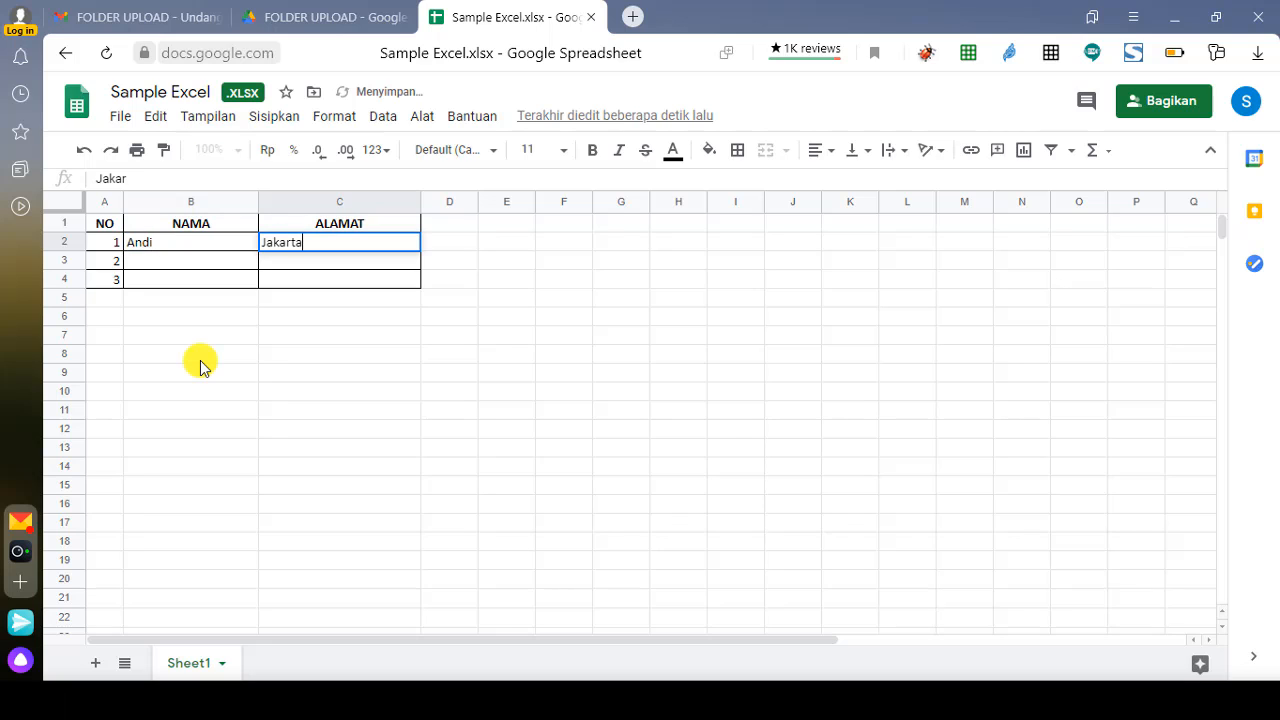
key("Return")
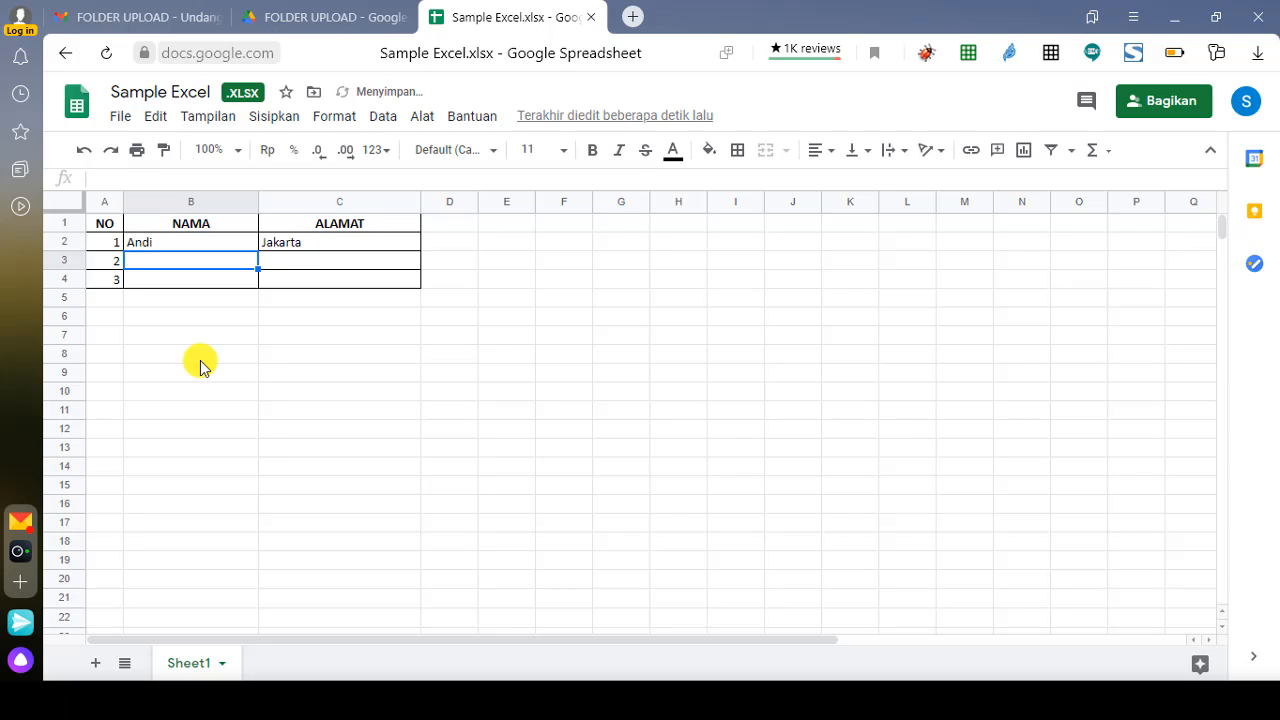
key("Tab")
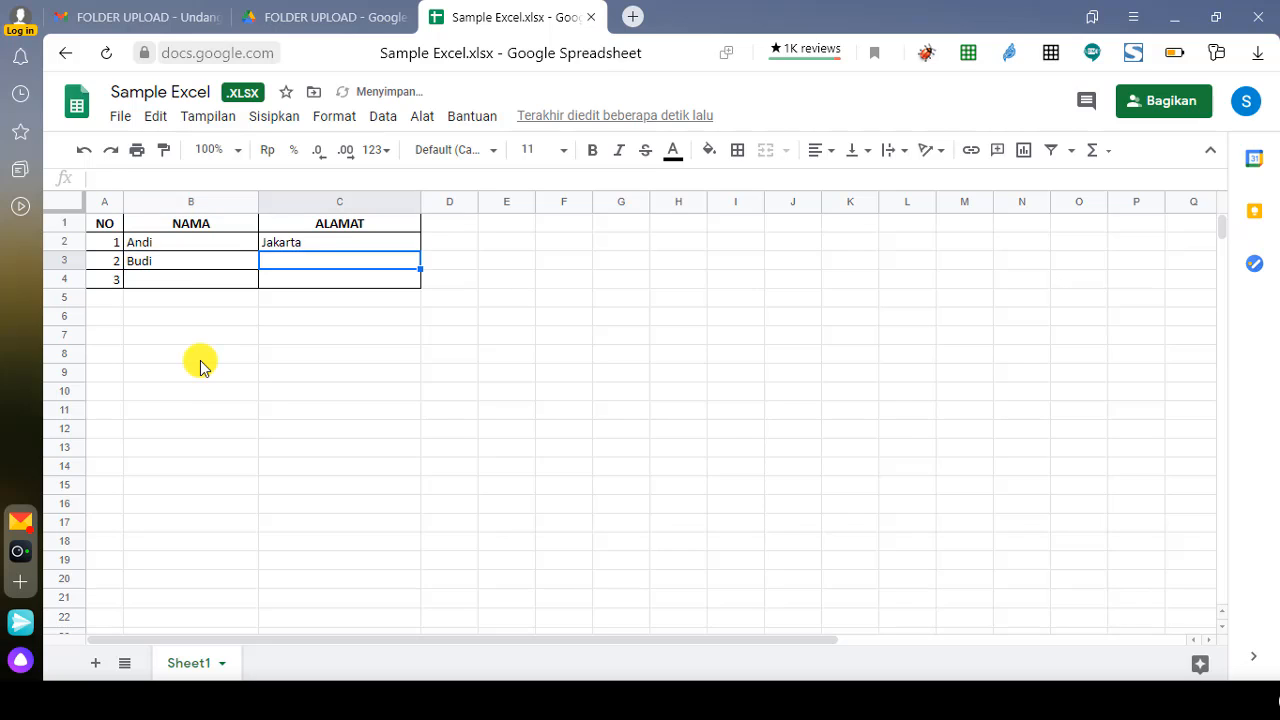
key("Return")
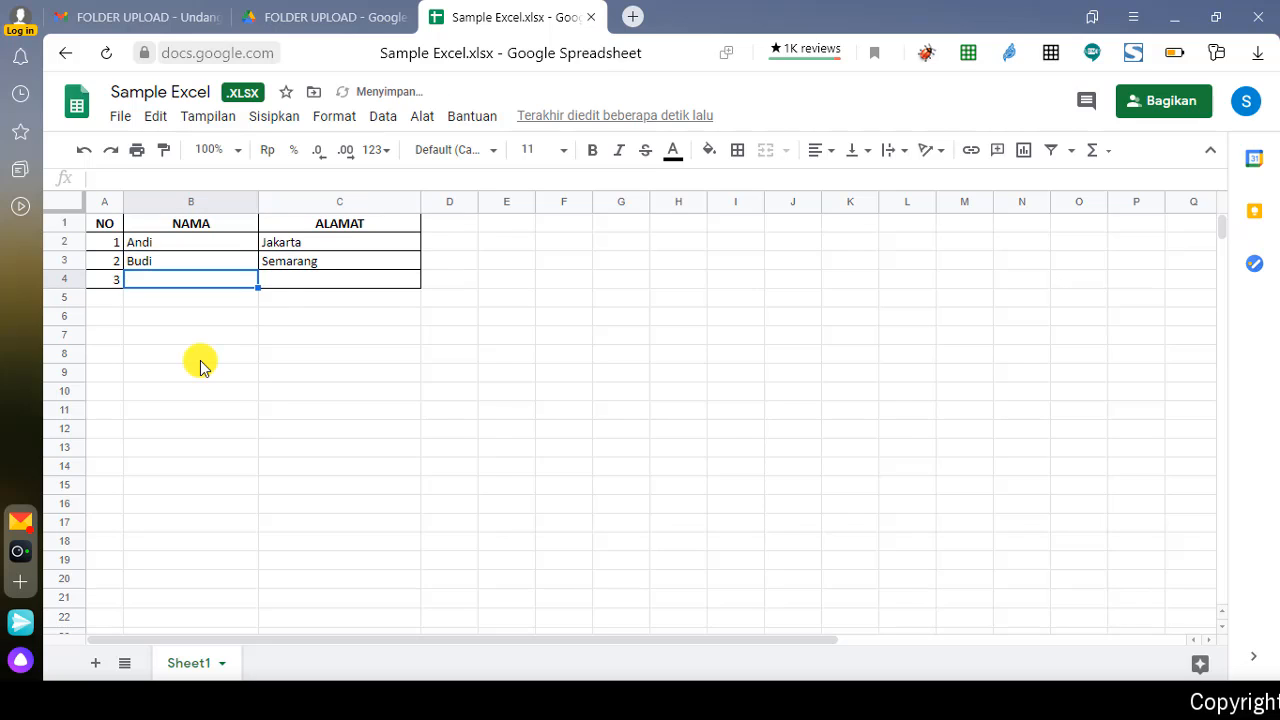
Step: Add Cika in Kudus as the third row and close the spreadsheet tab
type("Cika")
key("Tab")
type("Kudu")
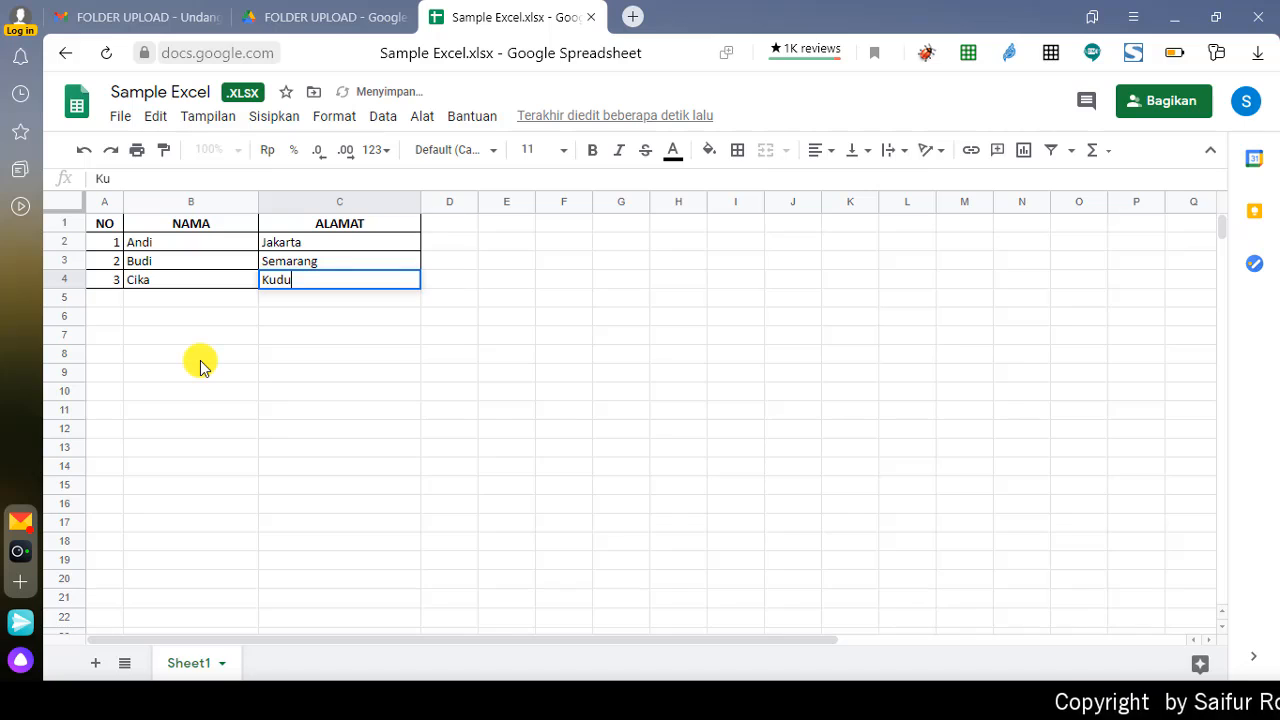
type("s")
key("Return")
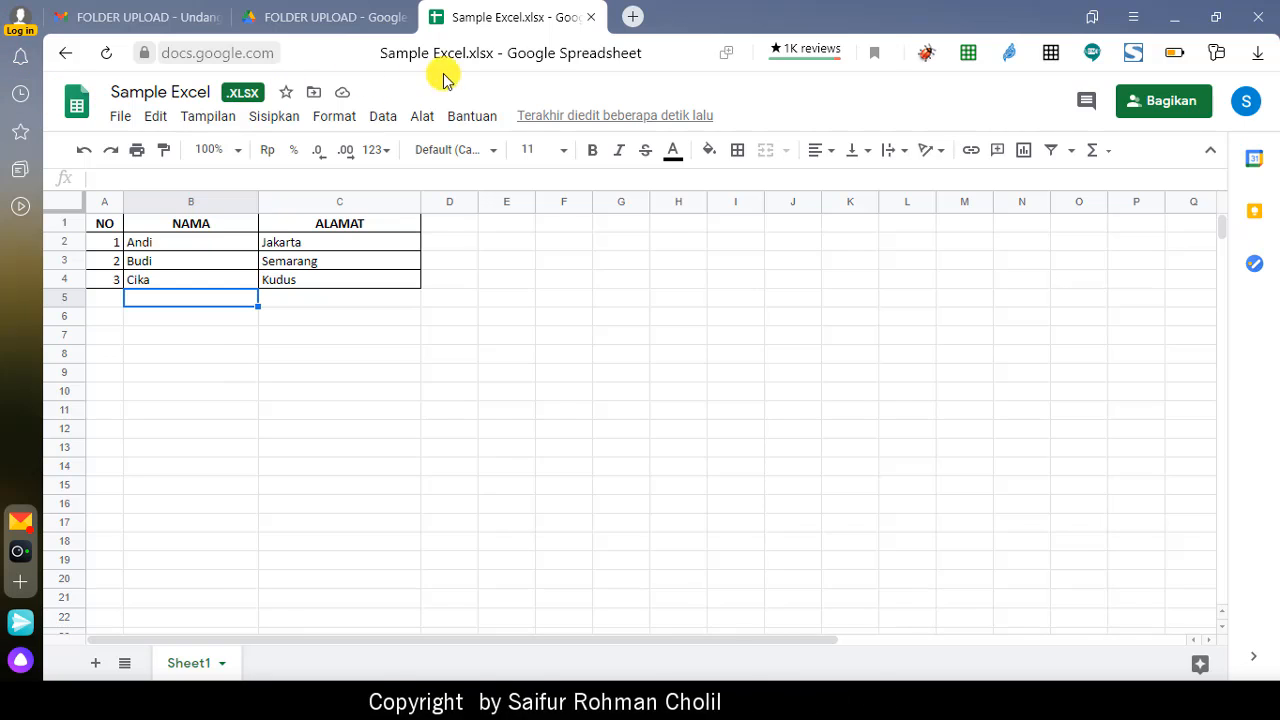
left_click(591, 18)
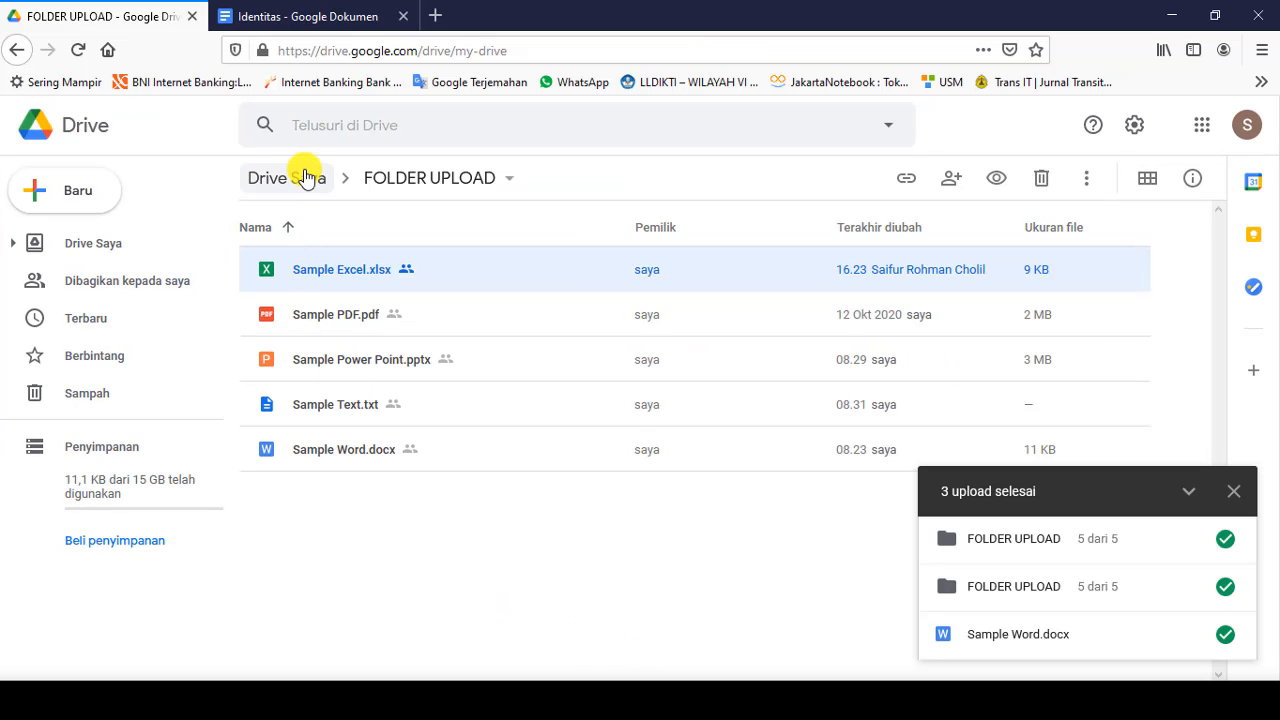
Step: Go from My Drive into FOLDER UPLOAD and open Sample Excel.xlsx in Google Sheets
left_click(305, 178)
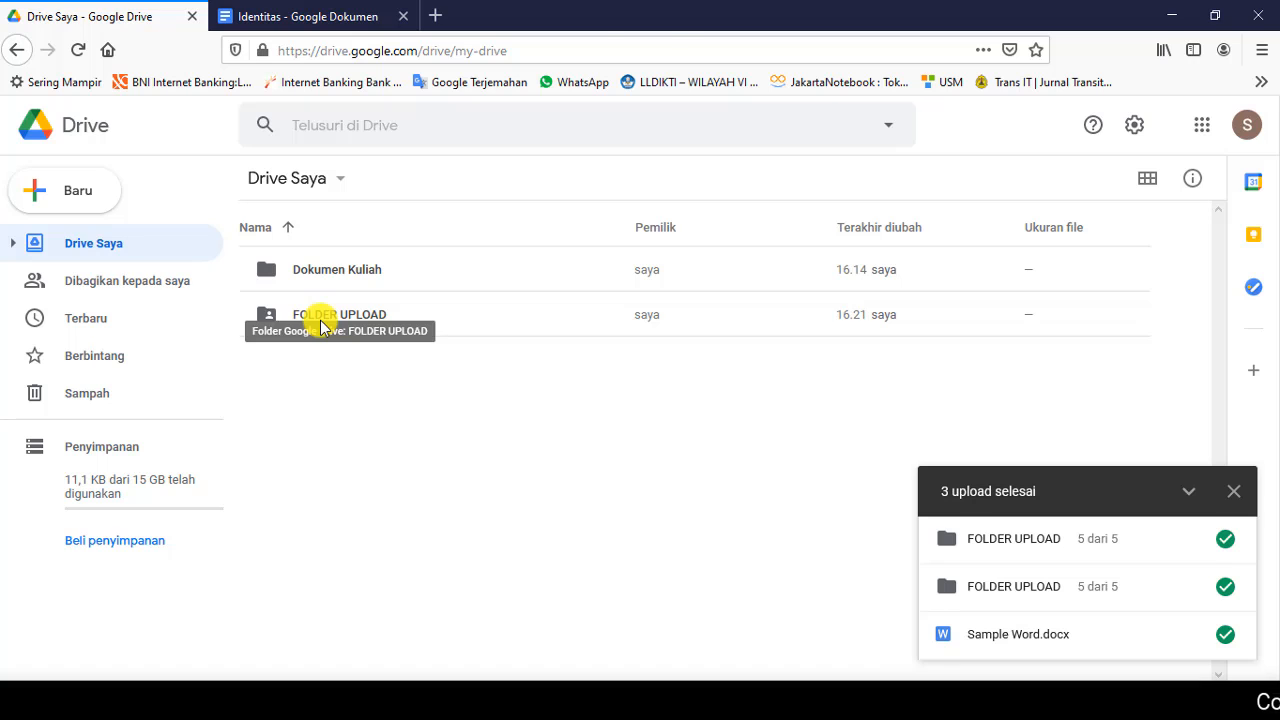
double_click(322, 322)
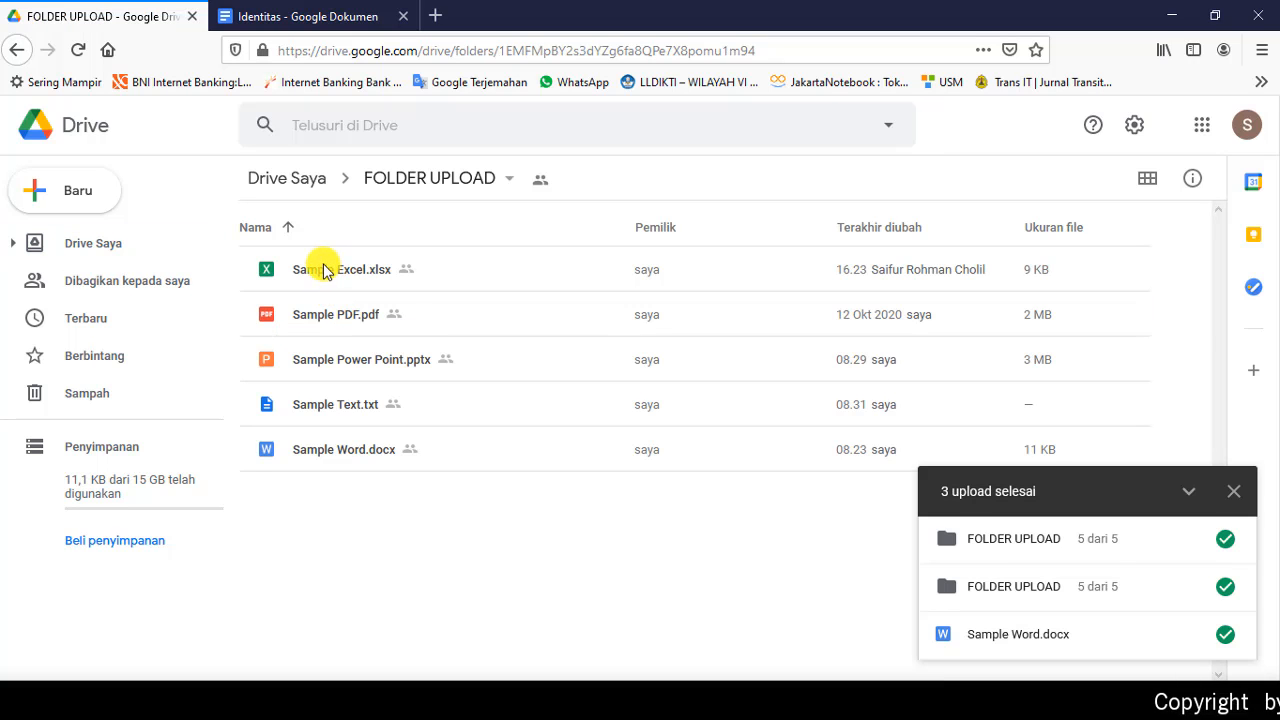
double_click(313, 270)
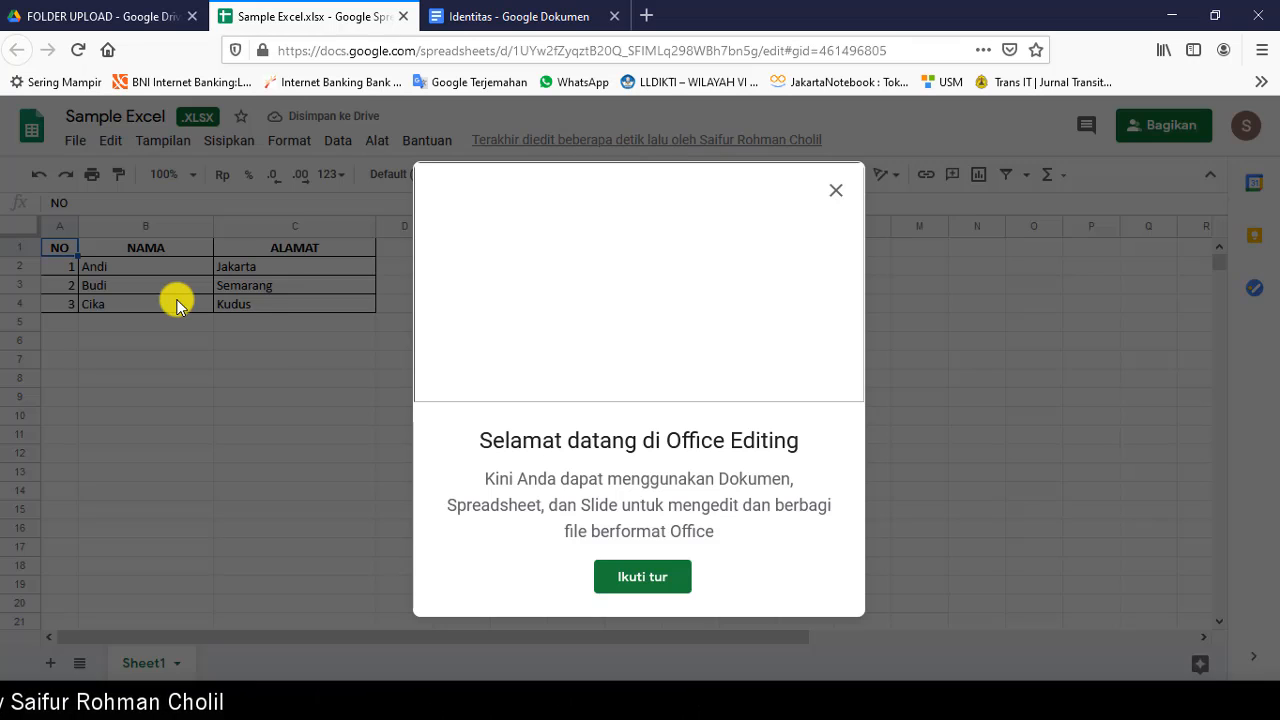
Step: Confirm the Andi, Budi, Cika rows, then select Sample PDF.pdf in FOLDER UPLOAD
left_click(834, 193)
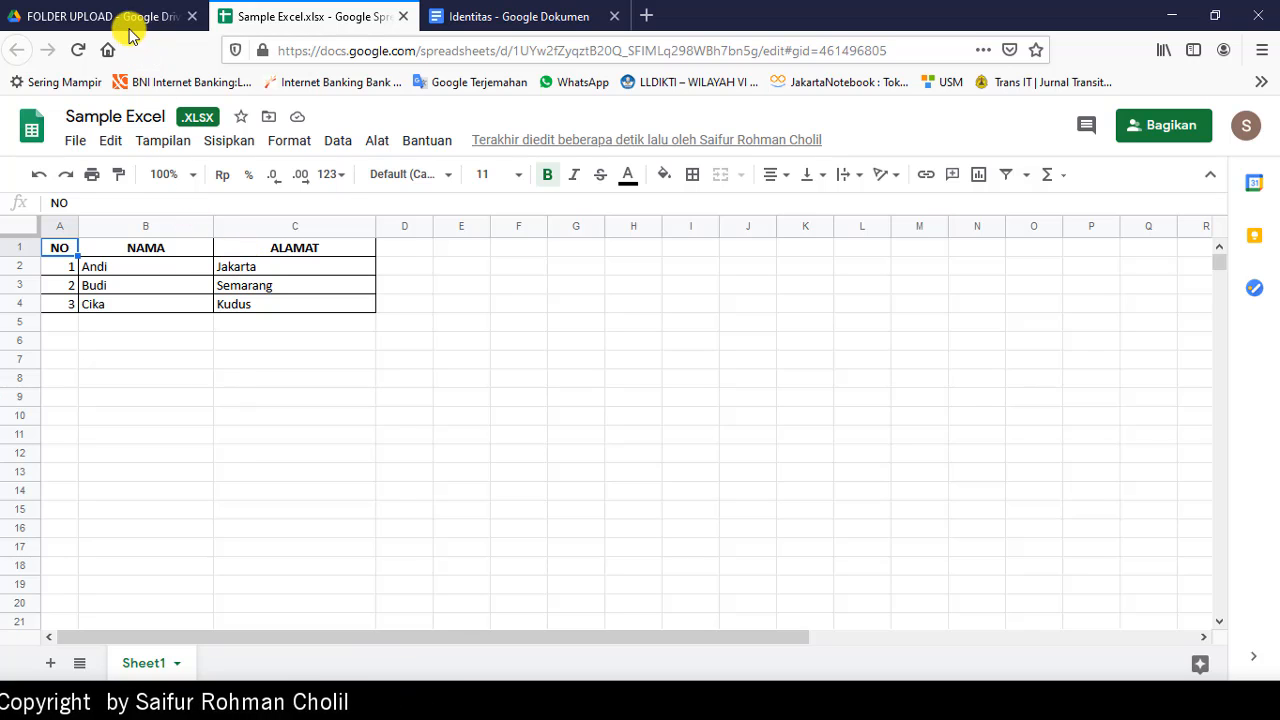
left_click(105, 10)
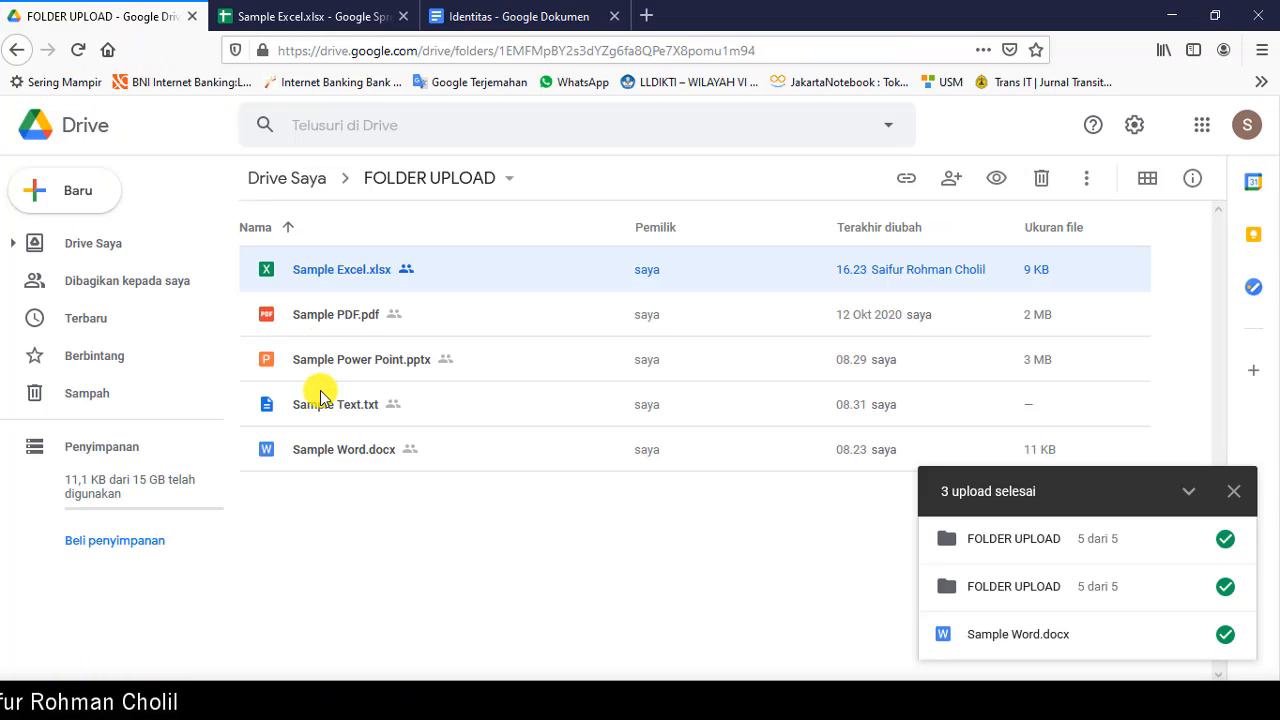
left_click(309, 320)
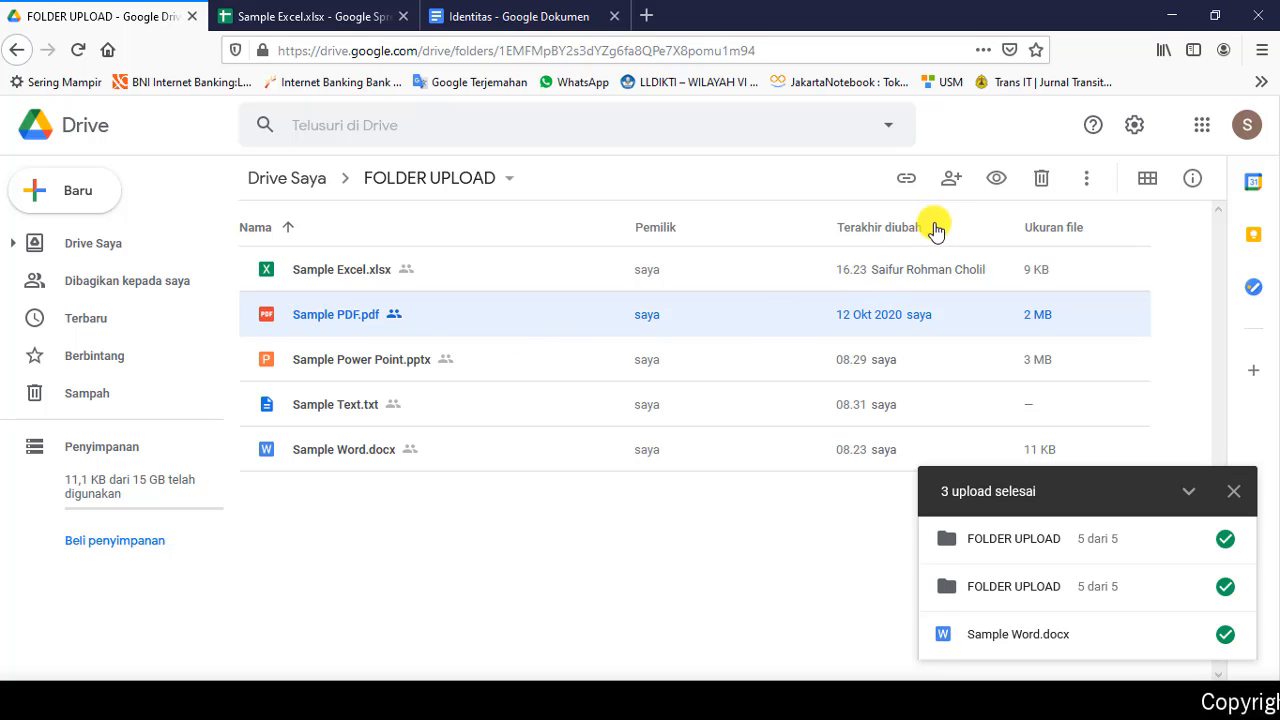
Step: Set Sample PDF.pdf's link to 'Siapa saja yang memiliki link' viewing and copy the link
left_click(908, 182)
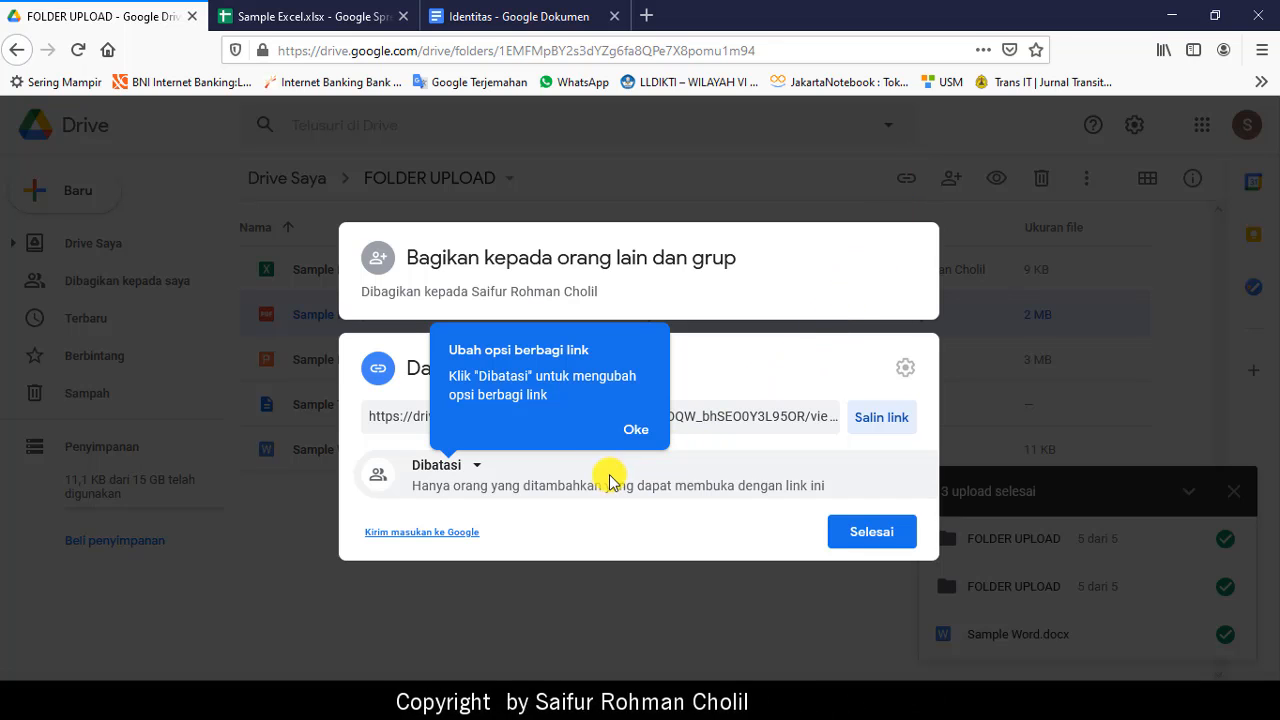
left_click(630, 440)
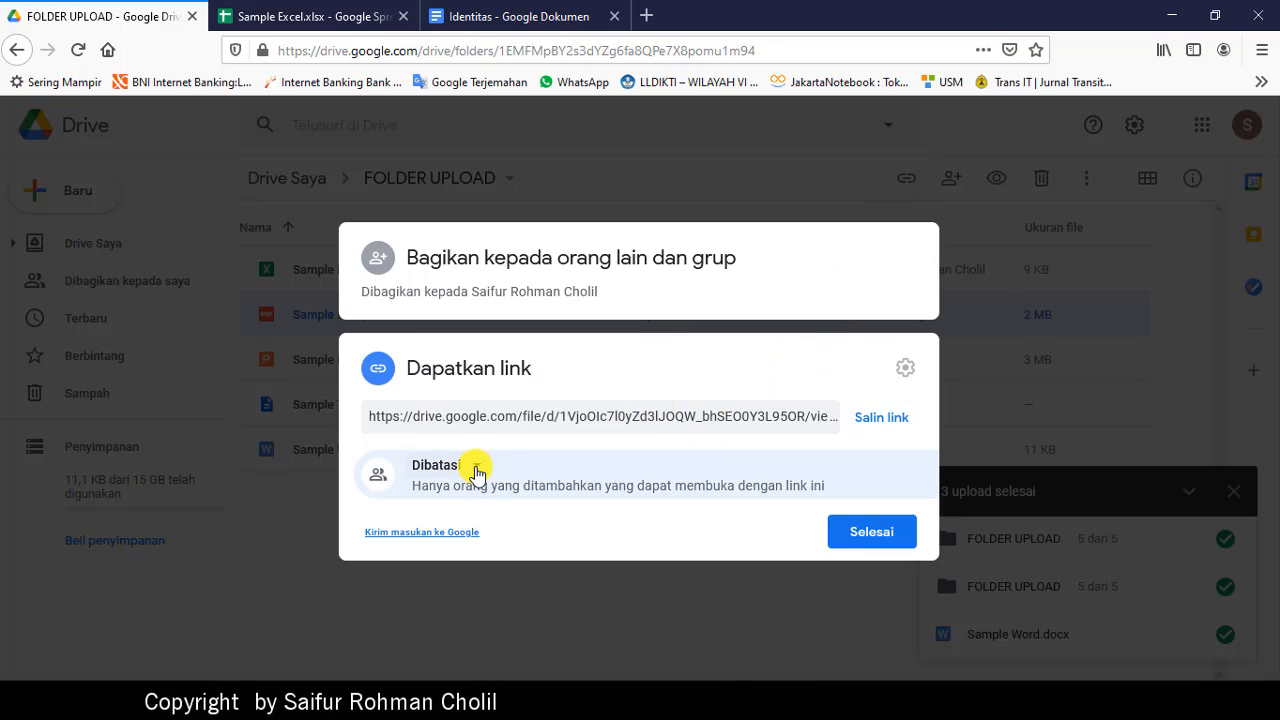
left_click(476, 468)
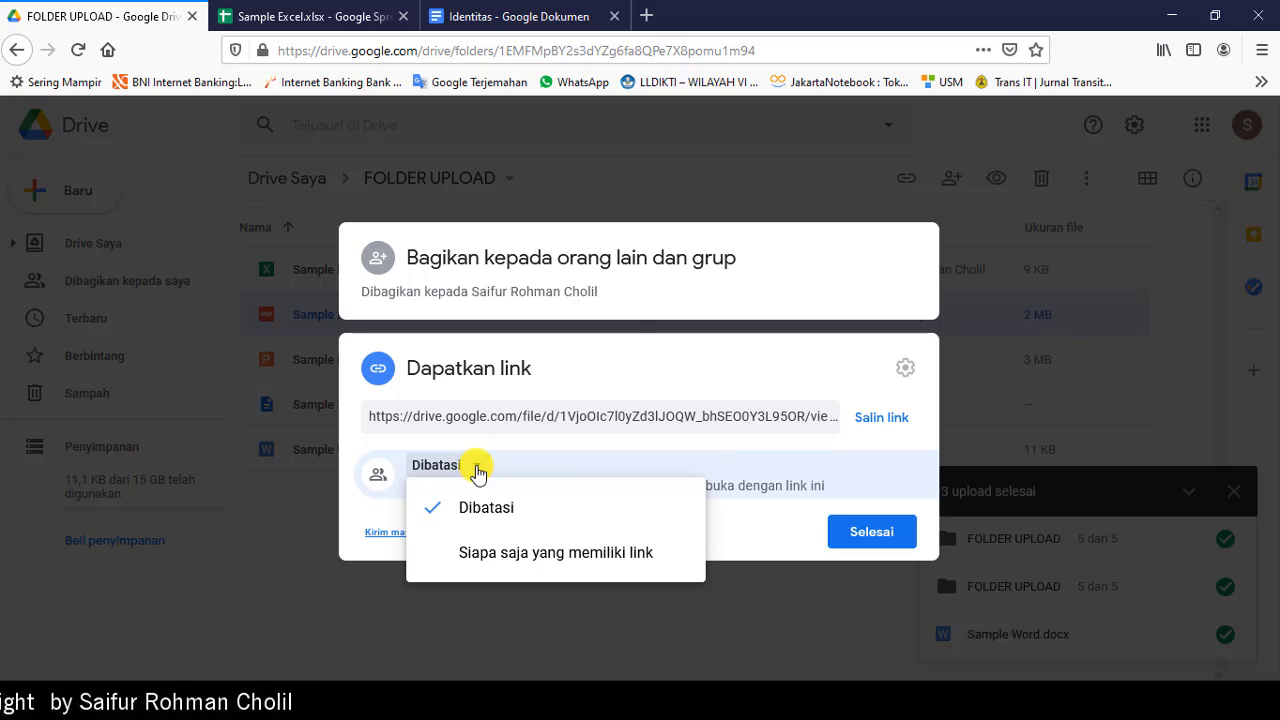
left_click(487, 556)
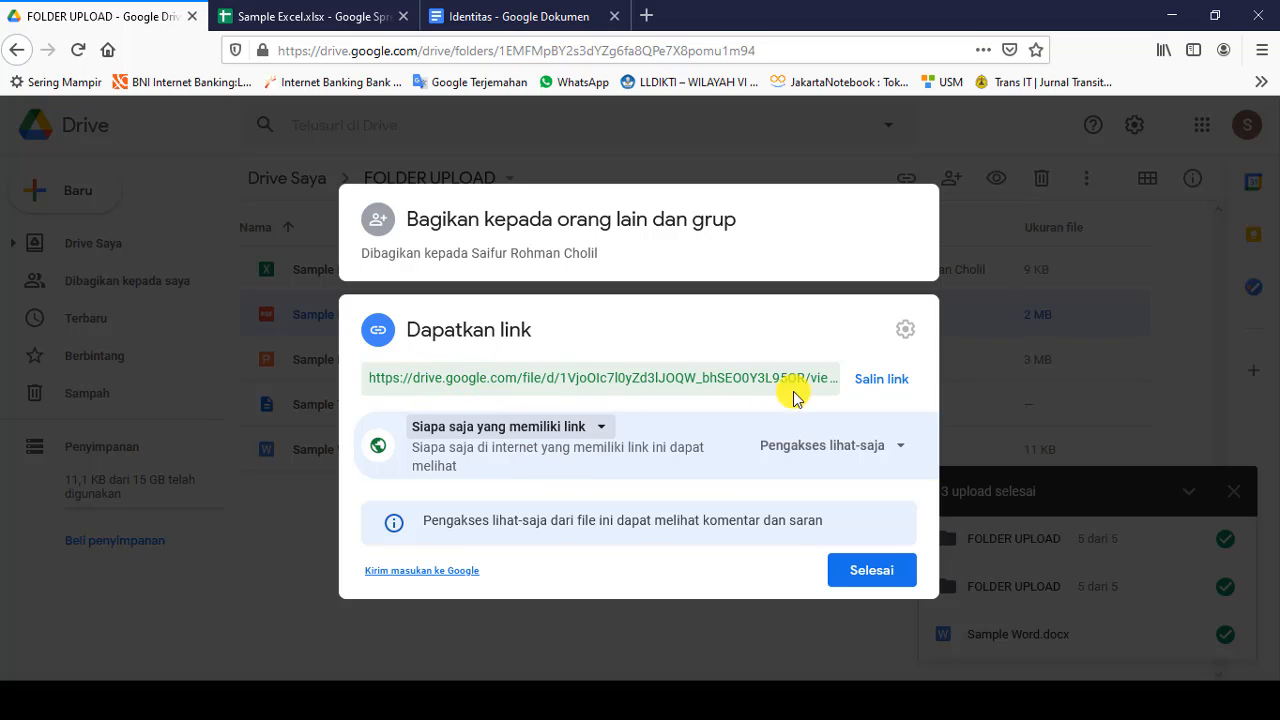
left_click(873, 388)
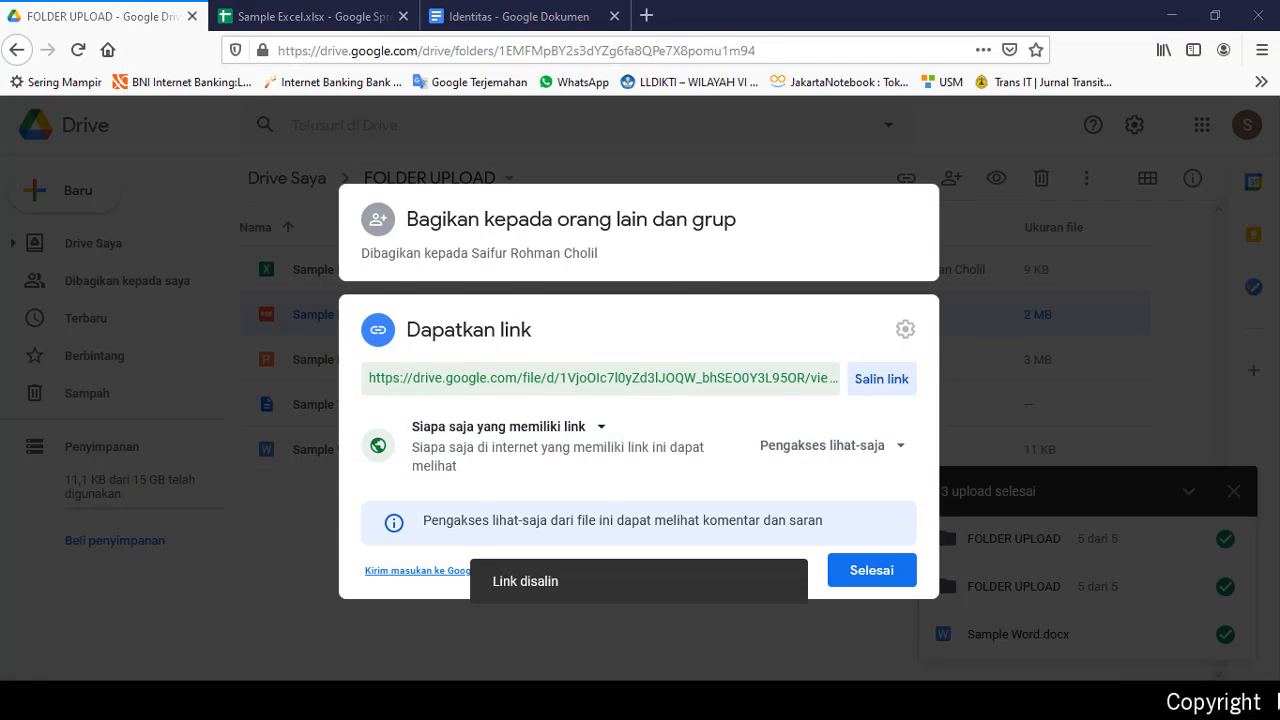
left_click(640, 701)
Step: Paste the PDF's Drive sharing link on a new line below drive.google.com
key("Return")
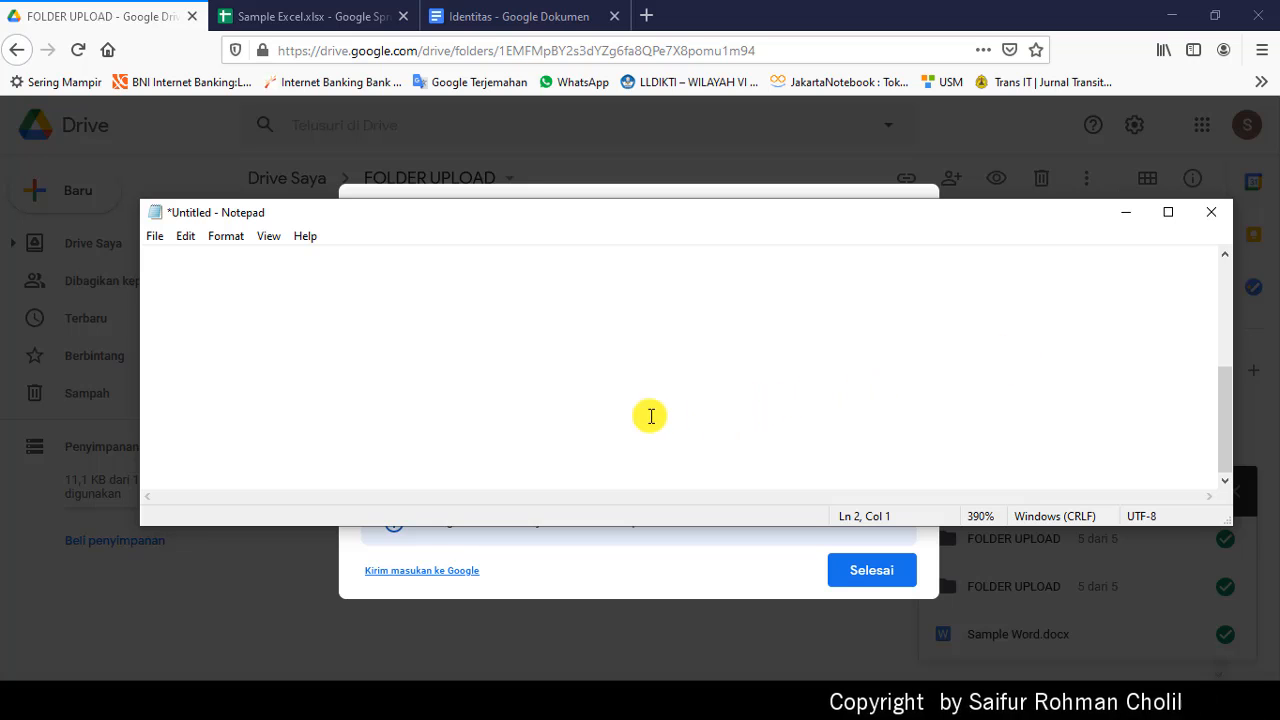
scroll(614, 406, "down", 5)
key("ctrl+v")
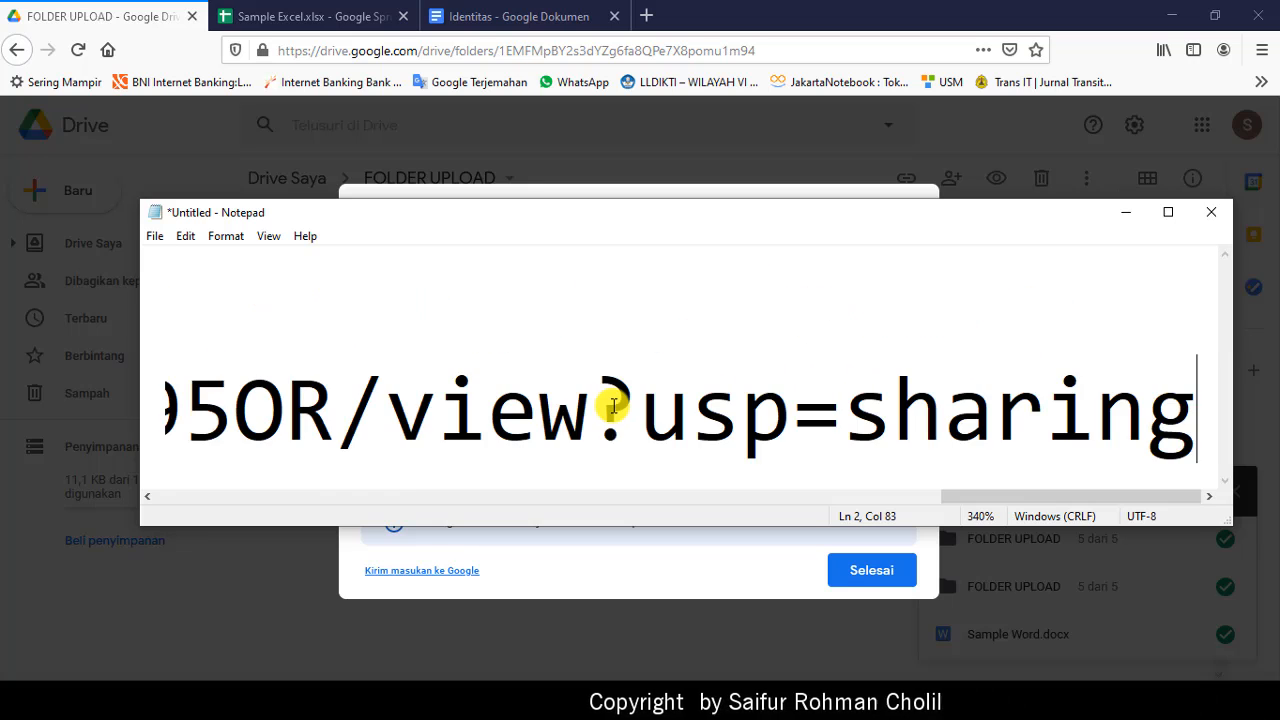
scroll(614, 406, "down", 12)
scroll(622, 411, "down", 16)
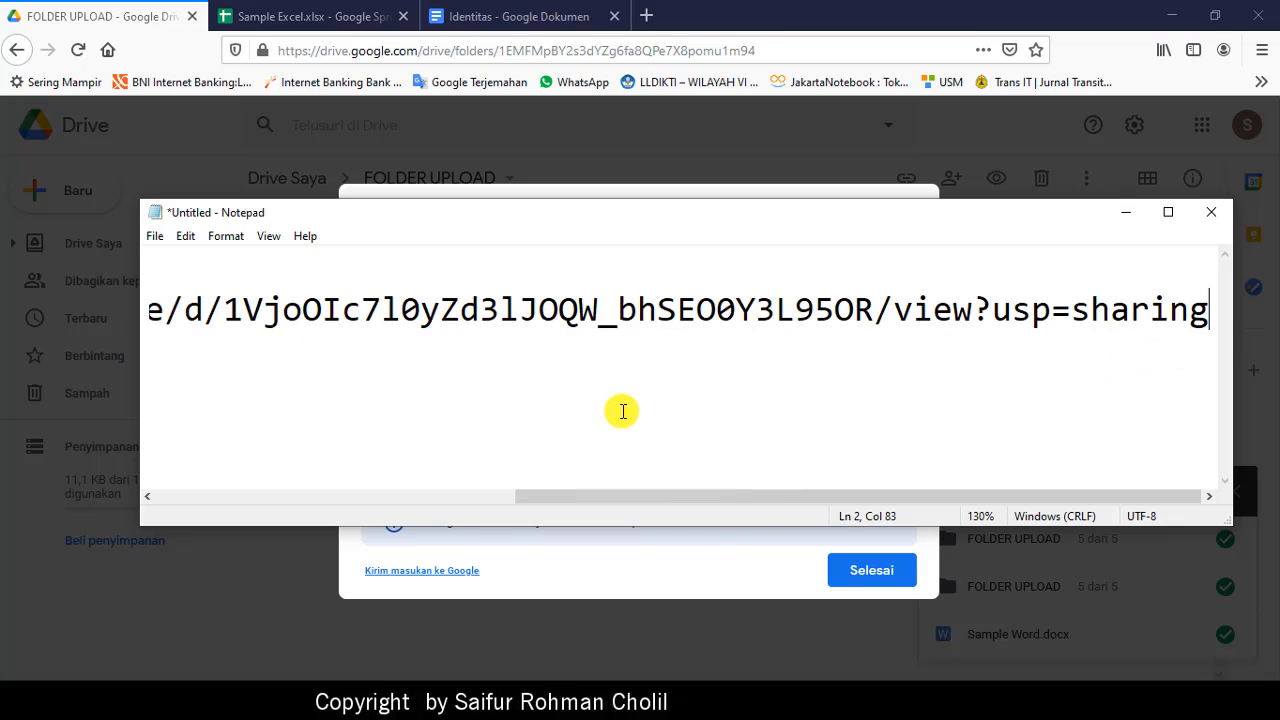
scroll(622, 411, "up", 1)
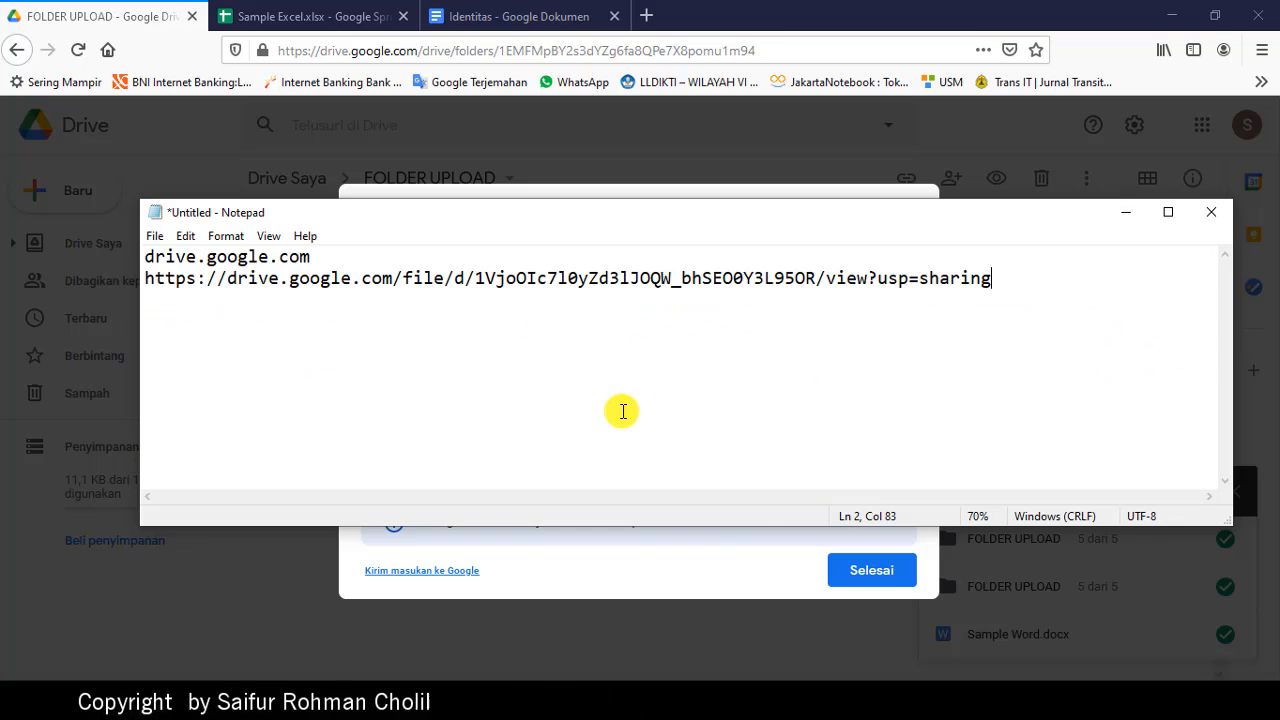
left_click_drag(149, 279, 1050, 276)
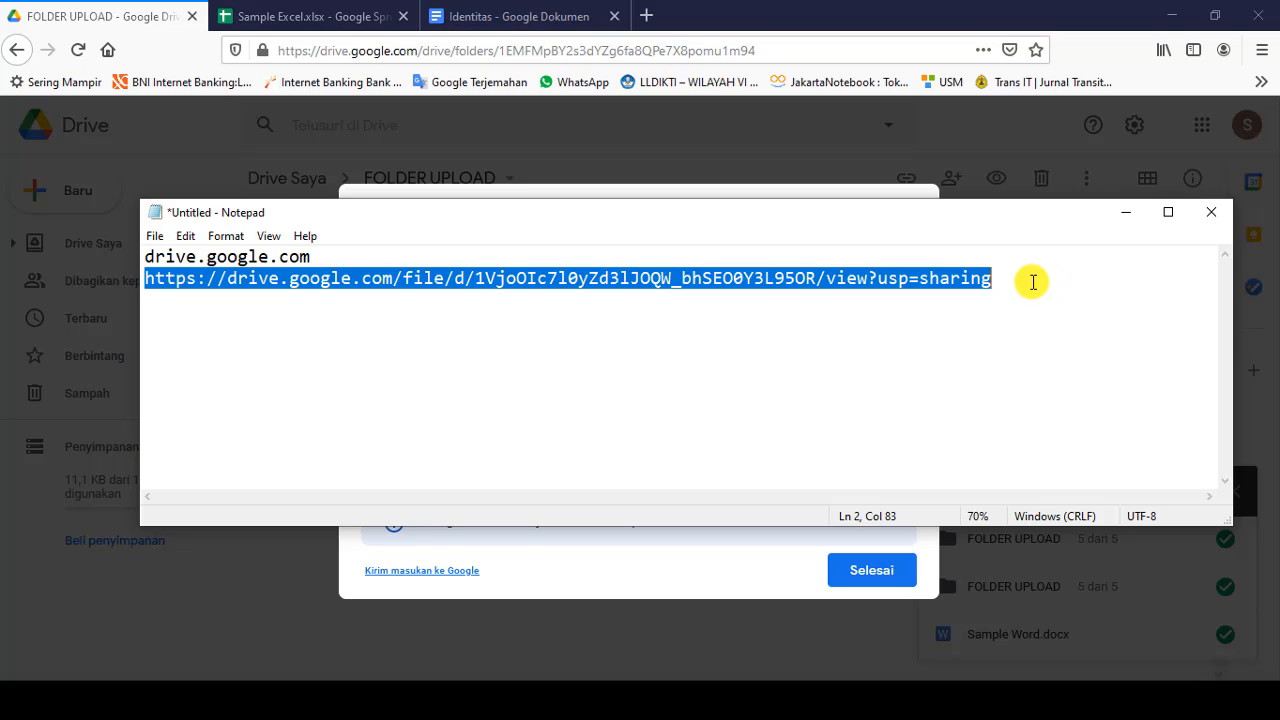
Step: Add 's.id / bit.ly' on line 3, reselect the link on line 2, then switch to the browser
left_click(1032, 282)
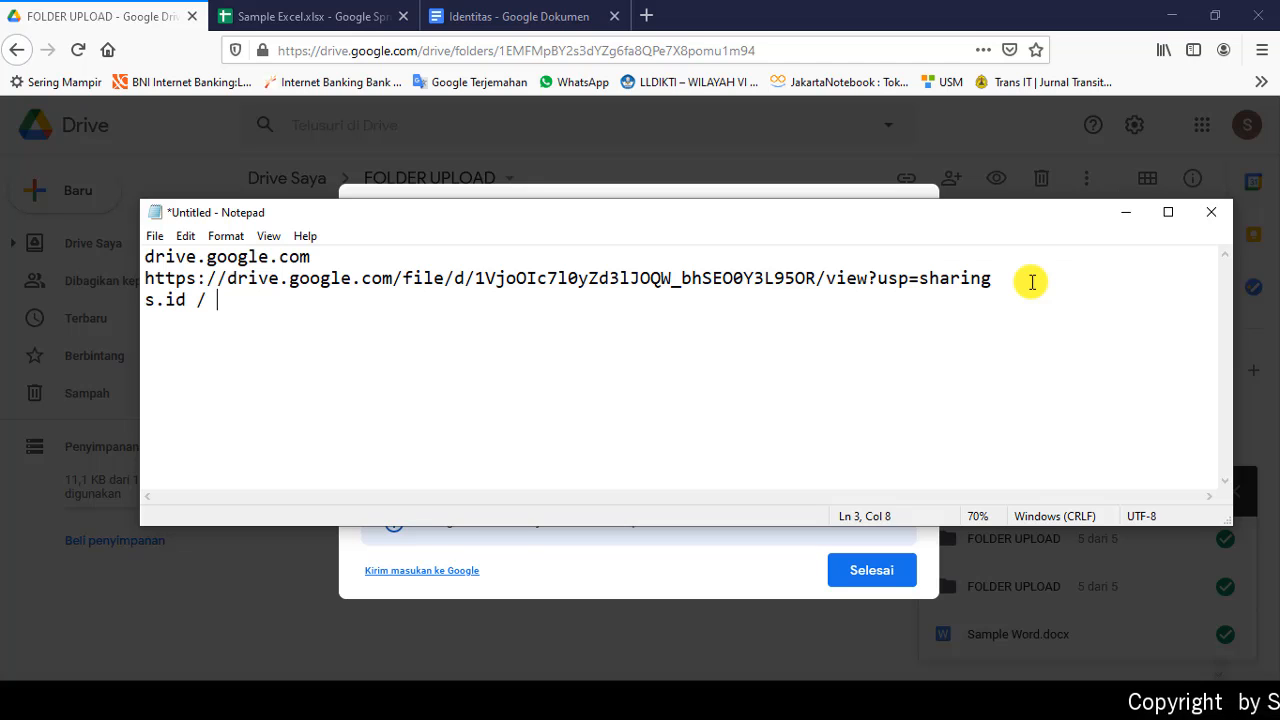
type("s.id / bit.")
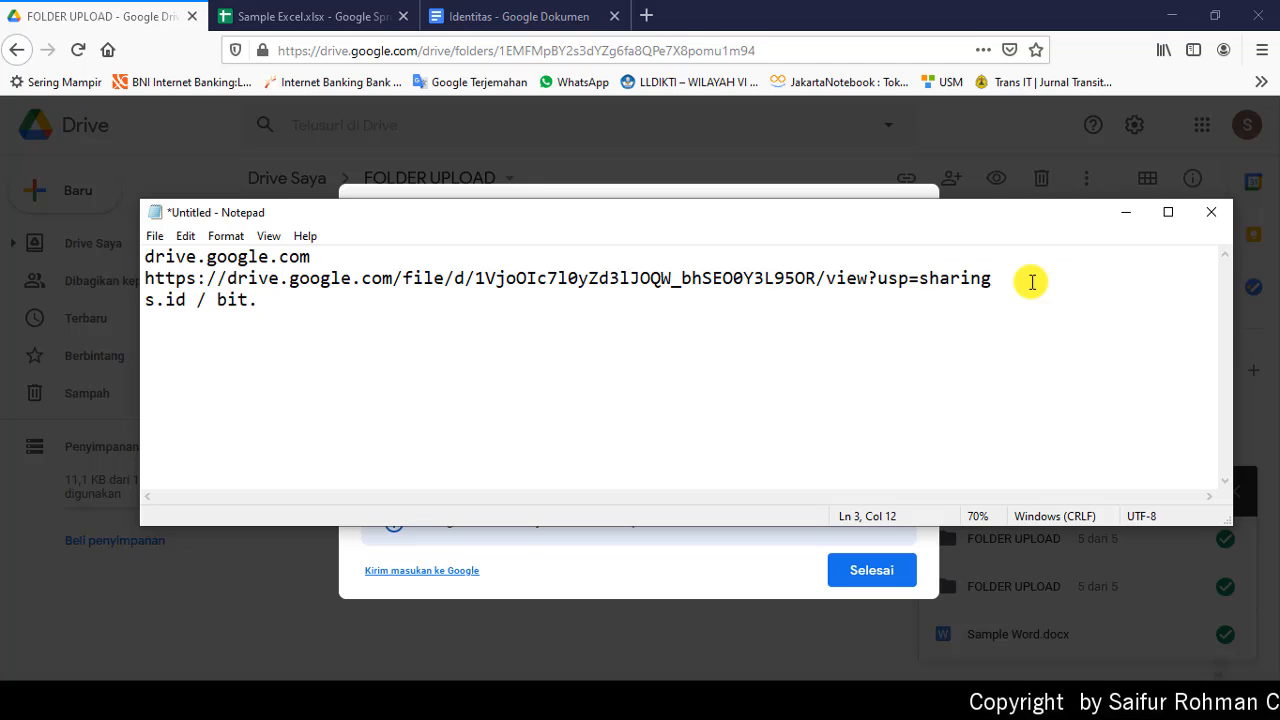
type("ly")
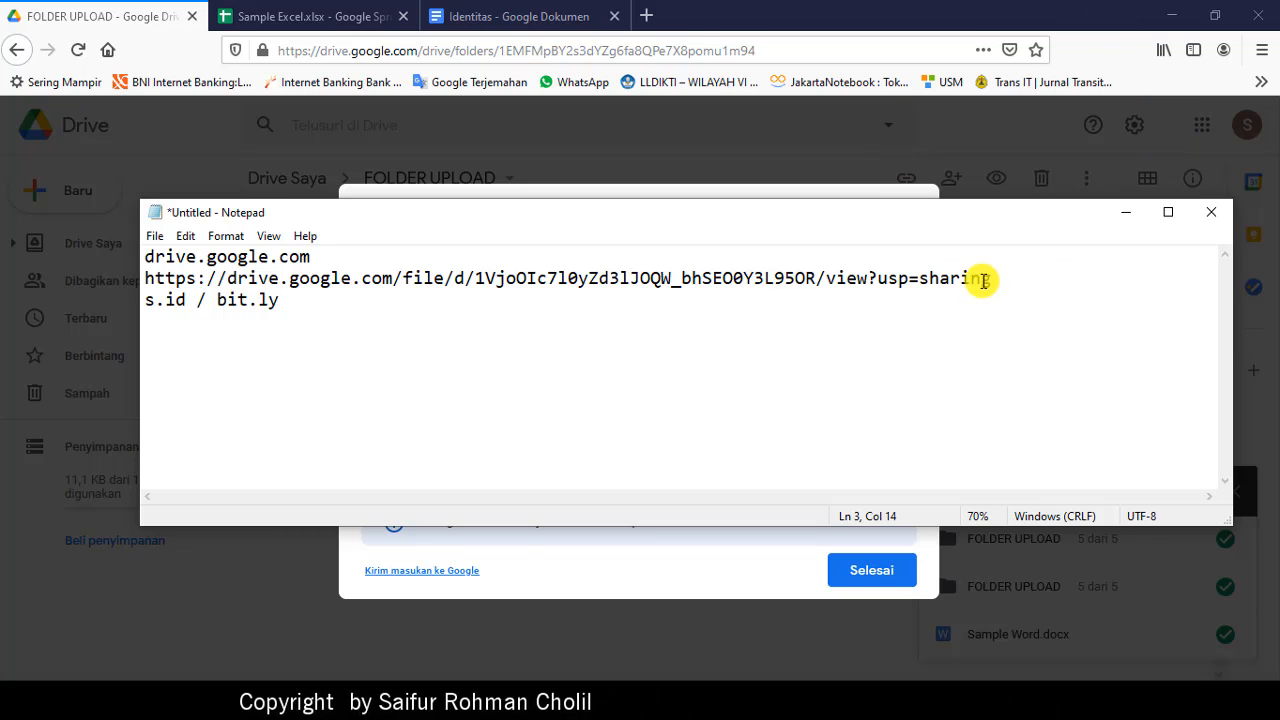
left_click_drag(1003, 277, 126, 275)
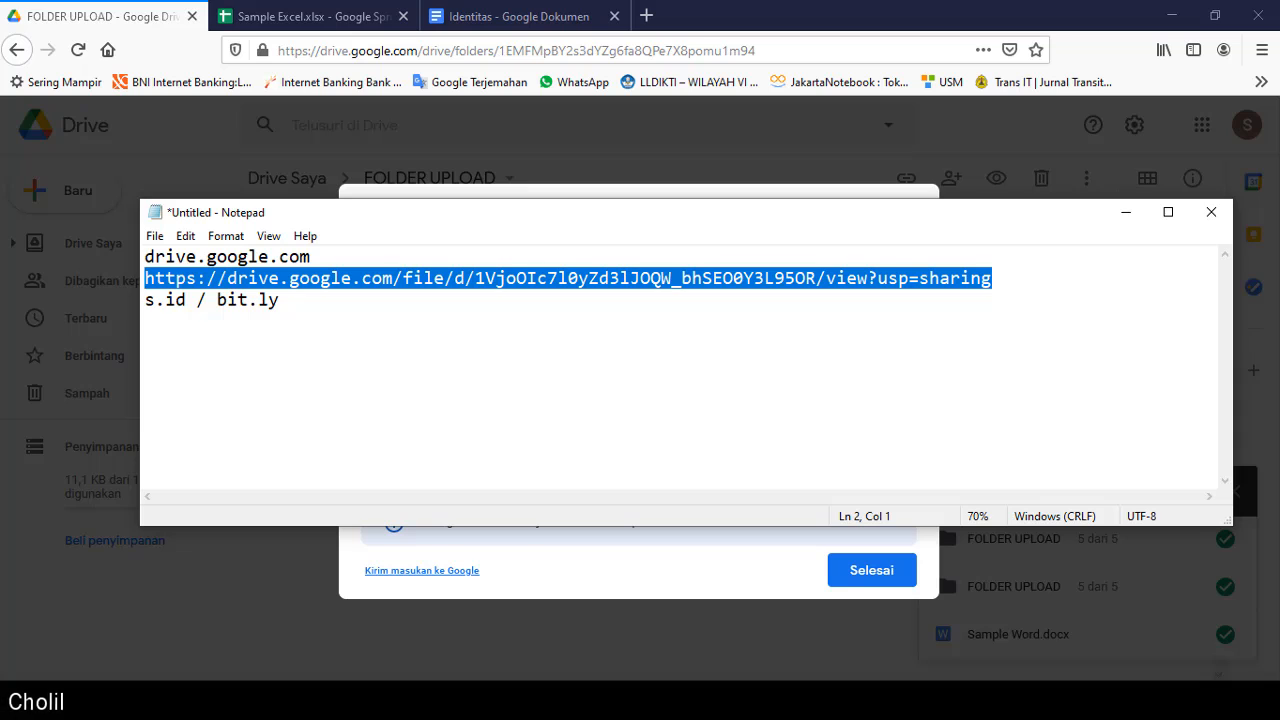
left_click(714, 700)
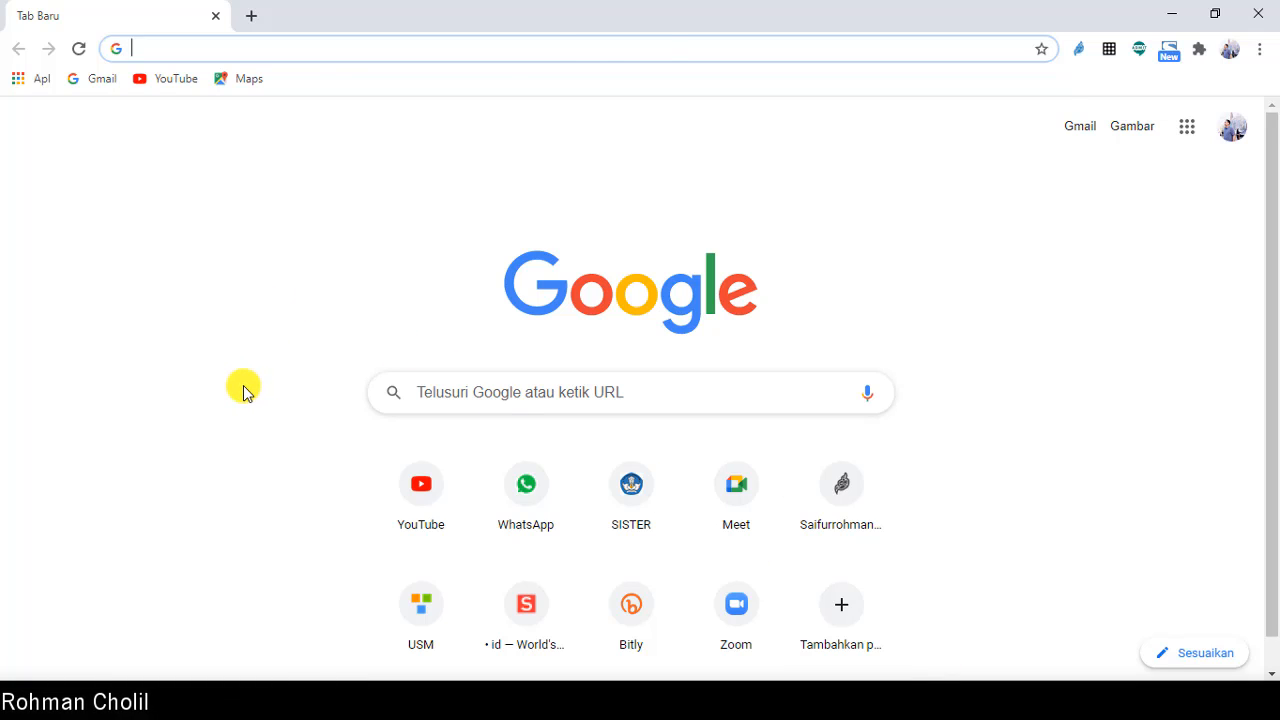
Step: Paste the sharing link into Chrome's address bar and load the shared 28-page Sample PDF.pdf
key("Return")
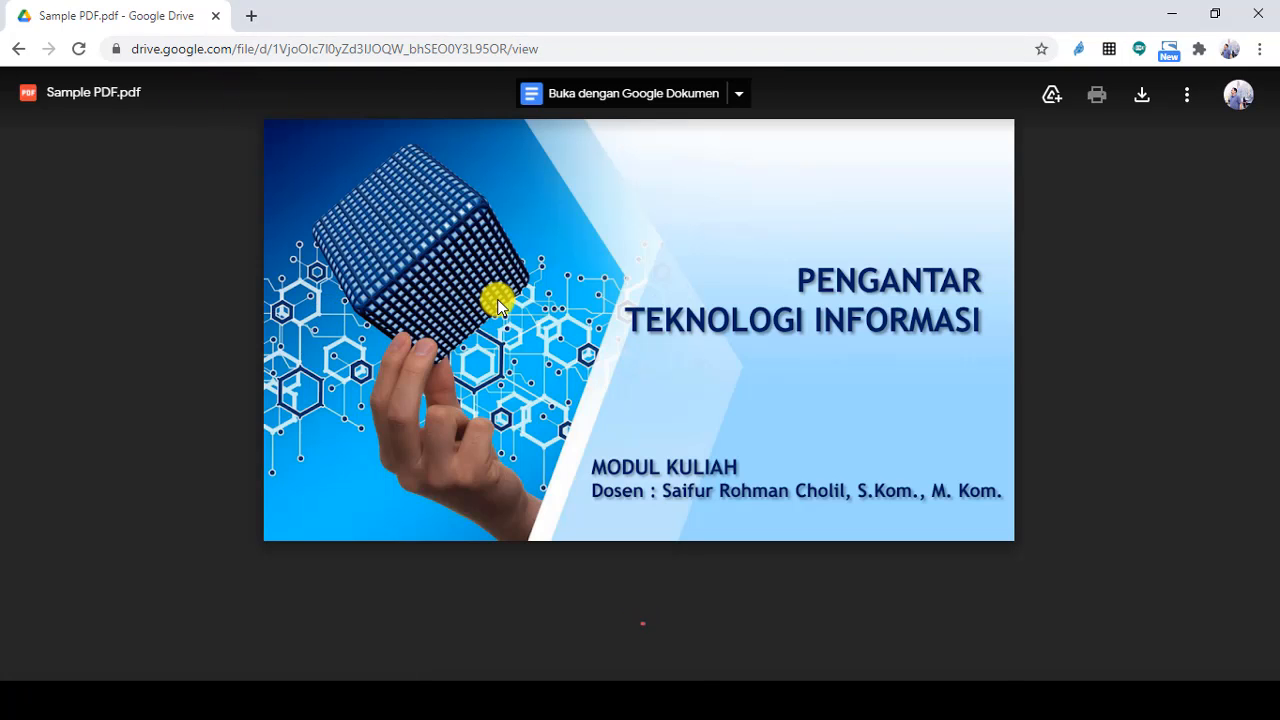
scroll(505, 325, "down", 5)
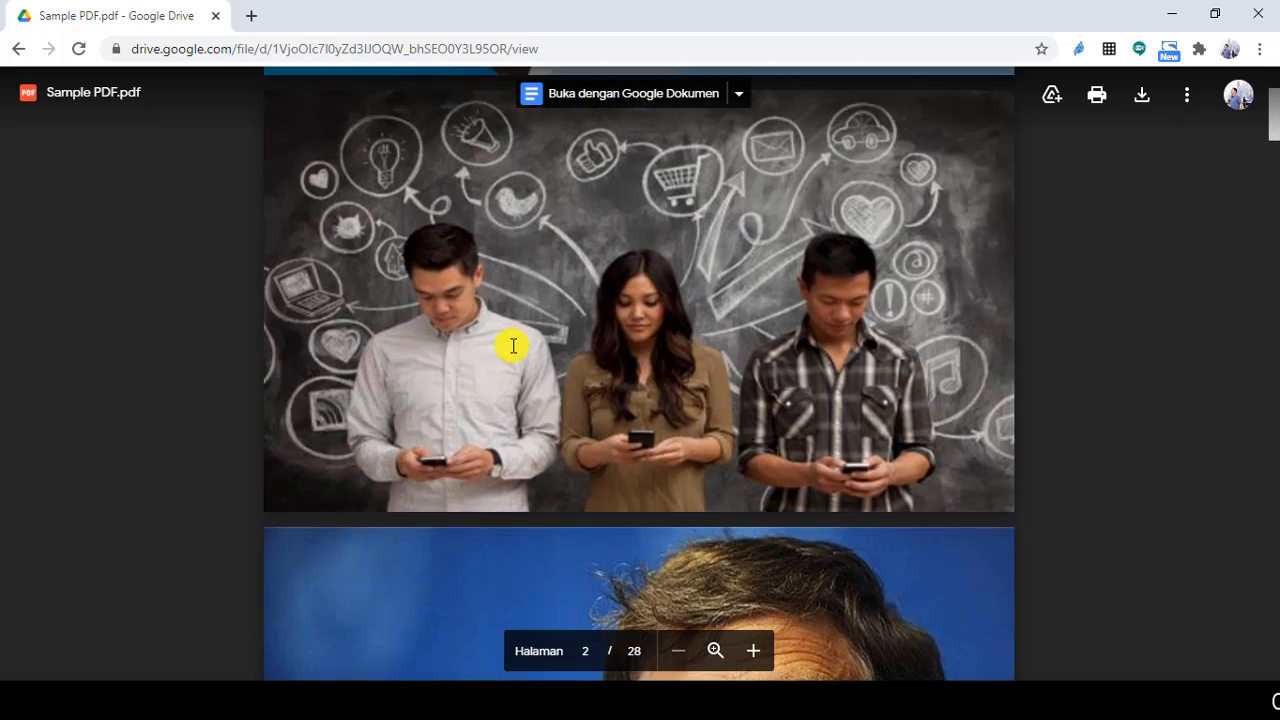
scroll(511, 346, "down", 3)
scroll(510, 341, "up", 7)
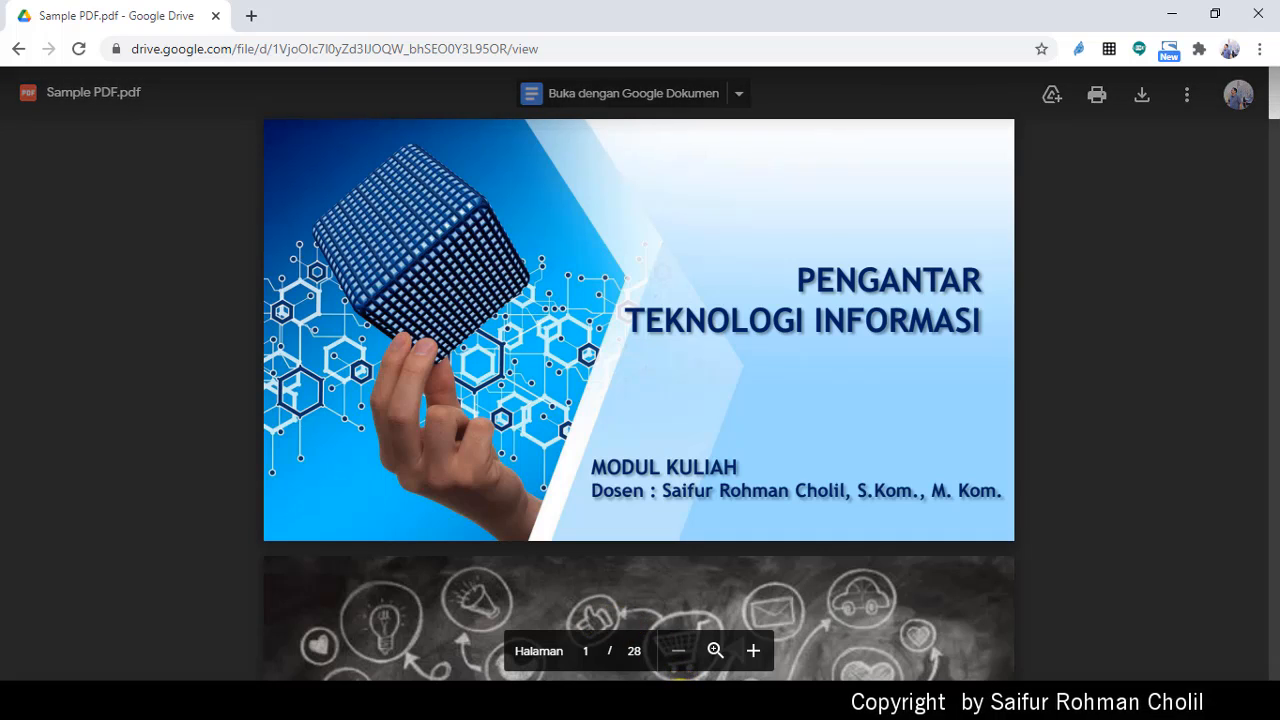
Step: Bring back the Firefox window showing the Sample PDF.pdf sharing dialog
mouse_move(666, 701)
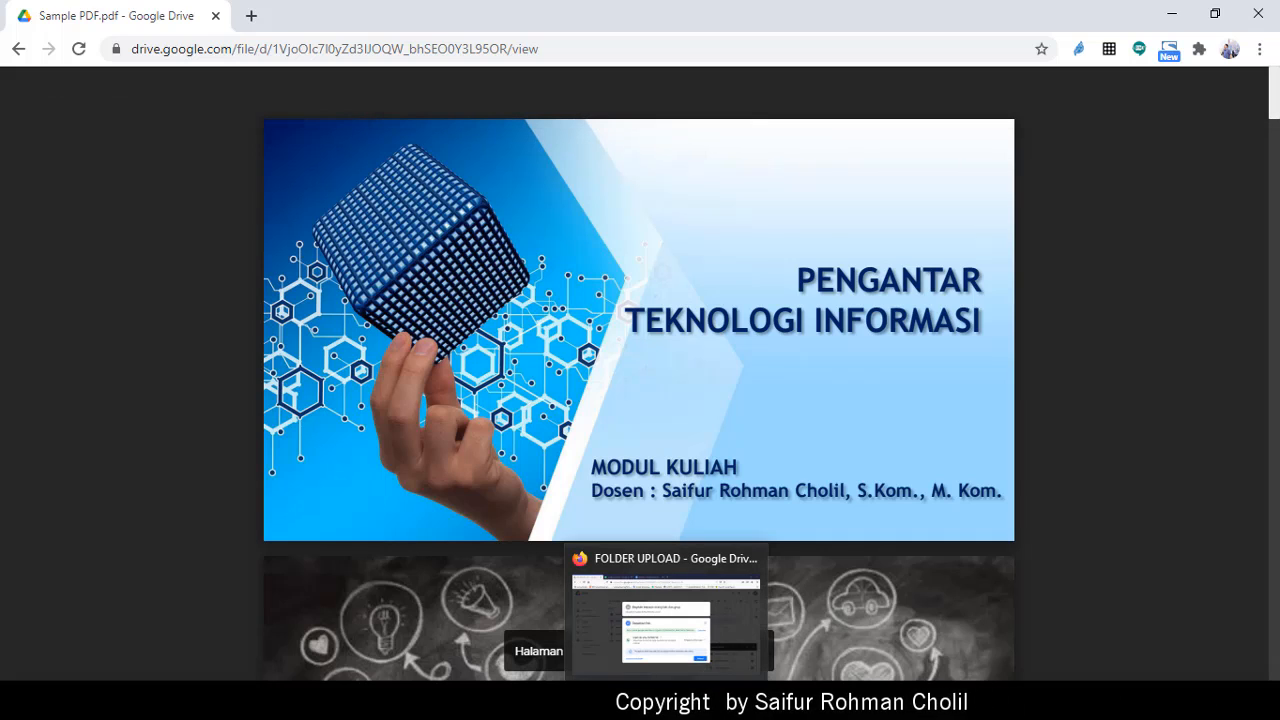
mouse_move(620, 701)
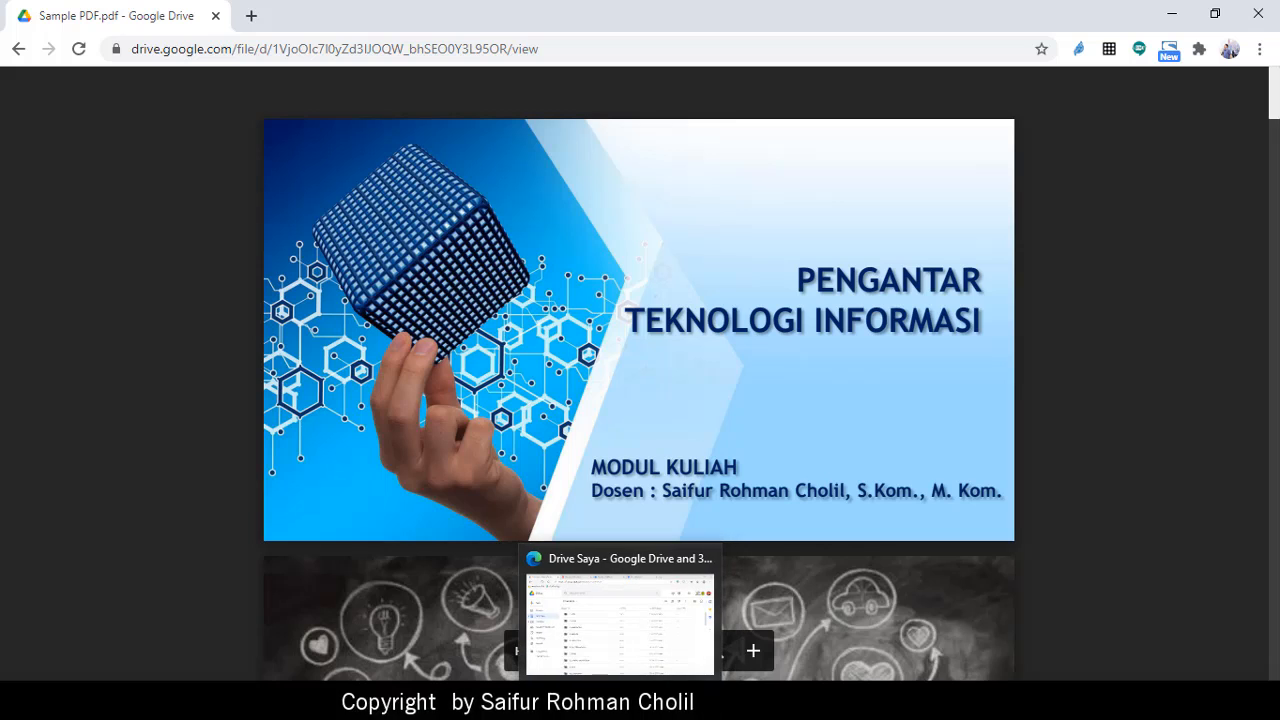
left_click(645, 615)
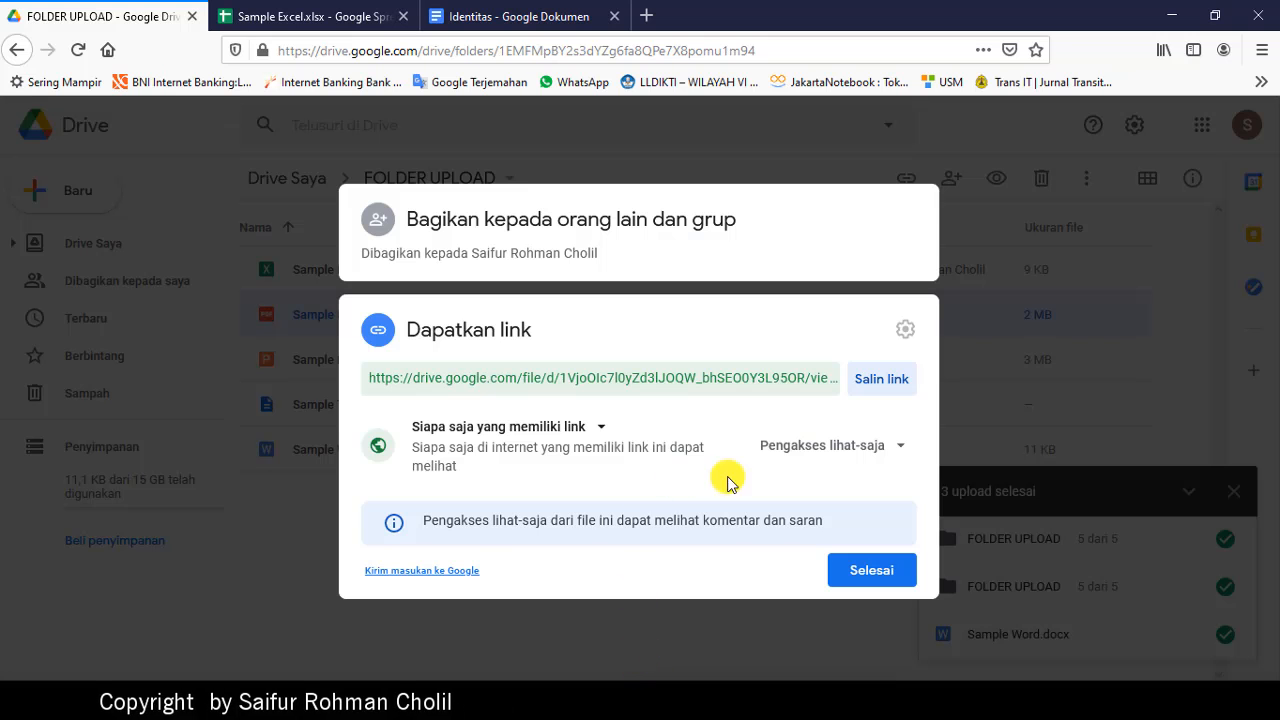
Step: Close the Sample PDF.pdf sharing dialog with Selesai, leaving it link-shared
left_click(873, 570)
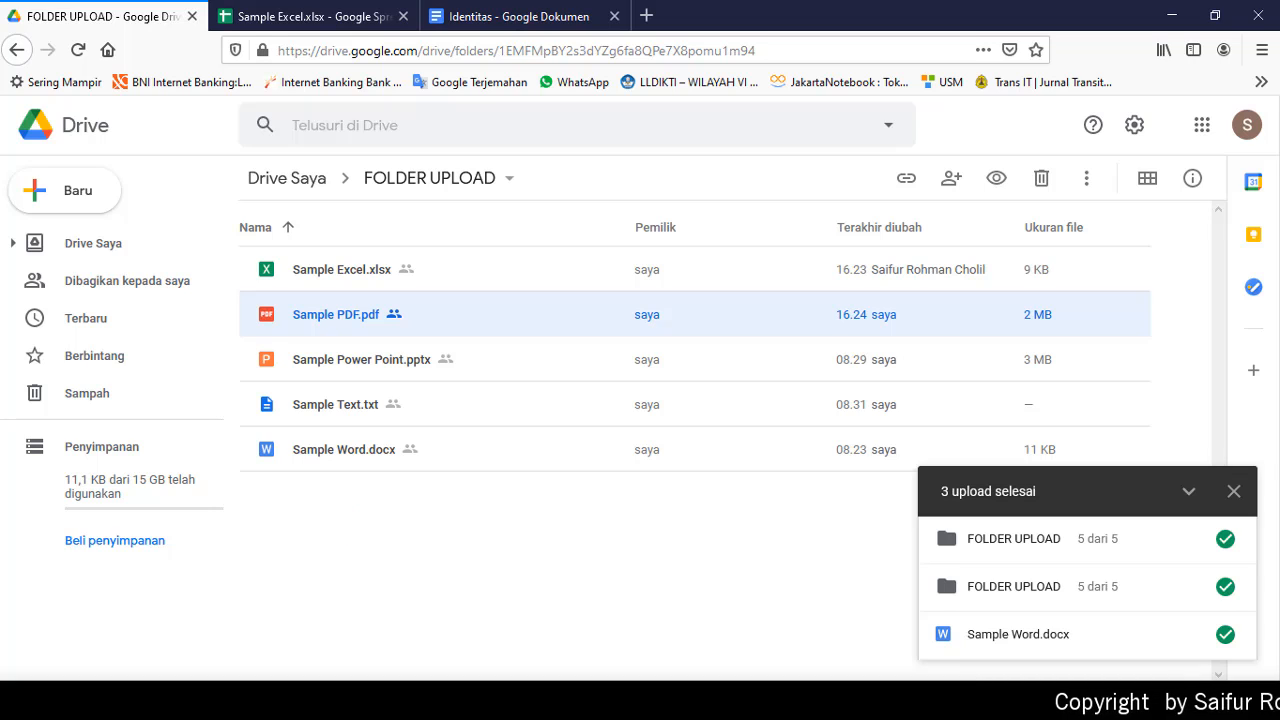
Step: In File Explorer, open the local Google Drive folder and its 1. PTP Gasal 2020-2021 subfolder
left_click(418, 698)
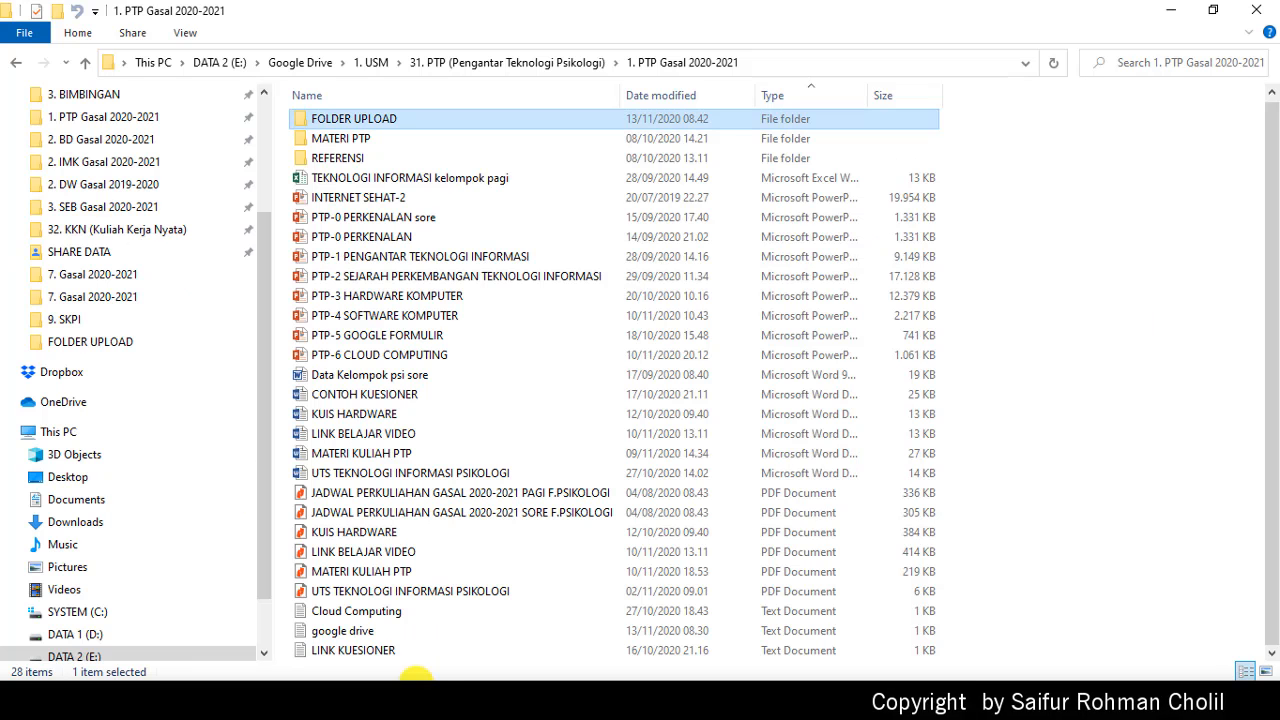
scroll(200, 300, "up", 3)
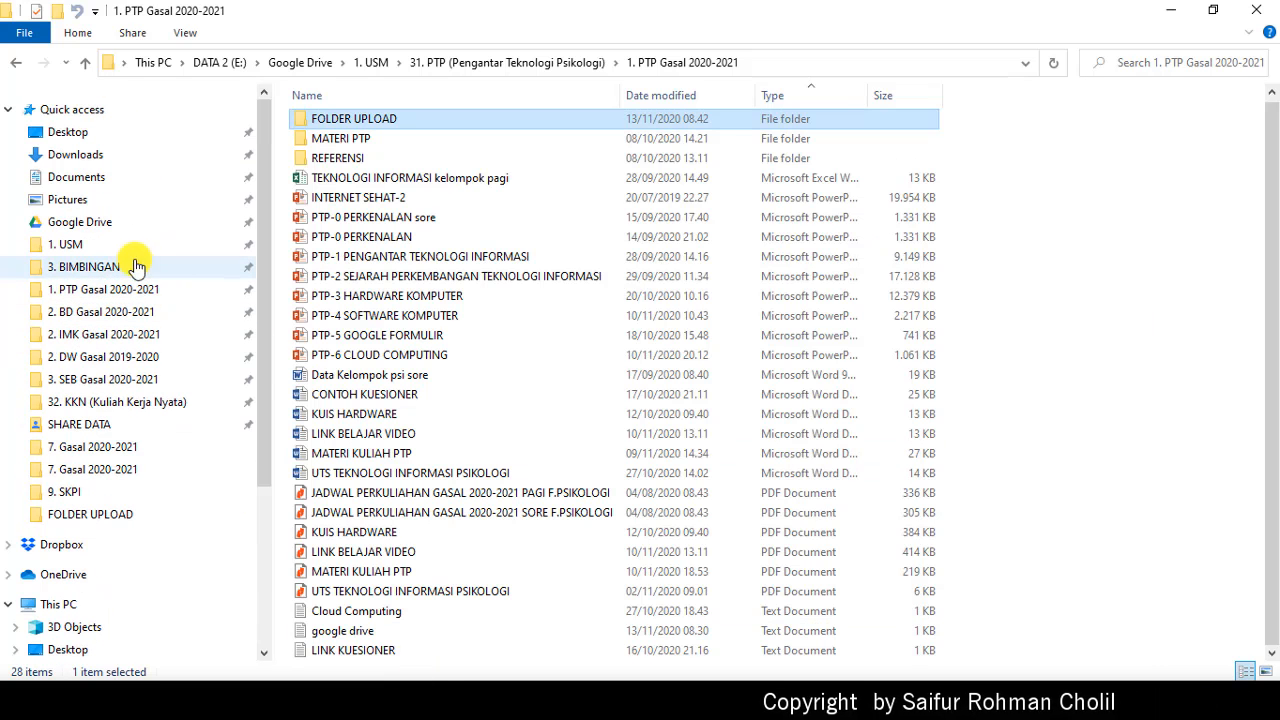
left_click(80, 222)
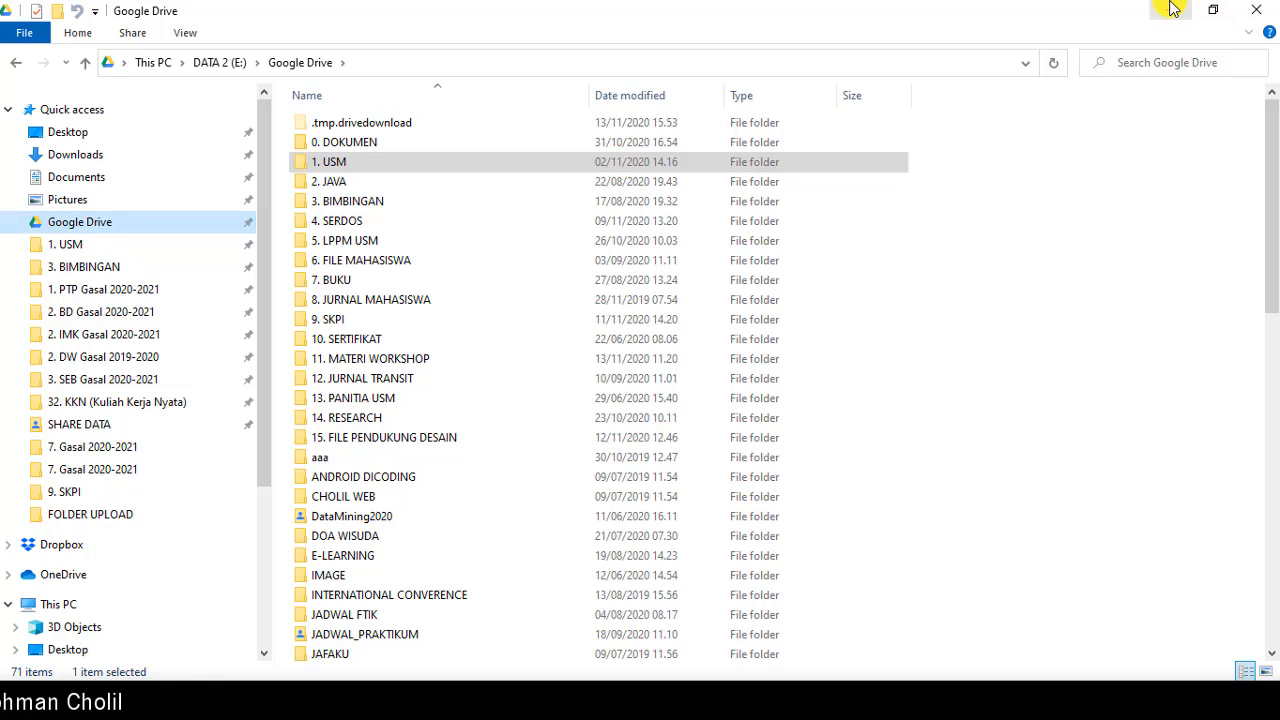
left_click(123, 289)
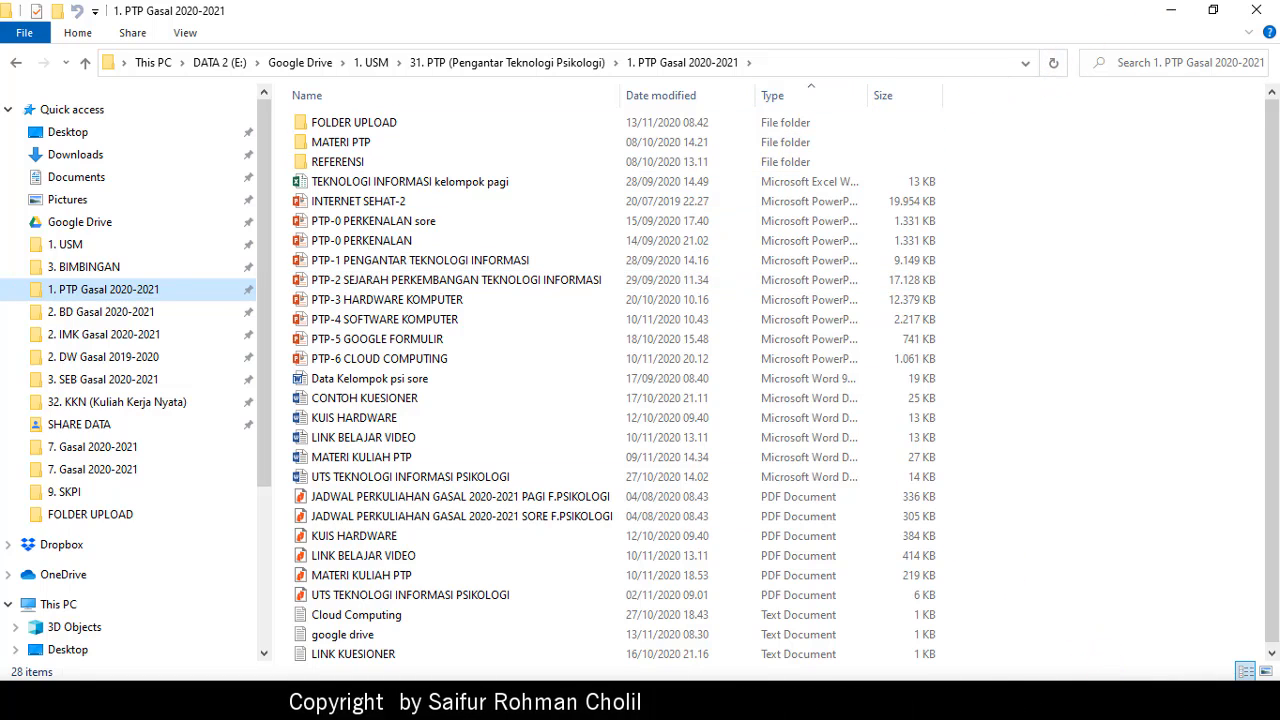
Step: Check the Drive sync status from the tray, open the 1. USM folder, then minimize Explorer
left_click(1108, 700)
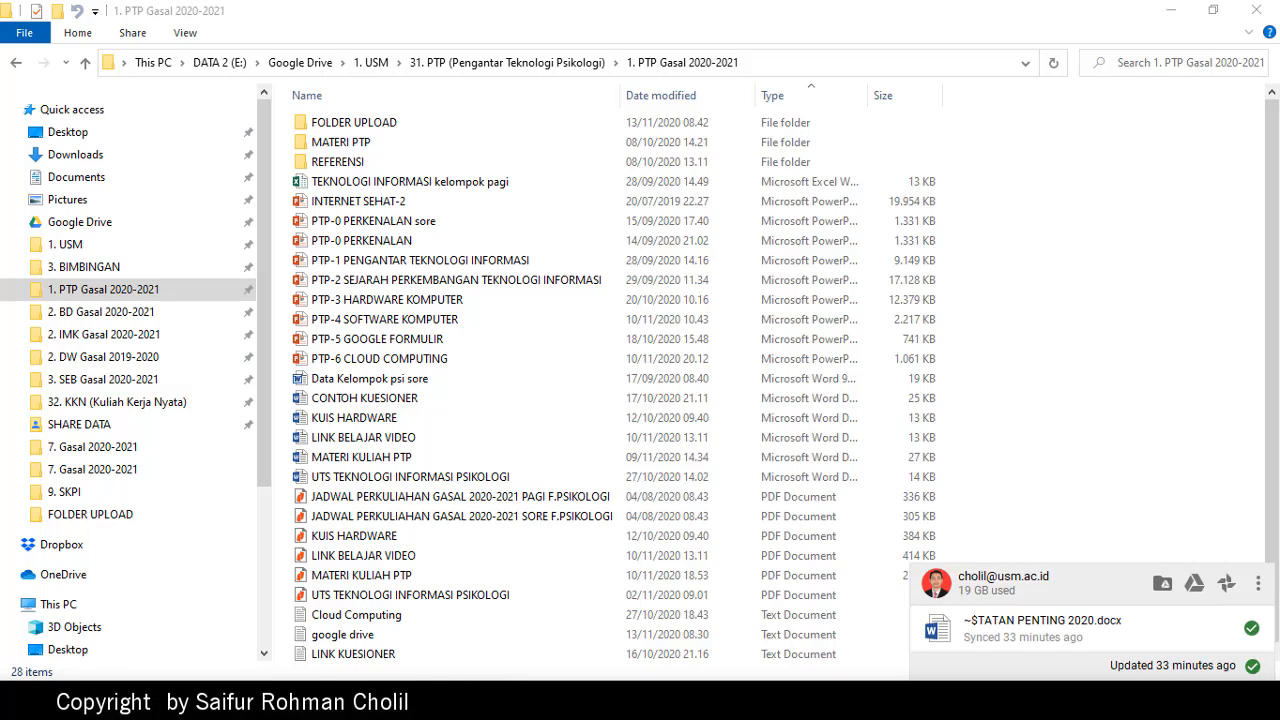
left_click(1108, 358)
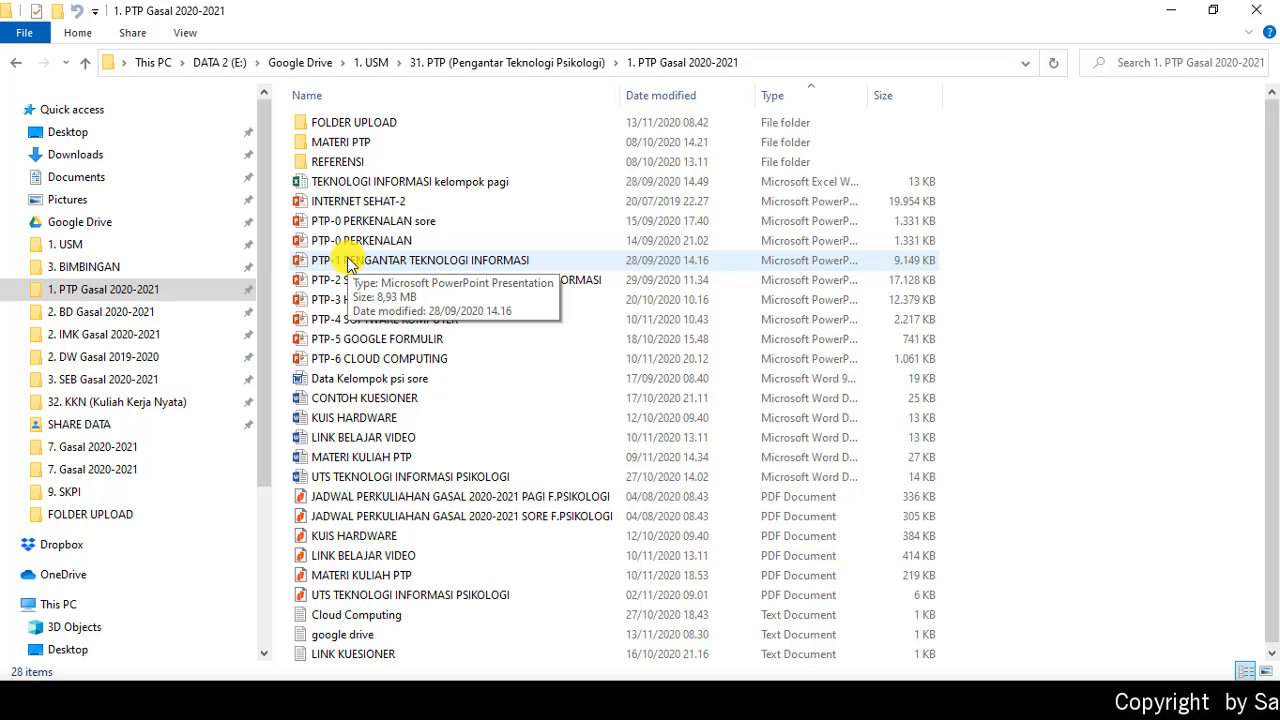
left_click(88, 218)
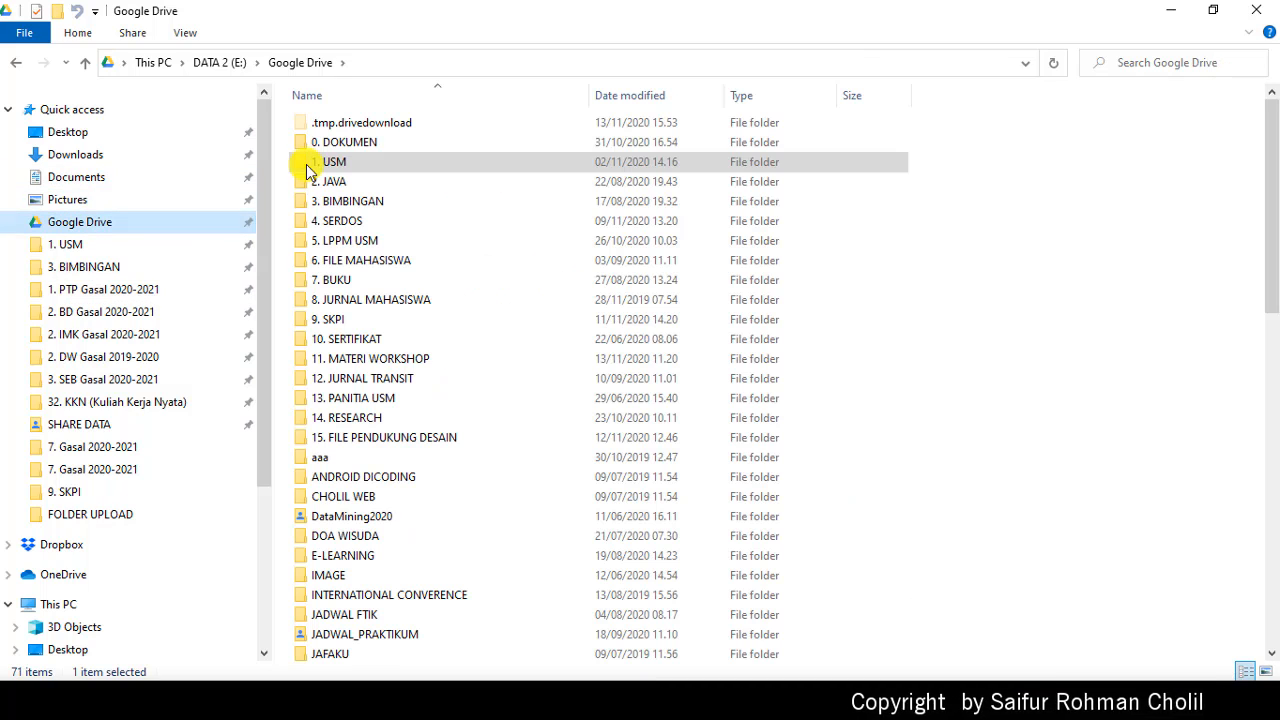
left_click(70, 246)
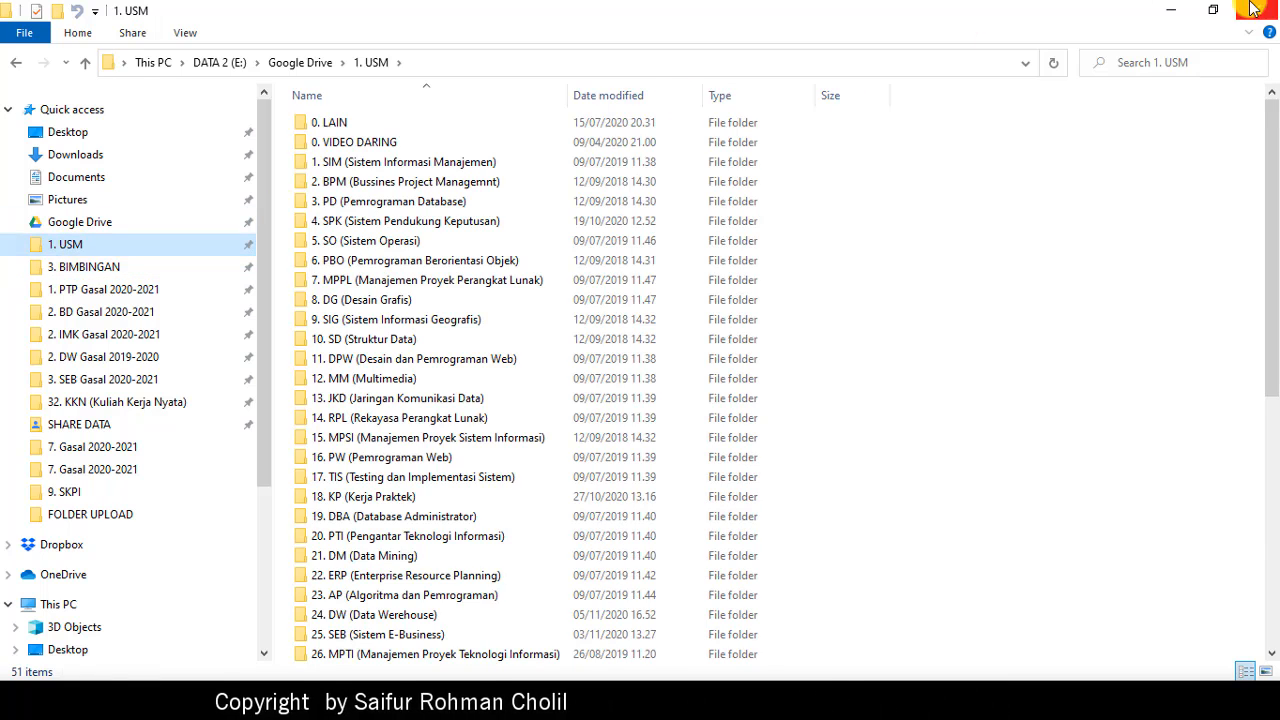
left_click(1168, 10)
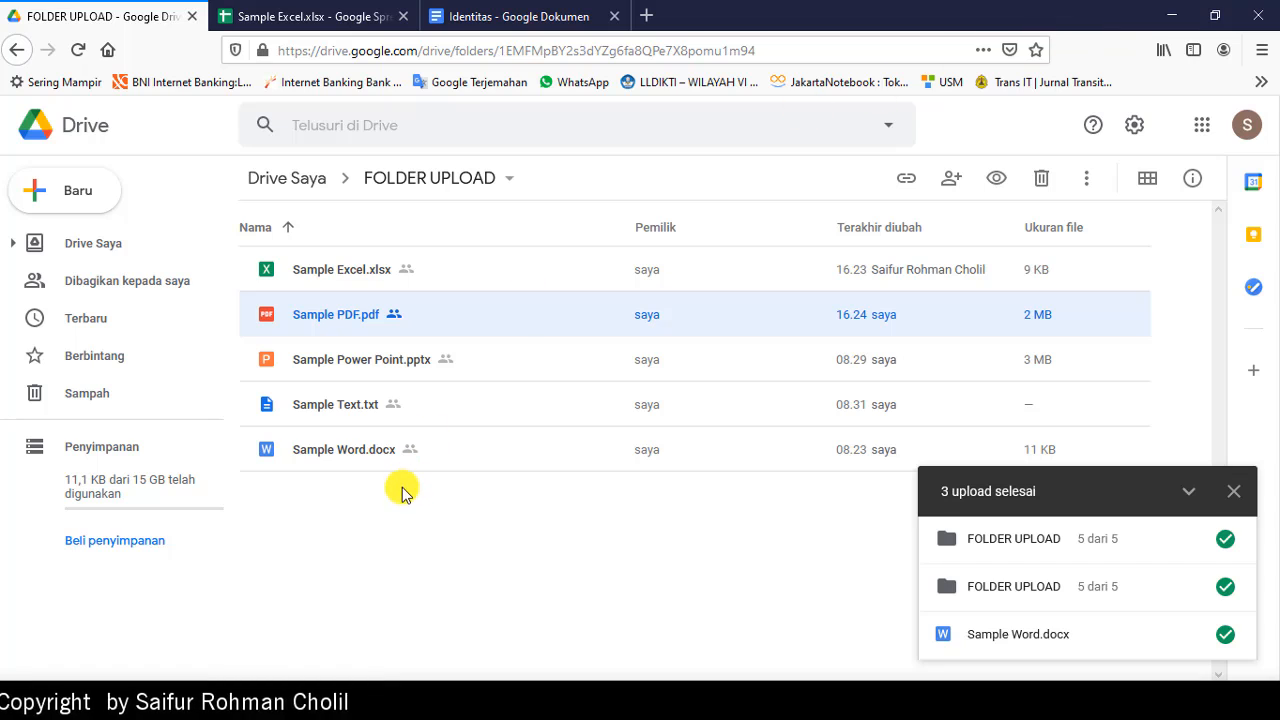
Step: Dismiss the '3 upload selesai' panel and open a new blank browser tab
left_click(1236, 493)
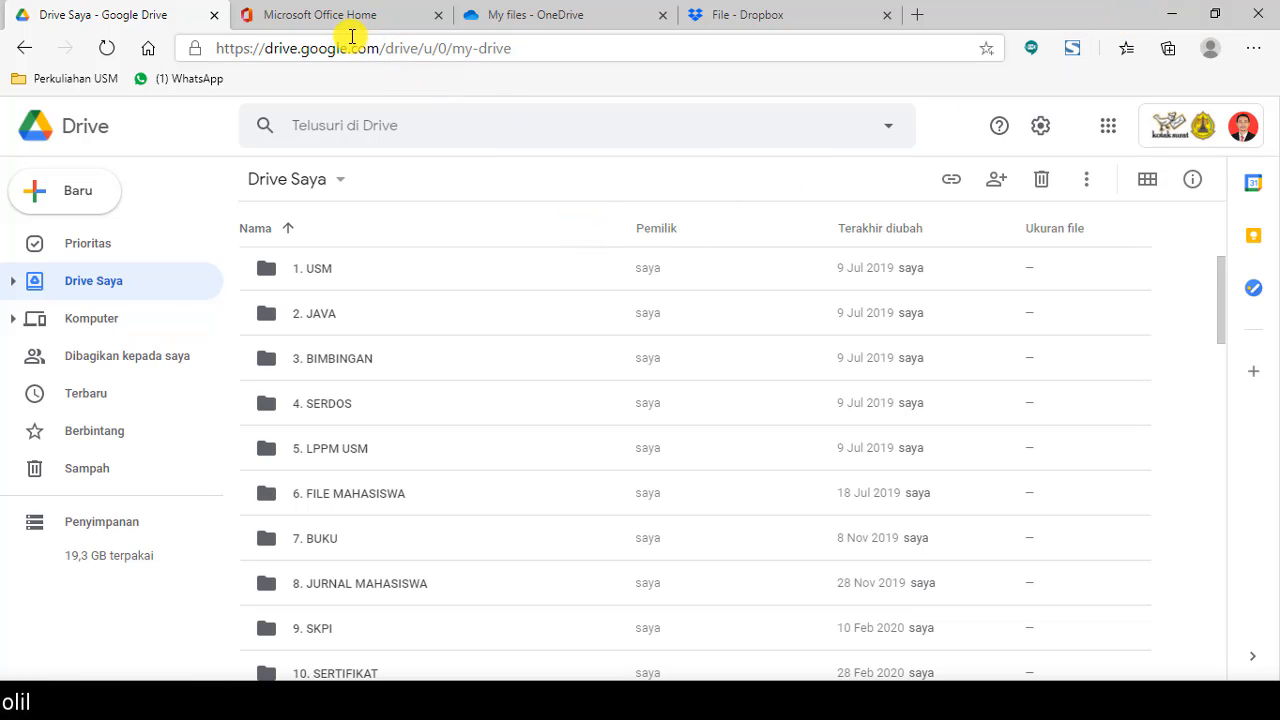
left_click(323, 20)
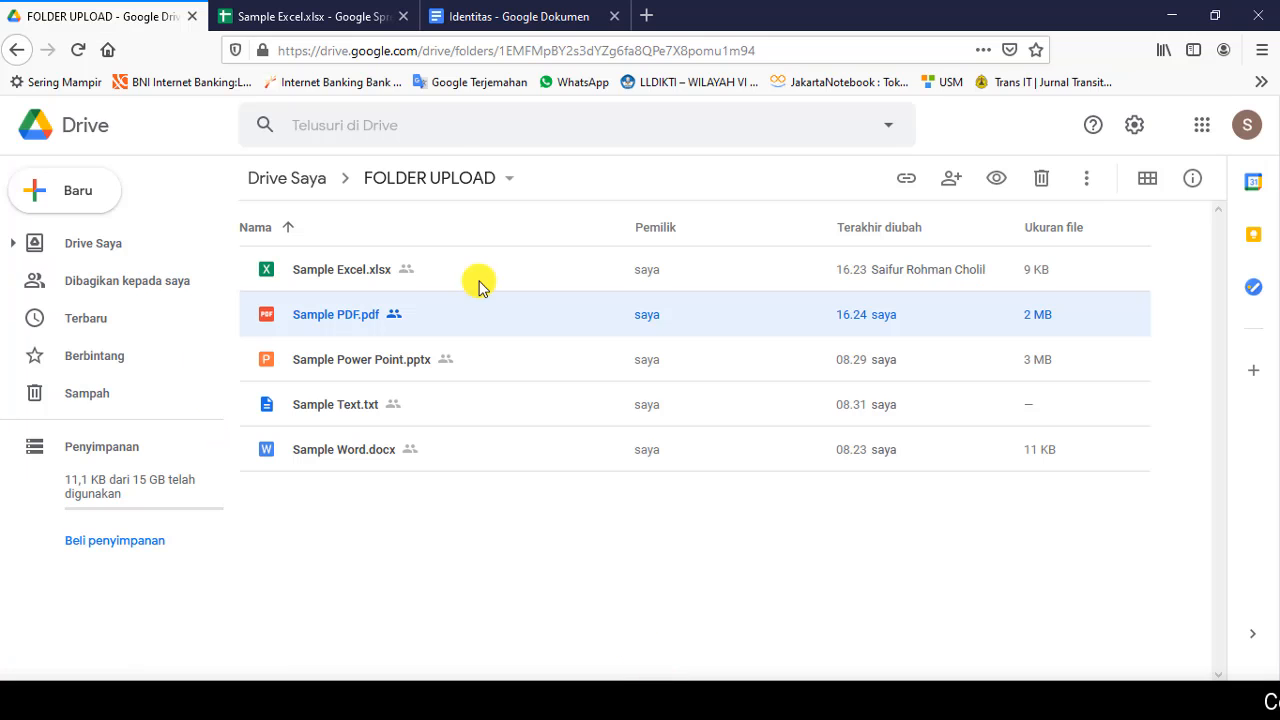
left_click(652, 14)
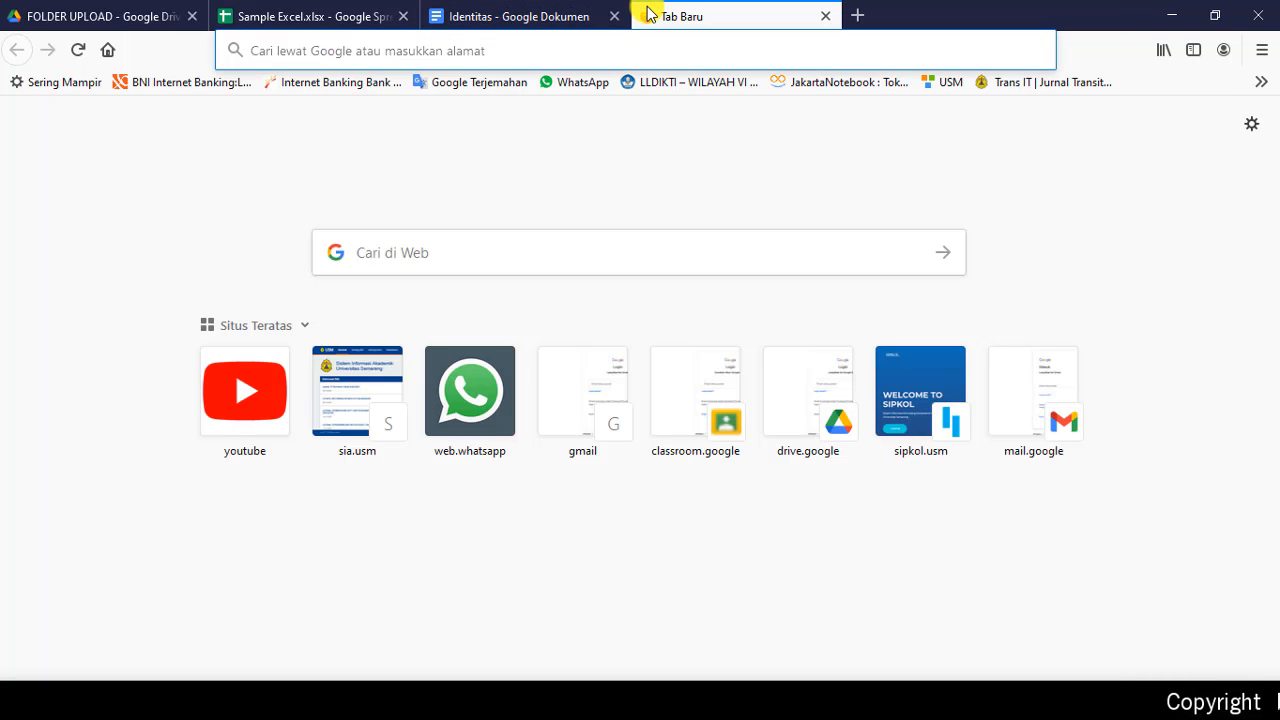
Step: Go to office.com and open OneDrive in a new tab from the app launcher
type("office.com/")
key("Return")
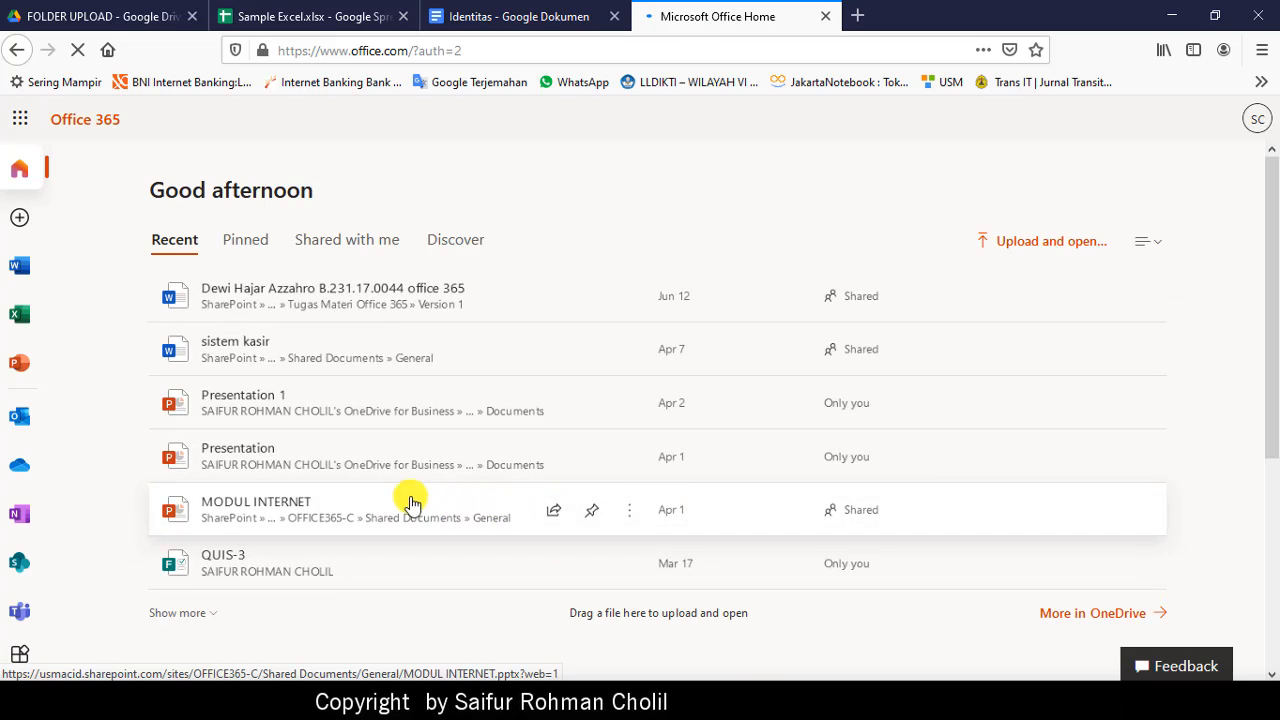
left_click(19, 119)
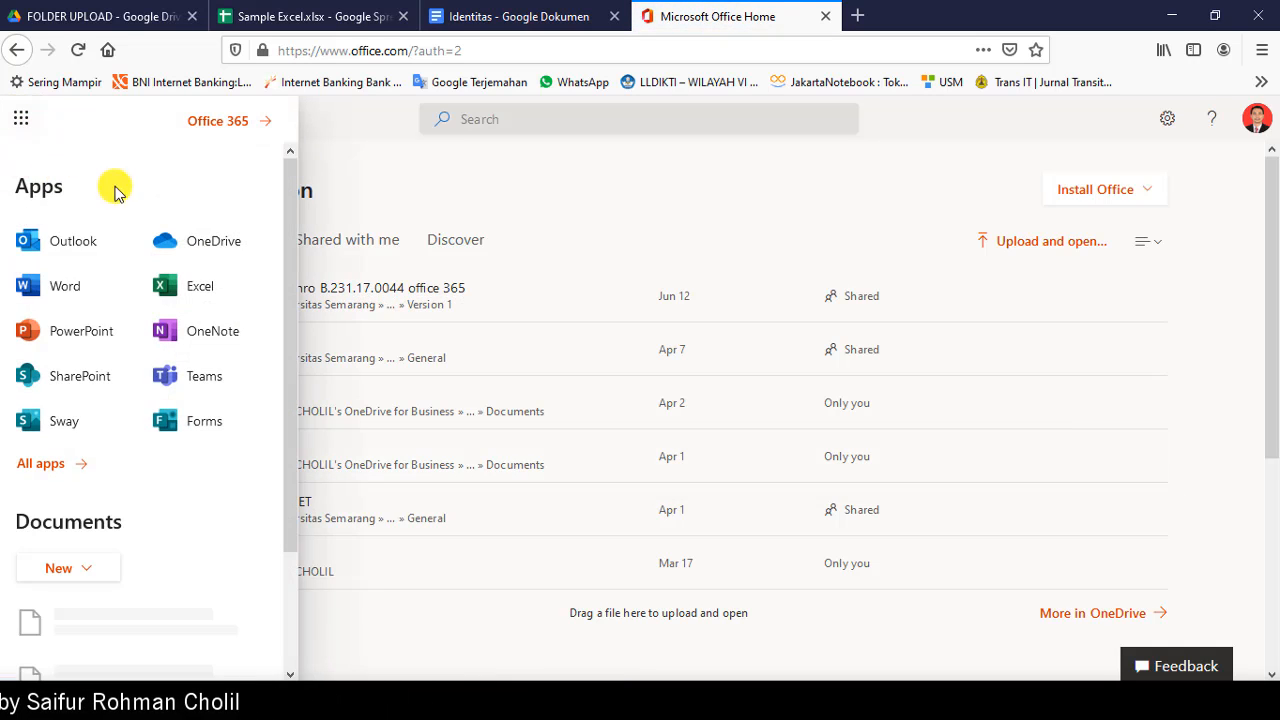
right_click(198, 250)
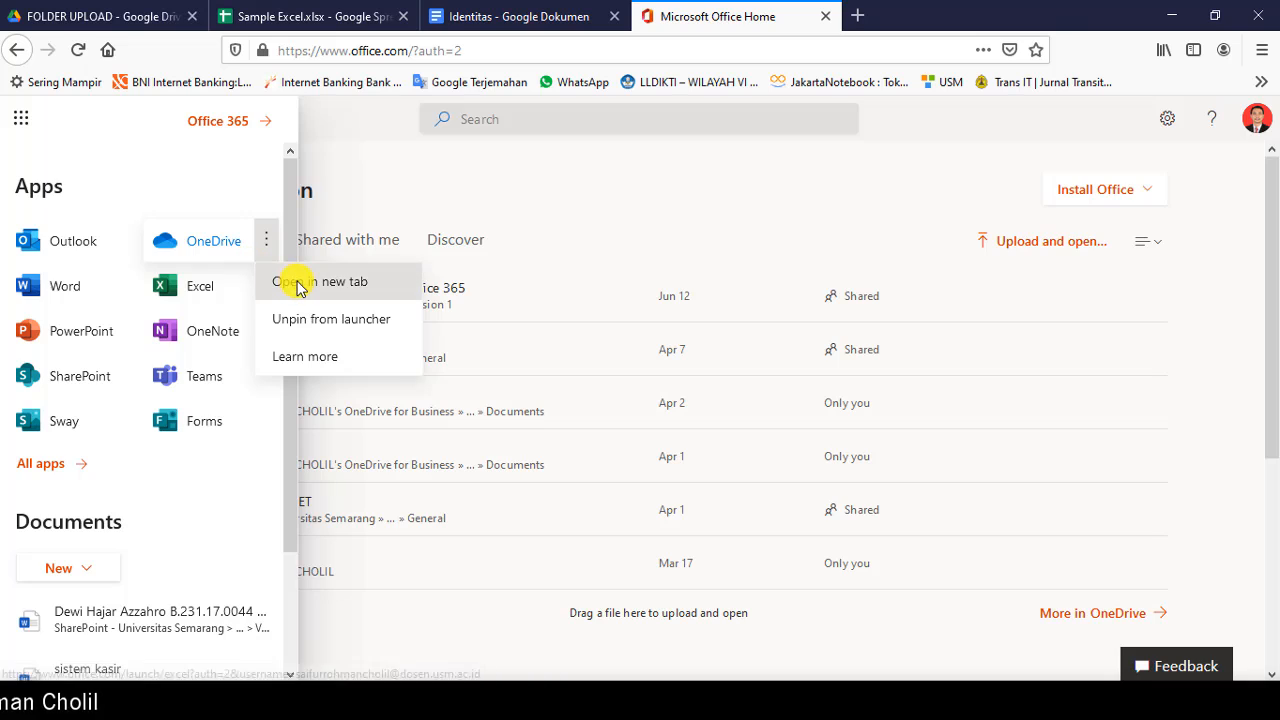
left_click(282, 280)
Step: Switch between the Office and OneDrive tabs, then load office.com in a new tab, declining translation
left_click(790, 16)
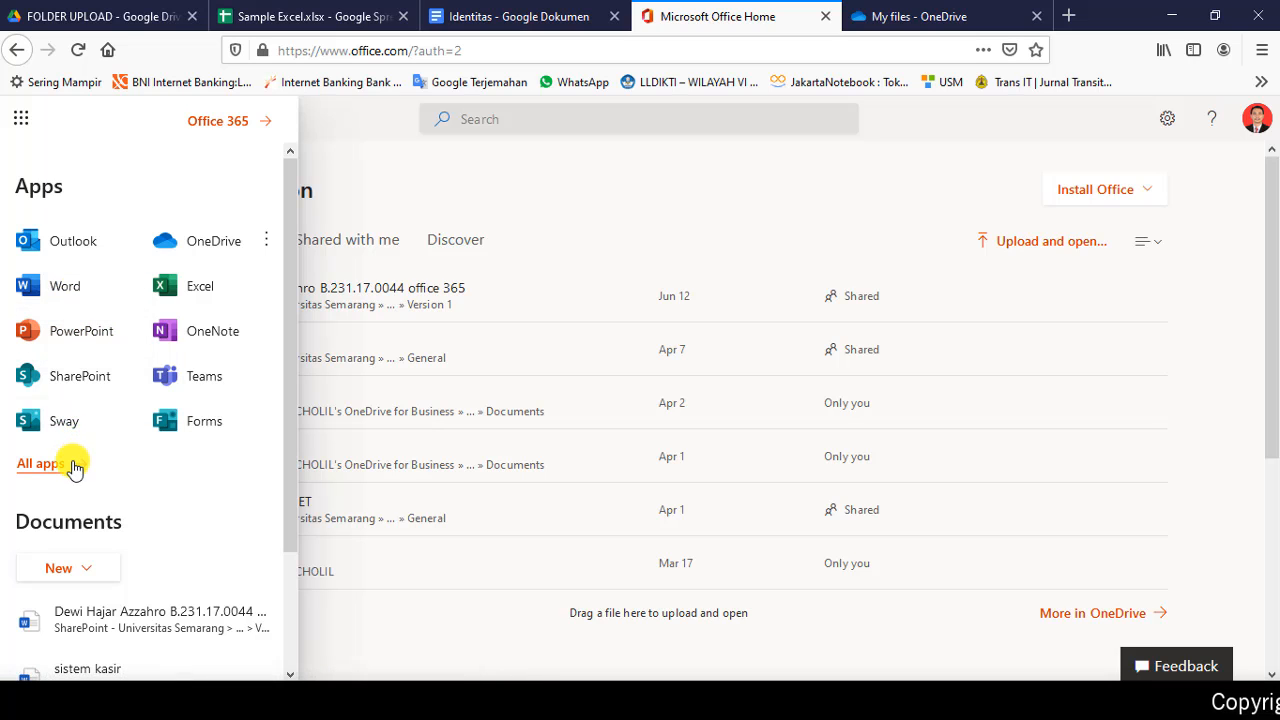
left_click(925, 16)
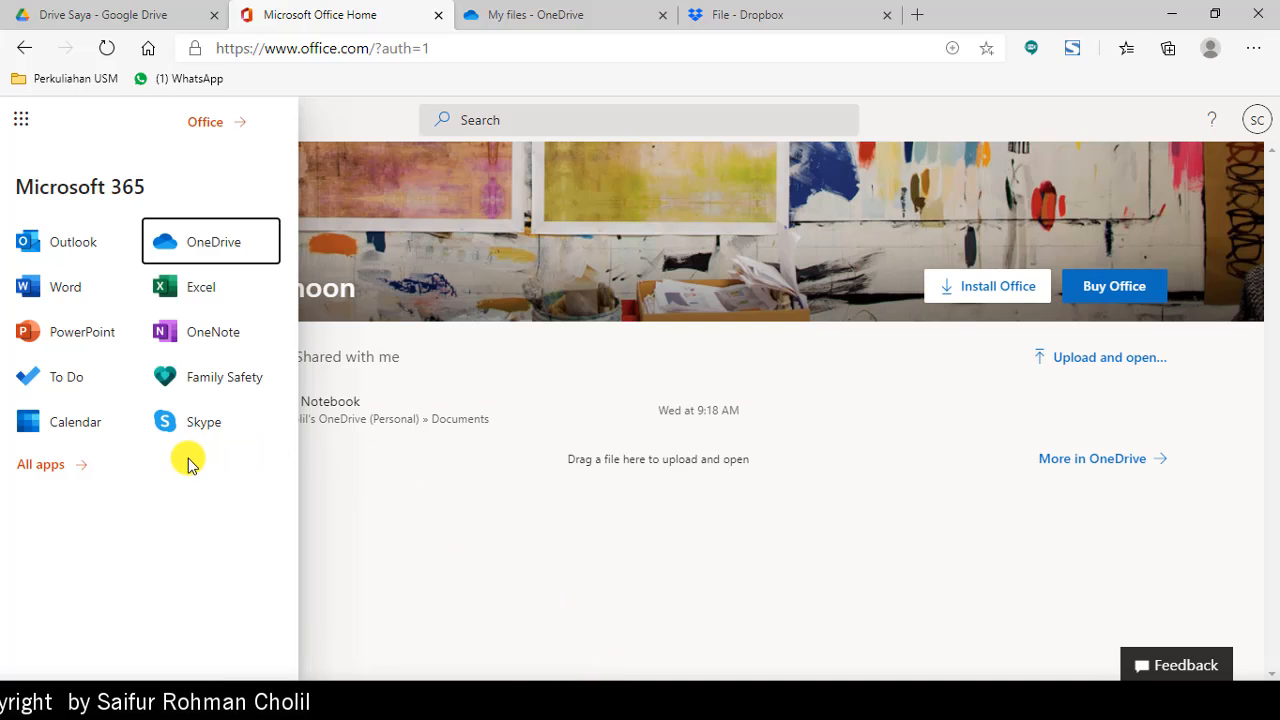
left_click(537, 14)
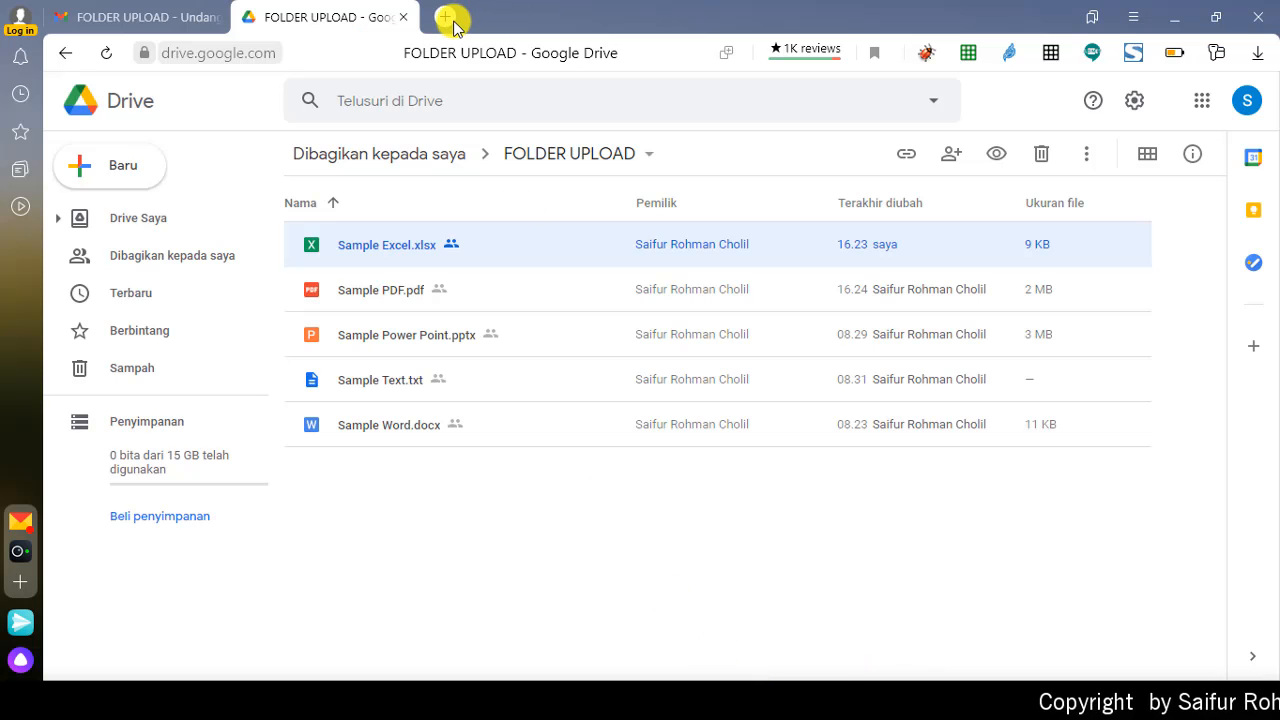
left_click(446, 17)
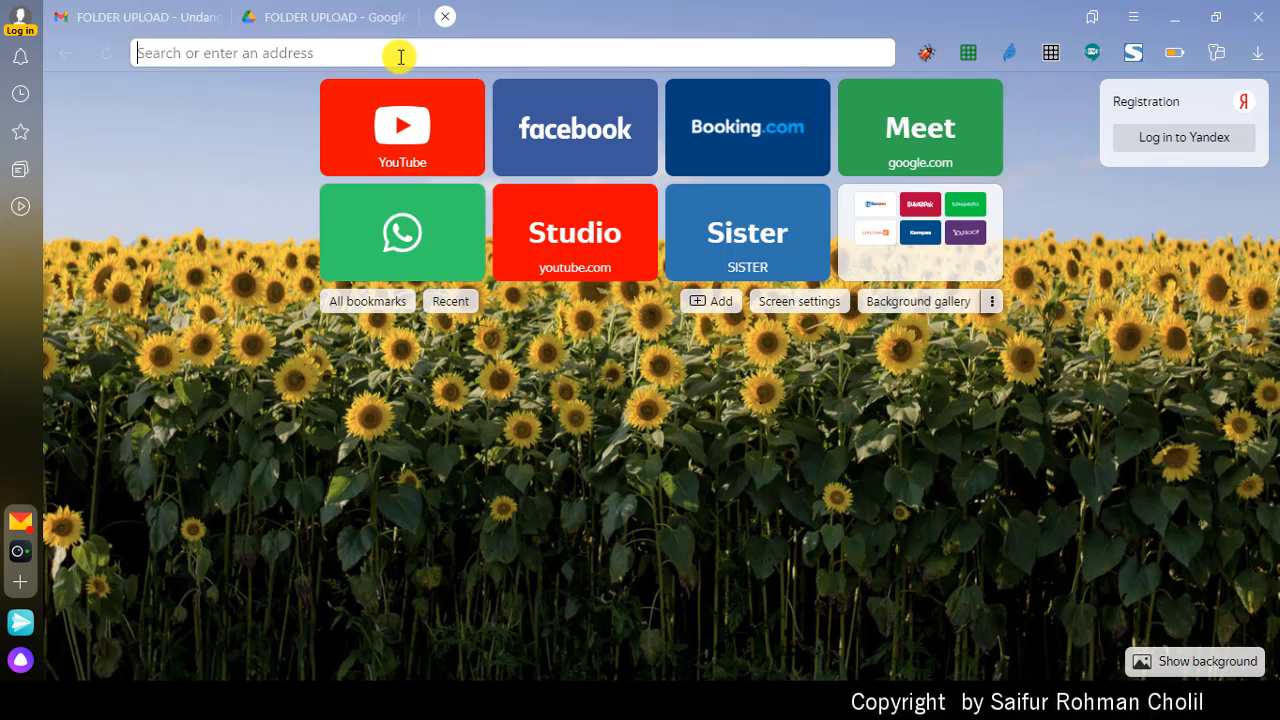
type("offi")
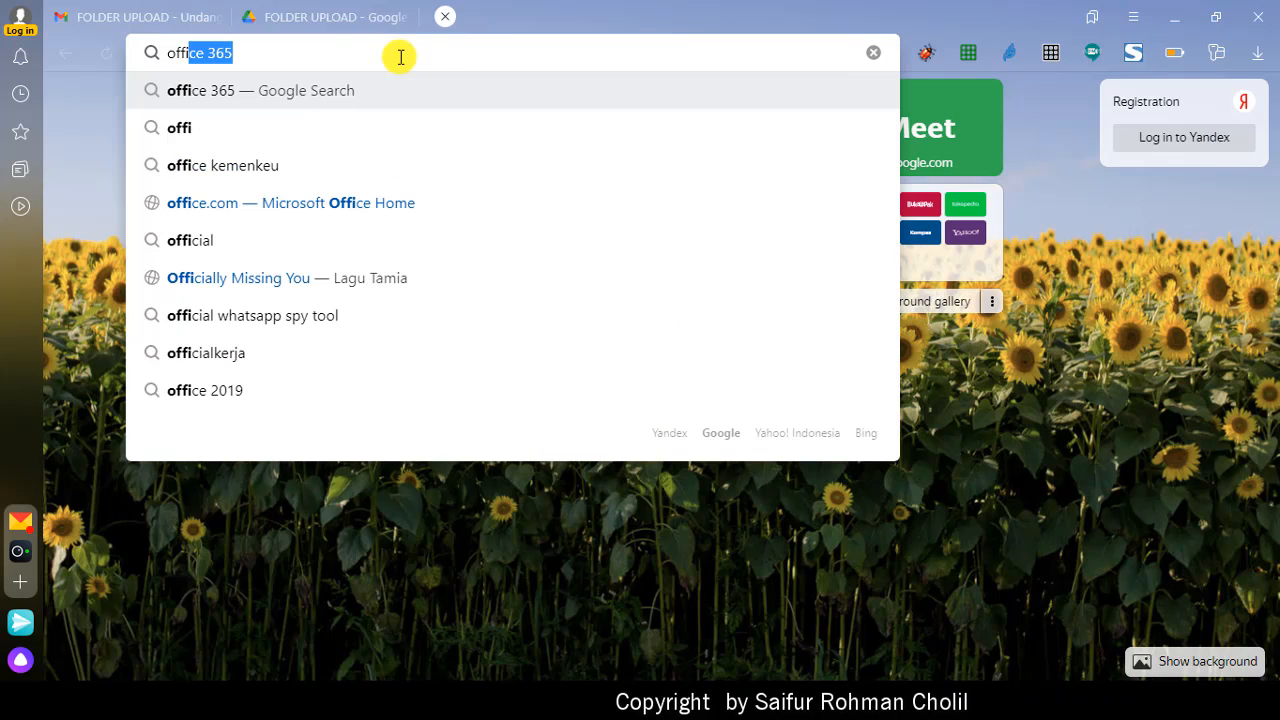
type("ce.com")
key("Return")
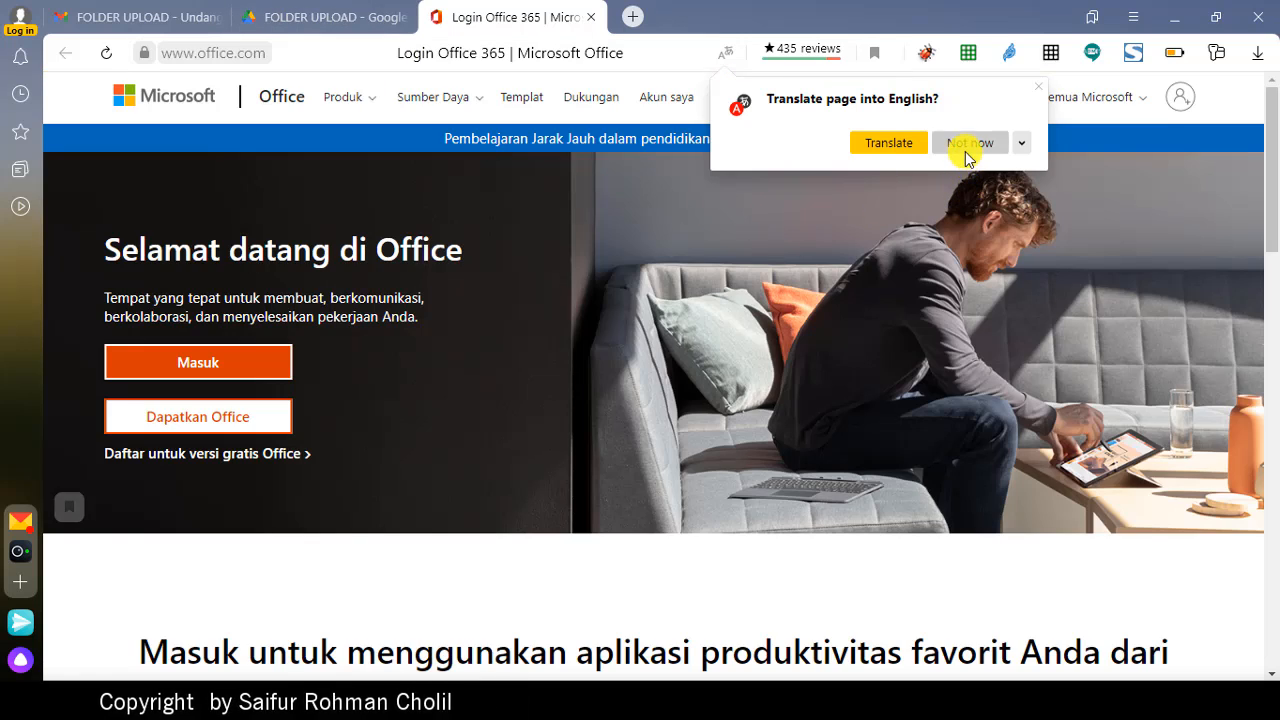
left_click(965, 149)
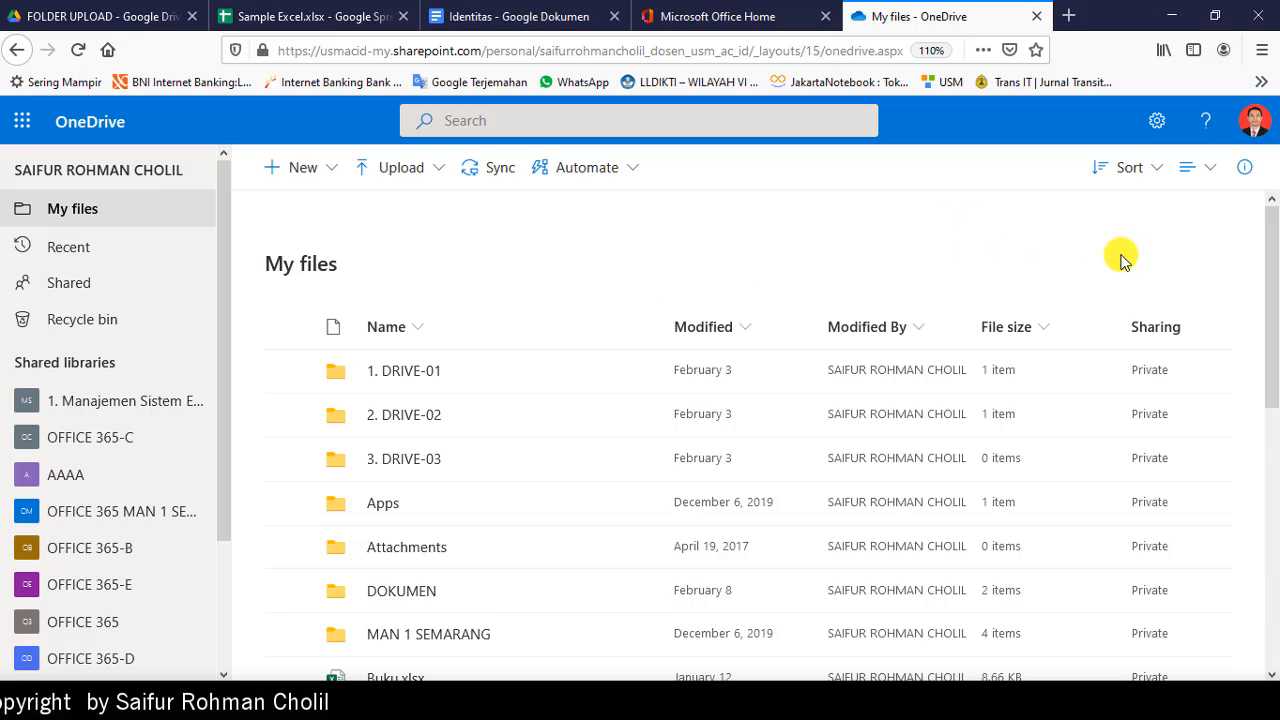
Step: Open OneDrive's full settings page and its additional settings section
left_click(1154, 125)
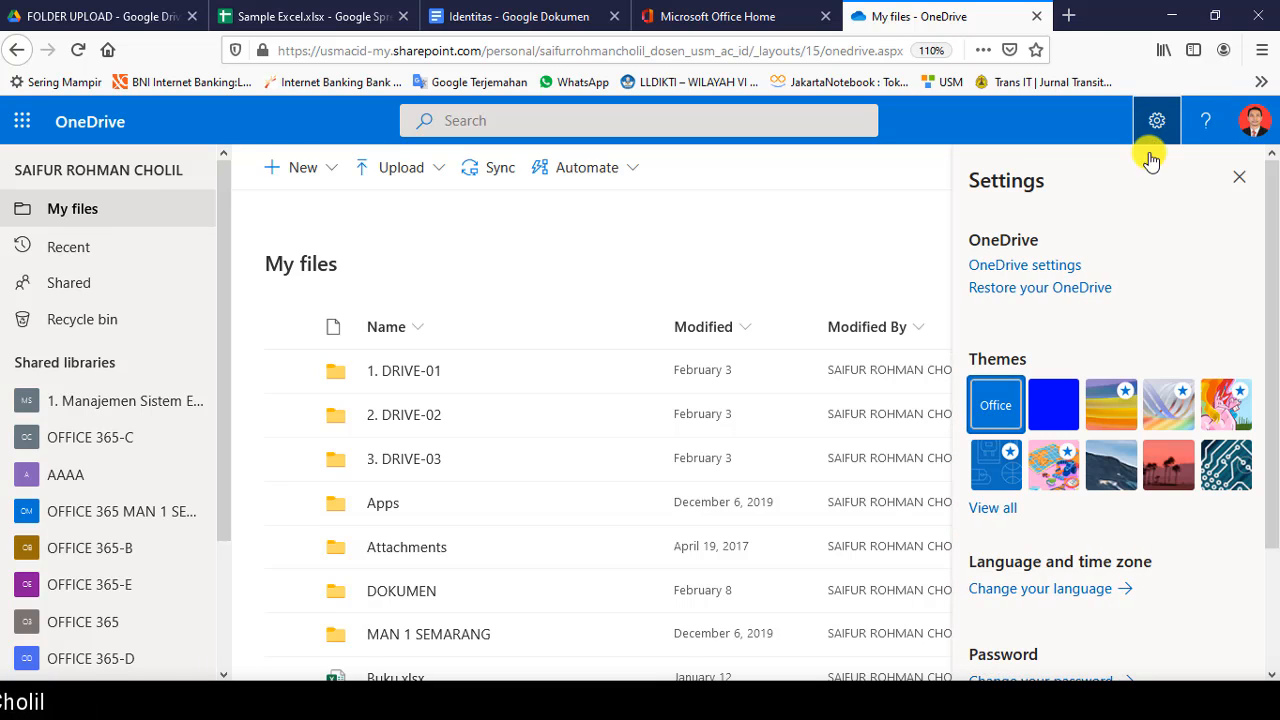
scroll(1085, 338, "down", 2)
scroll(1077, 323, "up", 2)
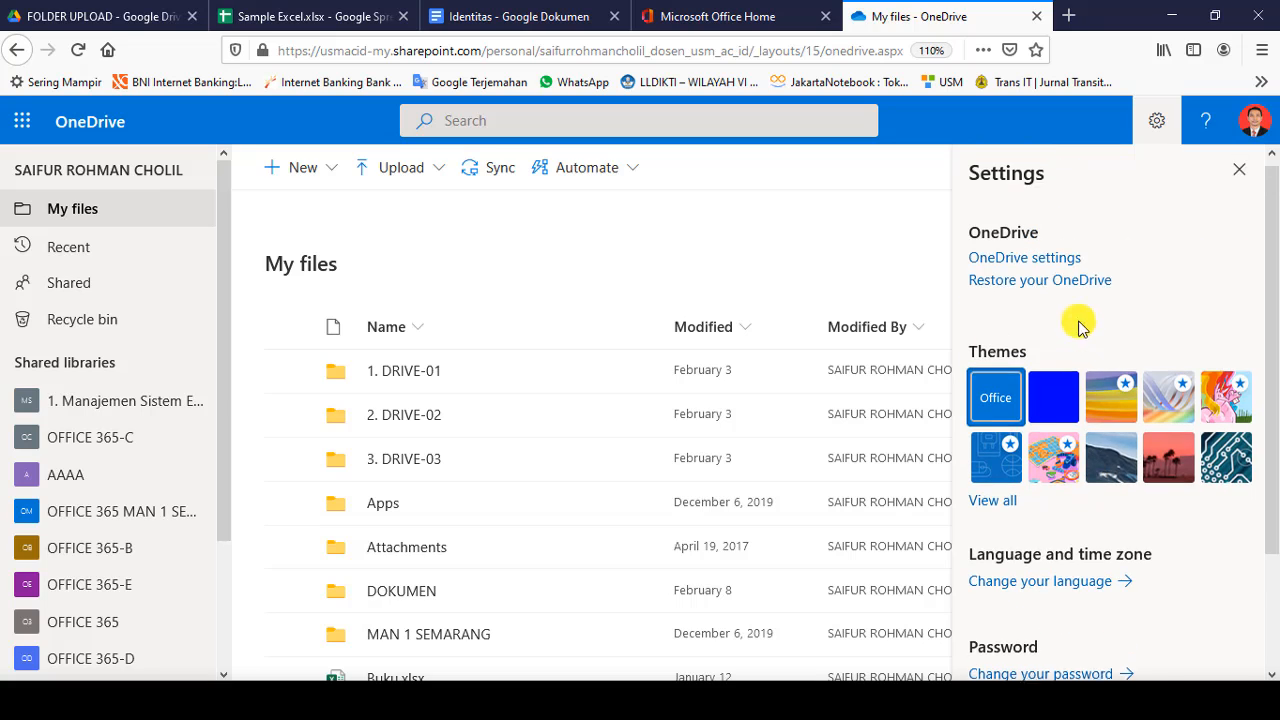
left_click(1027, 267)
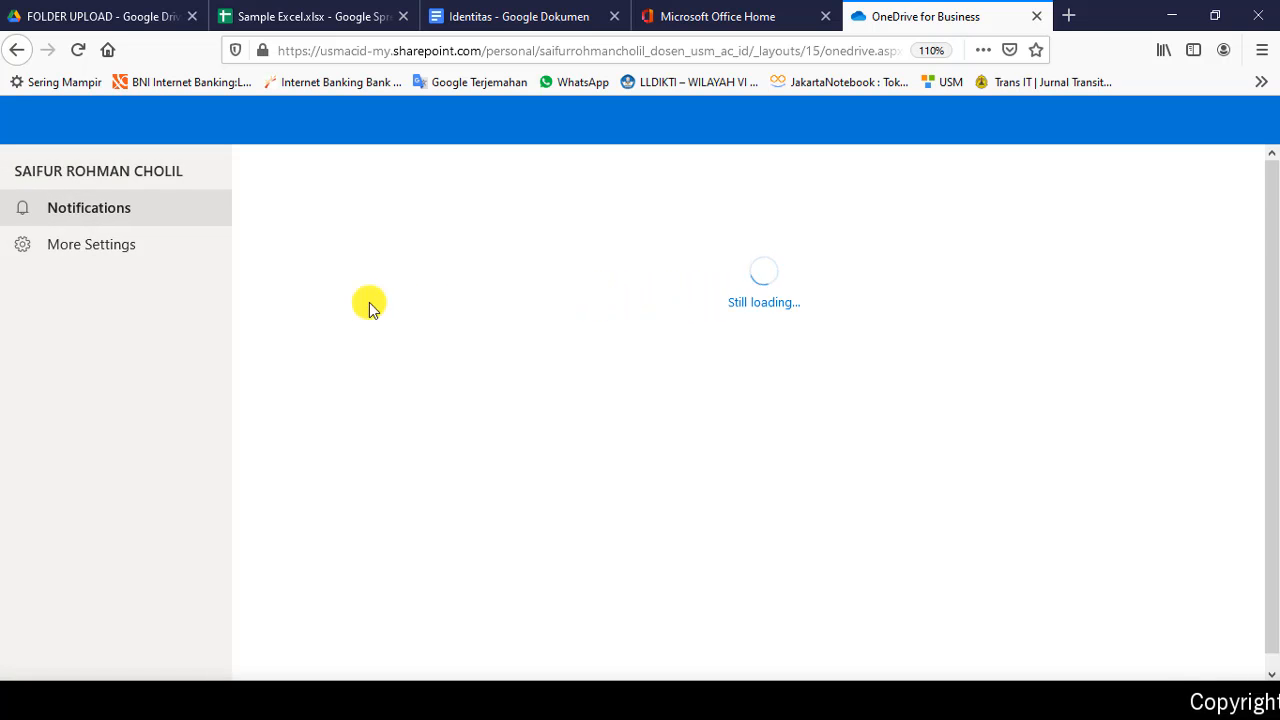
left_click(87, 252)
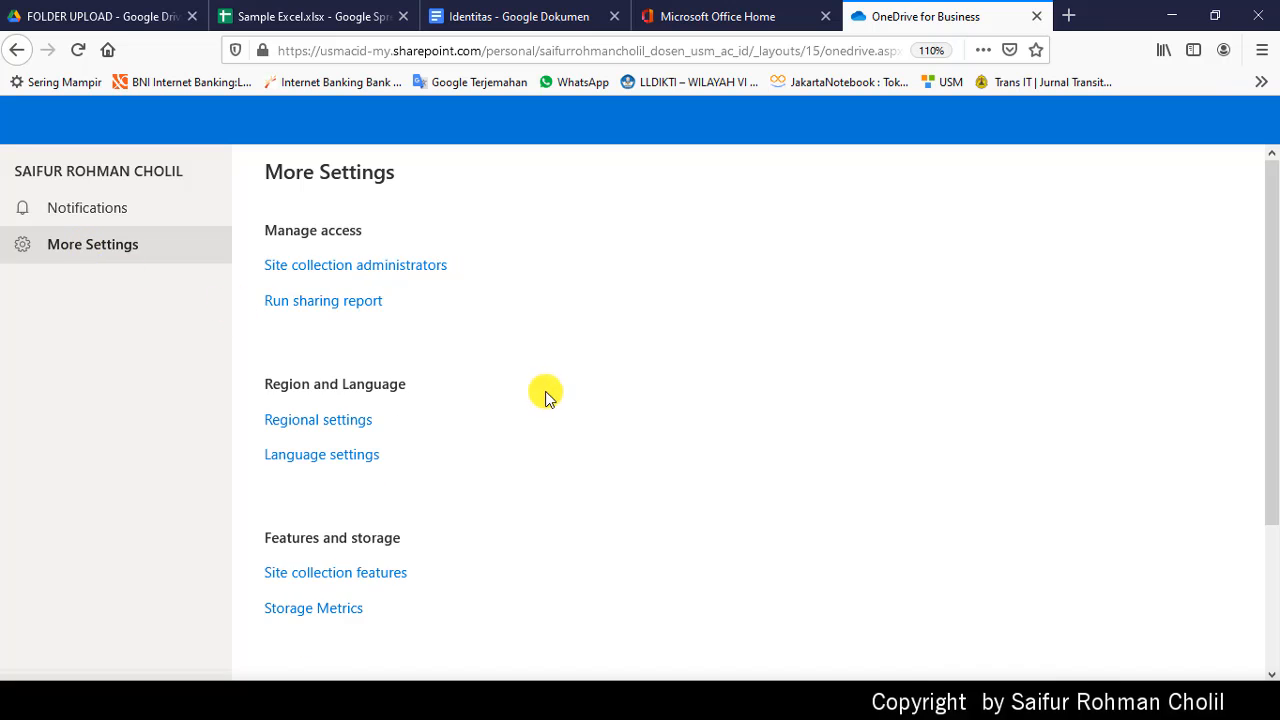
Step: View storage metrics (4967.93 GB free of 5000.00 GB), then go back toward My files
scroll(545, 391, "down", 3)
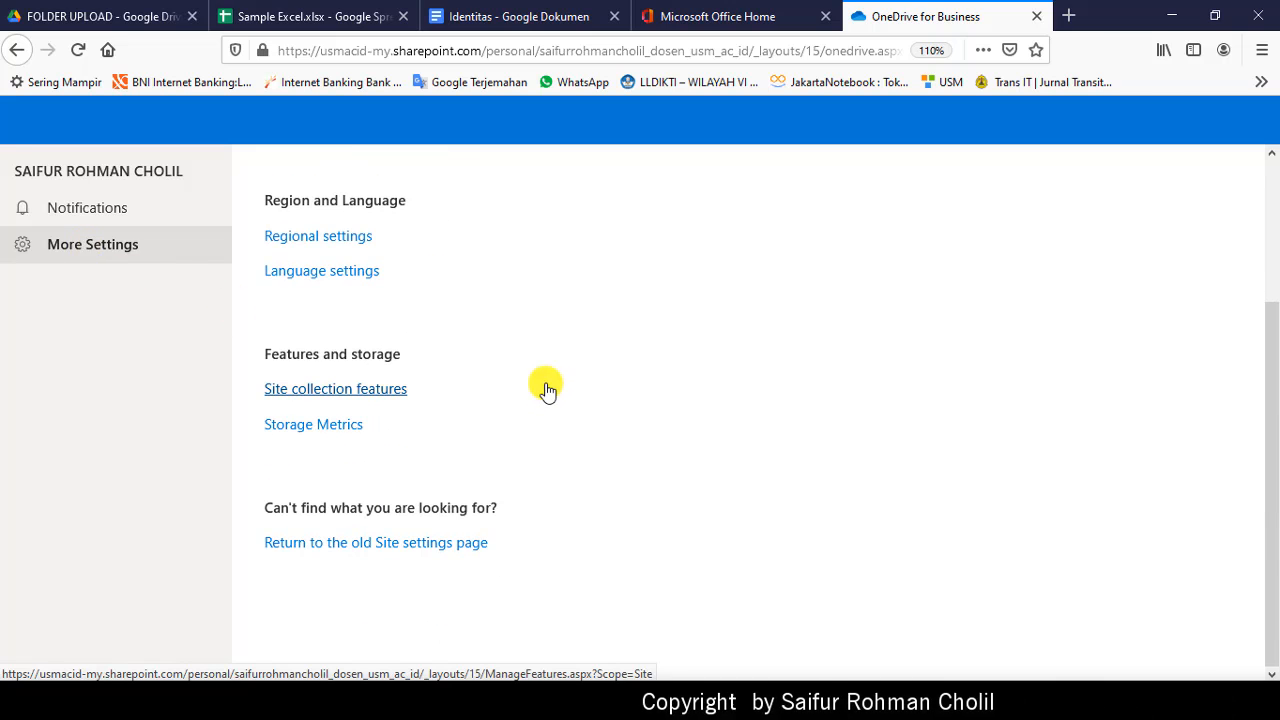
left_click(287, 428)
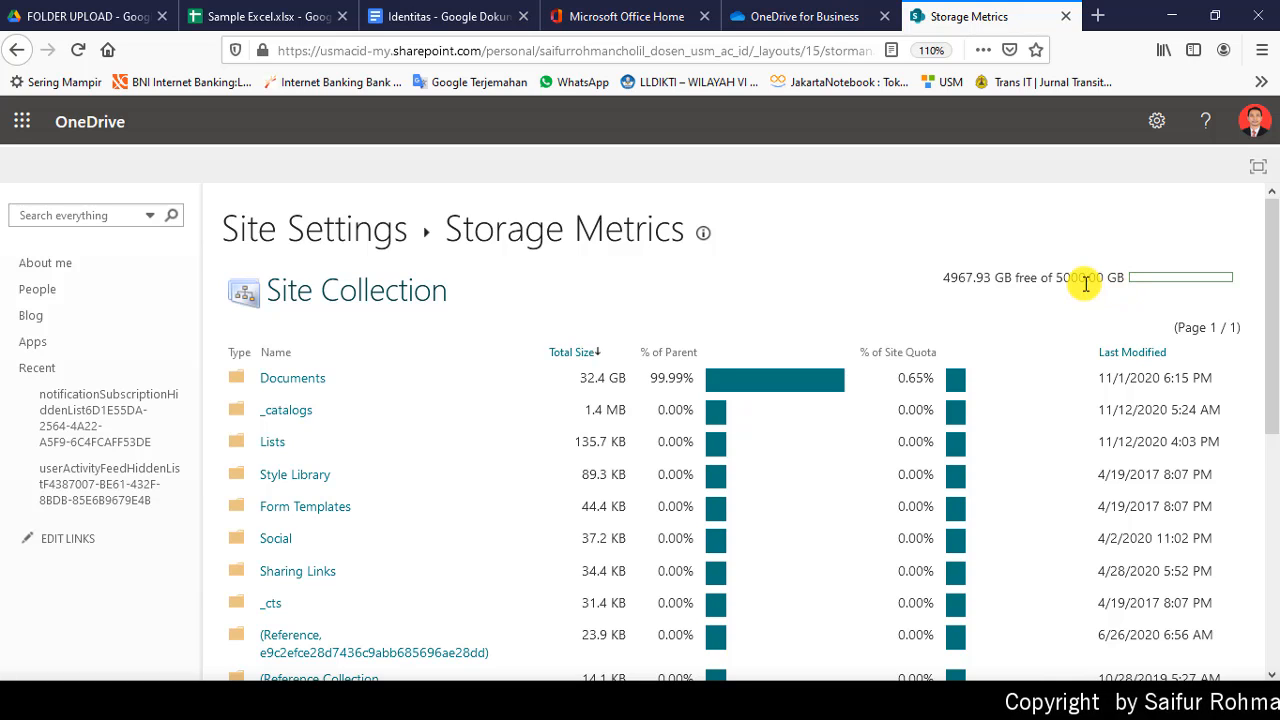
left_click(795, 18)
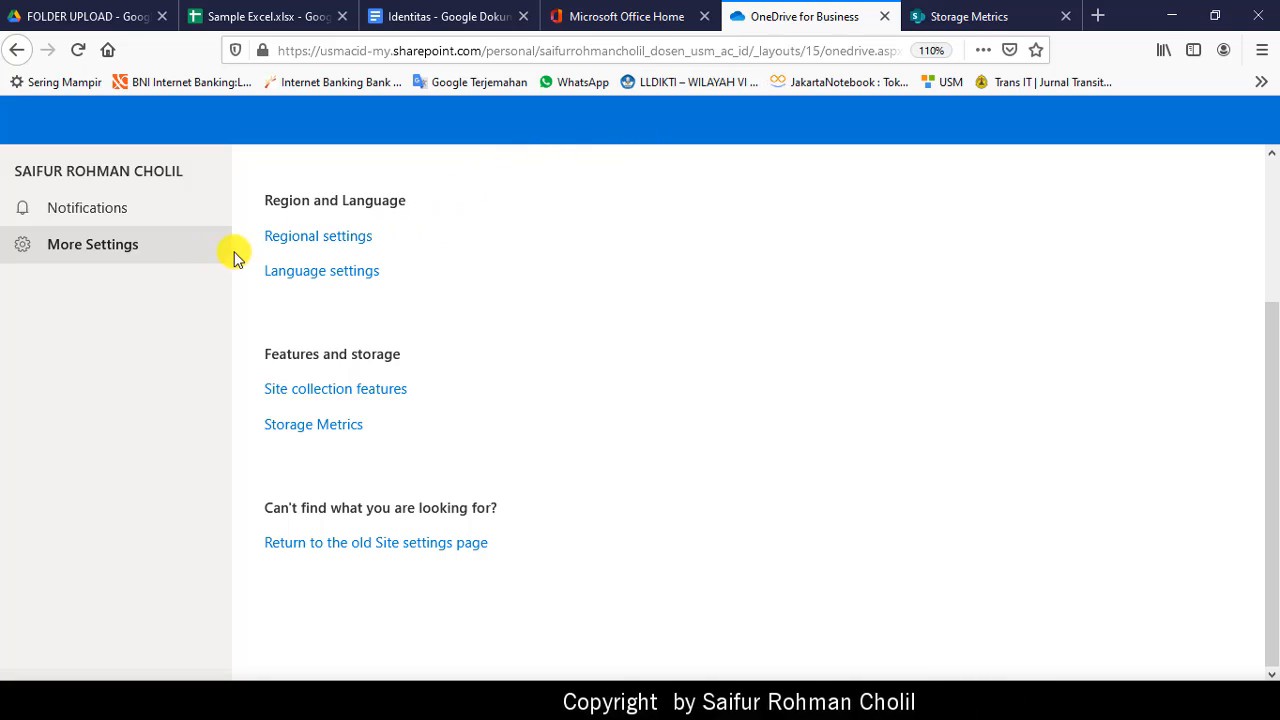
left_click(16, 56)
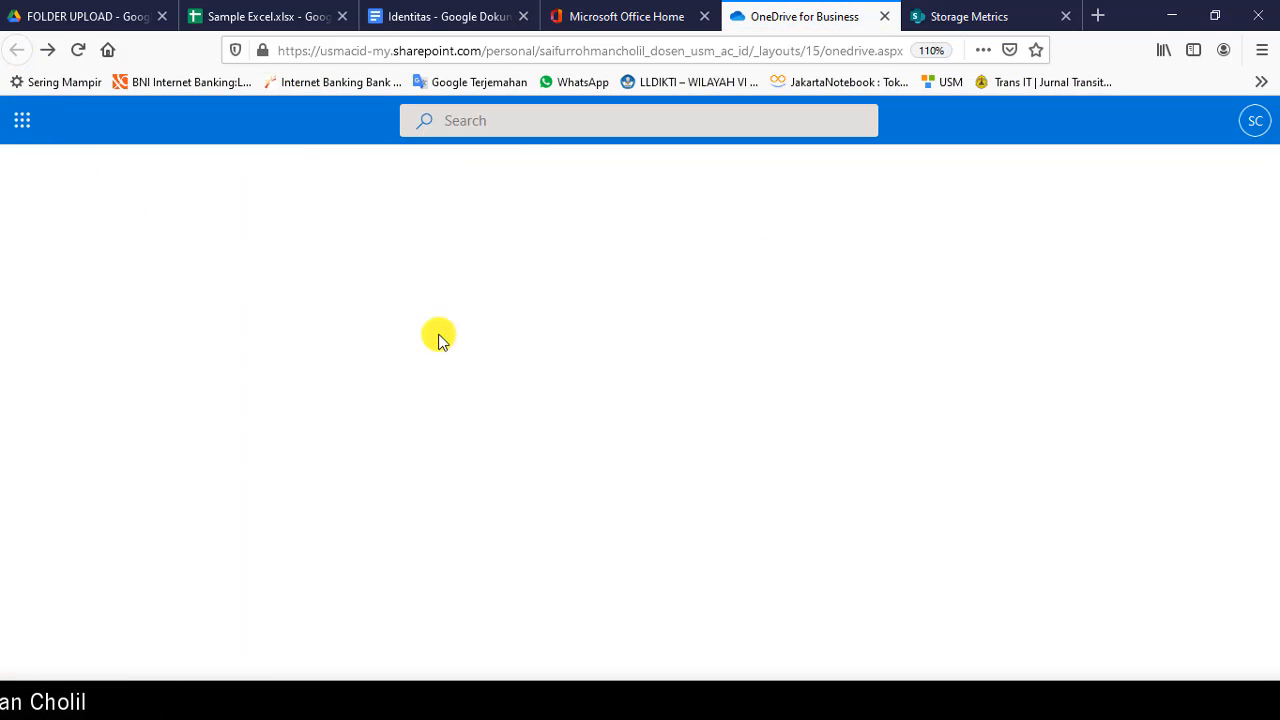
scroll(491, 366, "down", 3)
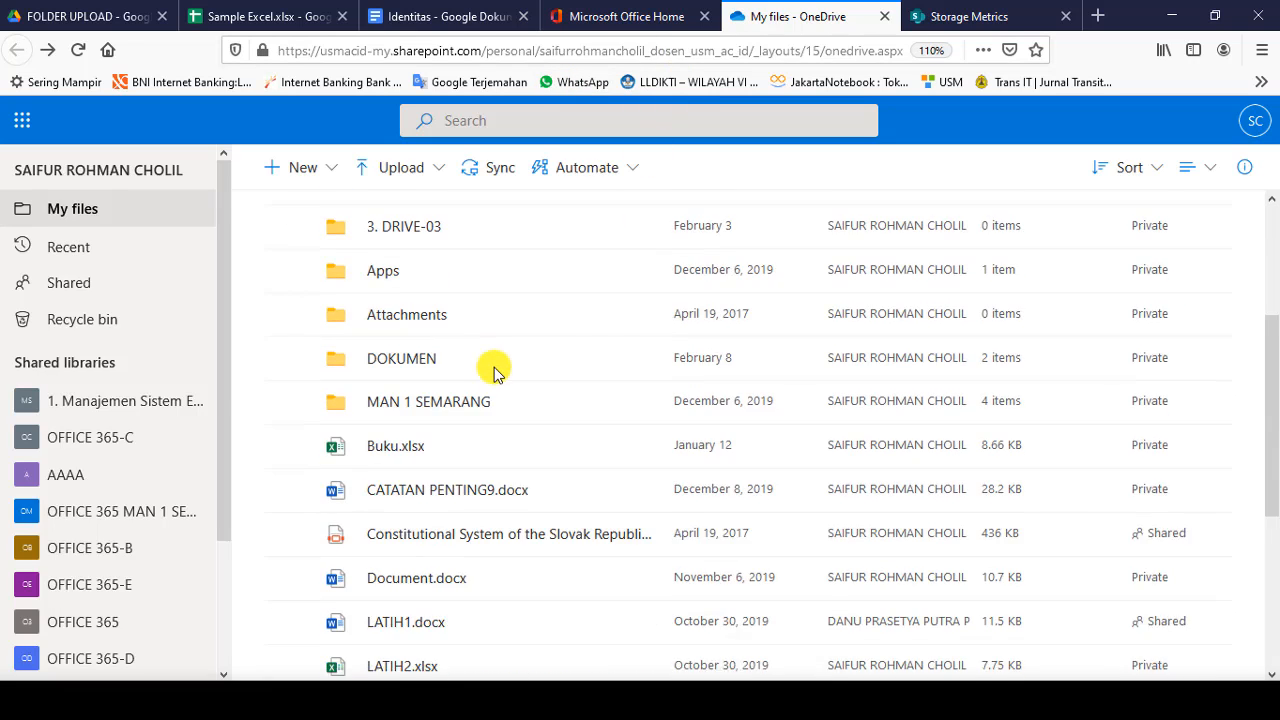
scroll(477, 360, "up", 3)
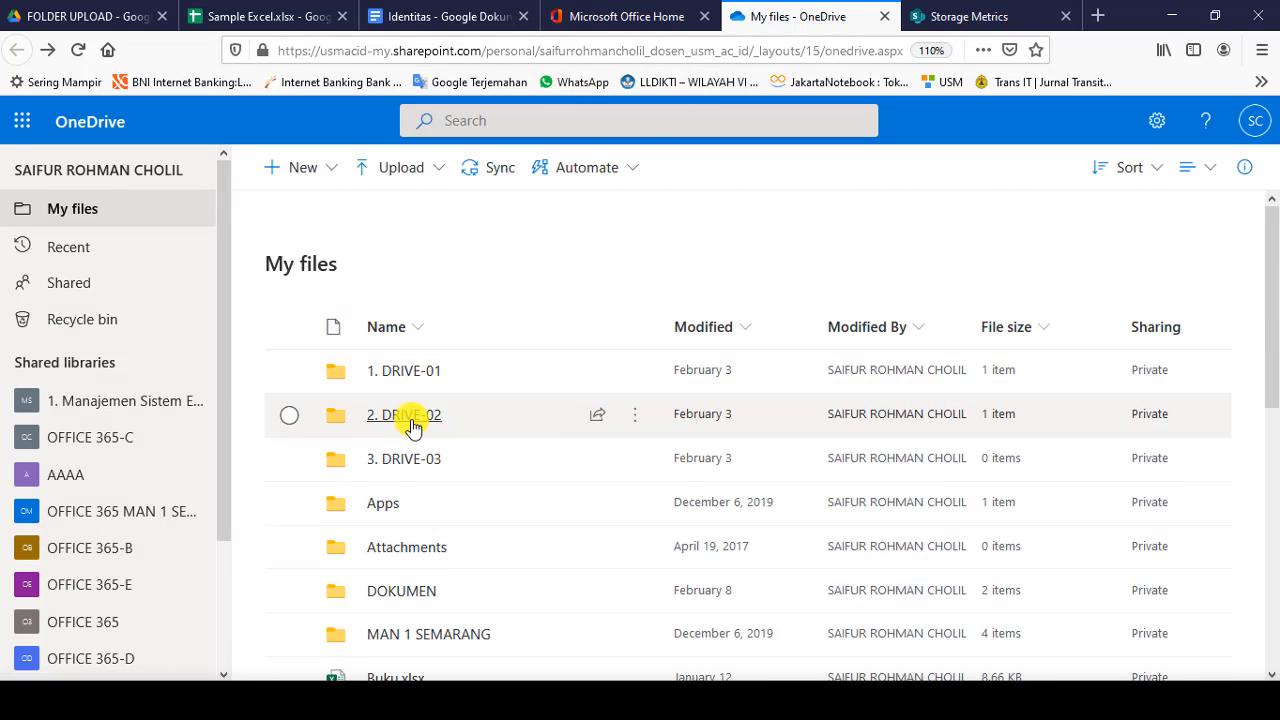
left_click(333, 170)
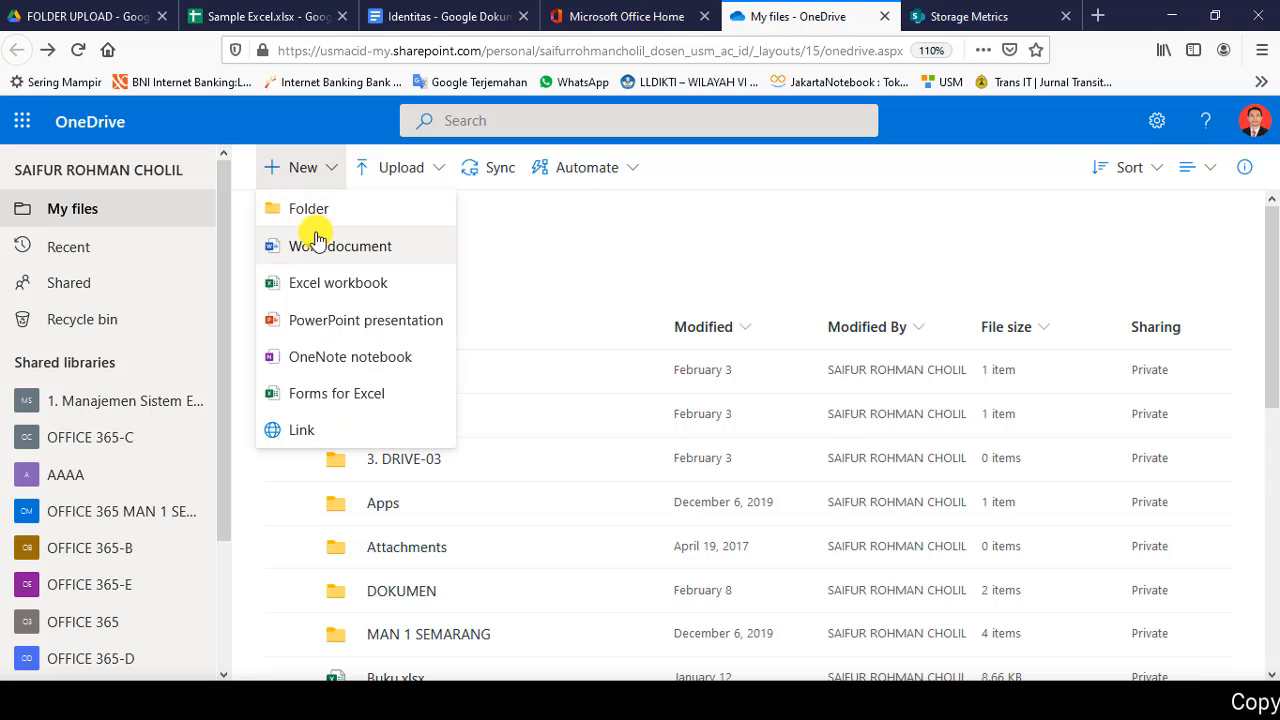
left_click(334, 172)
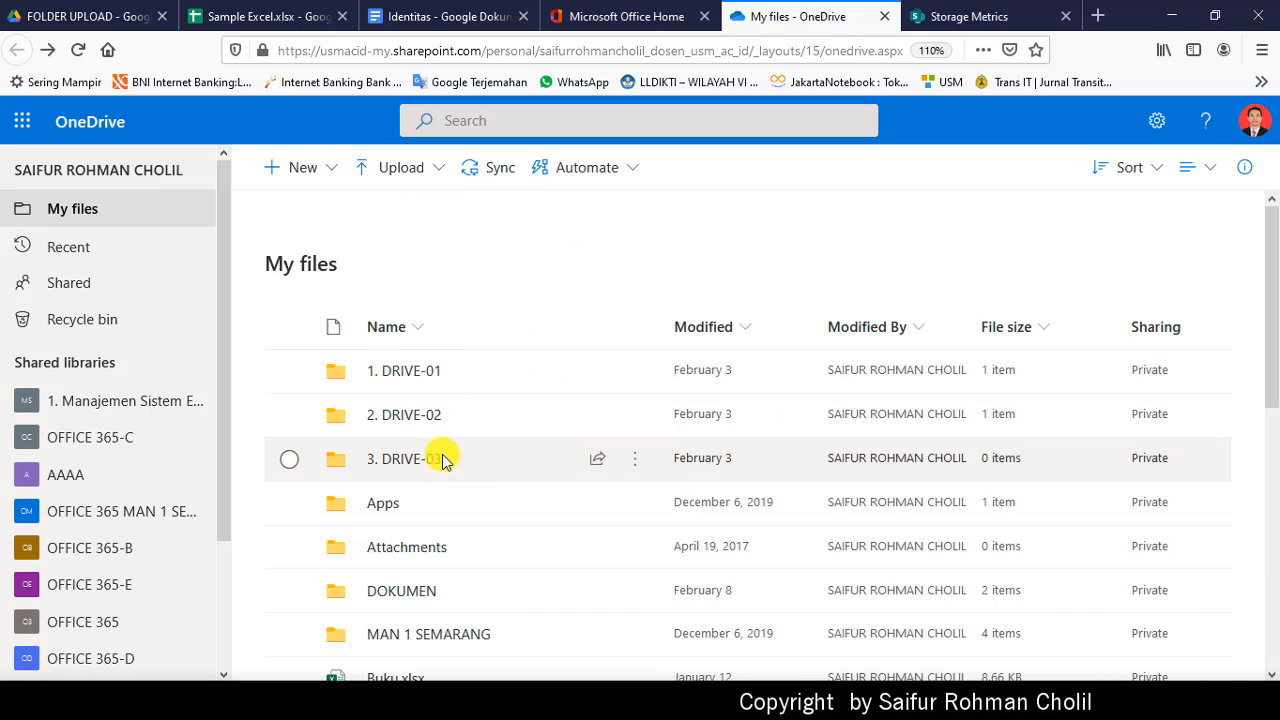
scroll(443, 460, "down", 5)
scroll(437, 449, "up", 5)
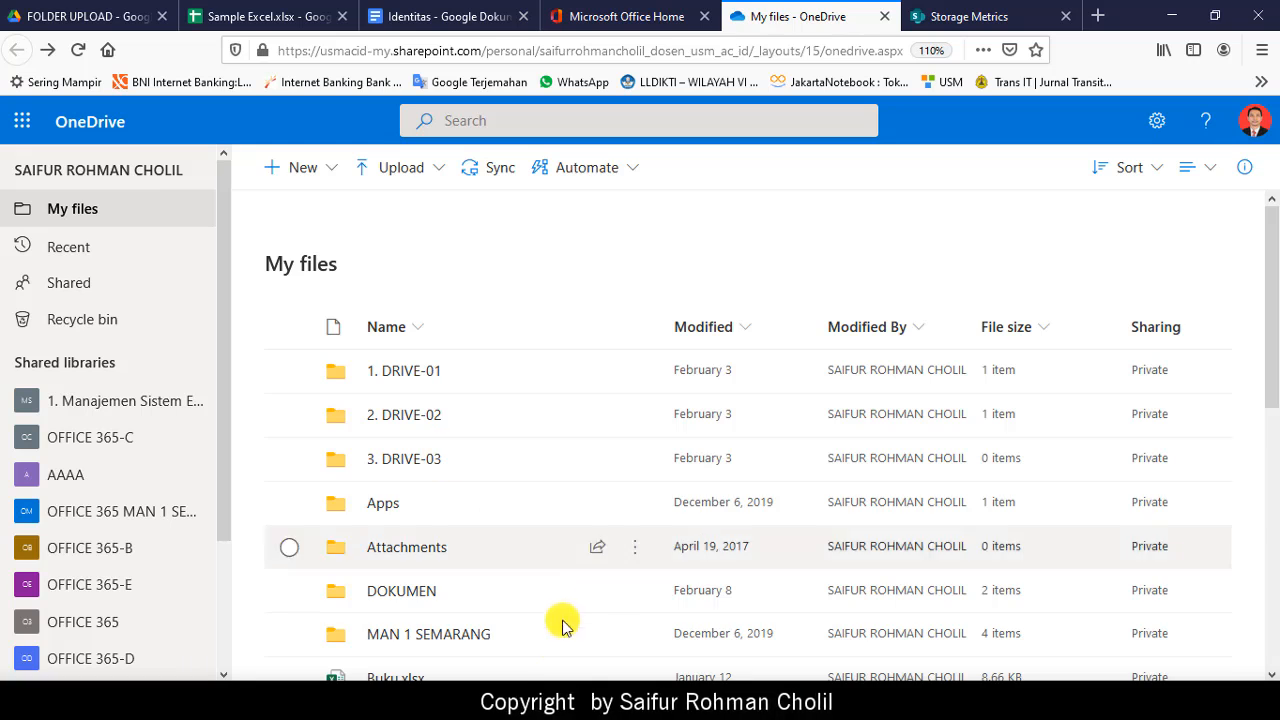
Step: Bring up the 1. USM File Explorer window briefly, then minimize it
left_click(438, 700)
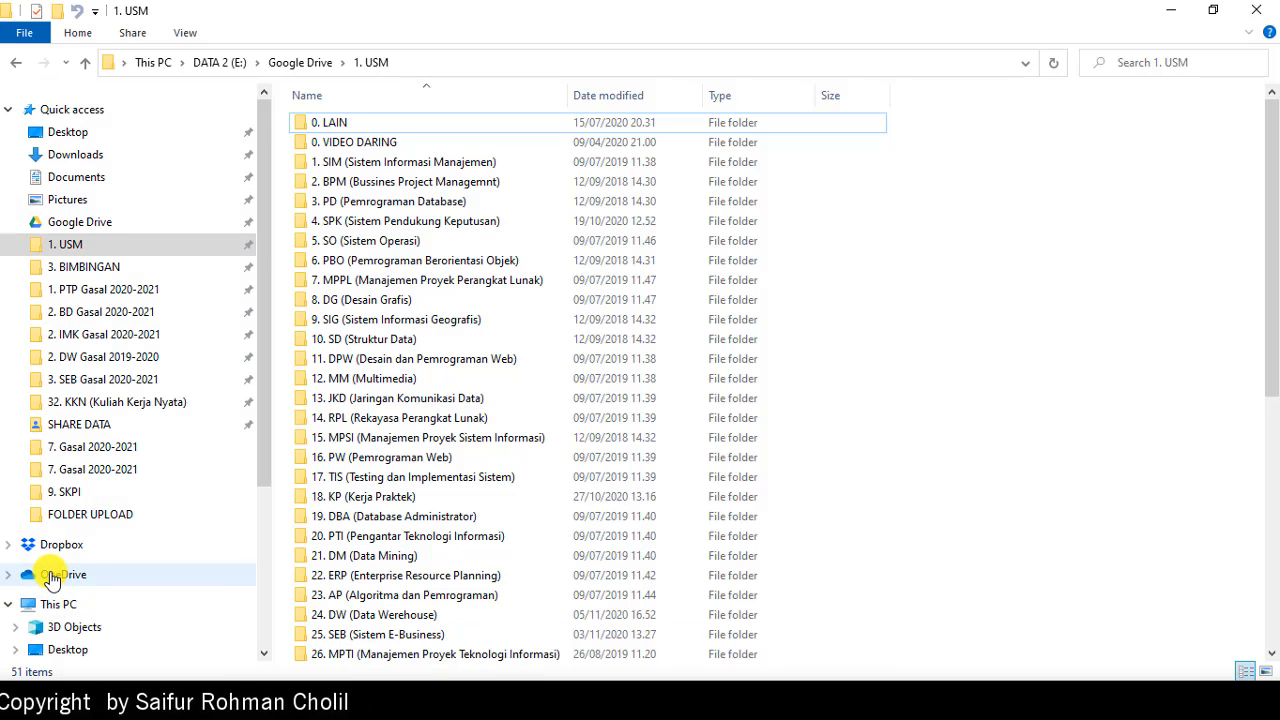
left_click(1176, 9)
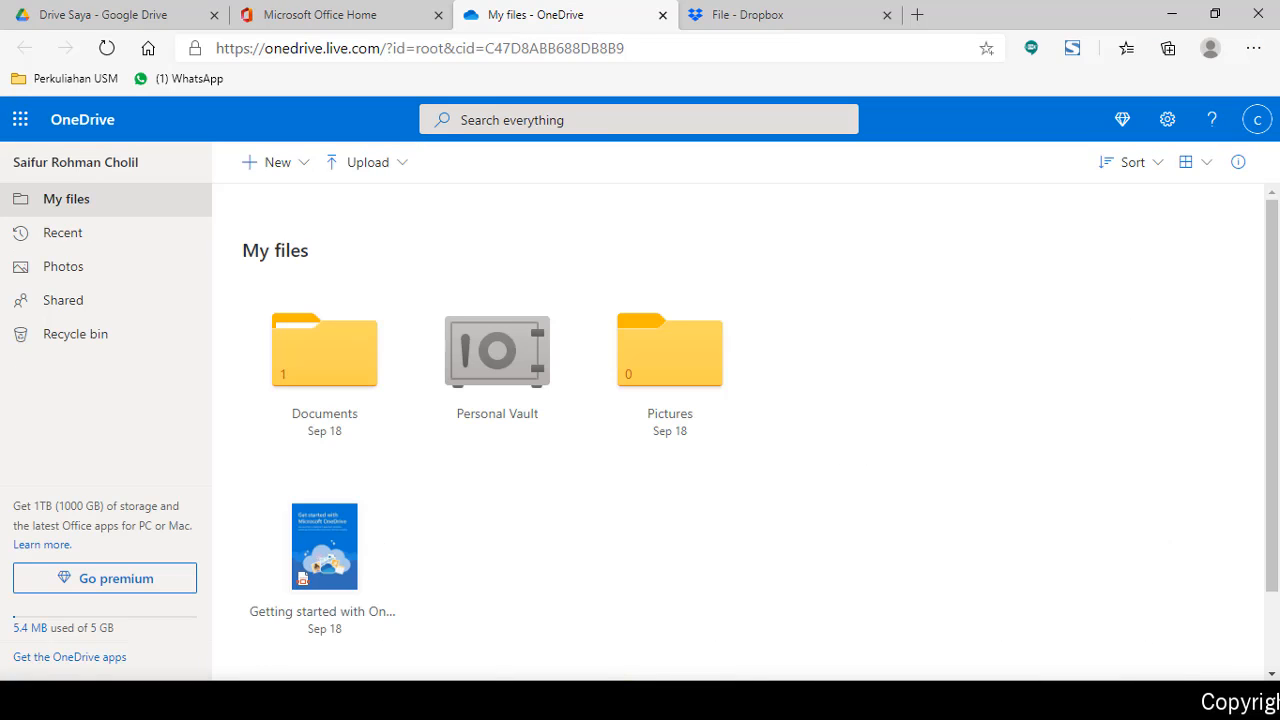
Step: Switch to the Dropbox home tab and scroll through DropBox-1, DropBox-2, Me, Office and Sent files
left_click(777, 12)
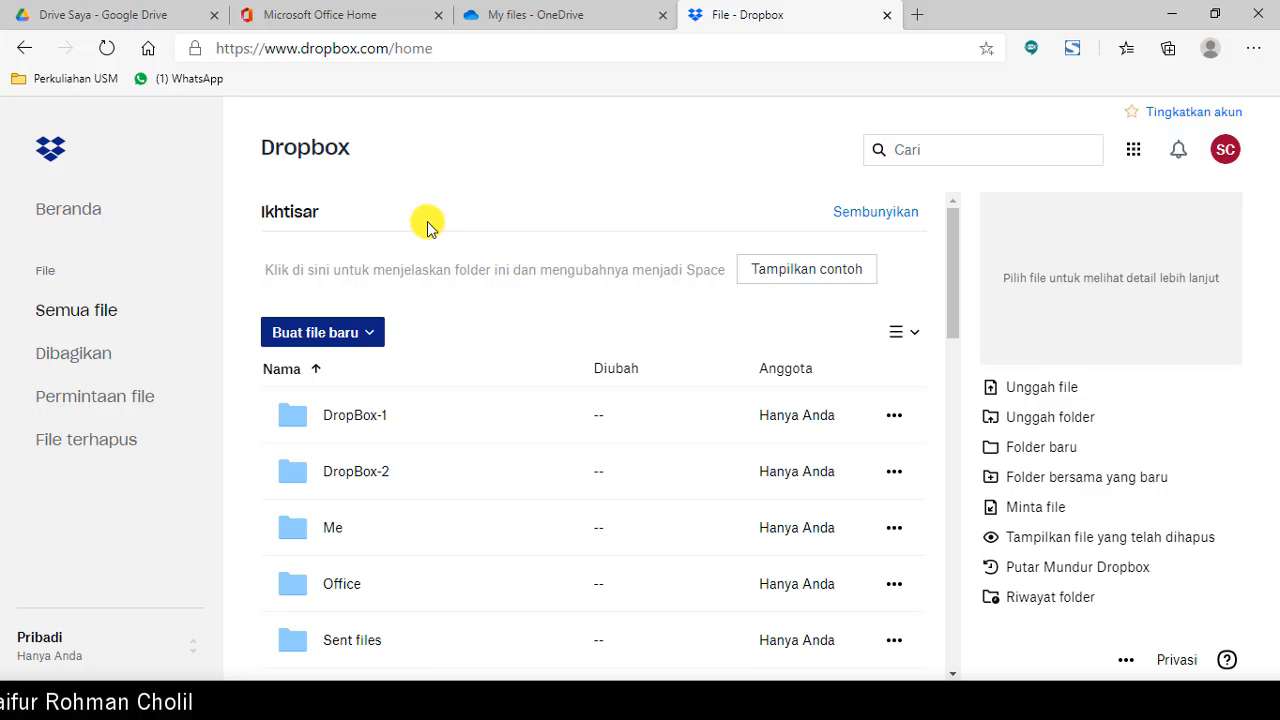
scroll(703, 314, "down", 2)
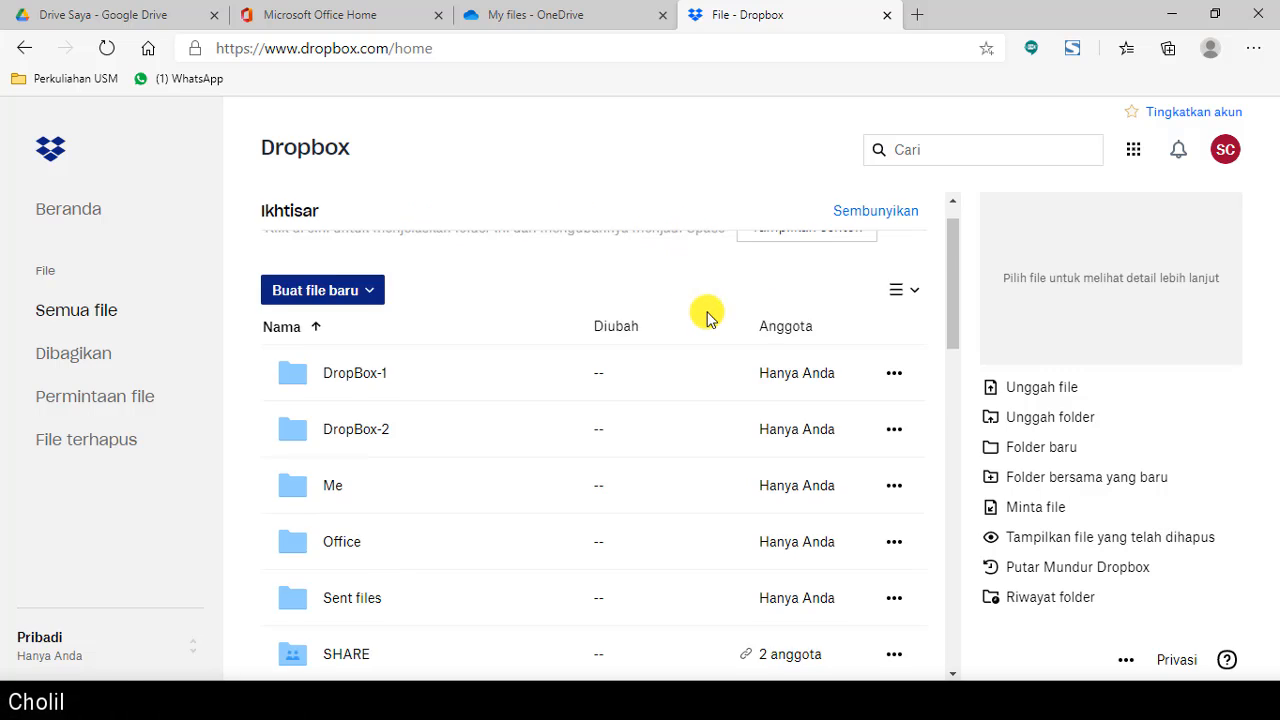
scroll(680, 346, "up", 2)
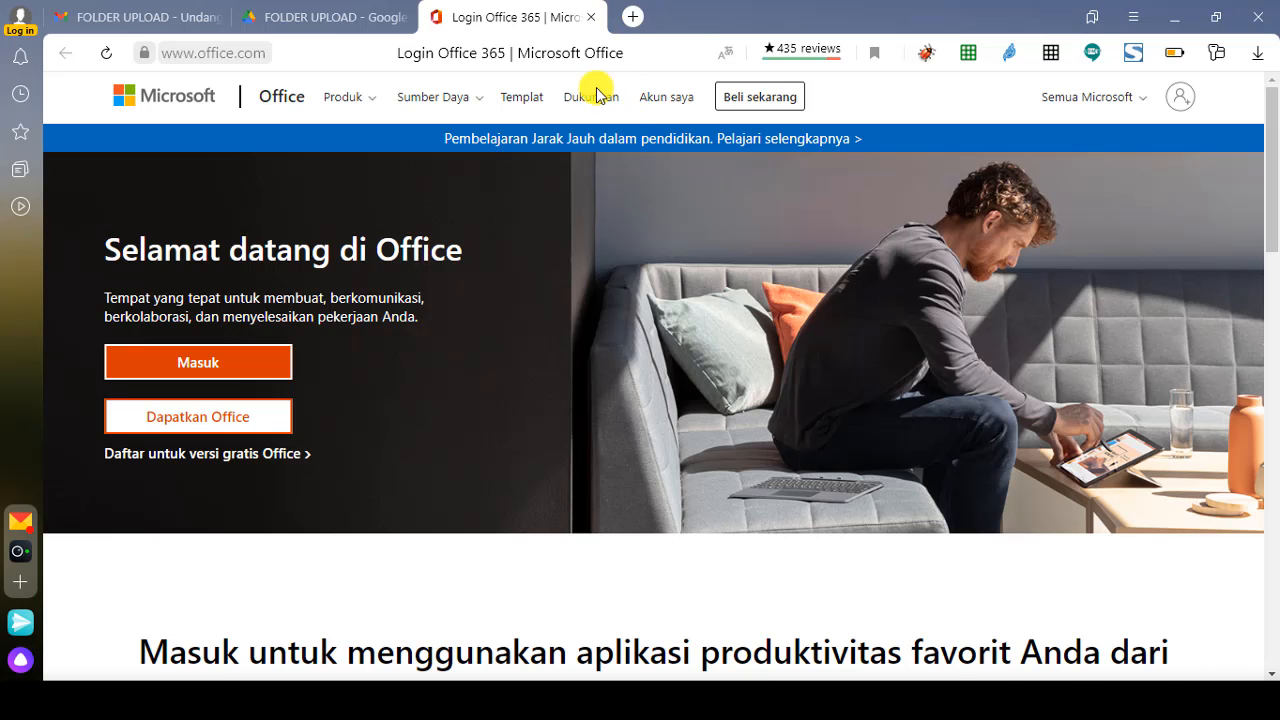
Step: Search for 'dropbox' in a new tab and open the official Dropbox site
key("ctrl+t")
type("drop")
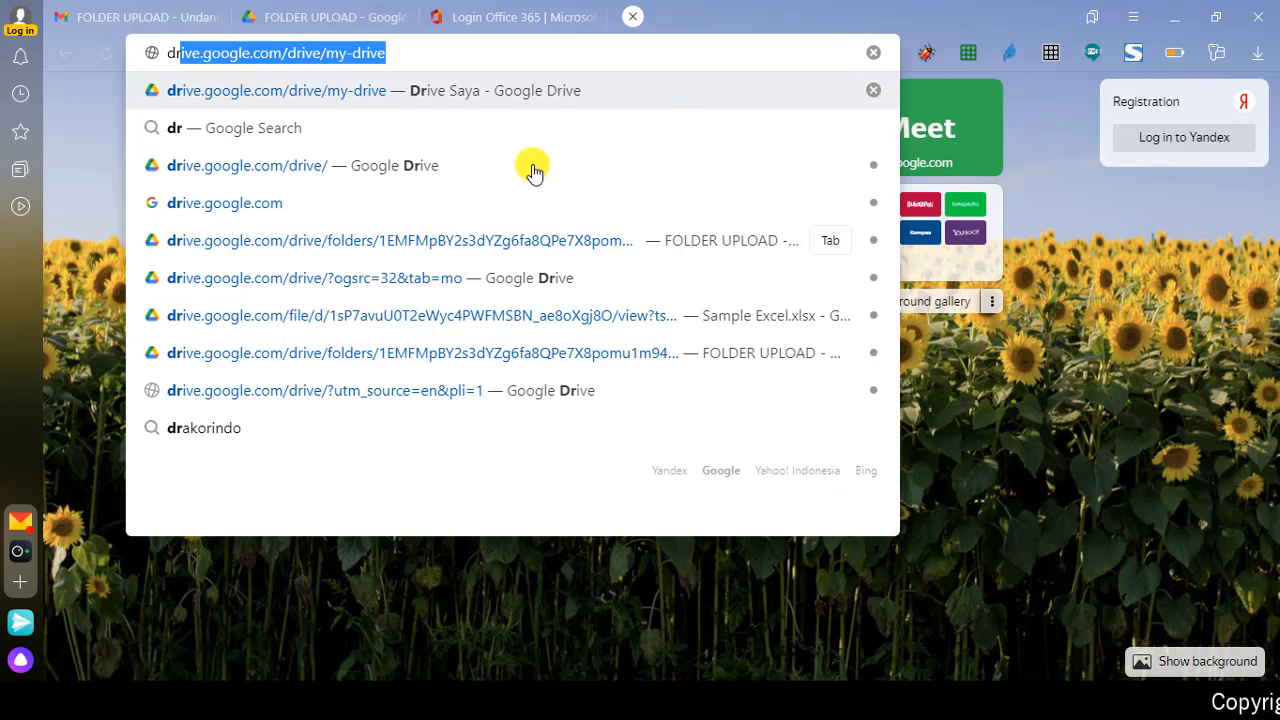
type("box")
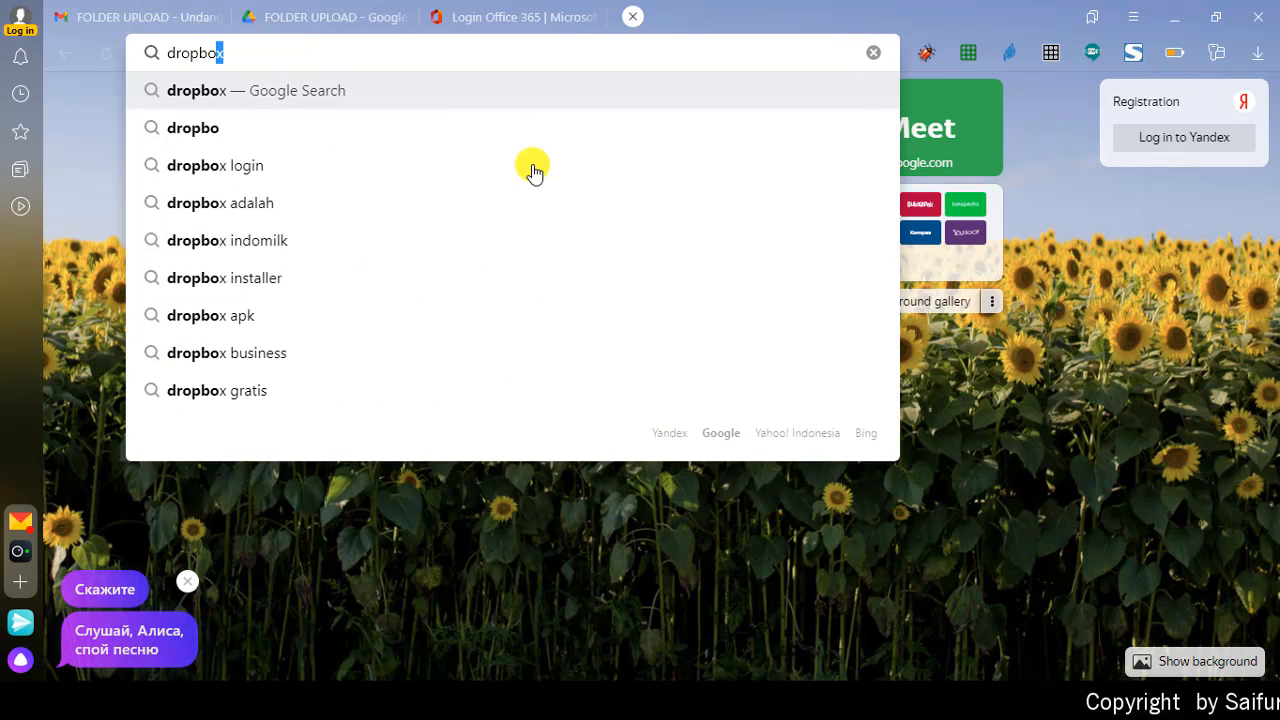
key("Return")
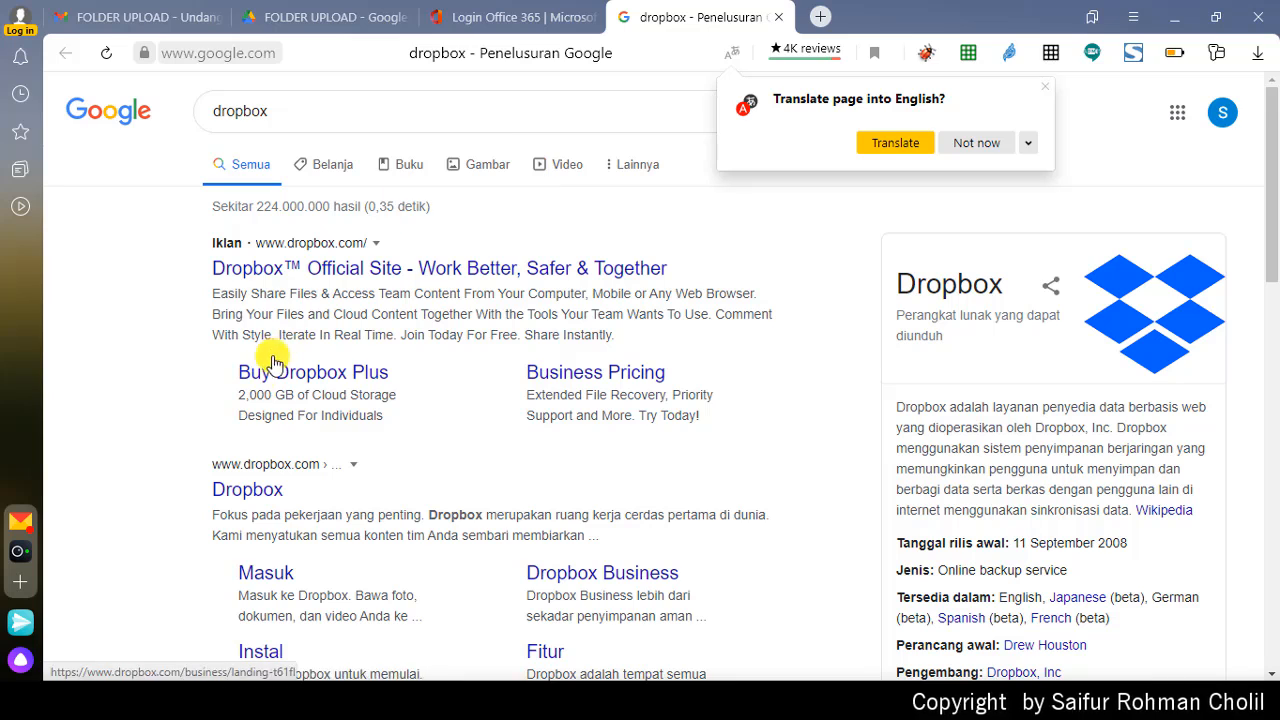
left_click(262, 492)
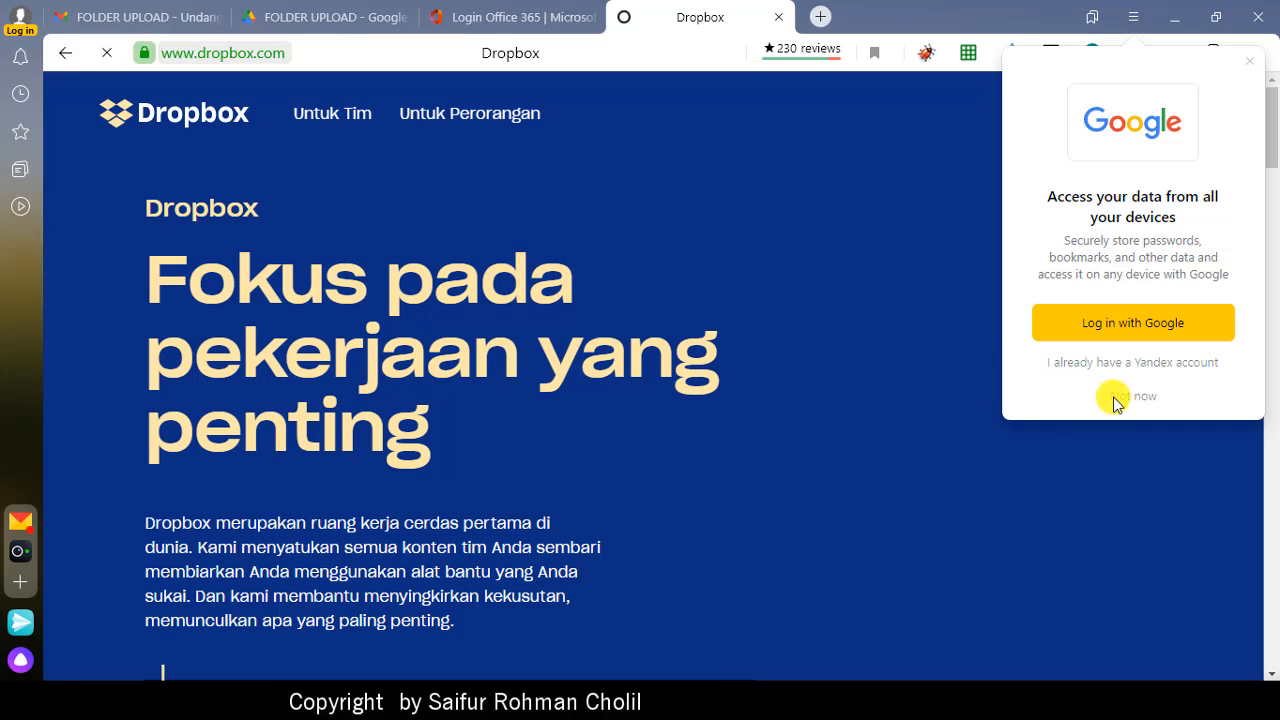
Step: Dismiss the login prompt and bring up the Dropbox Daftar sign-up form
left_click(1118, 396)
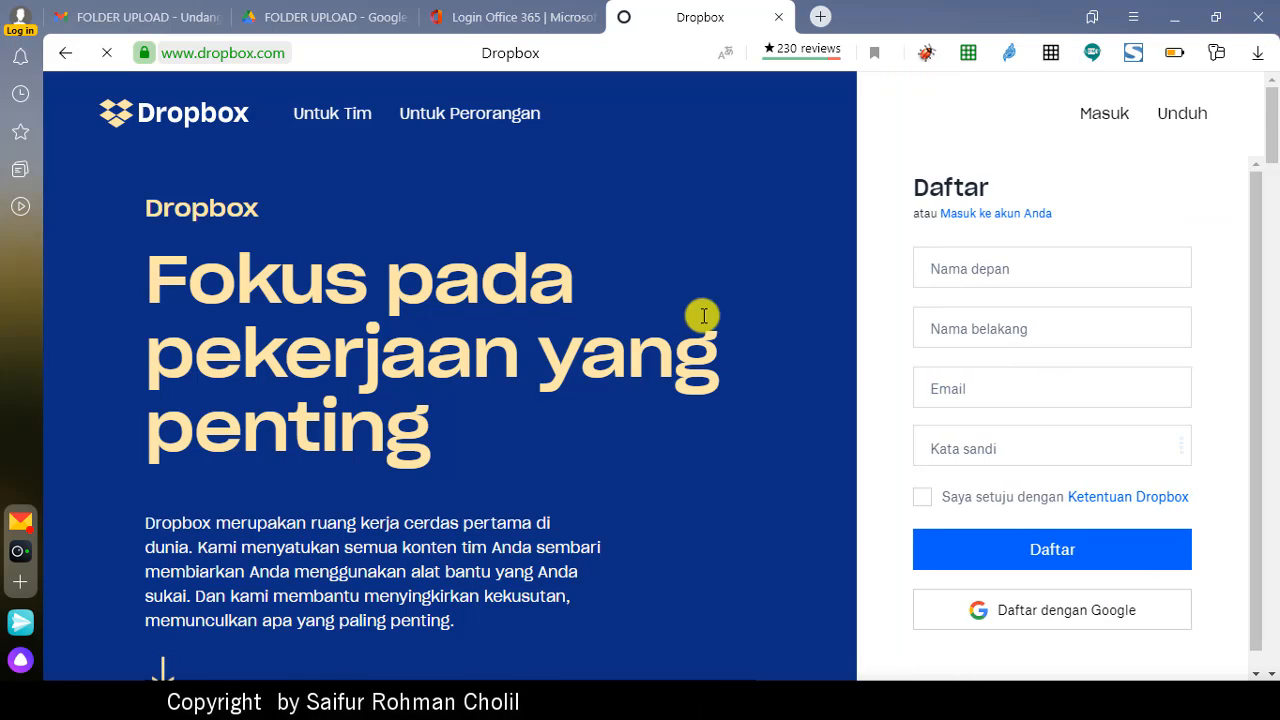
scroll(754, 245, "down", 10)
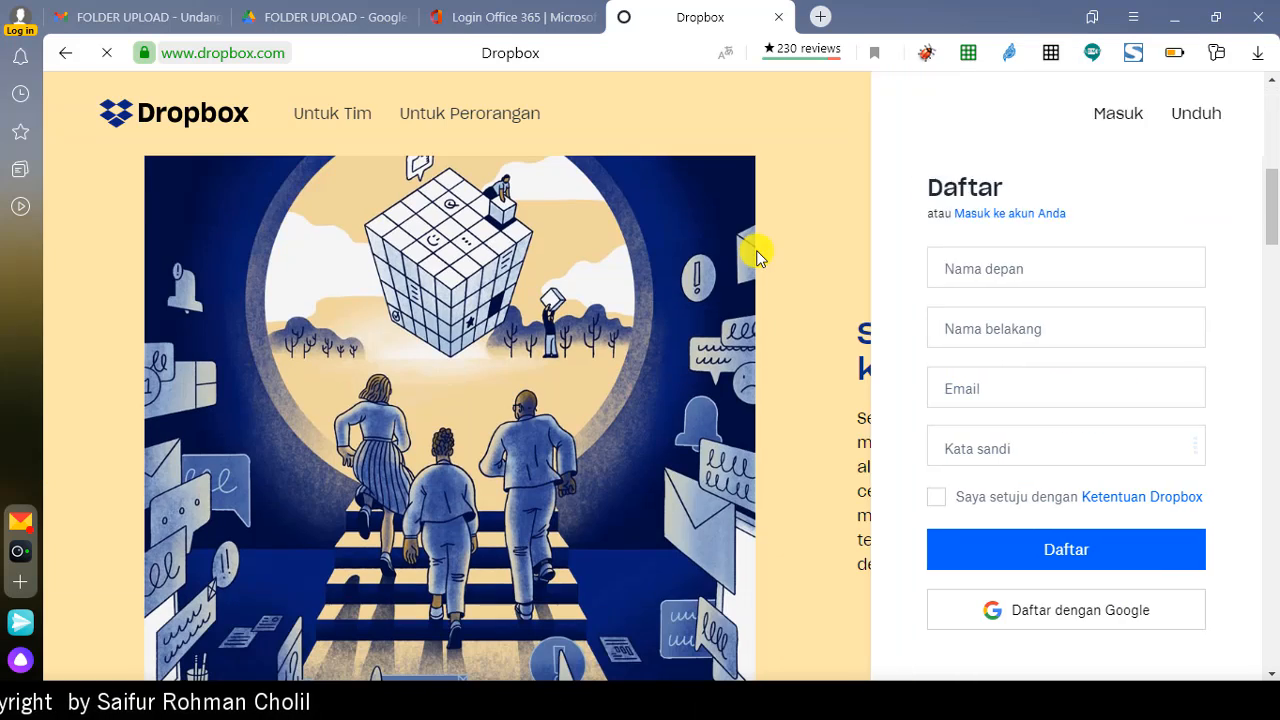
scroll(754, 257, "up", 5)
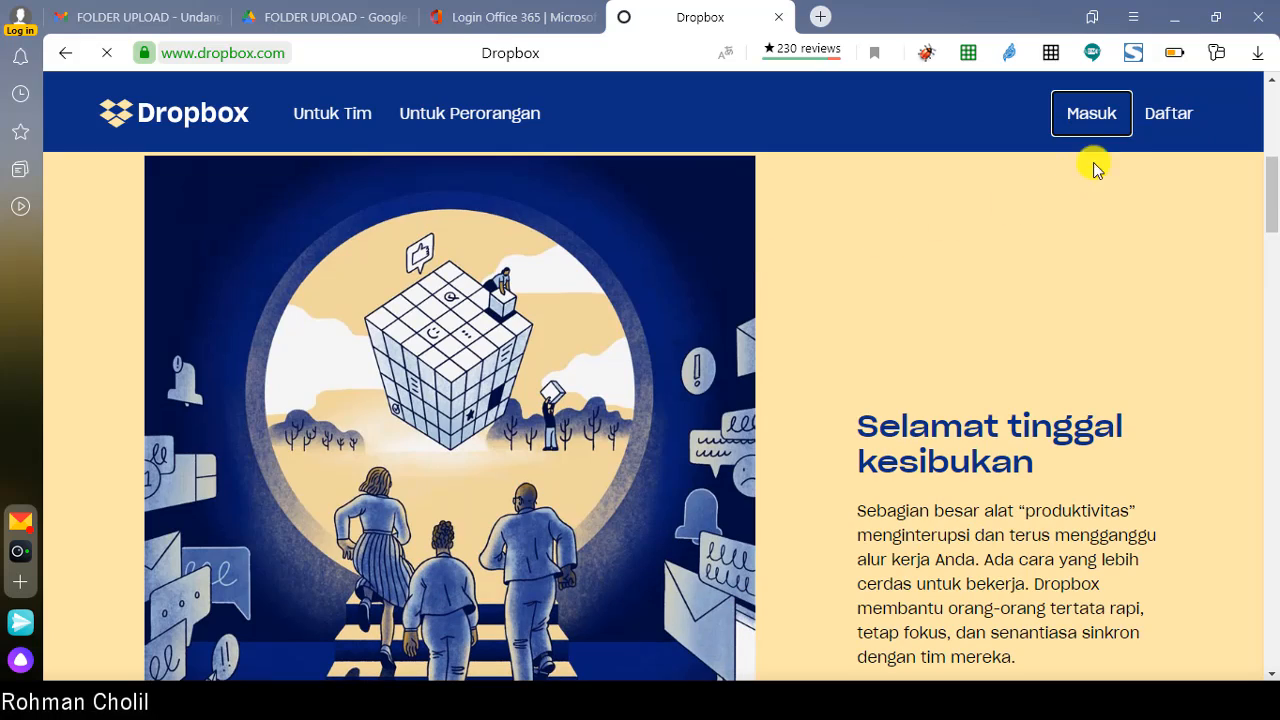
left_click(1165, 115)
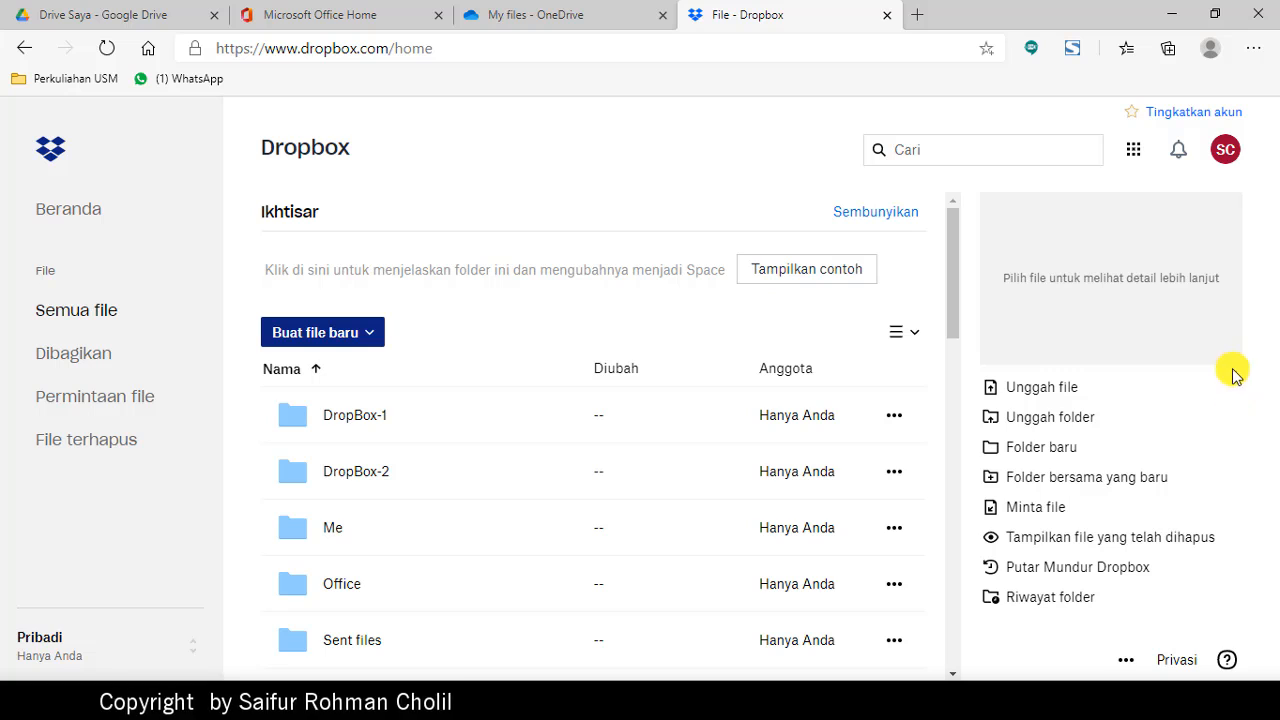
left_click(1225, 150)
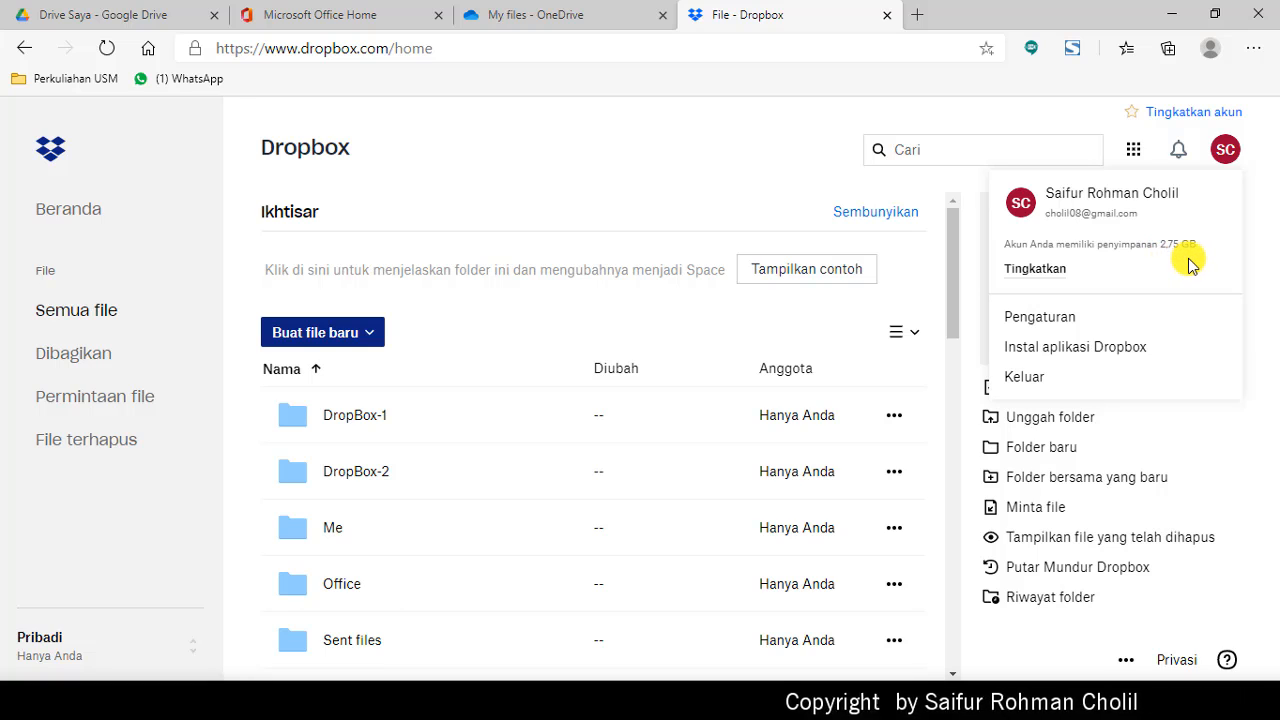
left_click(679, 184)
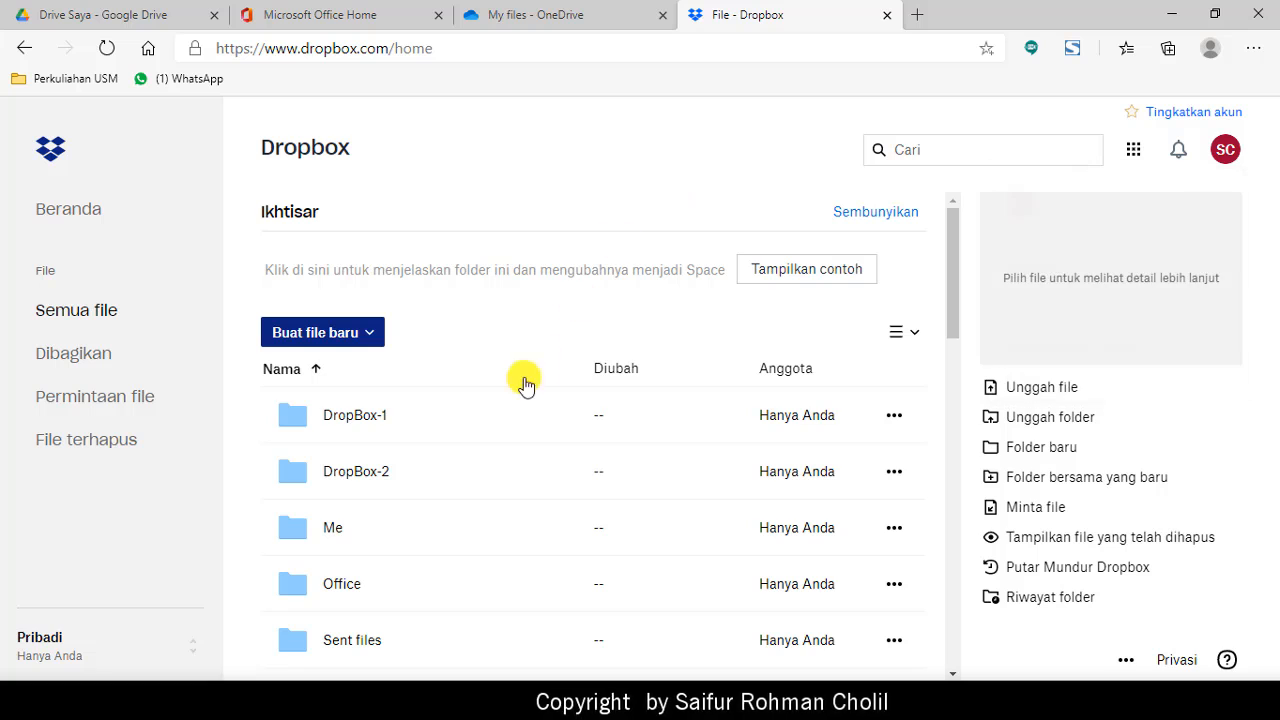
left_click(374, 334)
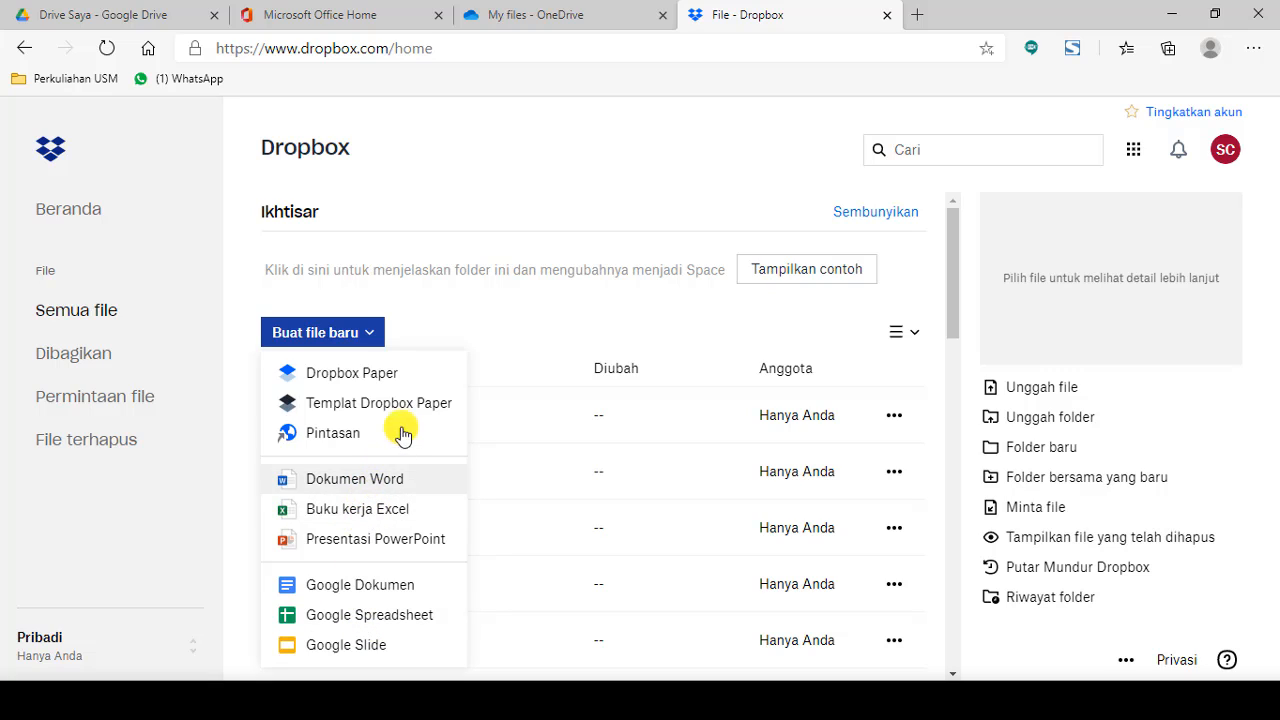
left_click(509, 224)
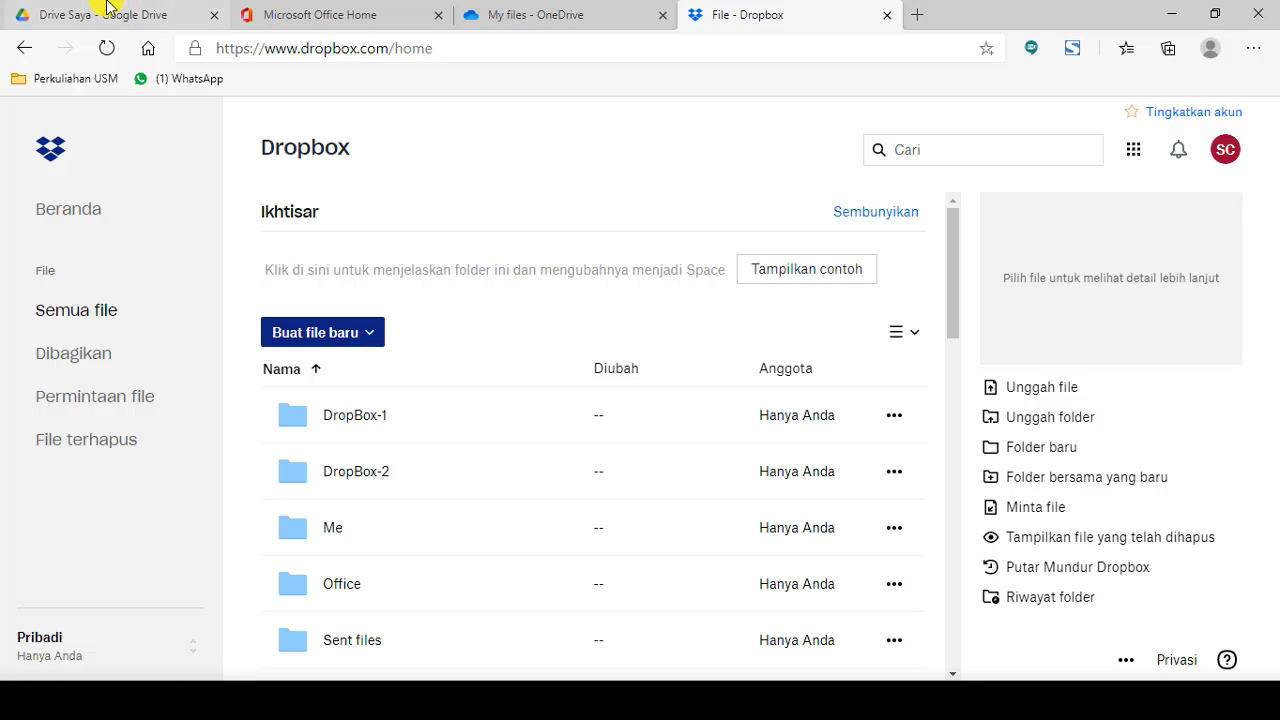
Step: Glance at the personal OneDrive files, then return to Drive Saya's numbered folders (1. USM to 10. SERTIFIKAT)
left_click(566, 22)
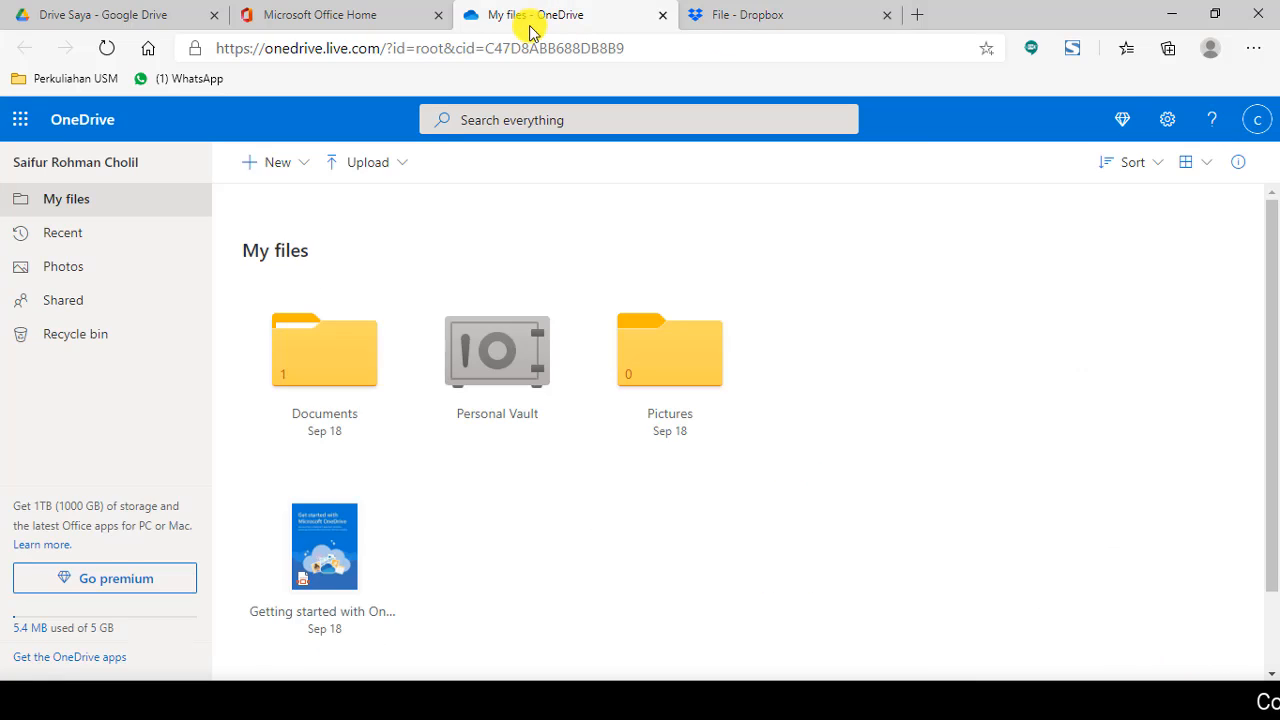
left_click(106, 14)
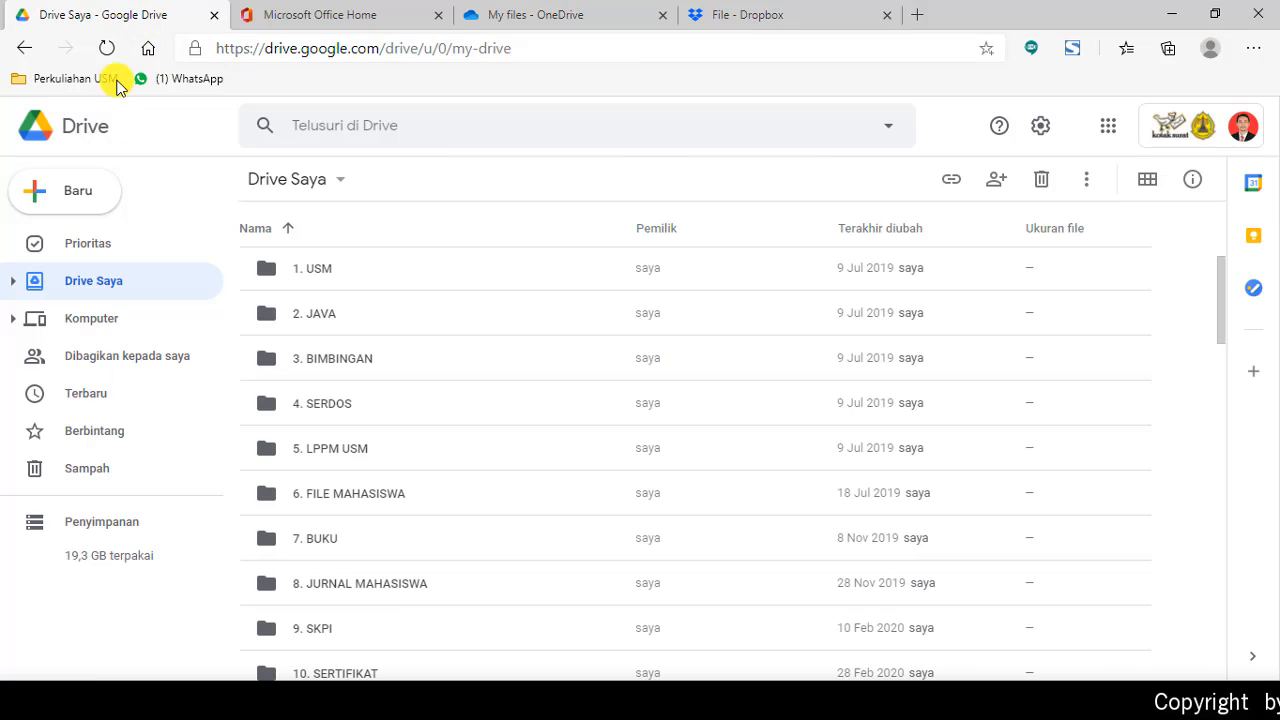